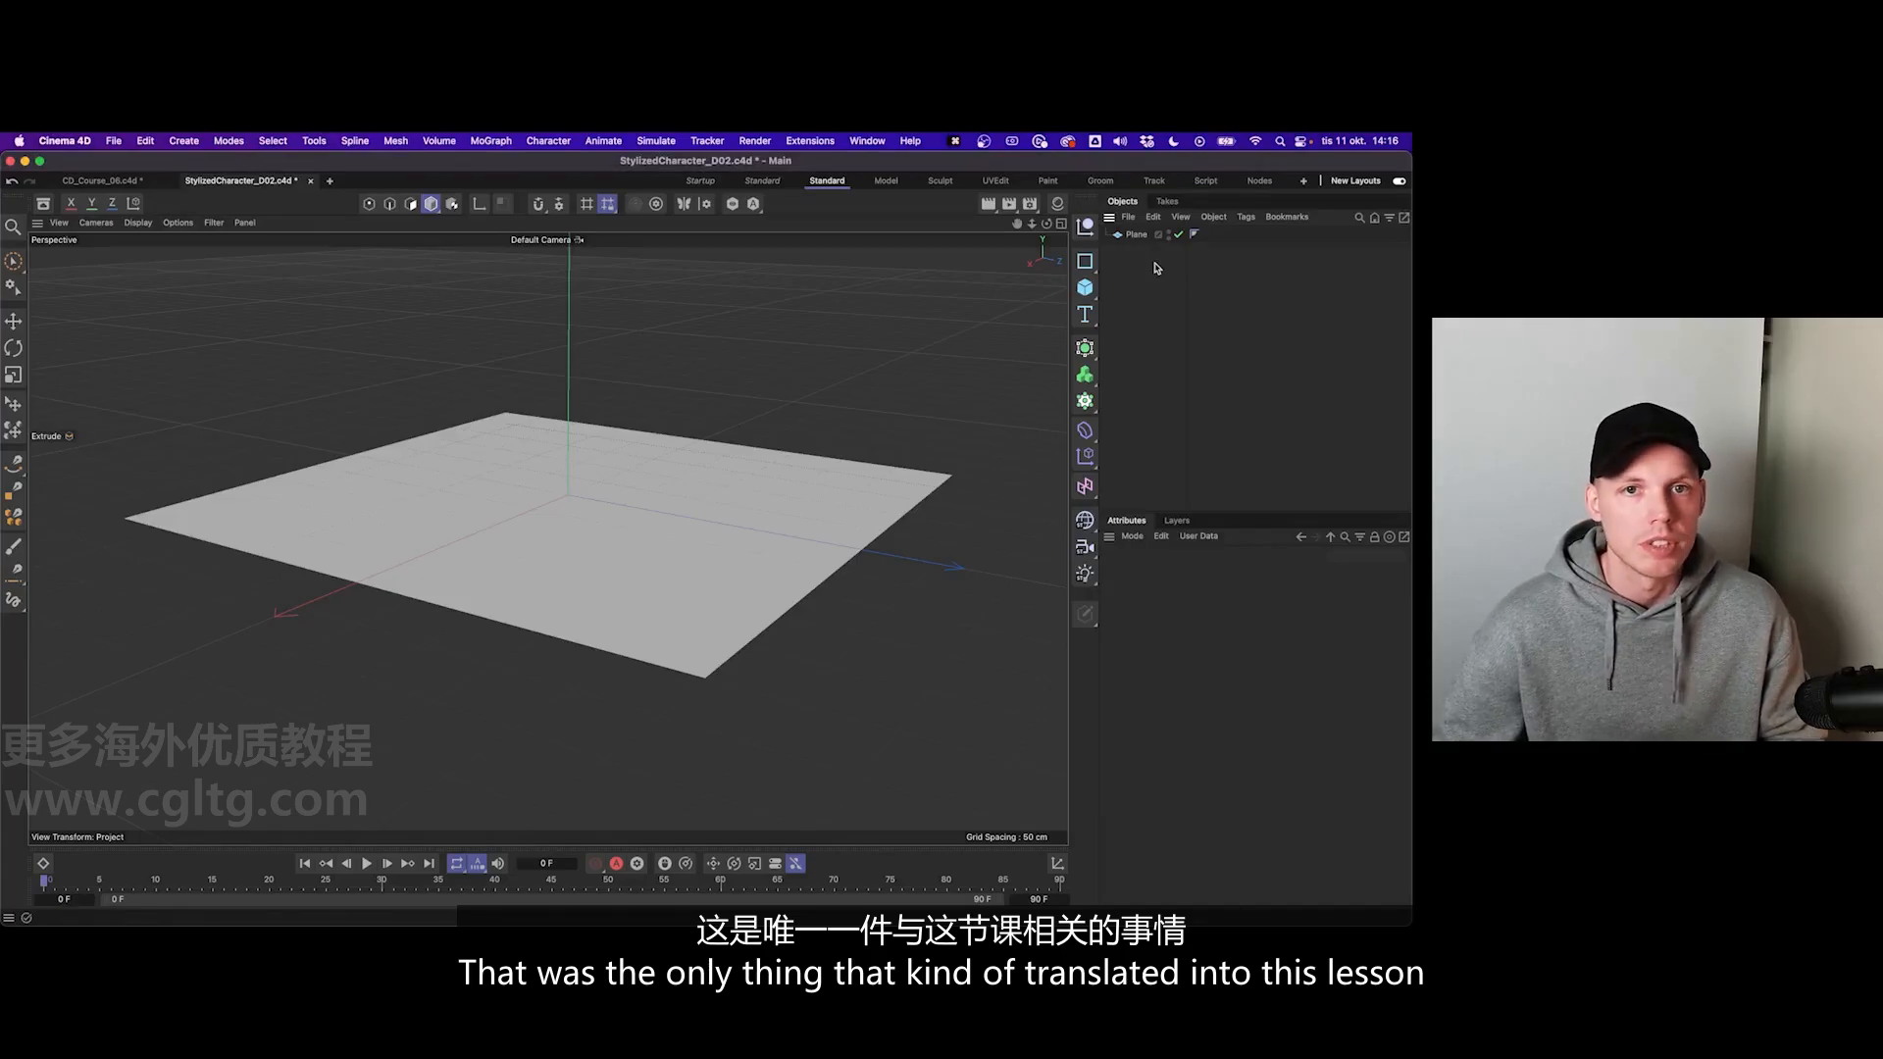
click(1135, 236)
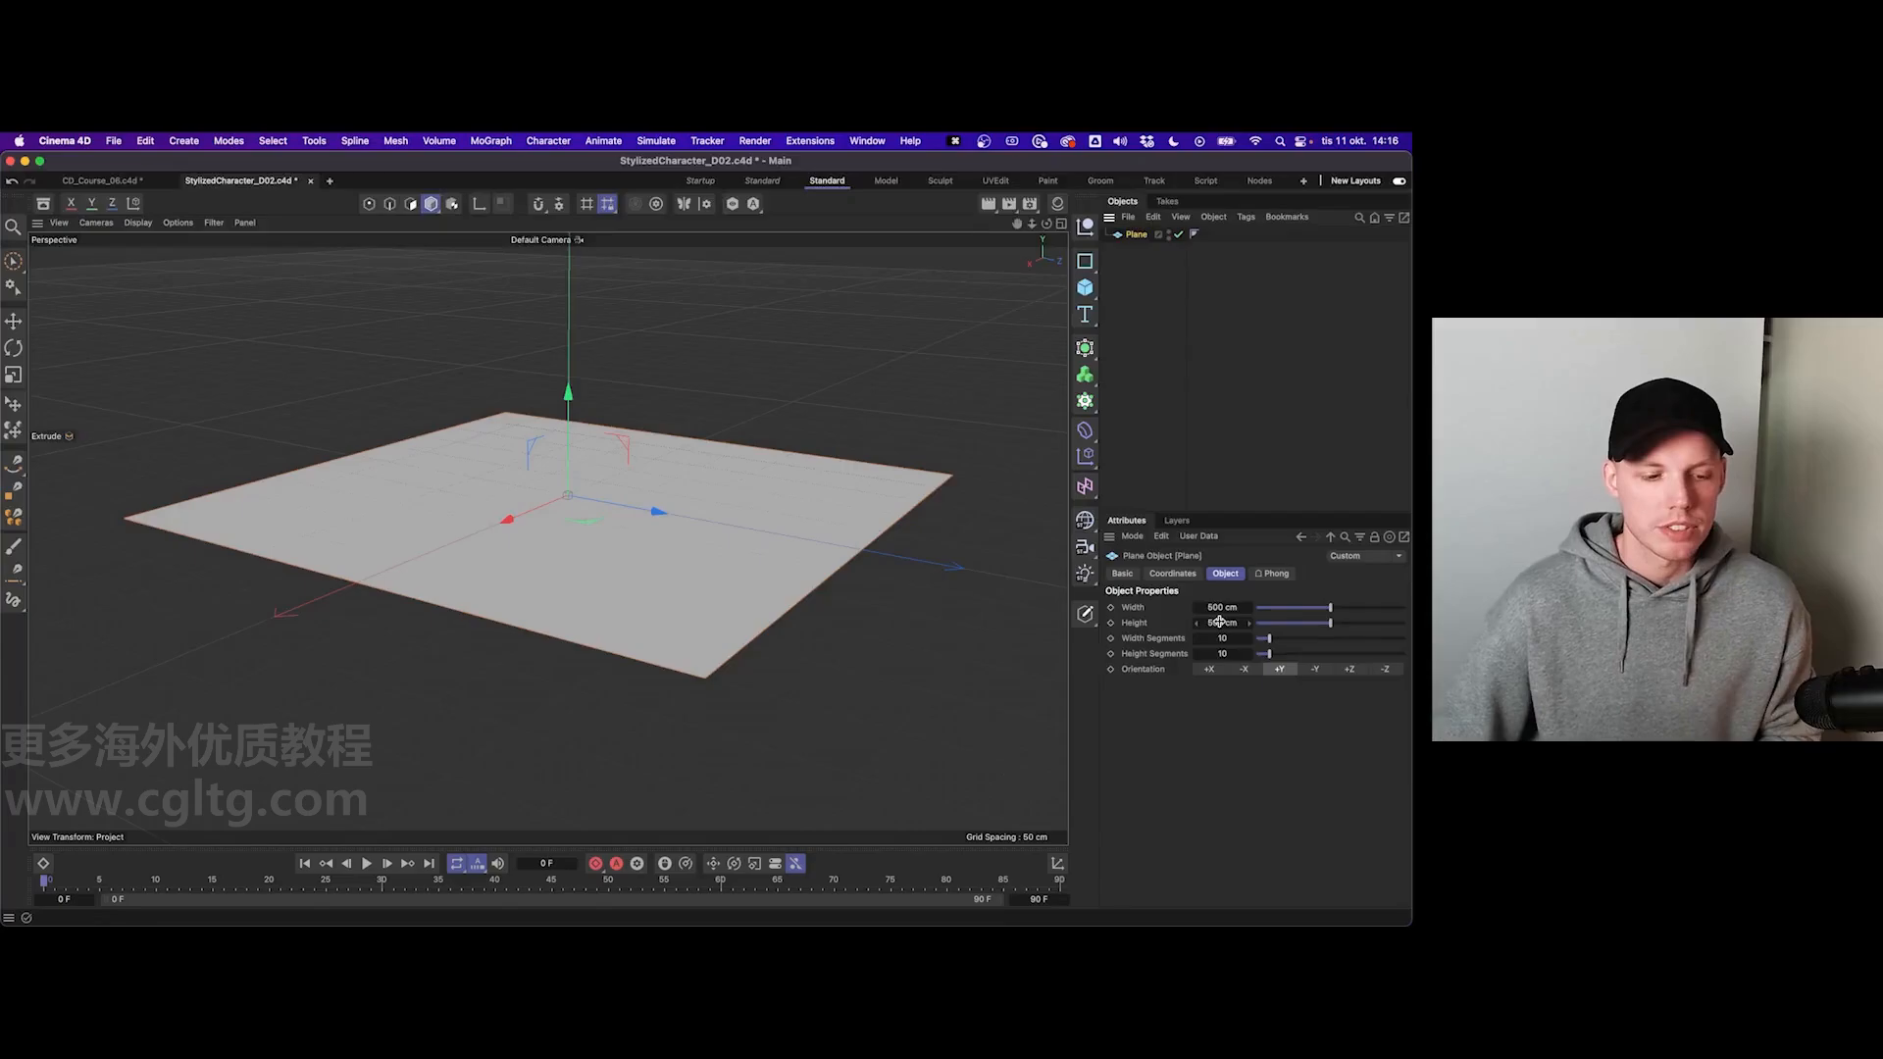
click(1242, 359)
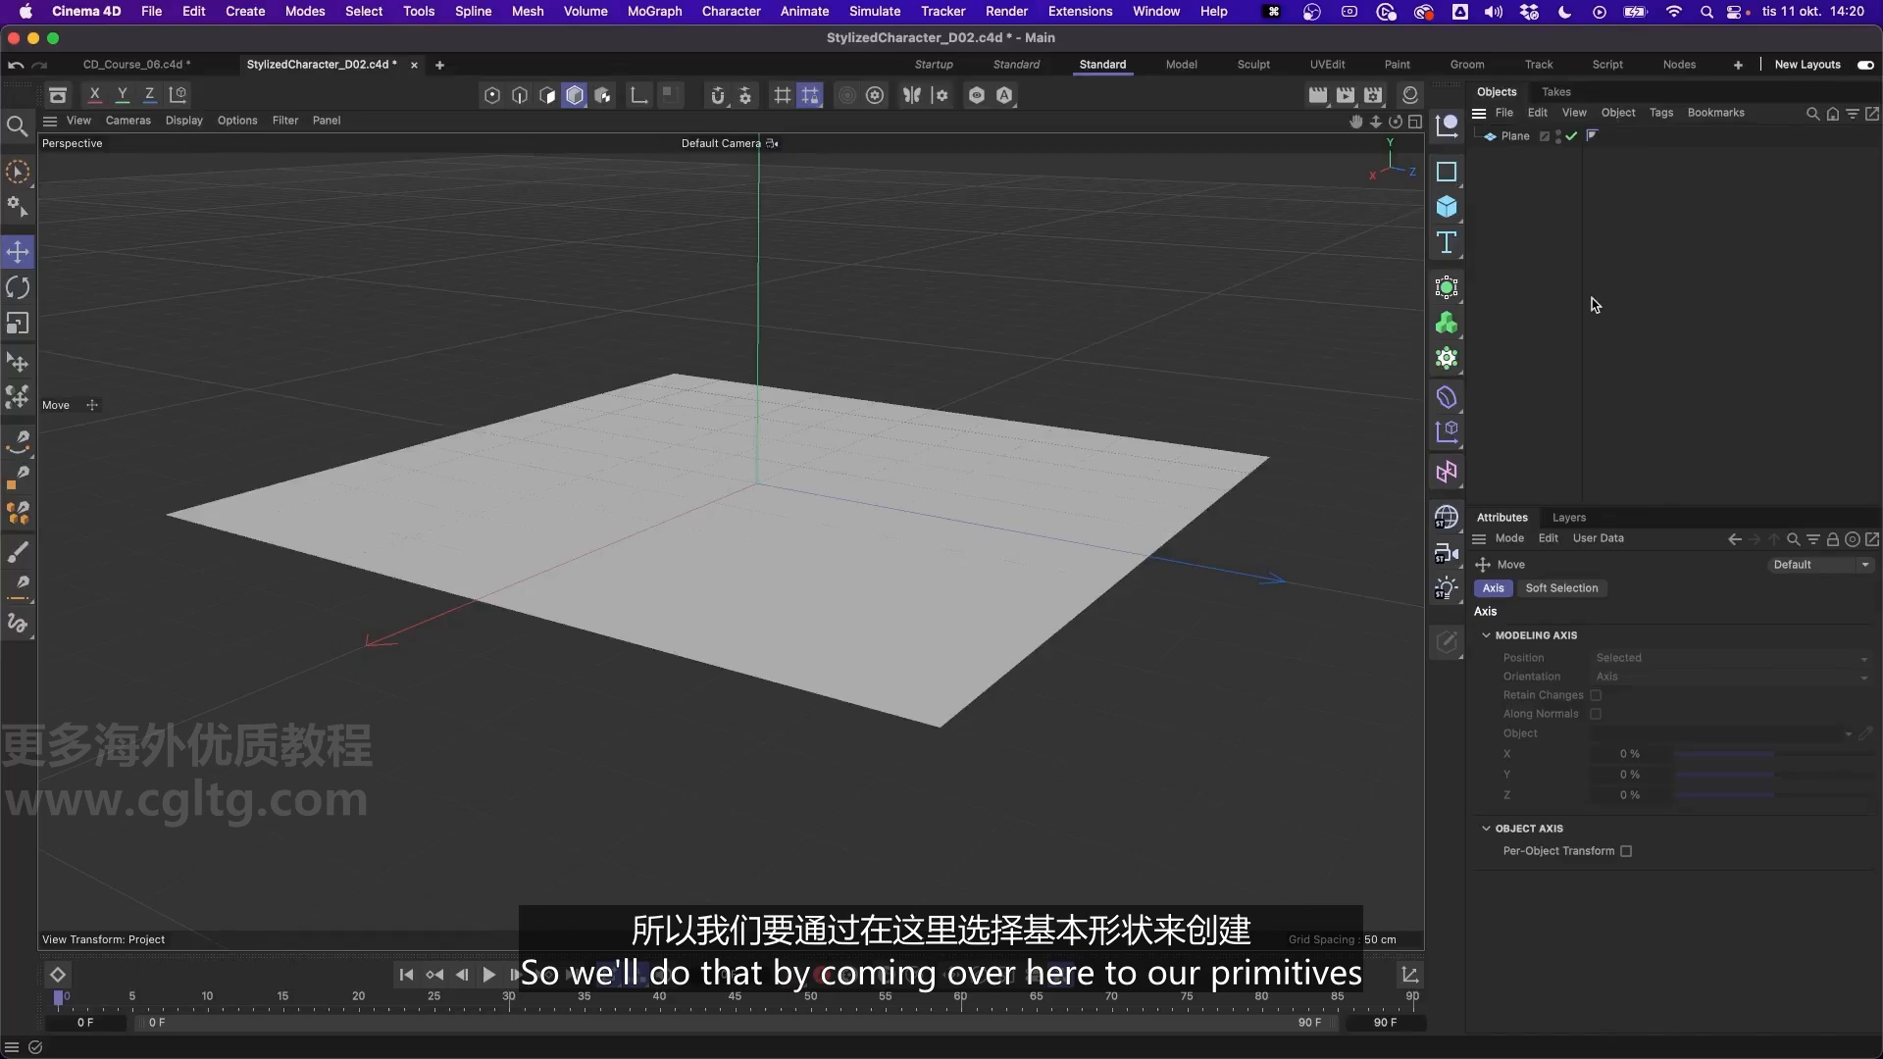
- Add a cone primitive and raise it along the Y axis so it stands above the floor plane
click(1449, 208)
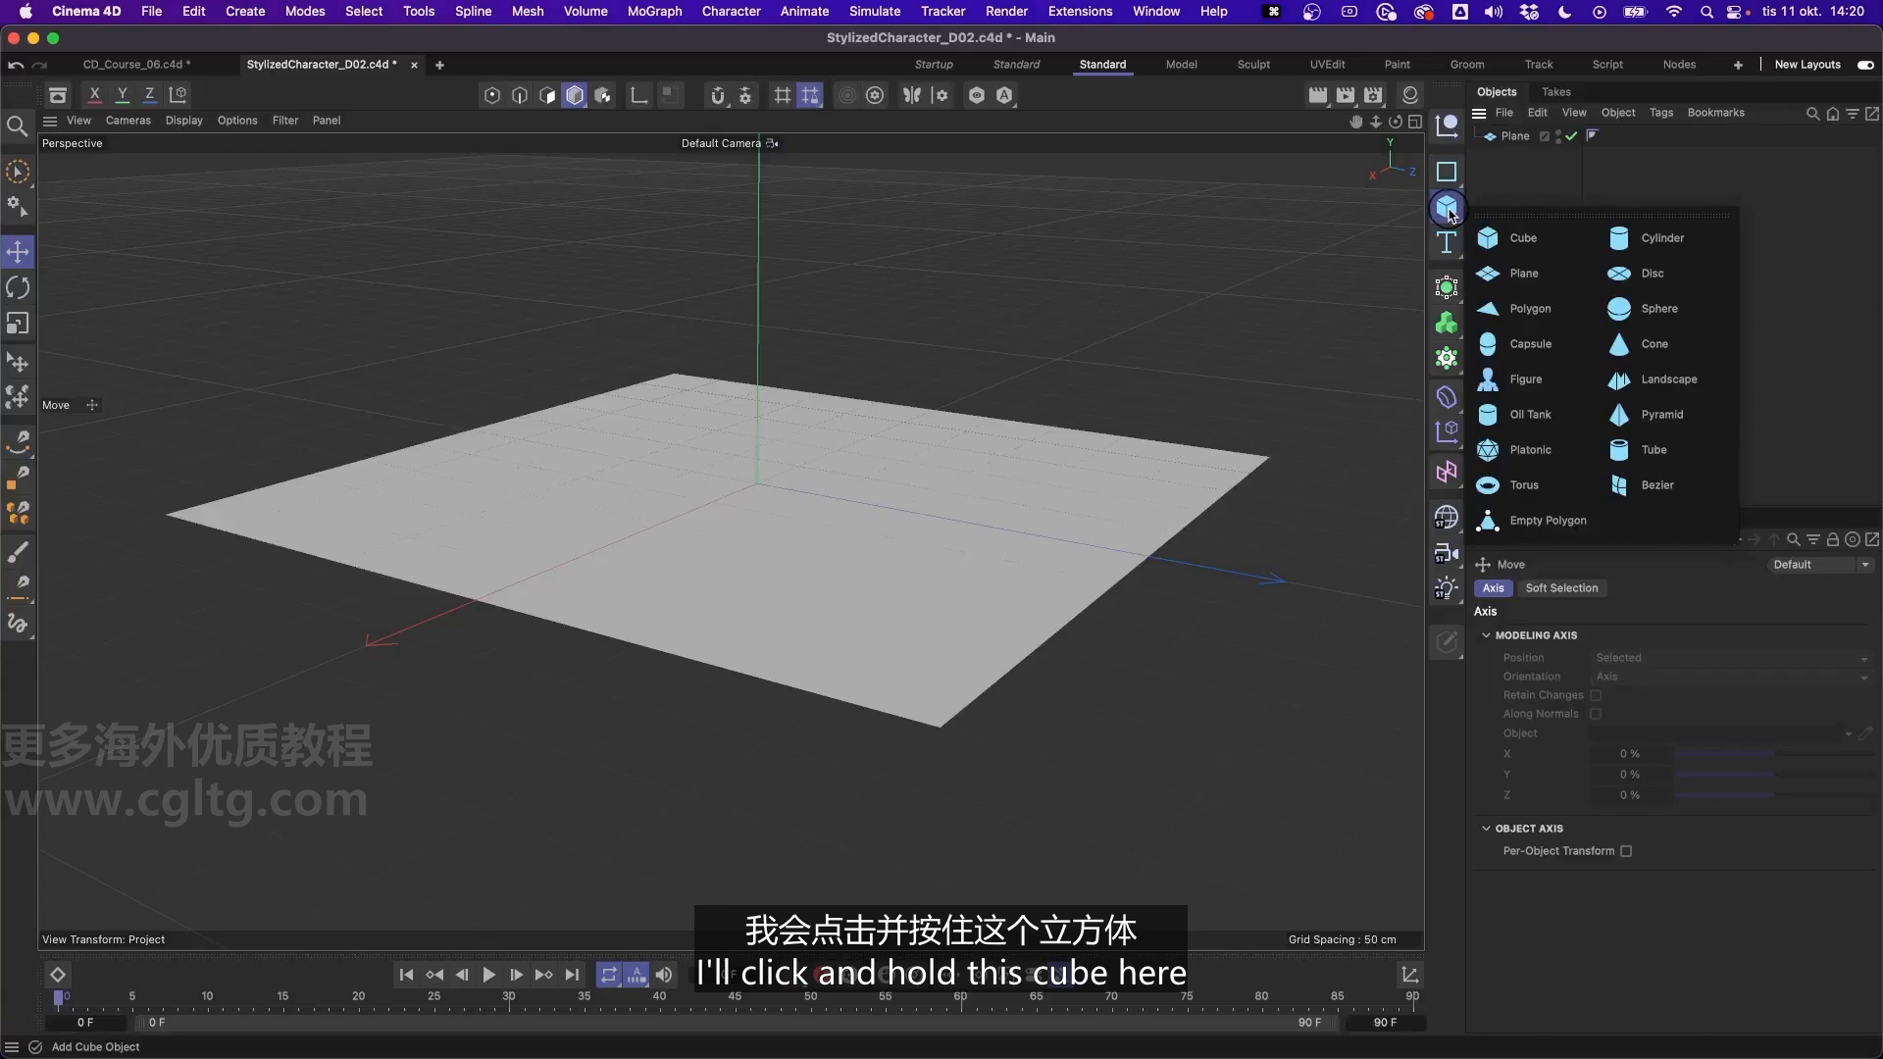
click(1654, 345)
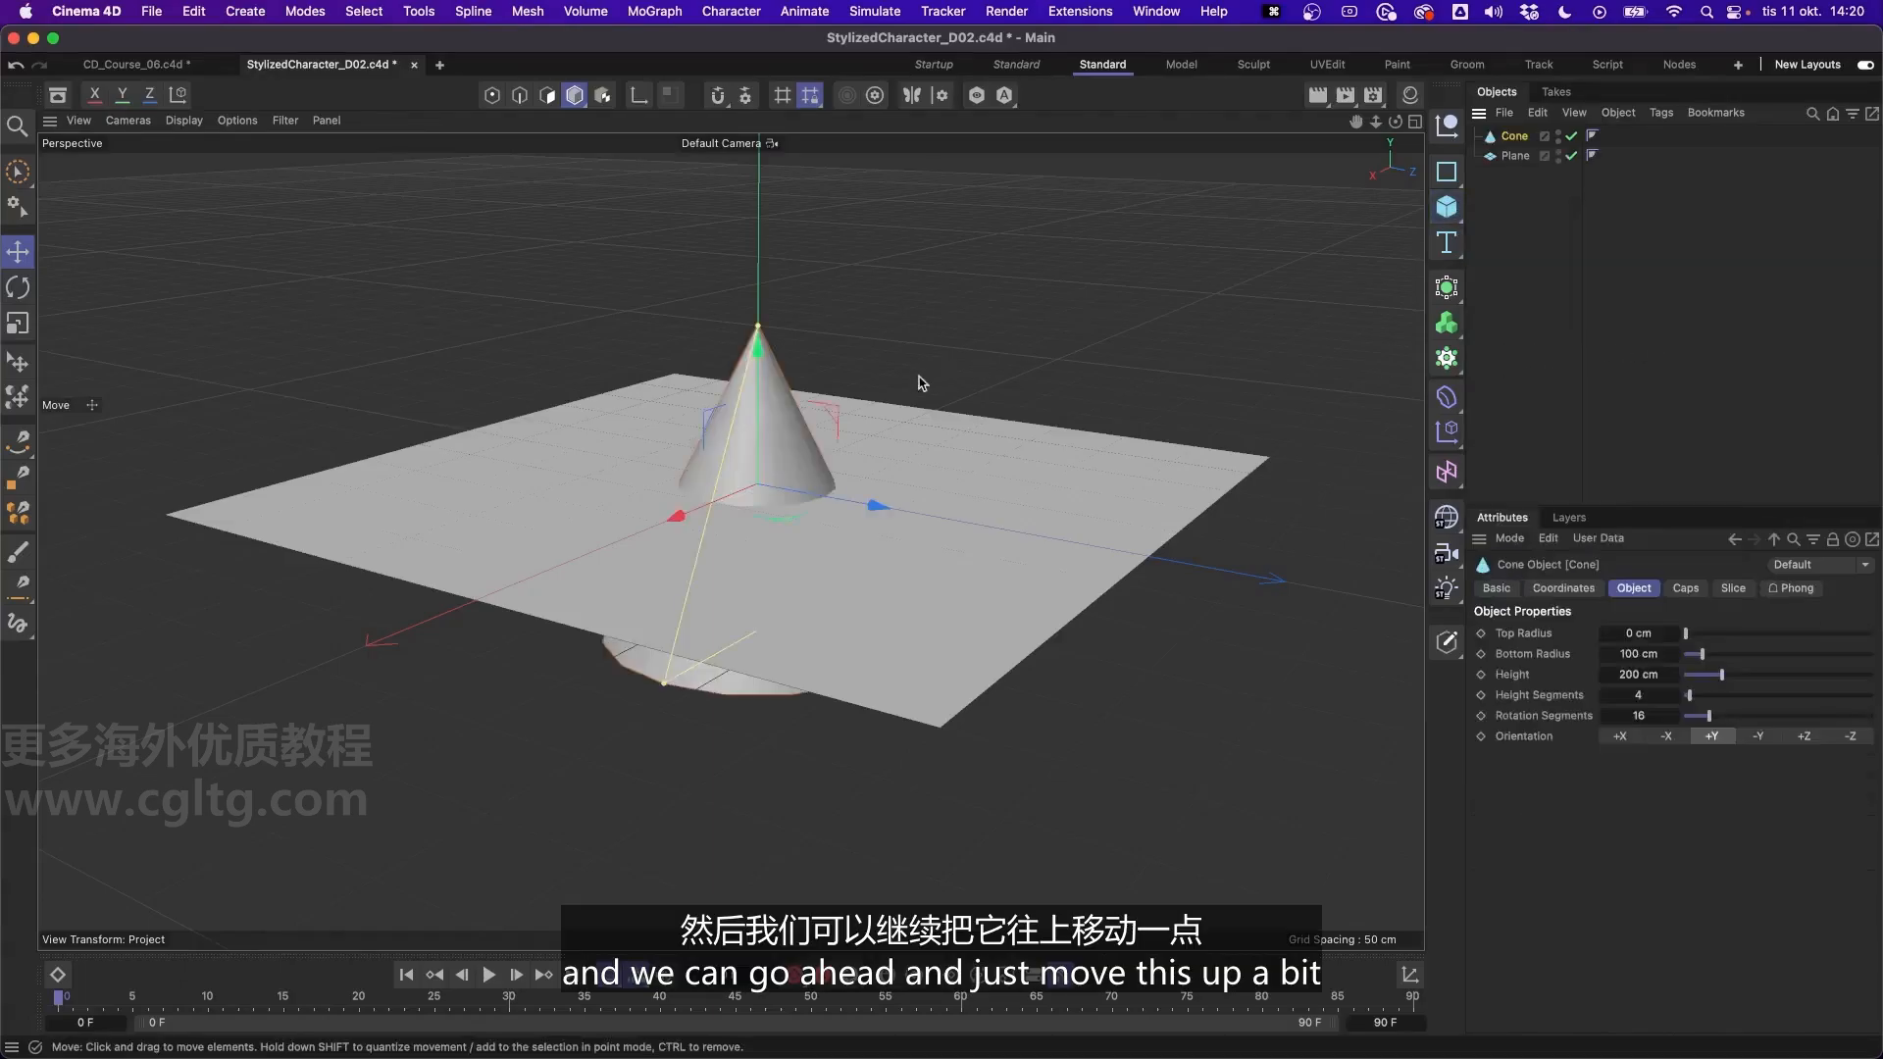
drag(762, 411, 758, 292)
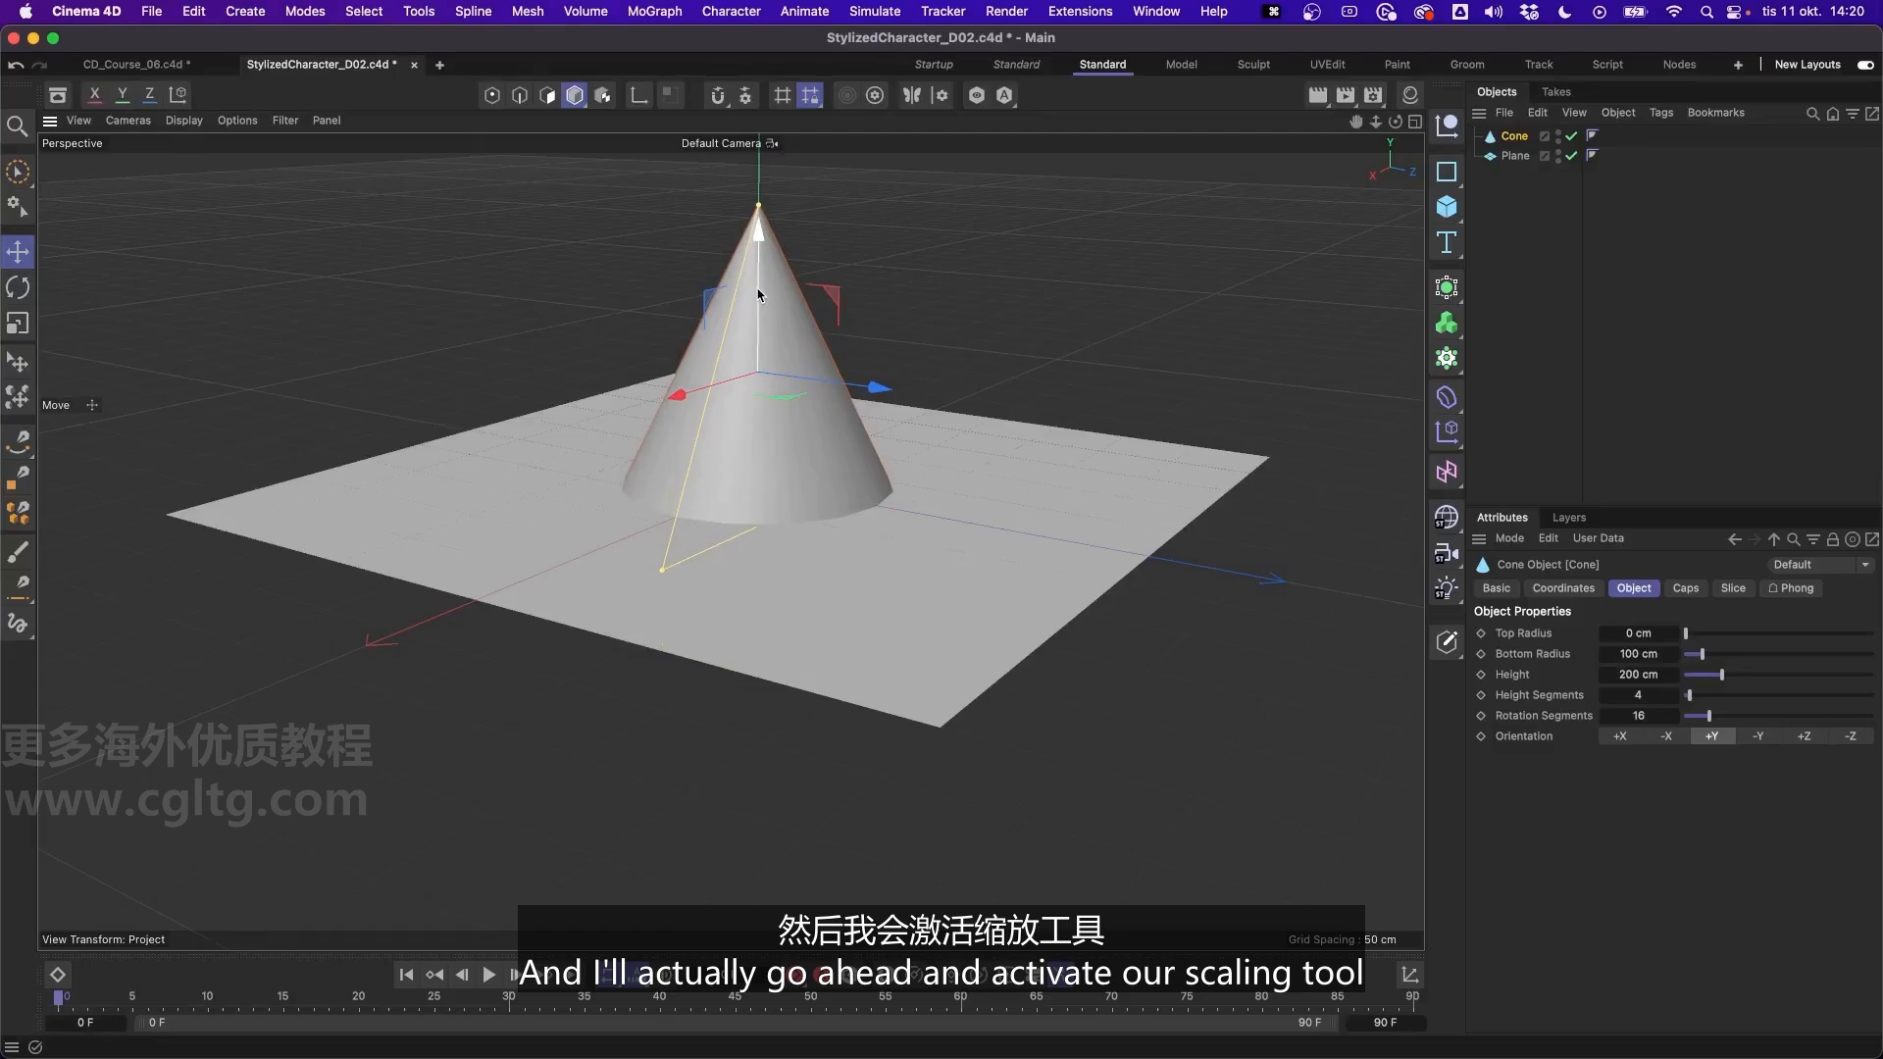
- Scale the cone down uniformly to a bottom radius of about 29 cm and a height of about 58 cm
click(18, 251)
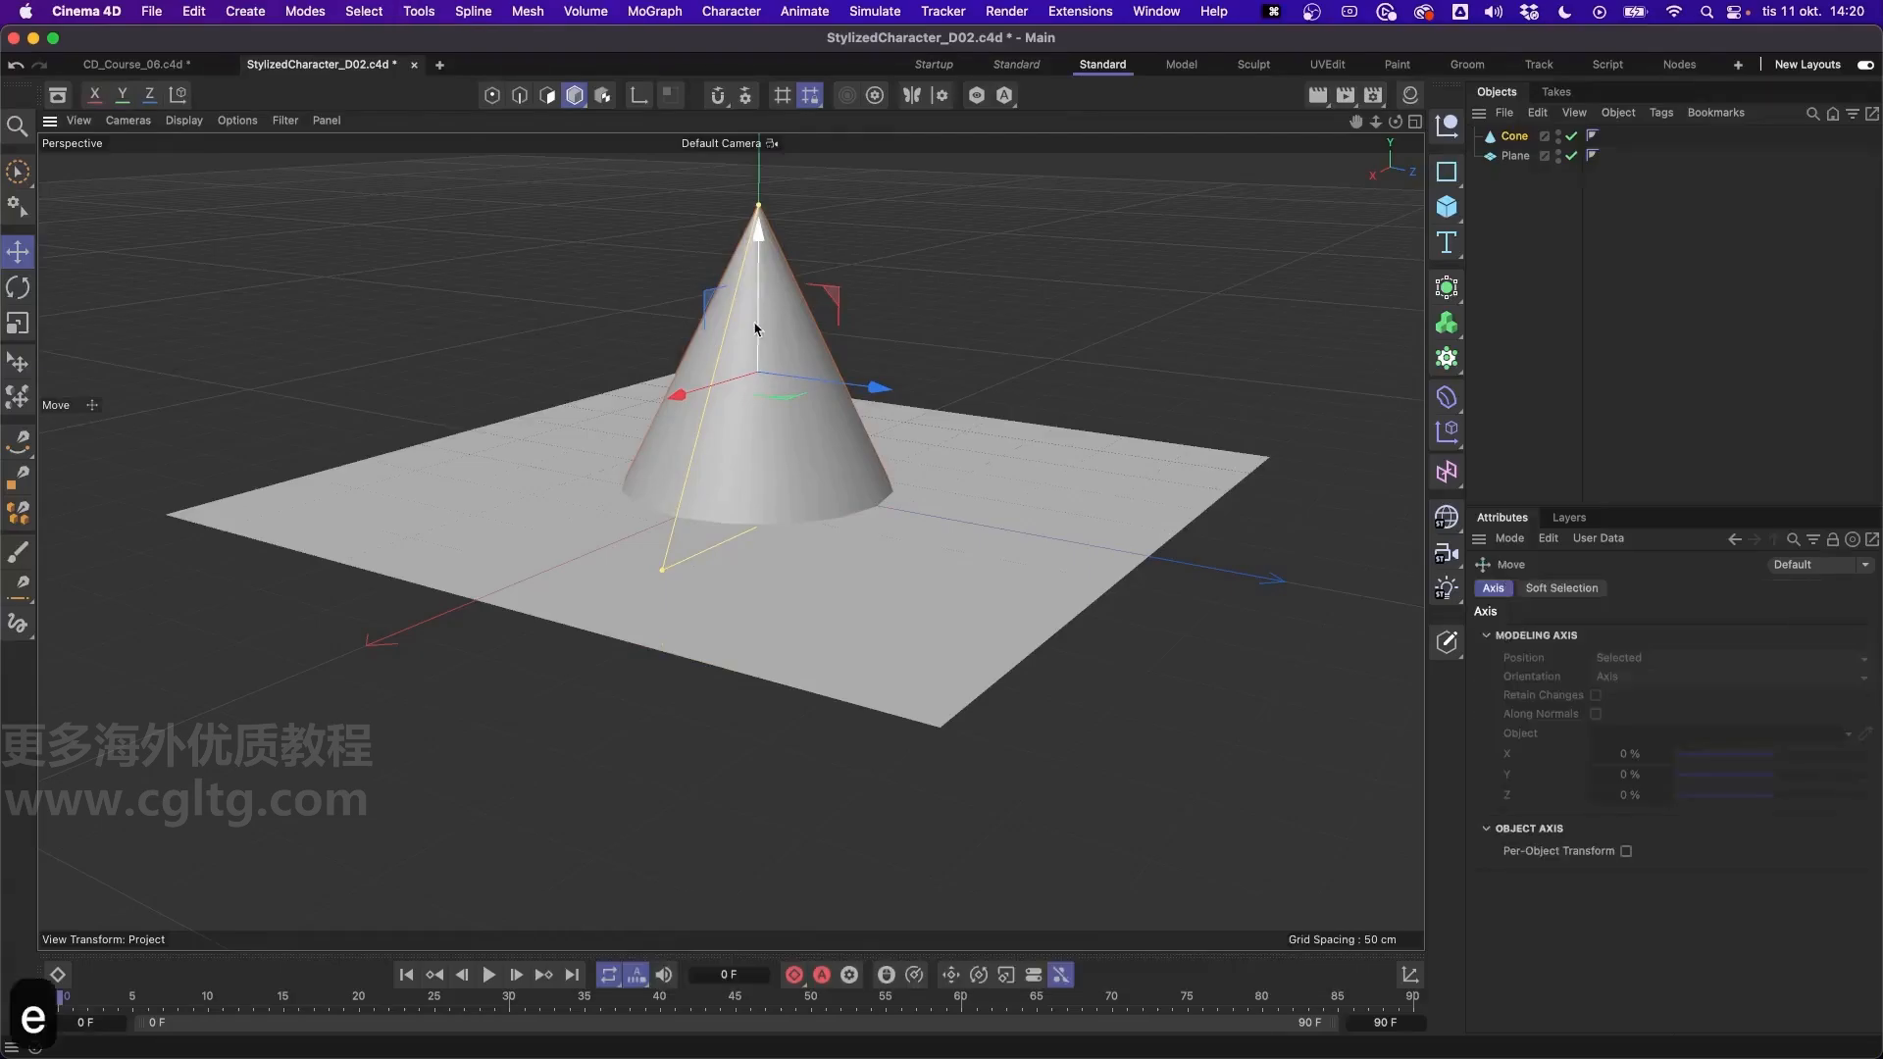
click(18, 322)
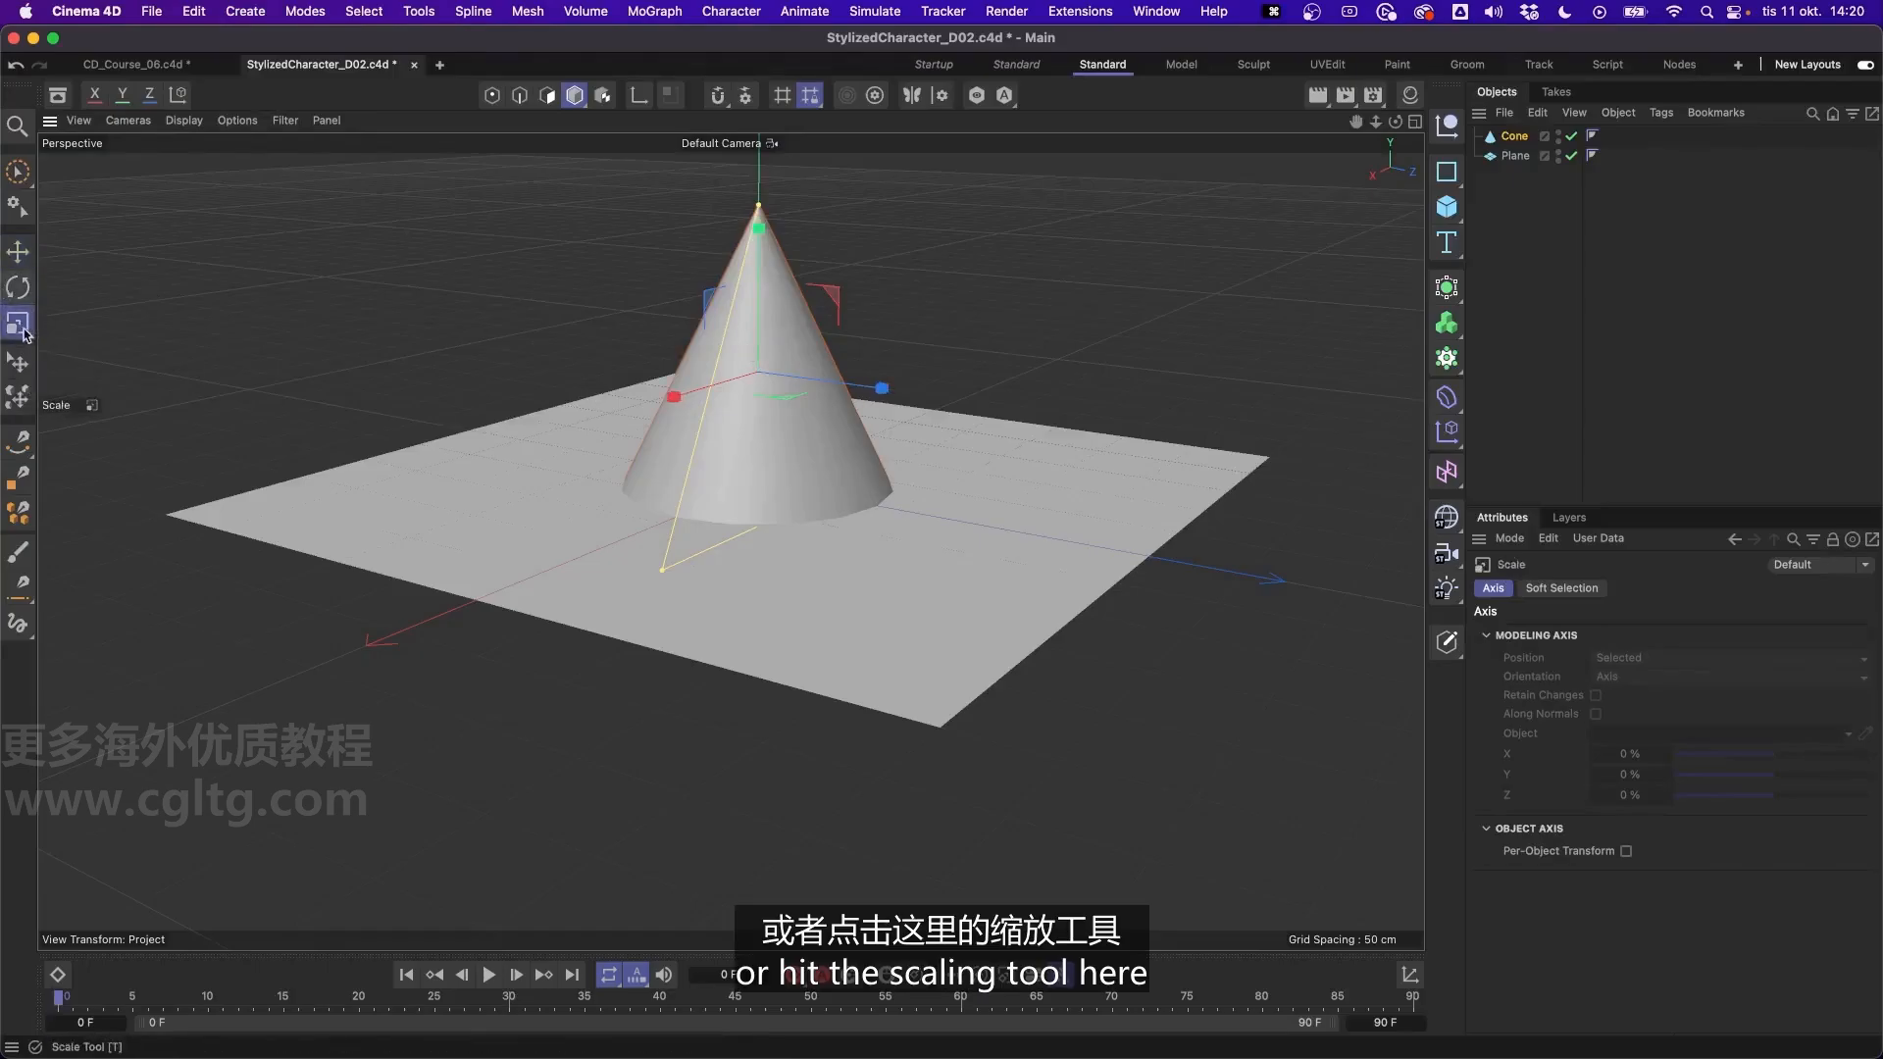
click(1520, 137)
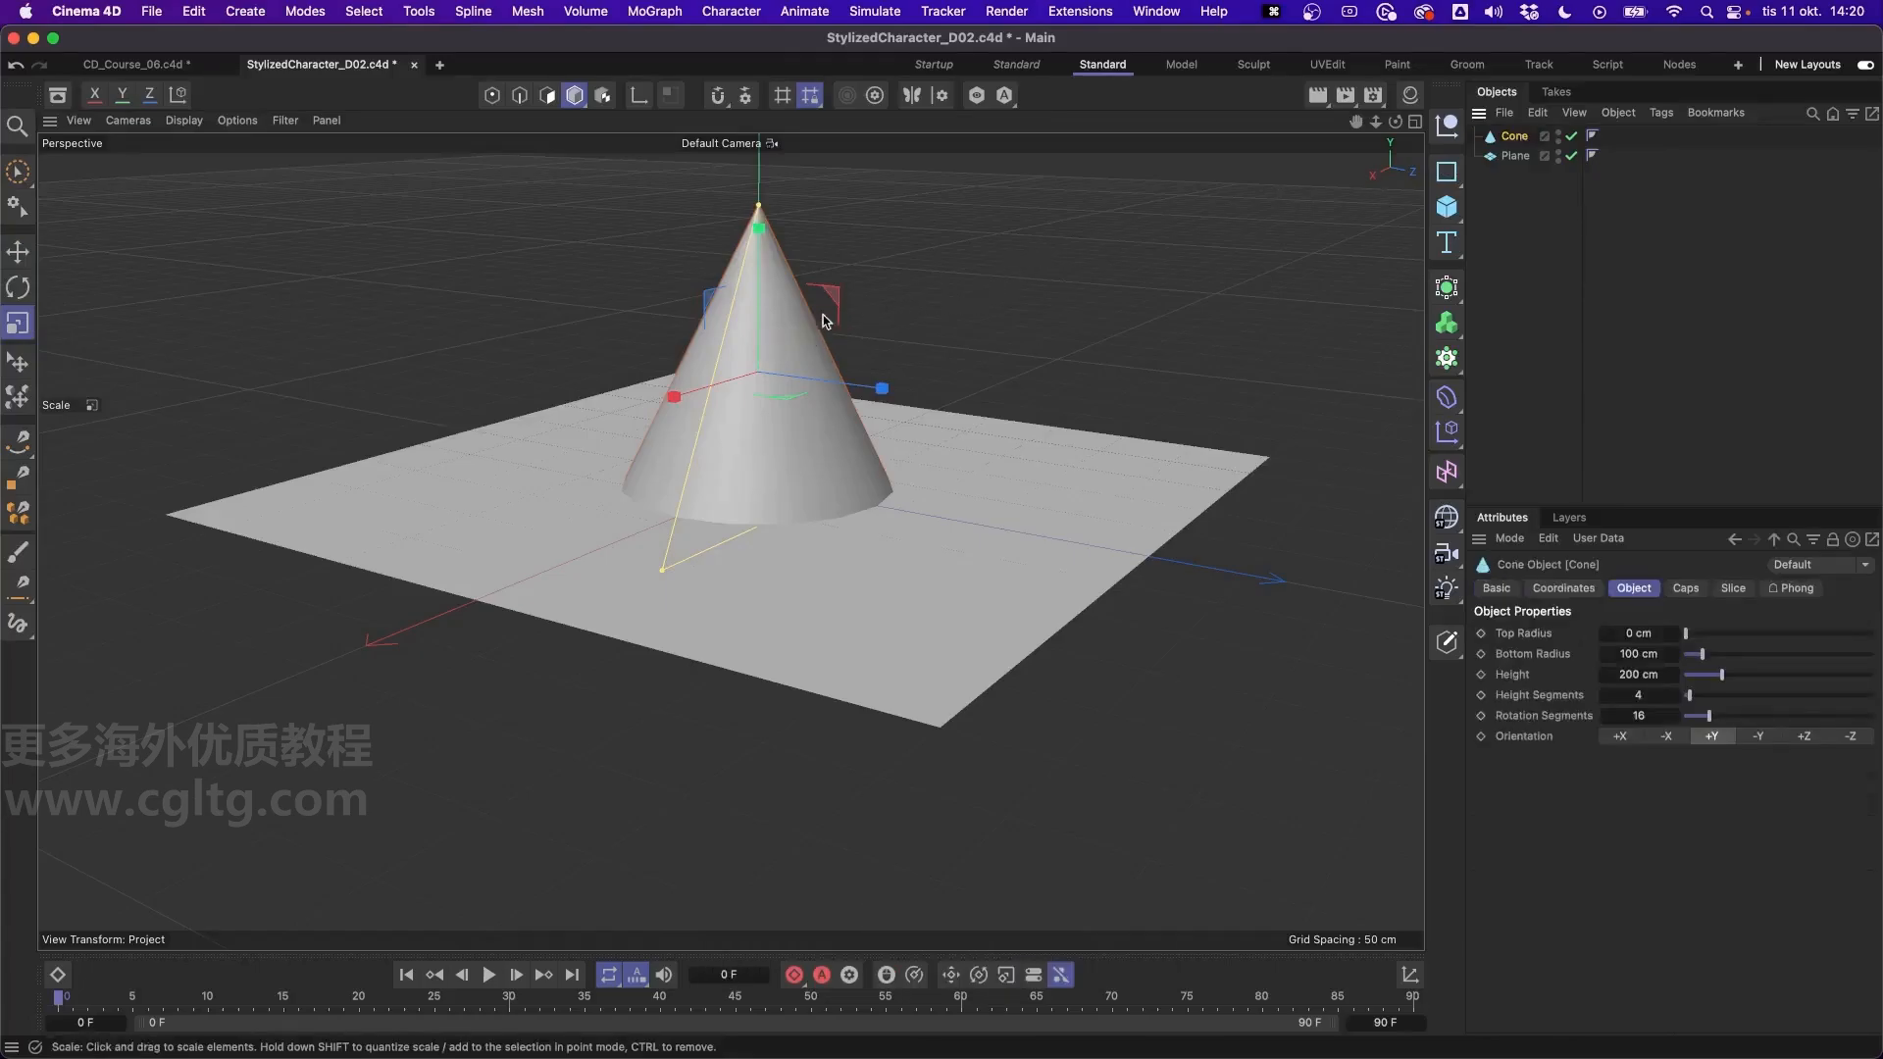
alt+middle_drag(769, 341, 792, 407)
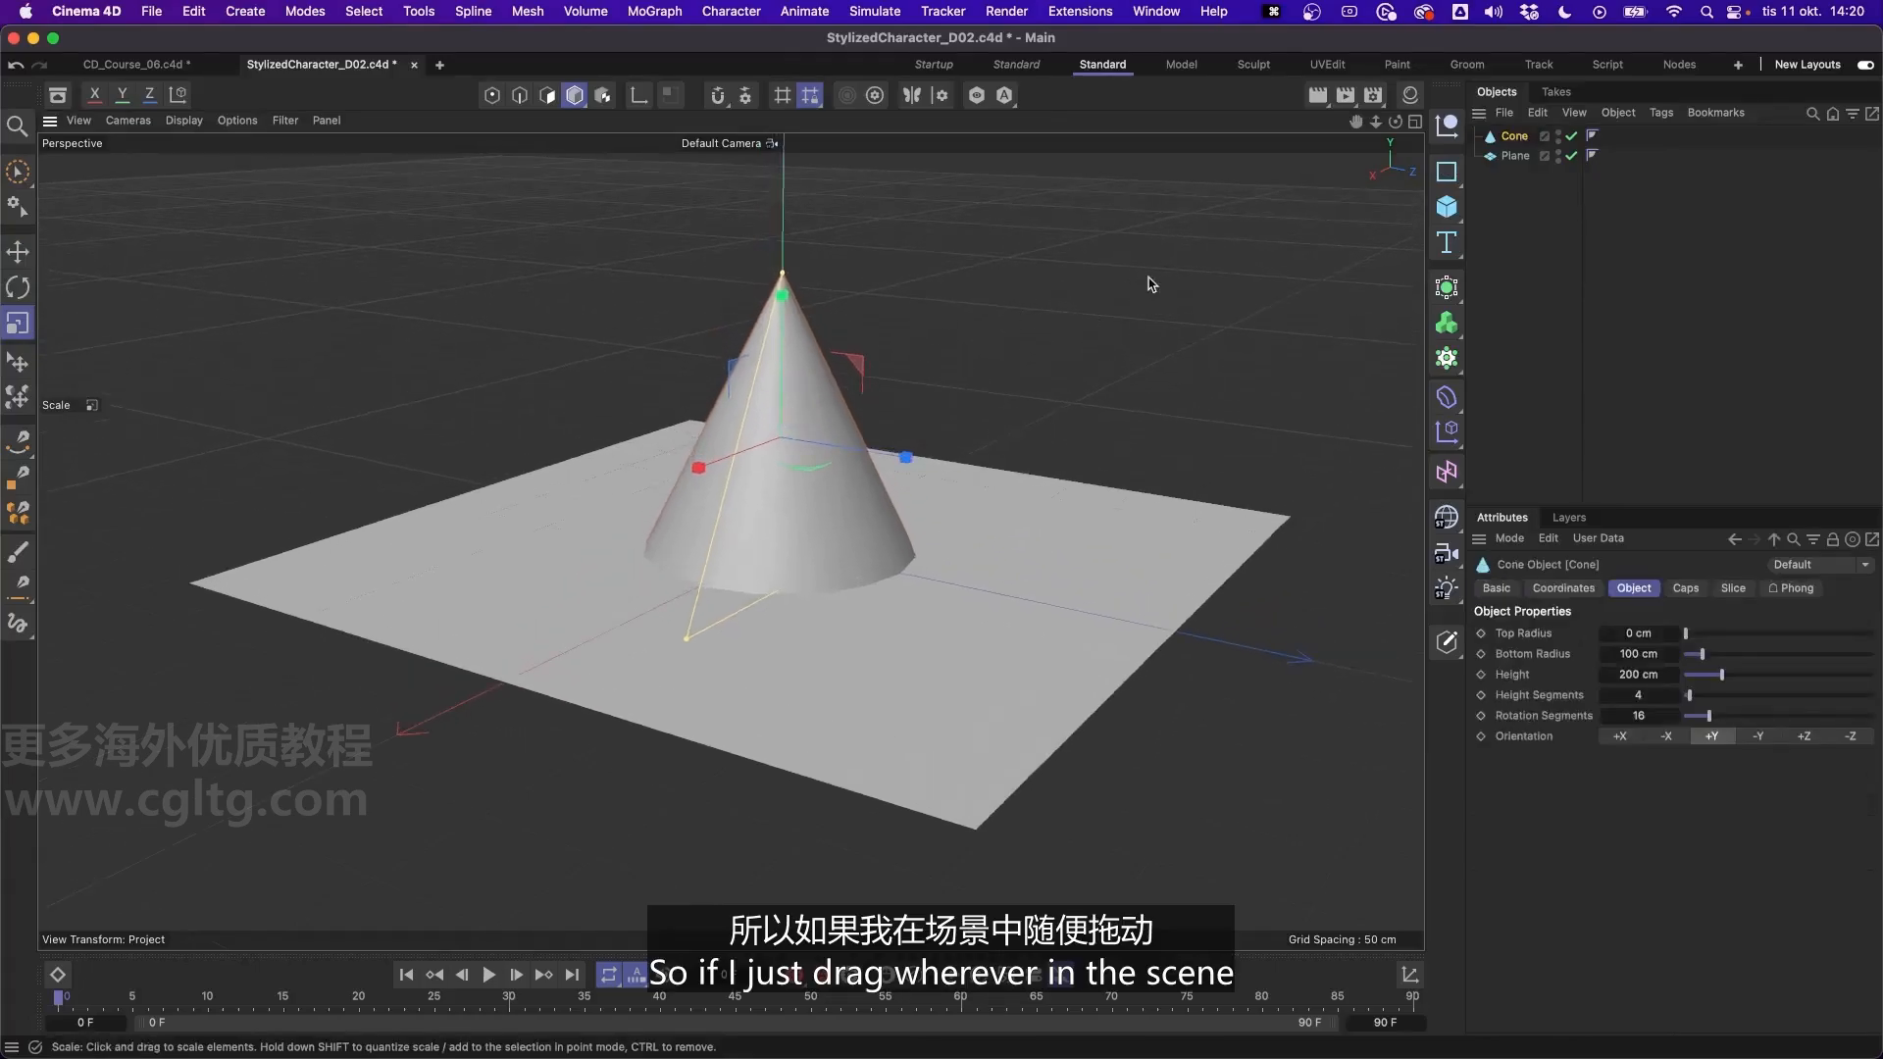
drag(1139, 277, 651, 394)
alt+right_drag(788, 519, 784, 454)
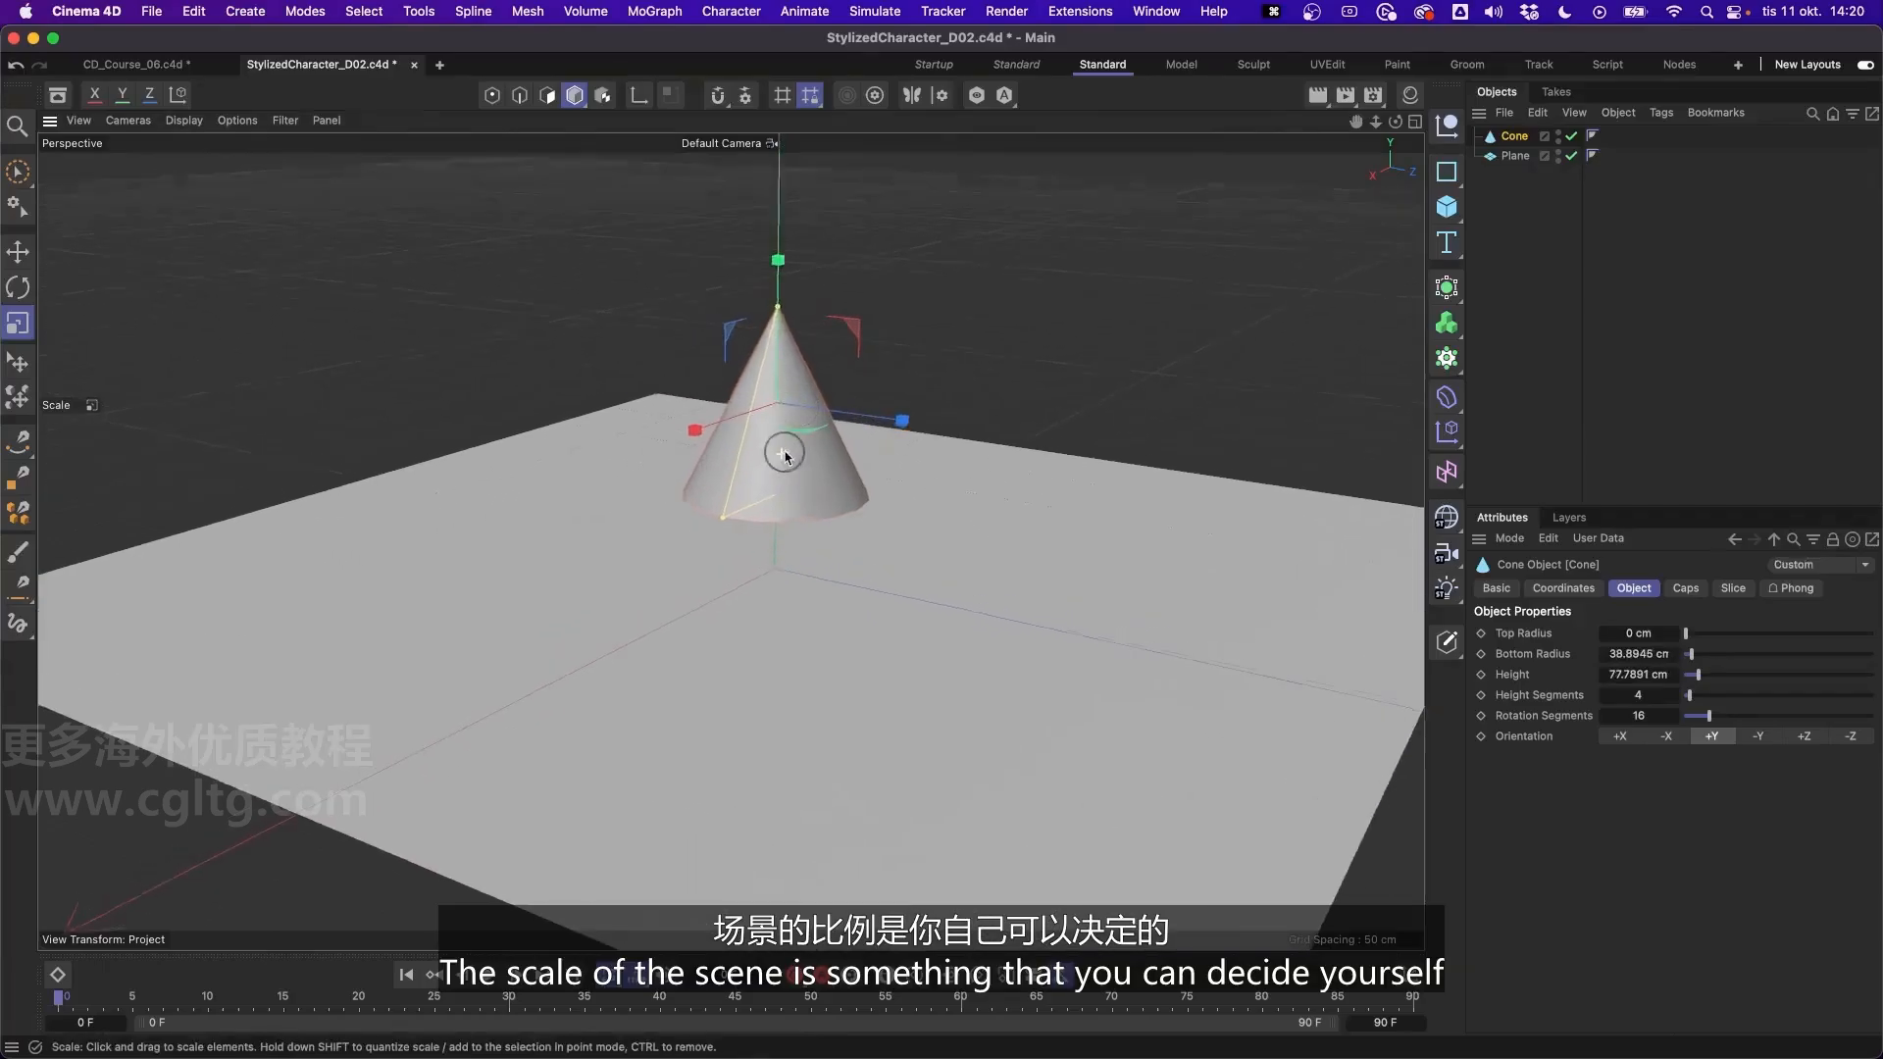
mouse_move(785, 454)
alt+mouse_down()
mouse_move(769, 496)
mouse_move(778, 441)
mouse_move(798, 454)
mouse_move(723, 488)
mouse_move(774, 468)
alt+mouse_up()
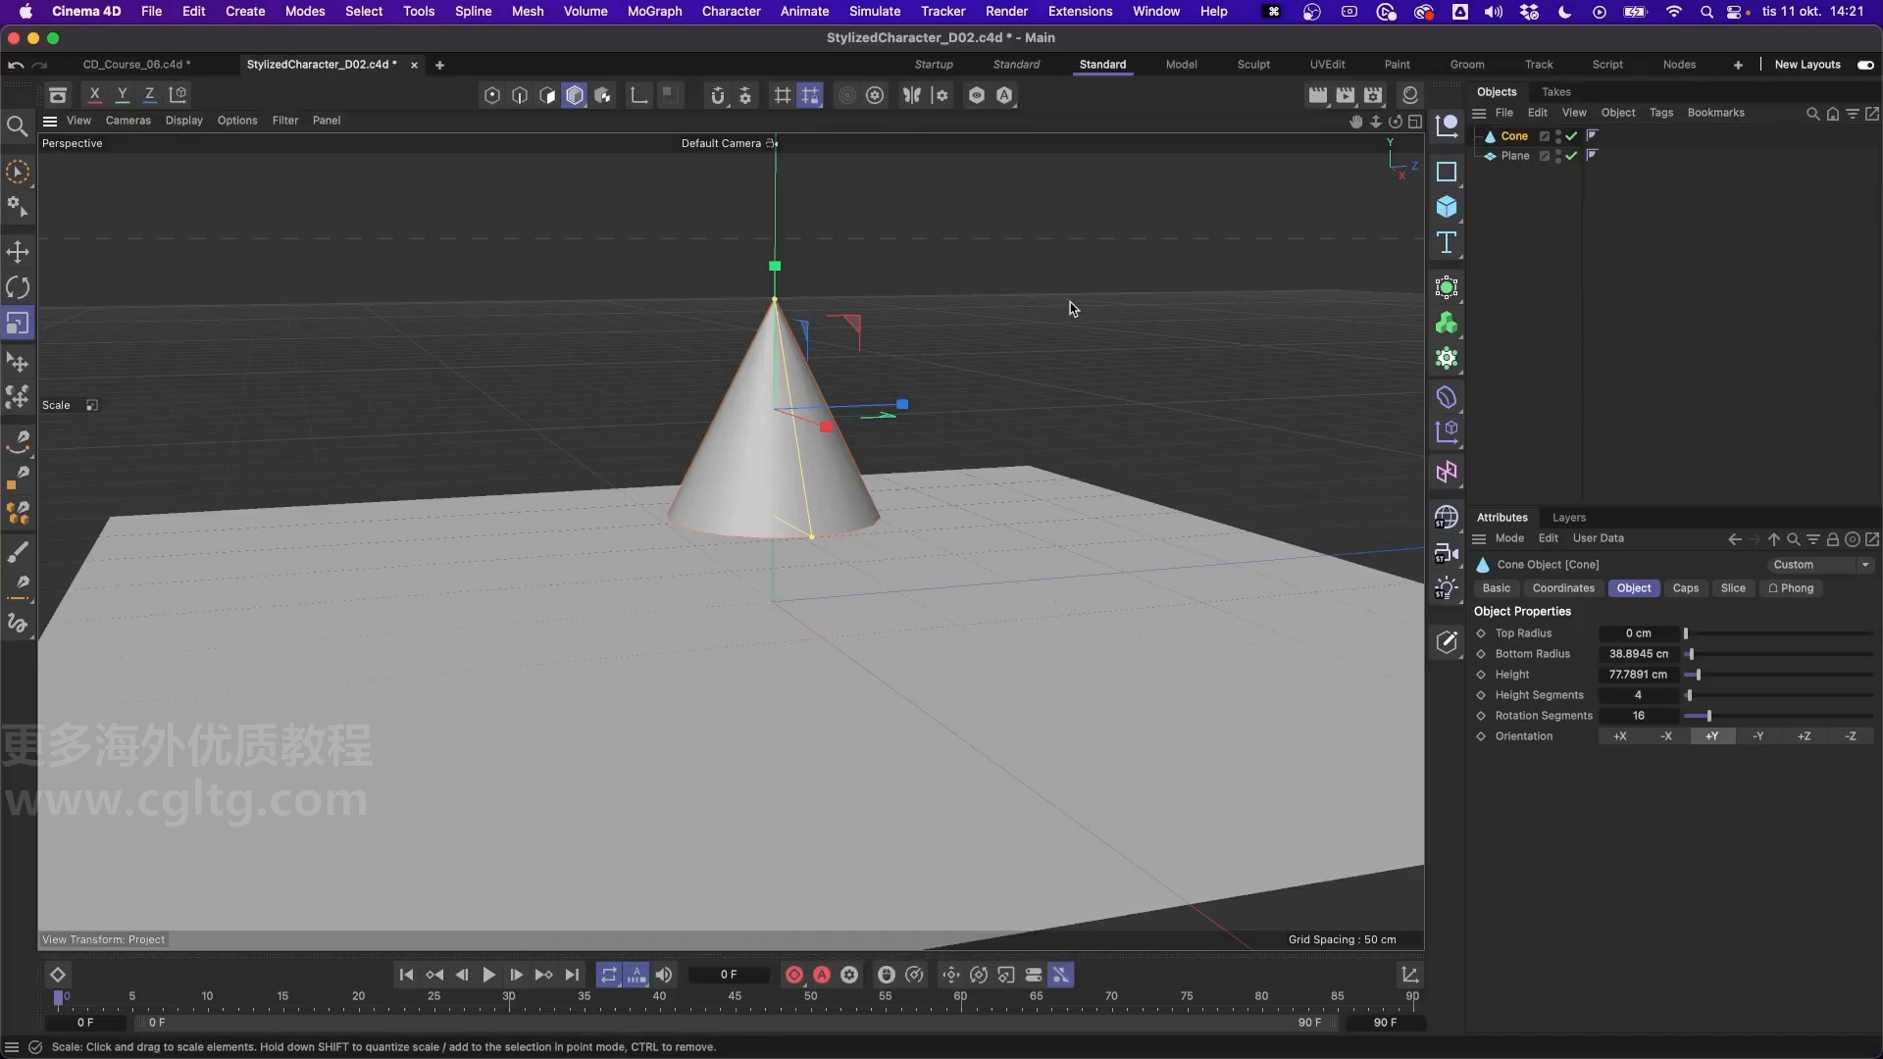
drag(975, 509, 787, 521)
alt+middle_drag(793, 478, 802, 480)
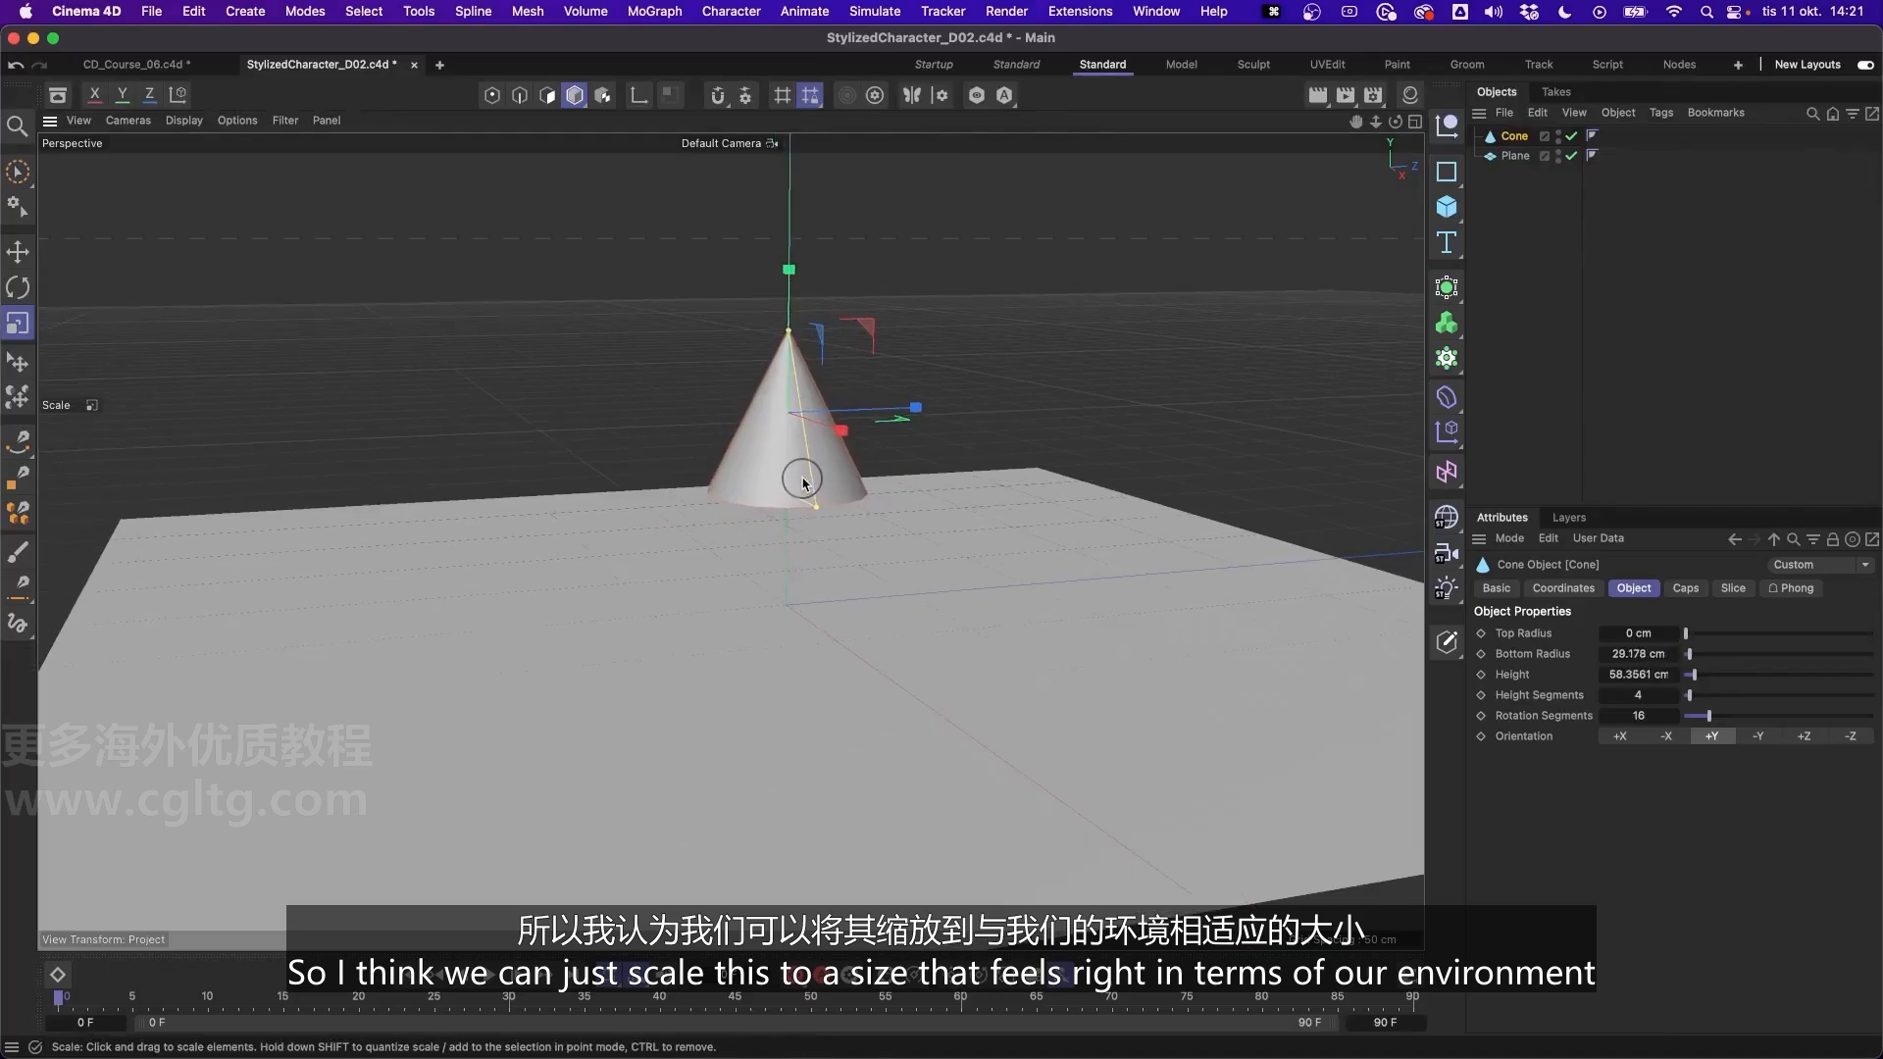
alt+right_drag(823, 480, 828, 449)
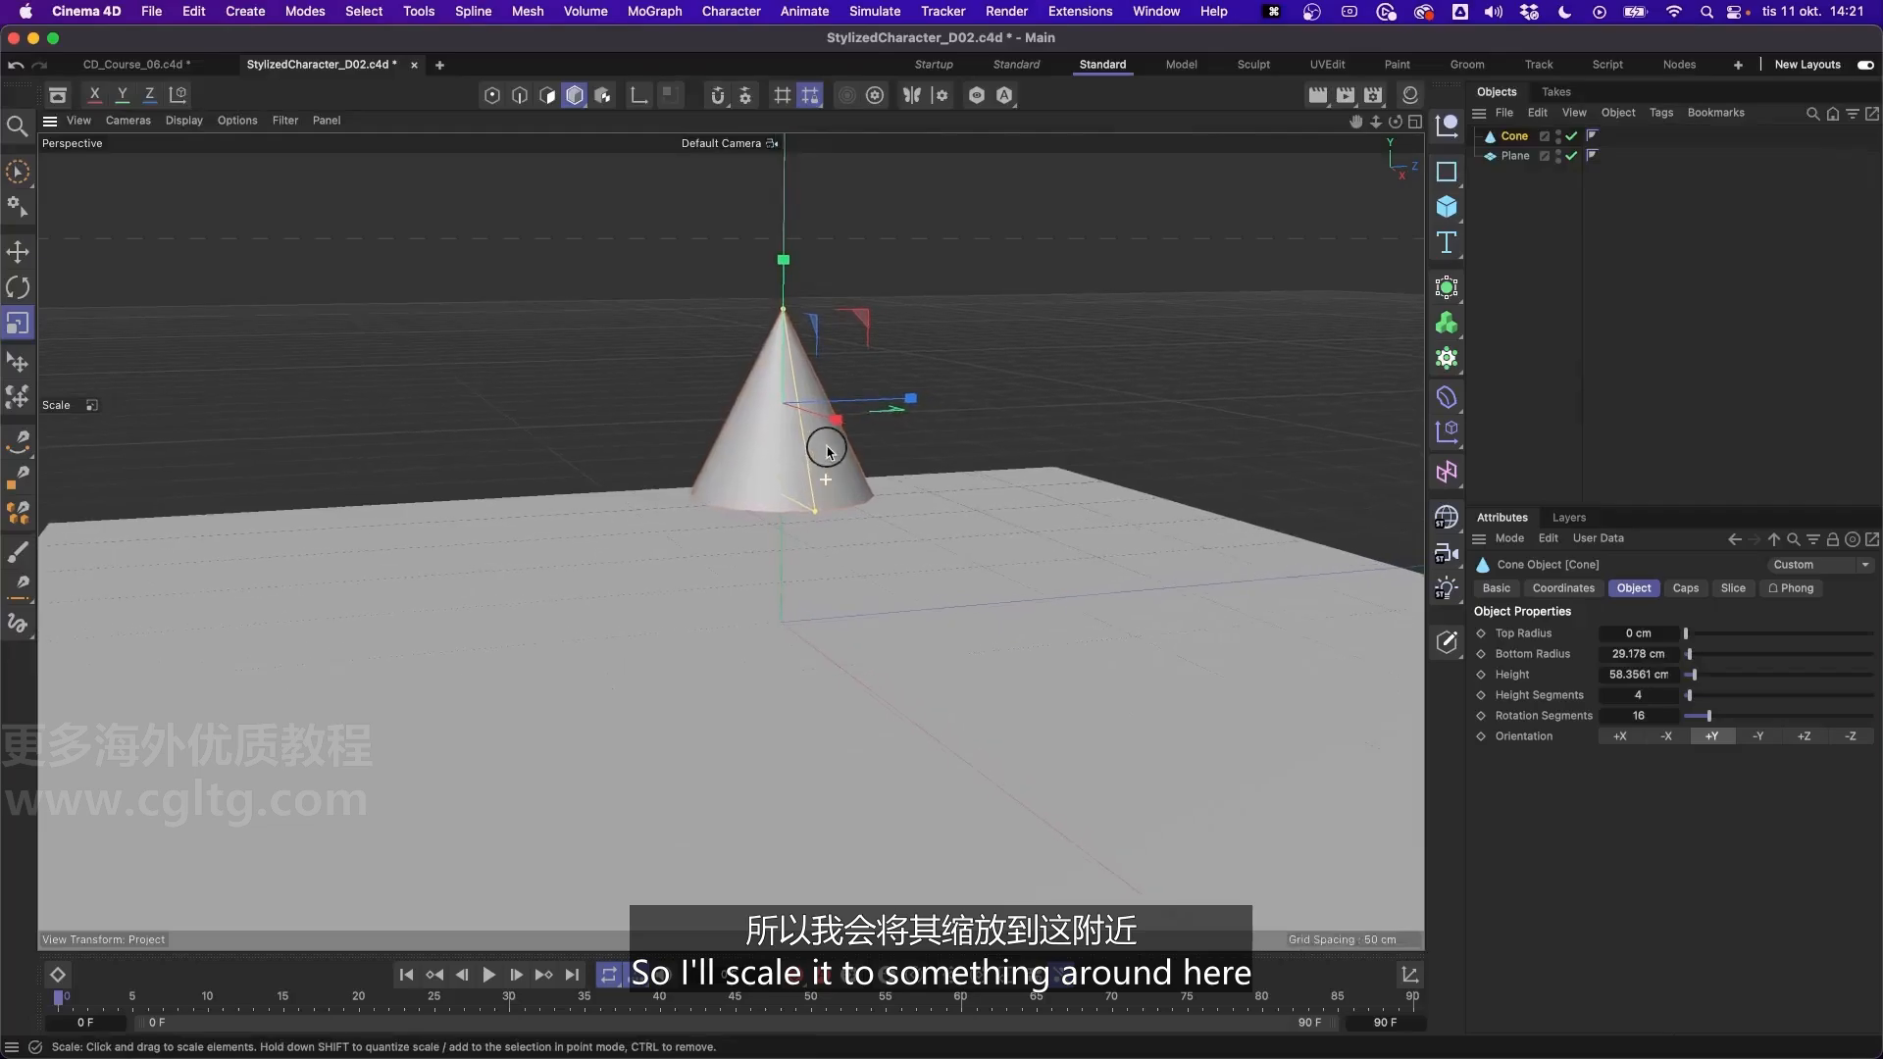
alt+middle_drag(821, 452, 791, 461)
alt+drag(785, 474, 782, 458)
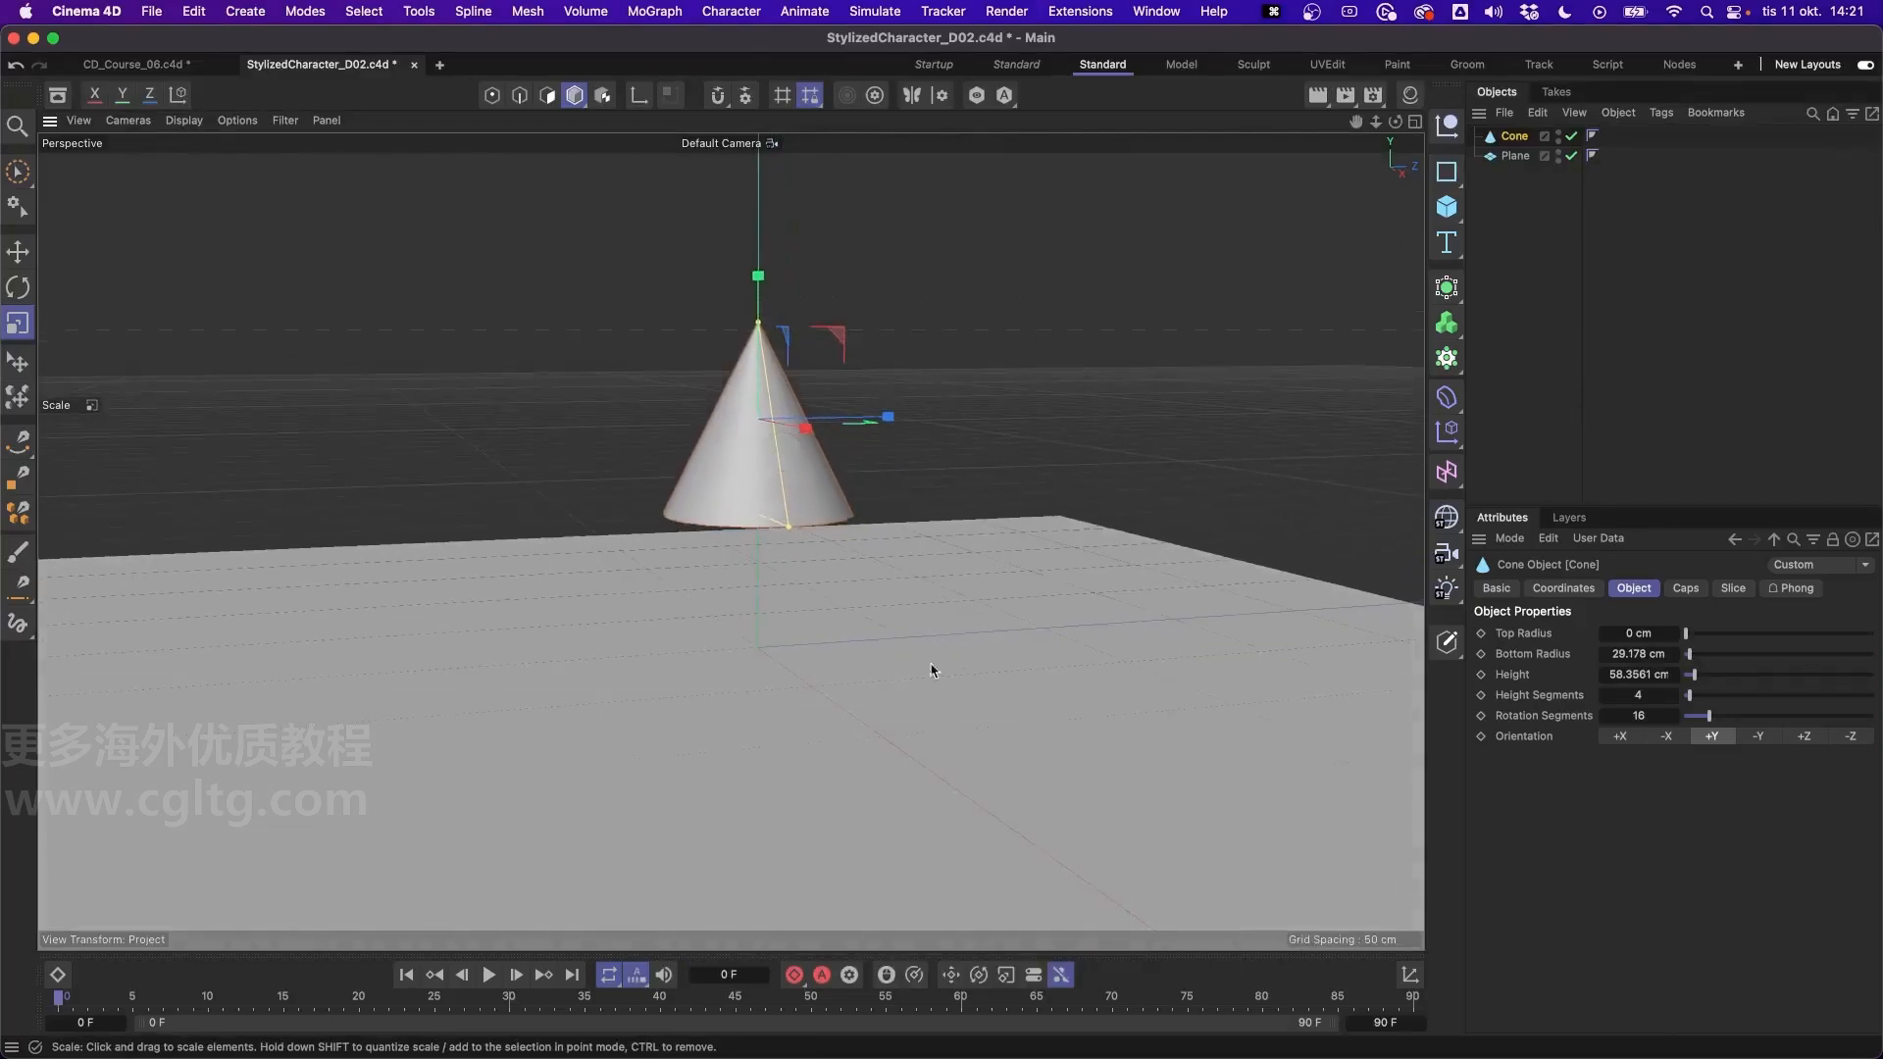
- Move the cone vertically to a Y position of about 63 cm, leaving room for legs above the floor plane
key(e)
drag(768, 284, 768, 402)
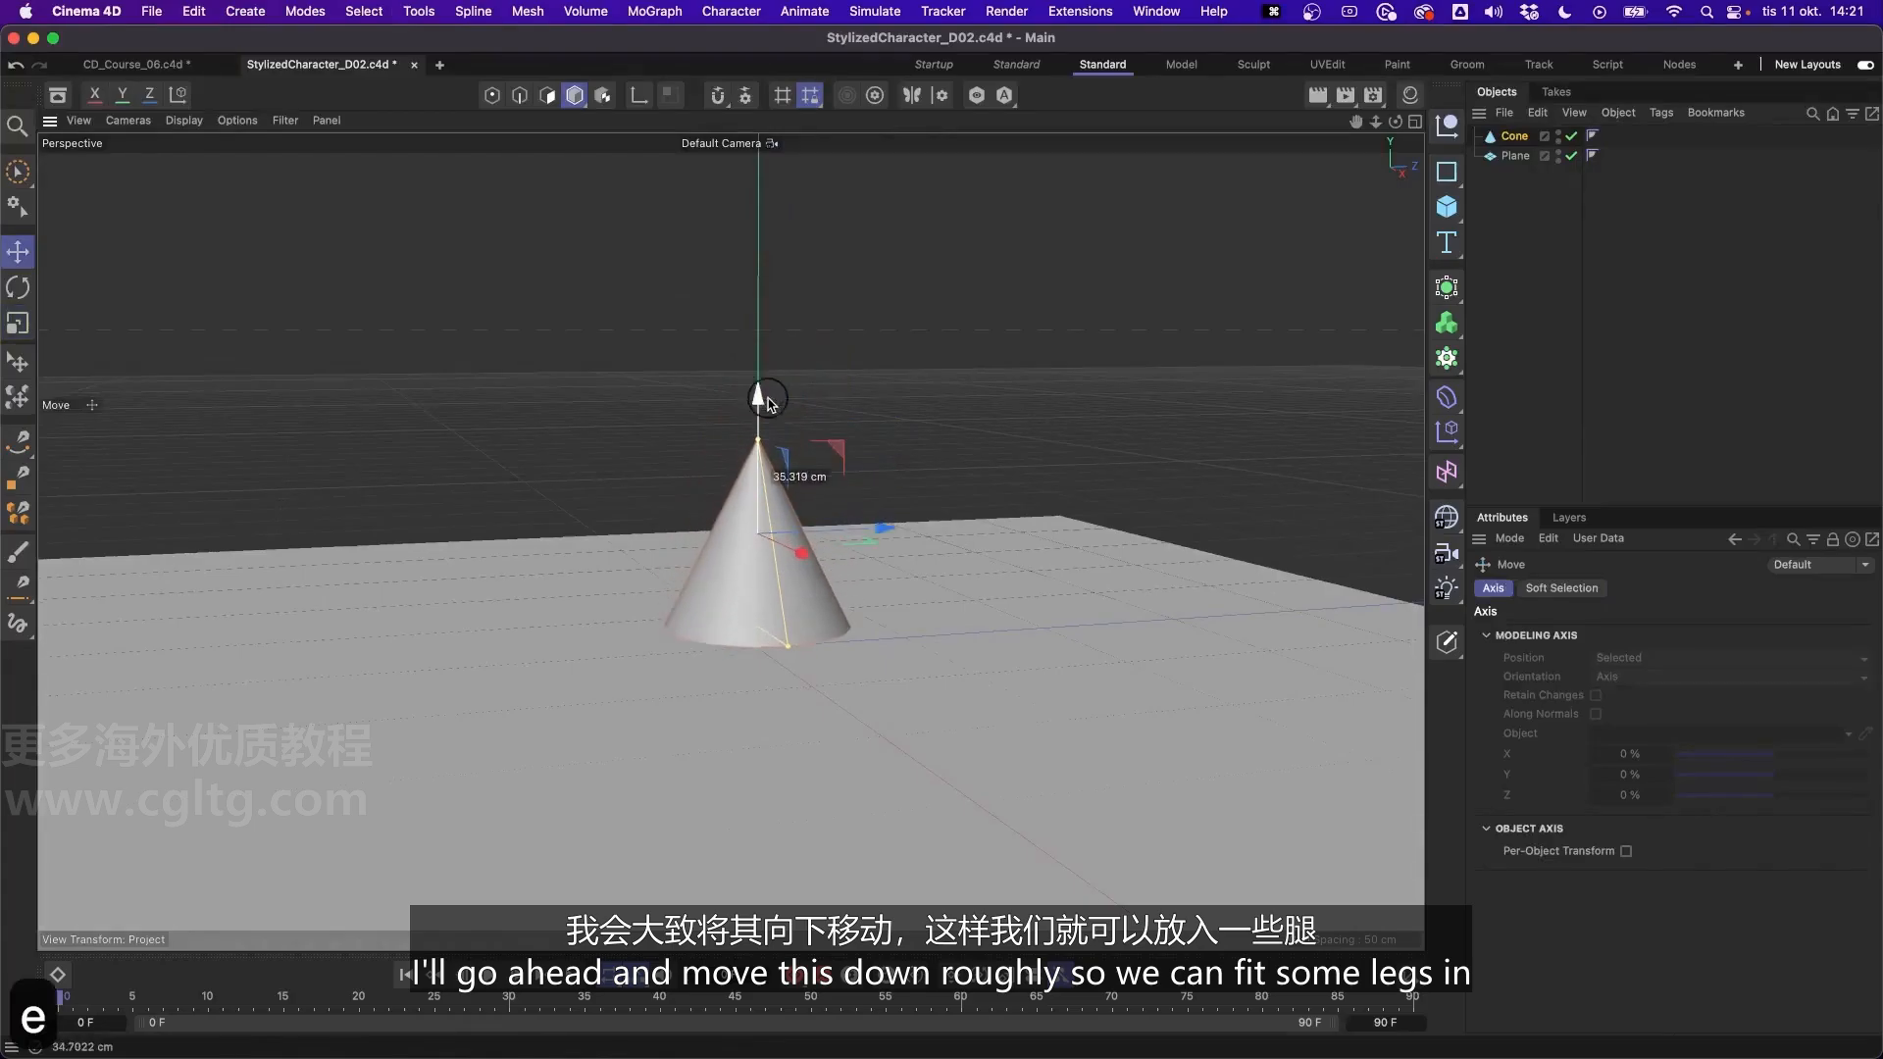
alt+drag(768, 535, 760, 527)
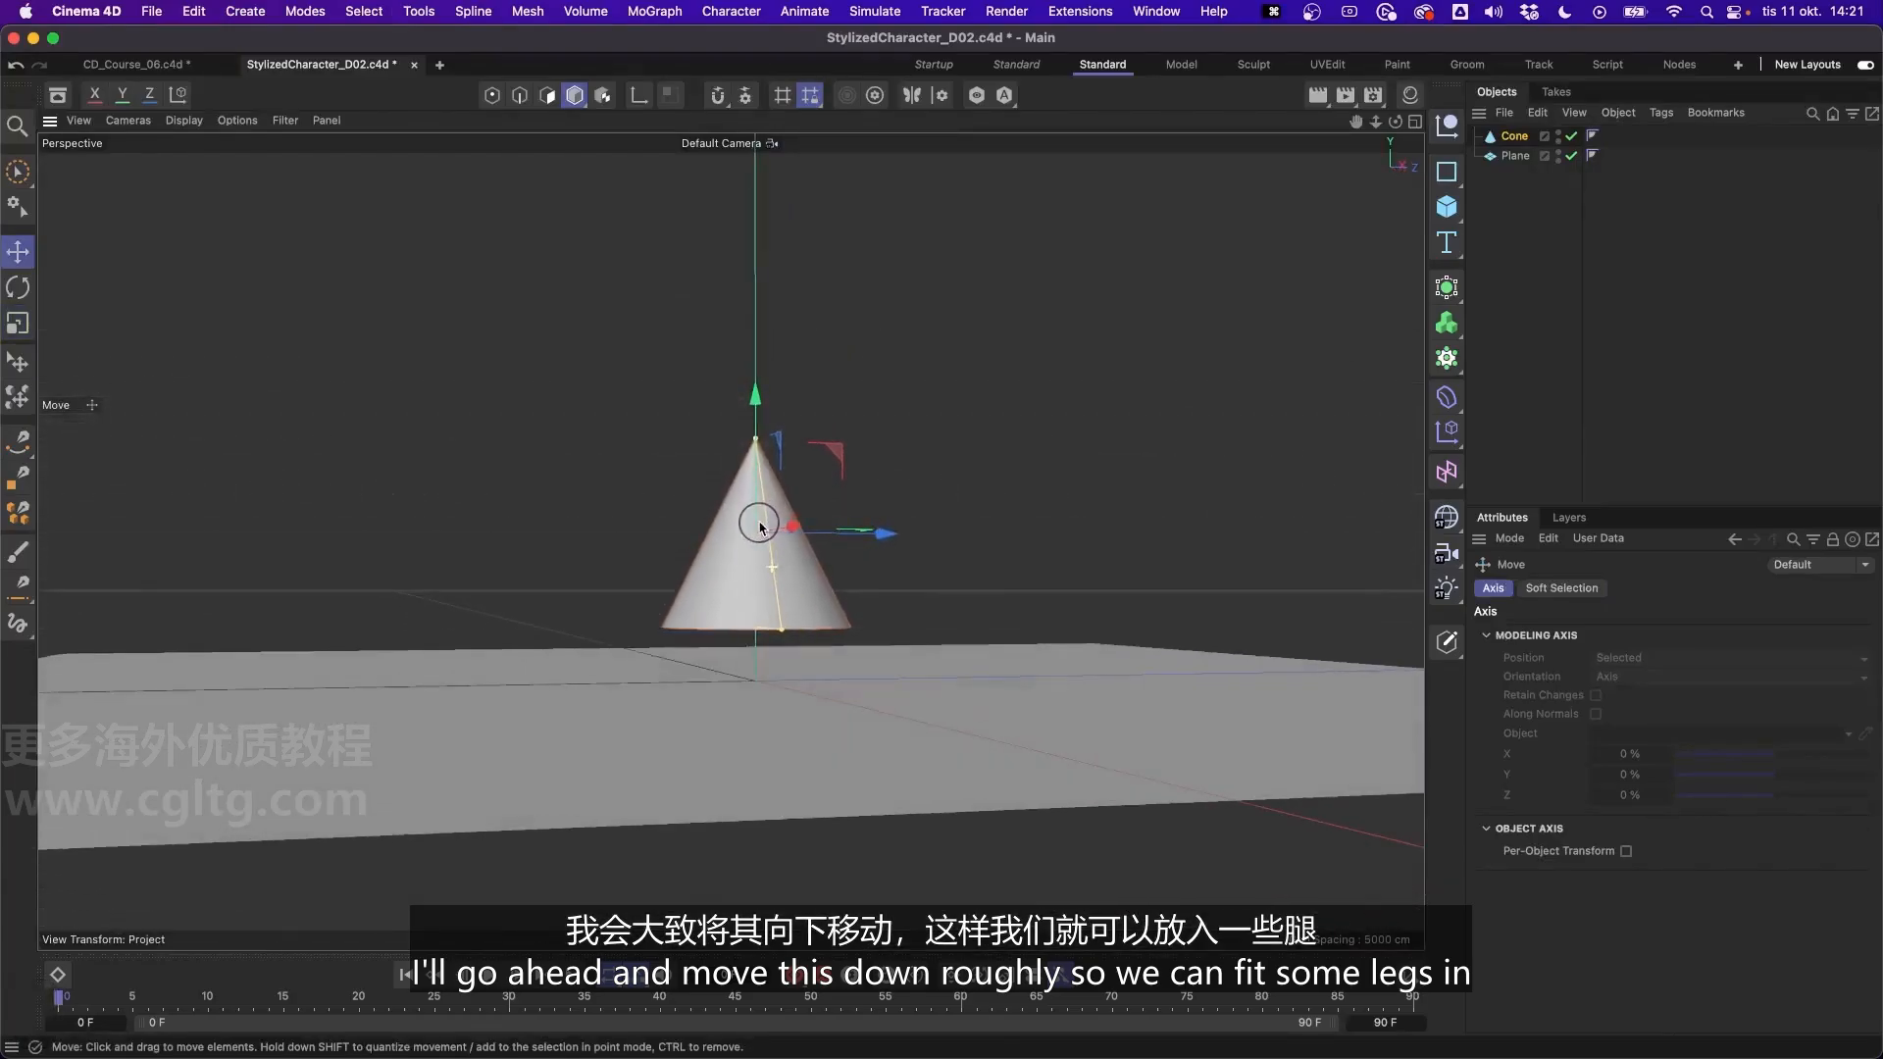
drag(756, 399, 757, 390)
click(1511, 140)
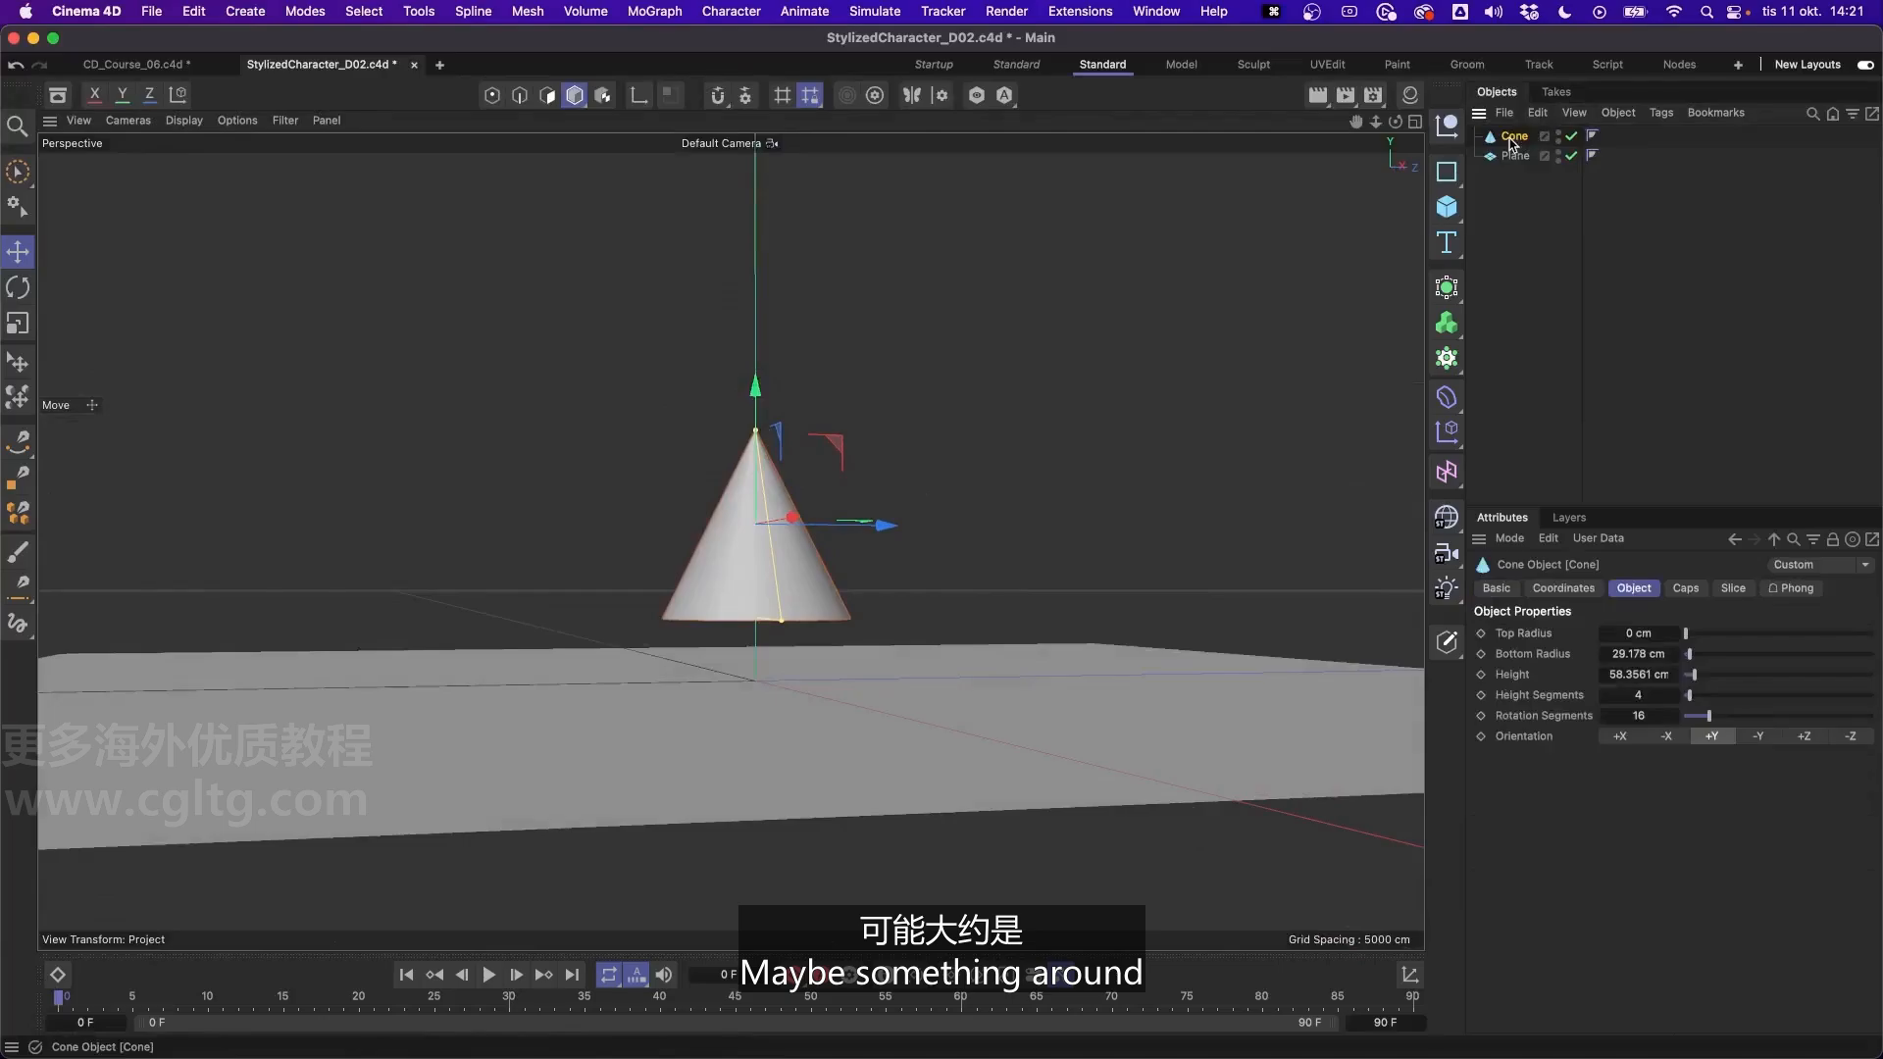
click(1563, 587)
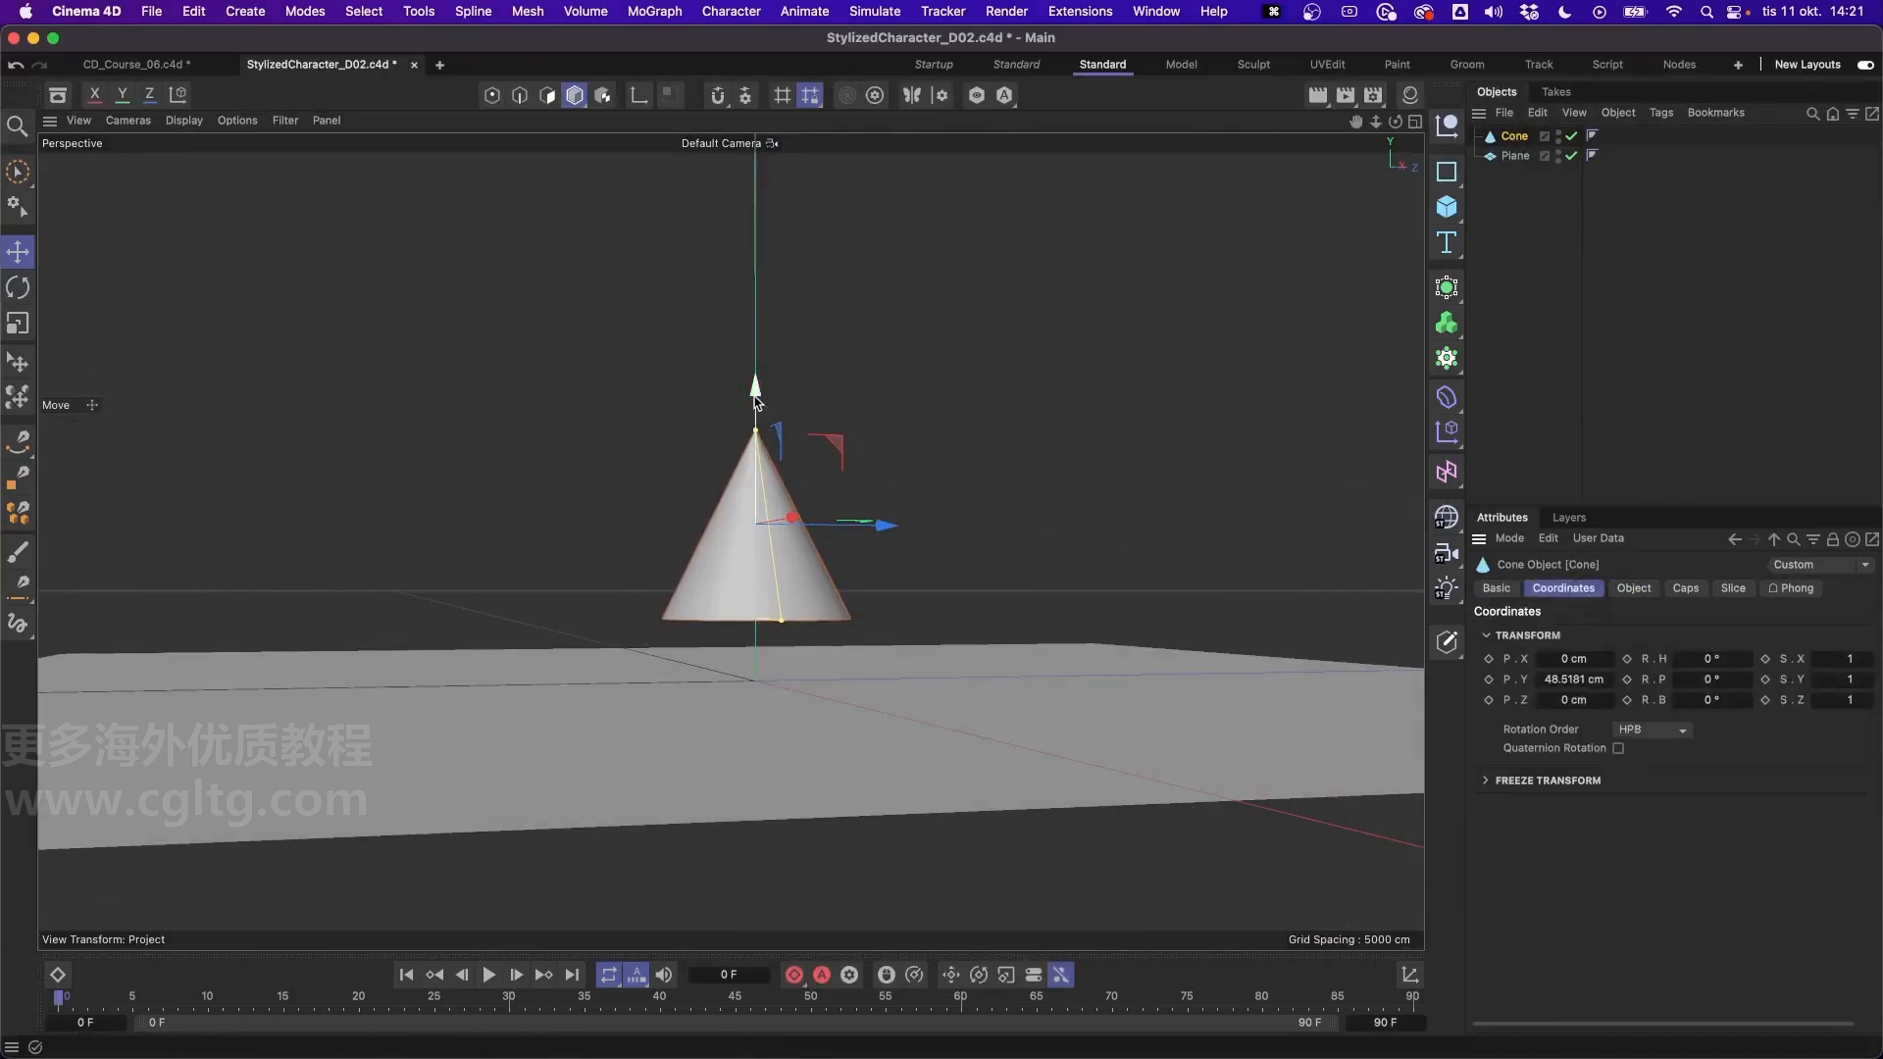
drag(755, 392, 747, 345)
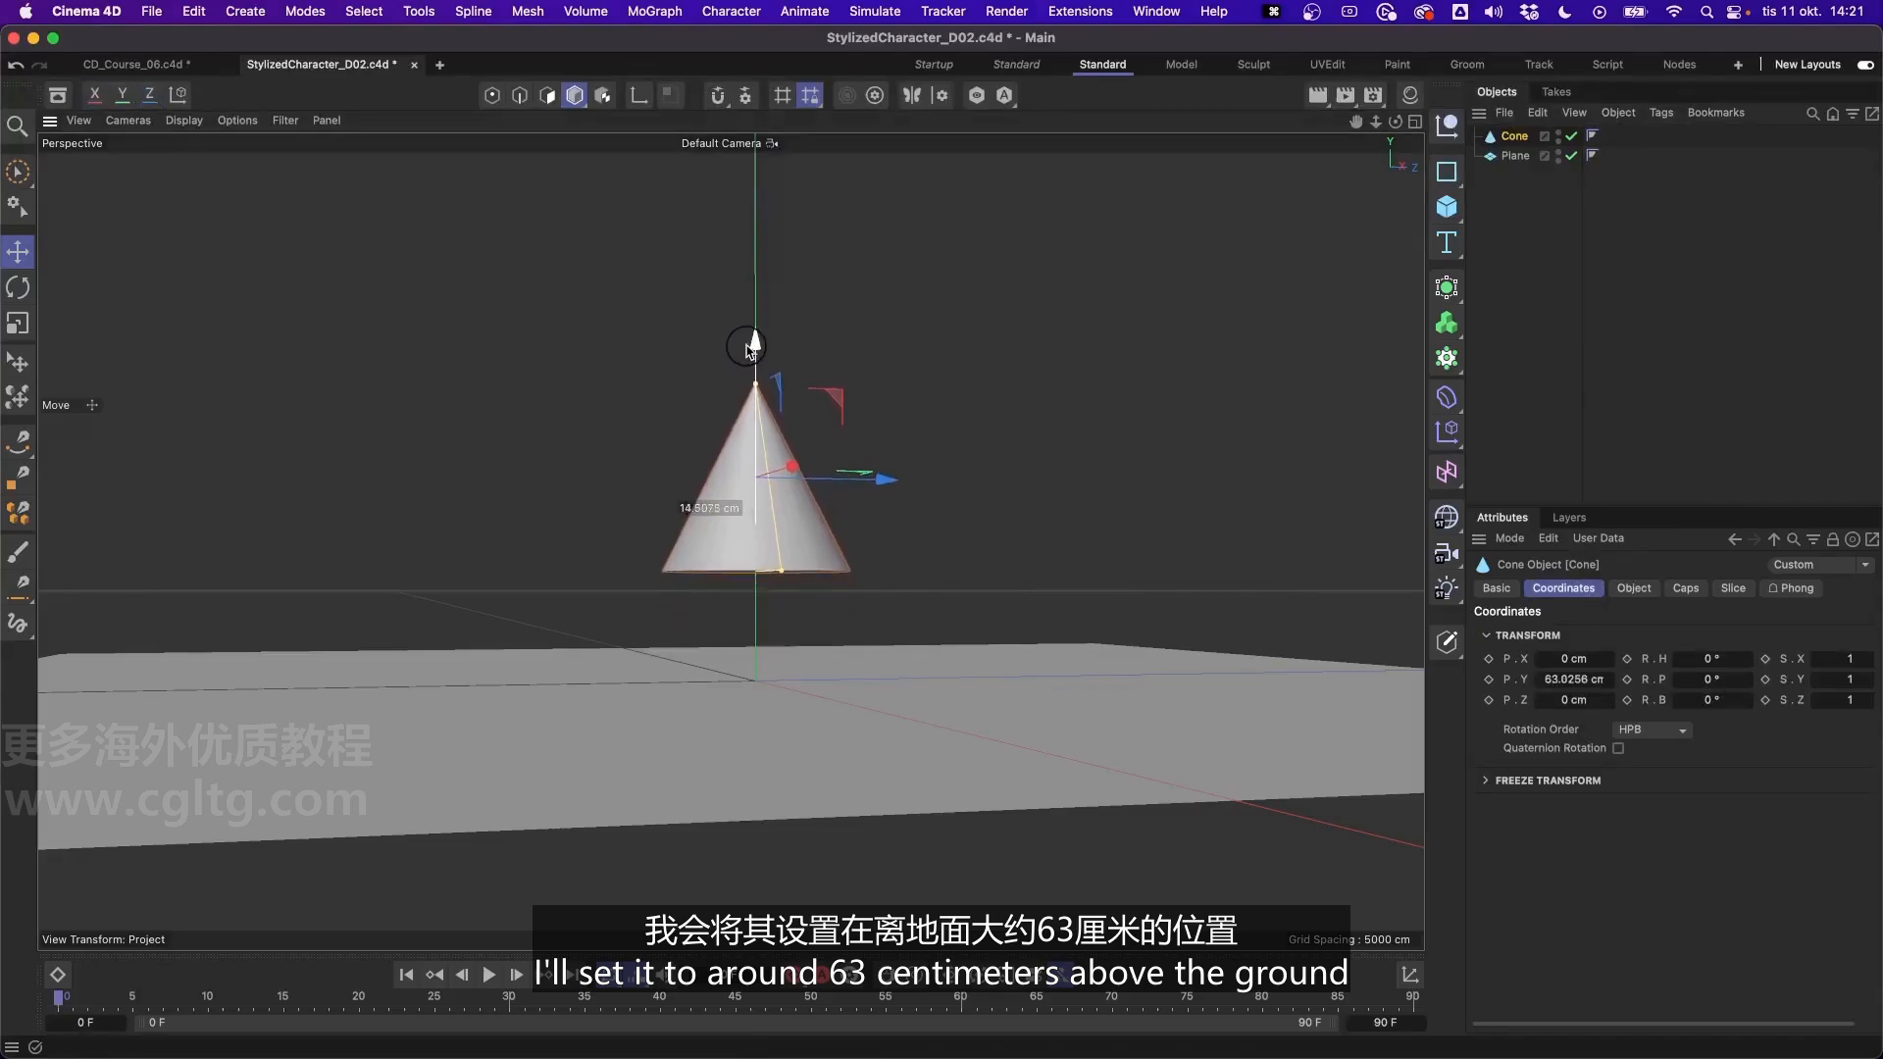
- Flatten the cone's tip by giving it a top radius of about 16 cm
alt+drag(776, 494, 813, 518)
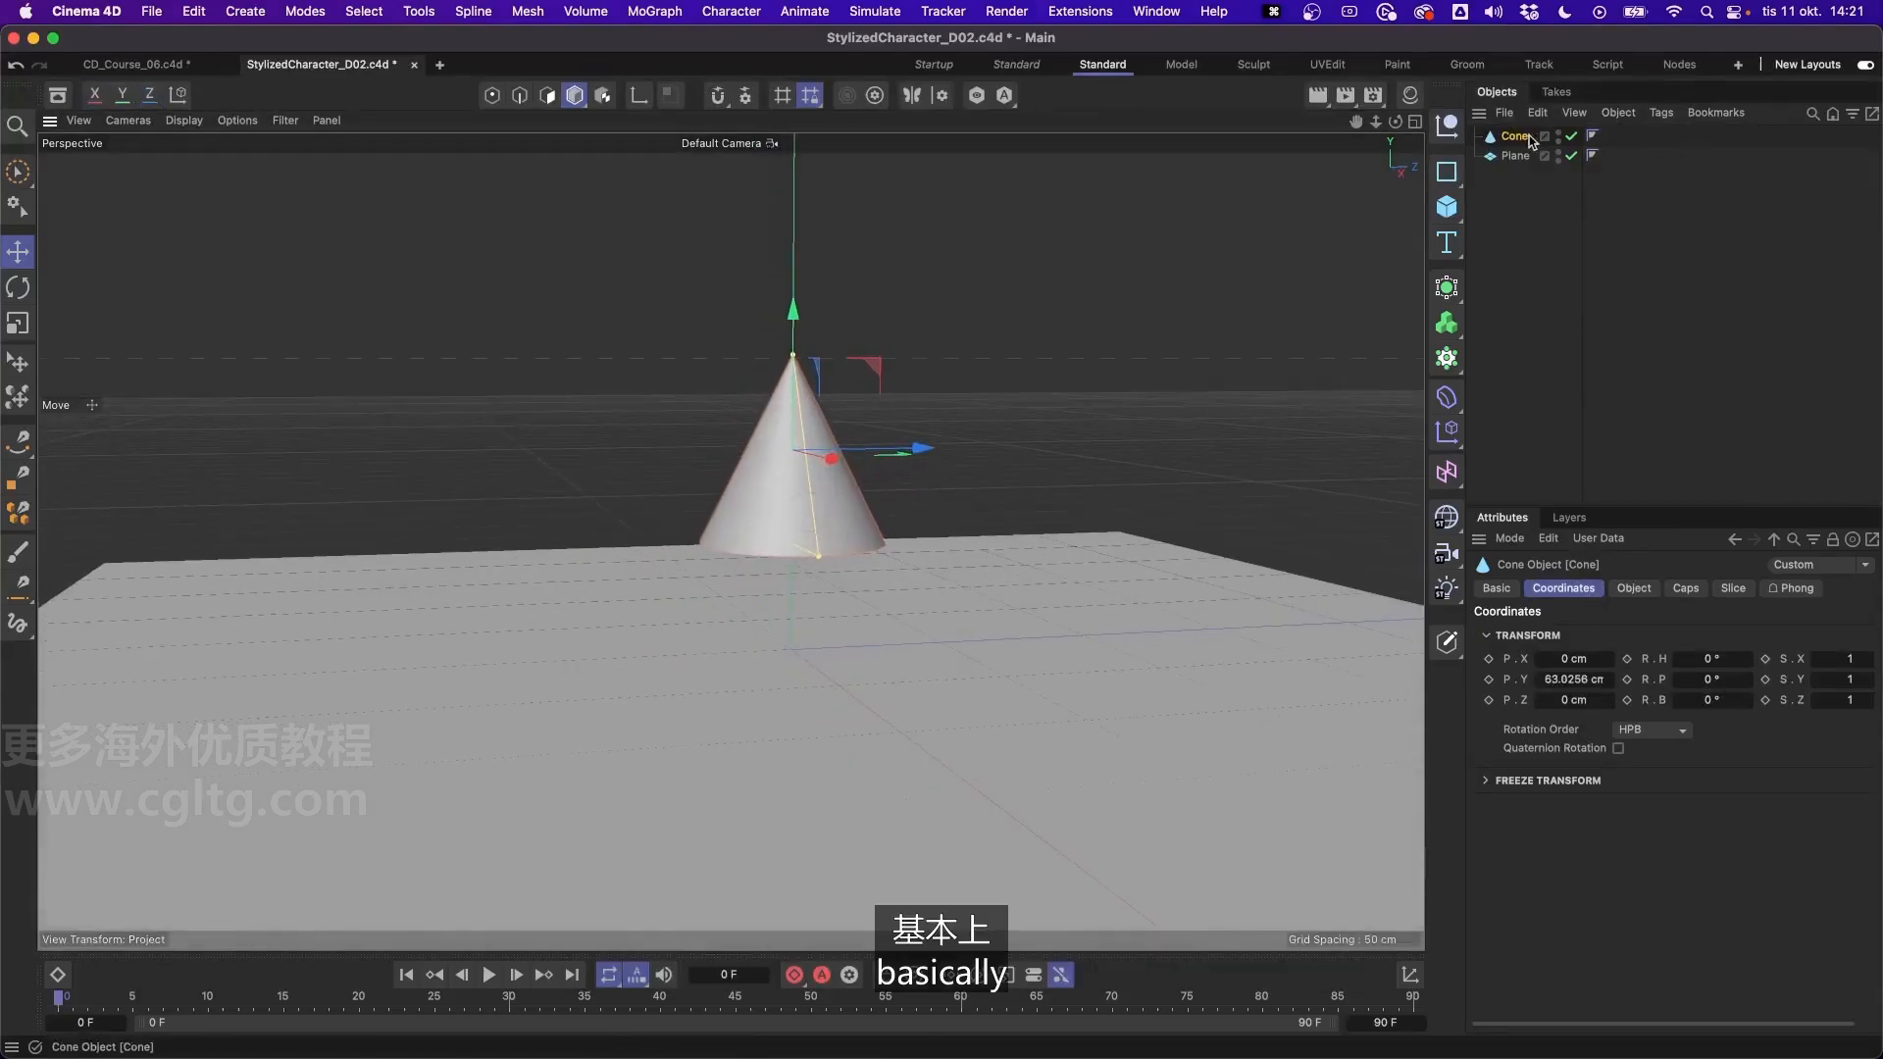
click(1634, 587)
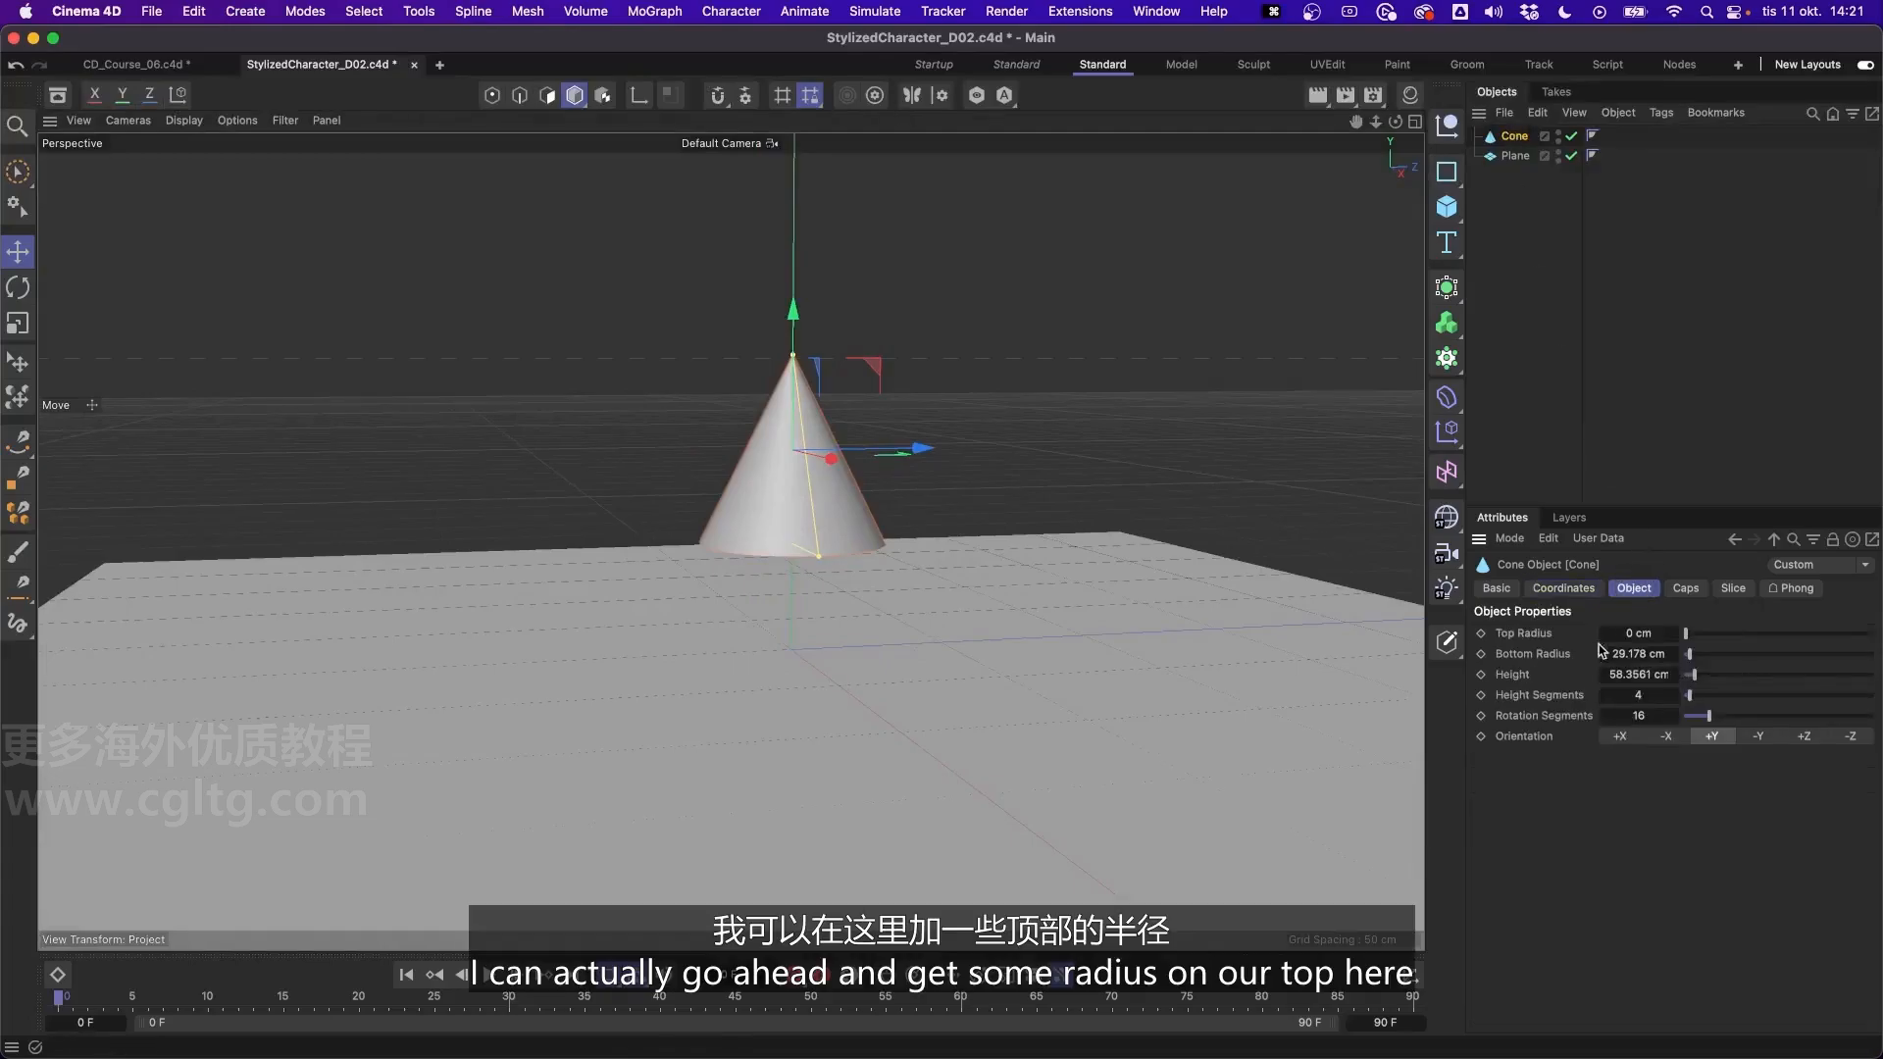
drag(1687, 639, 1689, 639)
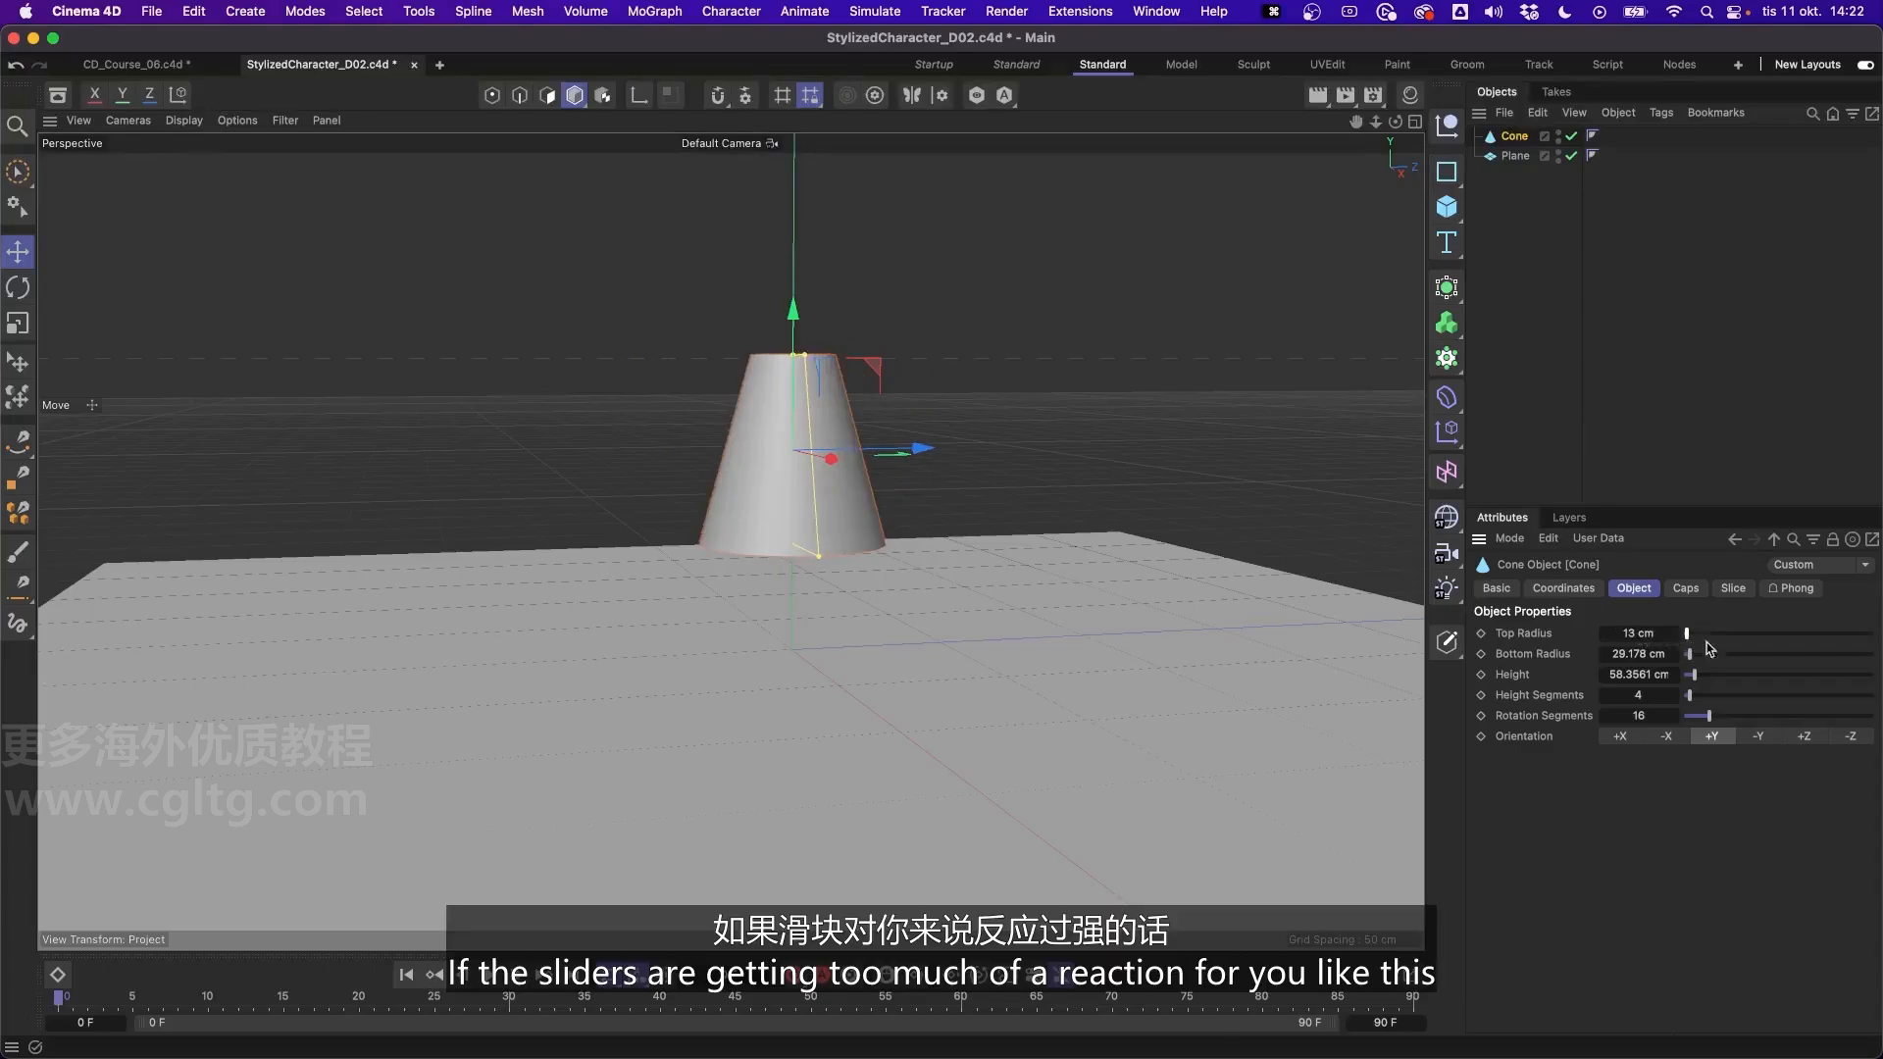
drag(1689, 635, 1689, 638)
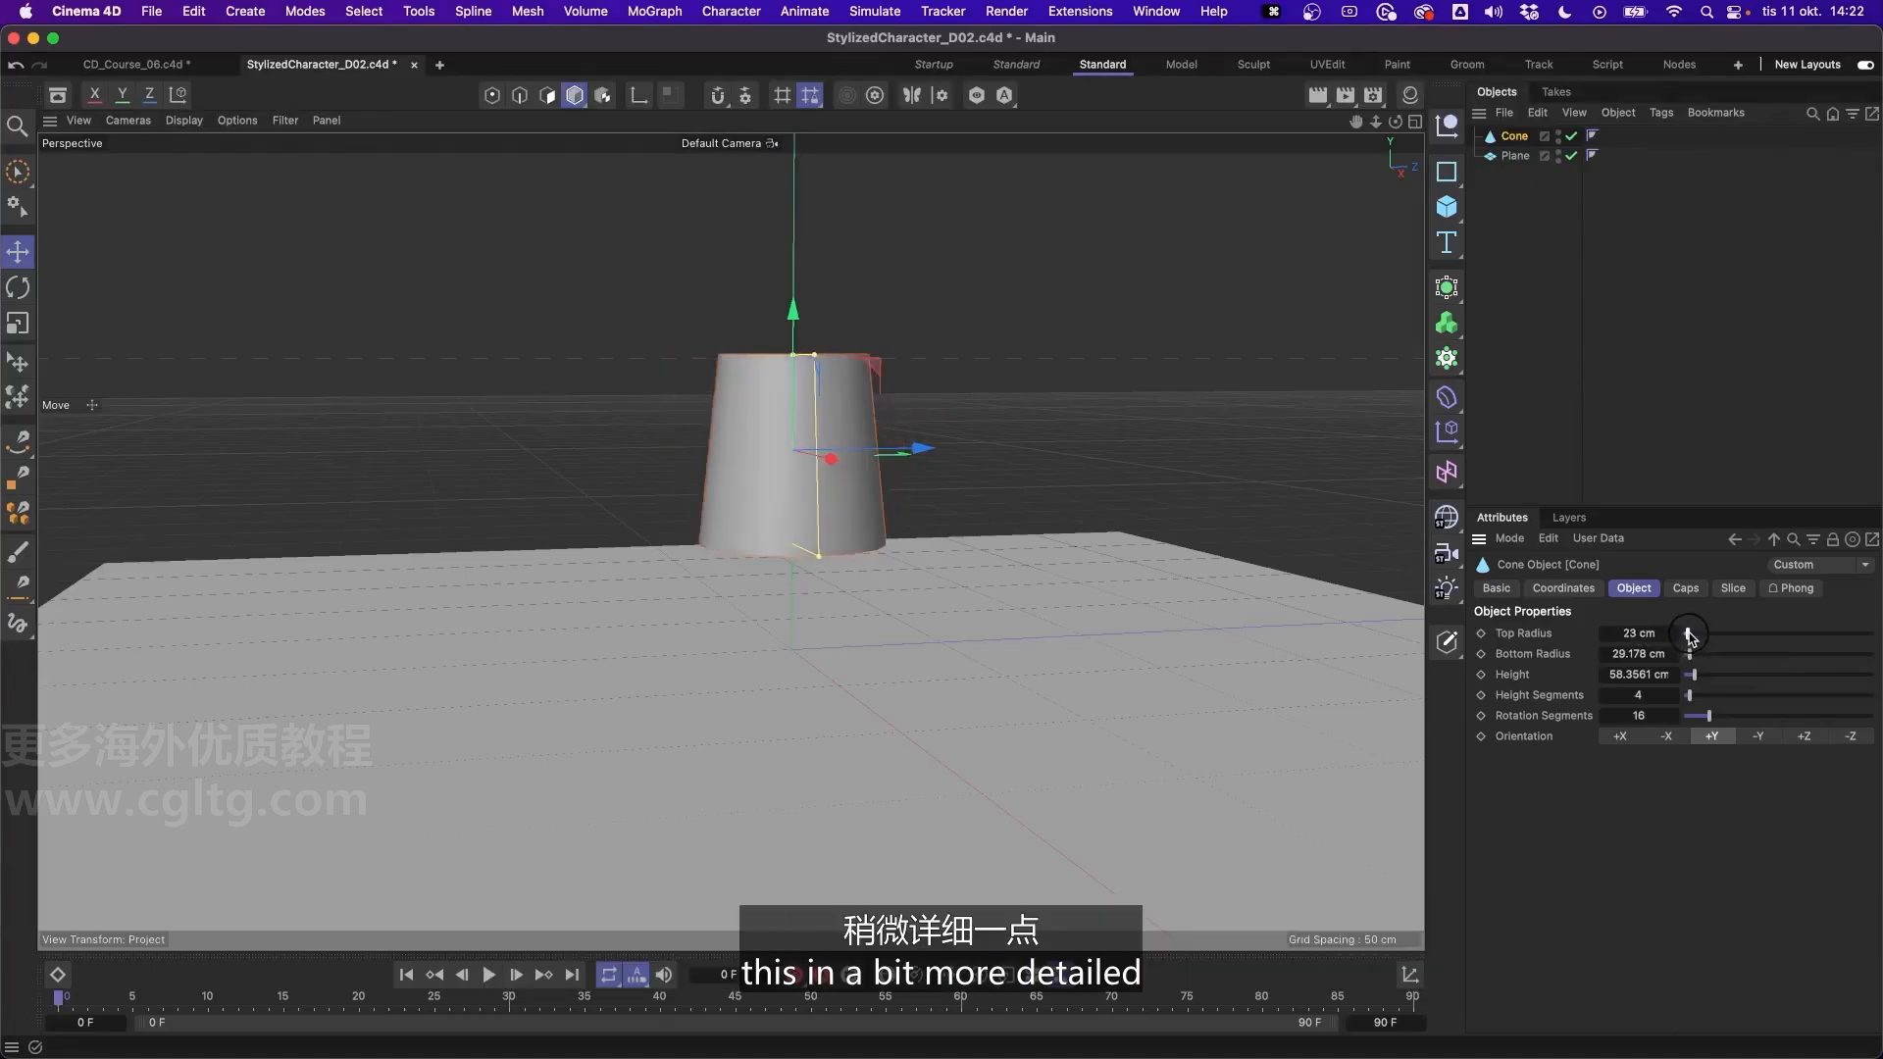
alt+drag(793, 382, 825, 408)
alt+right_drag(803, 359, 810, 296)
mouse_move(803, 360)
alt+mouse_down()
mouse_move(826, 365)
mouse_move(810, 359)
alt+mouse_up()
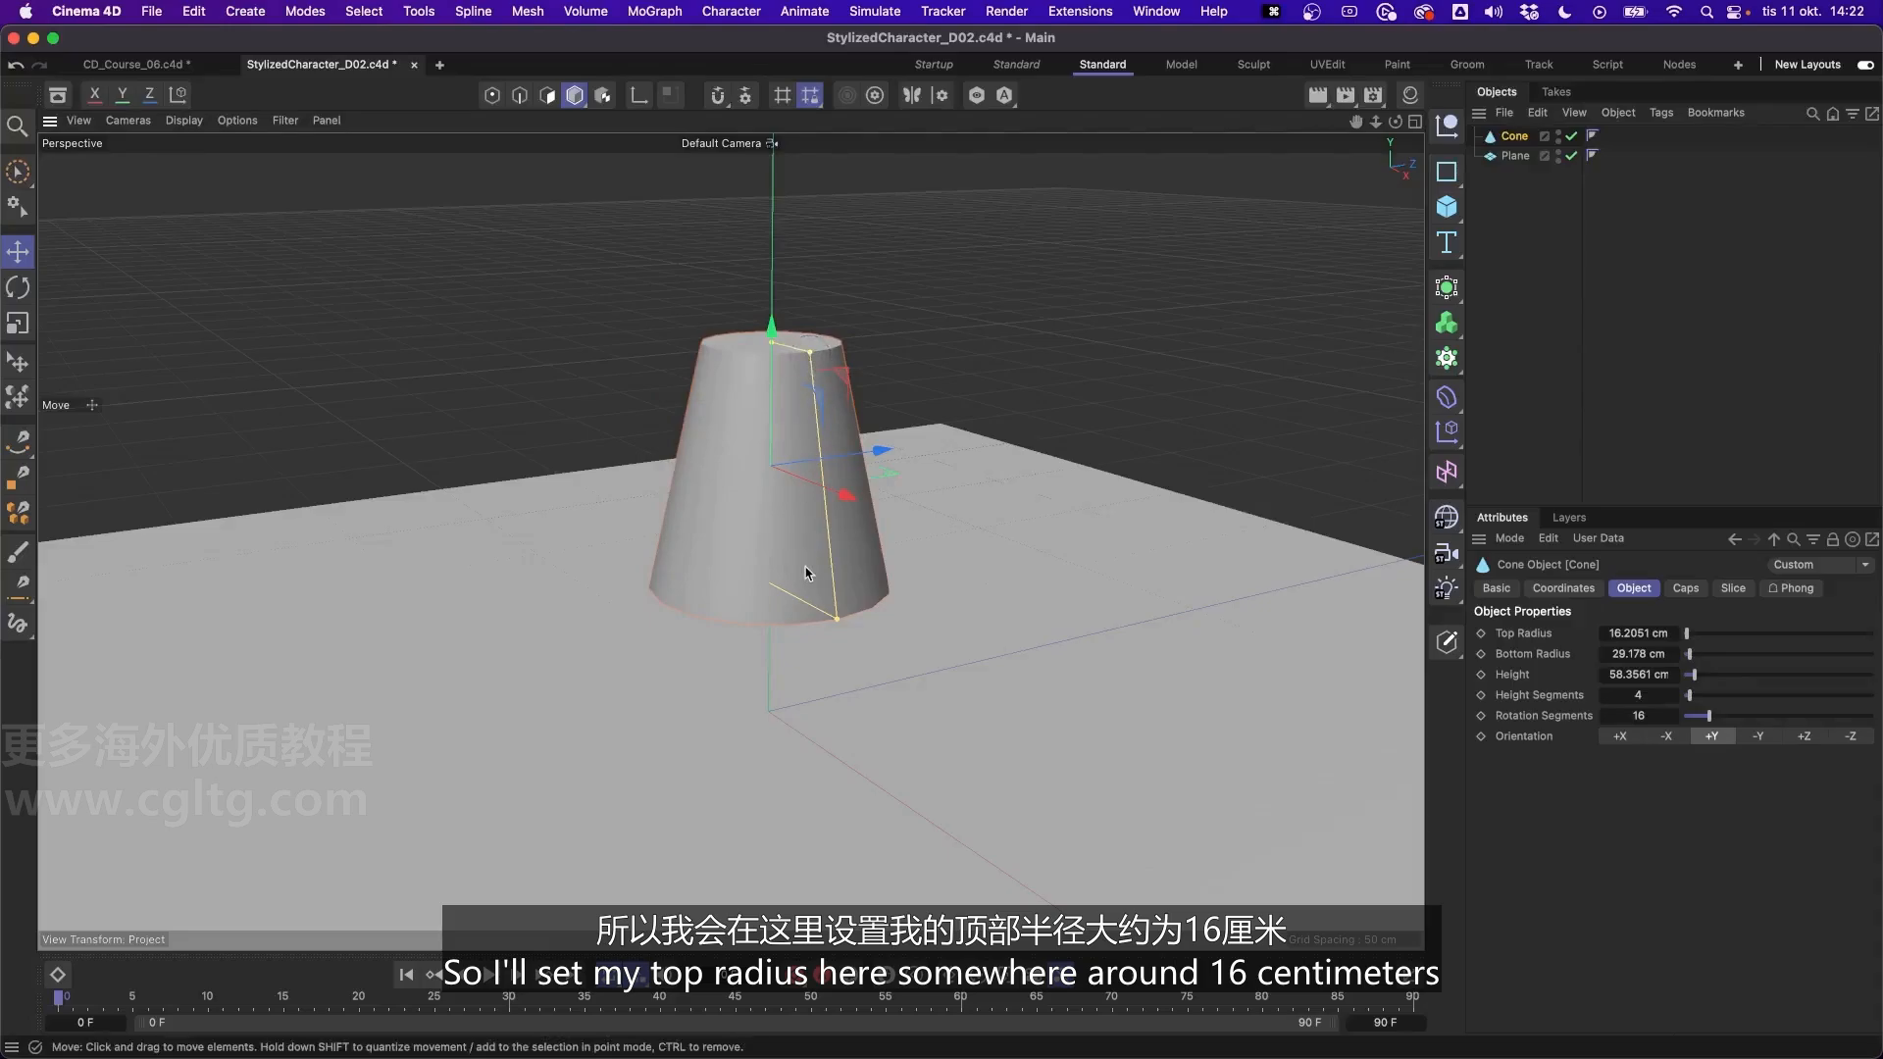
- Widen the base of the cone to a bottom radius of about 36 cm
alt+drag(811, 576, 732, 512)
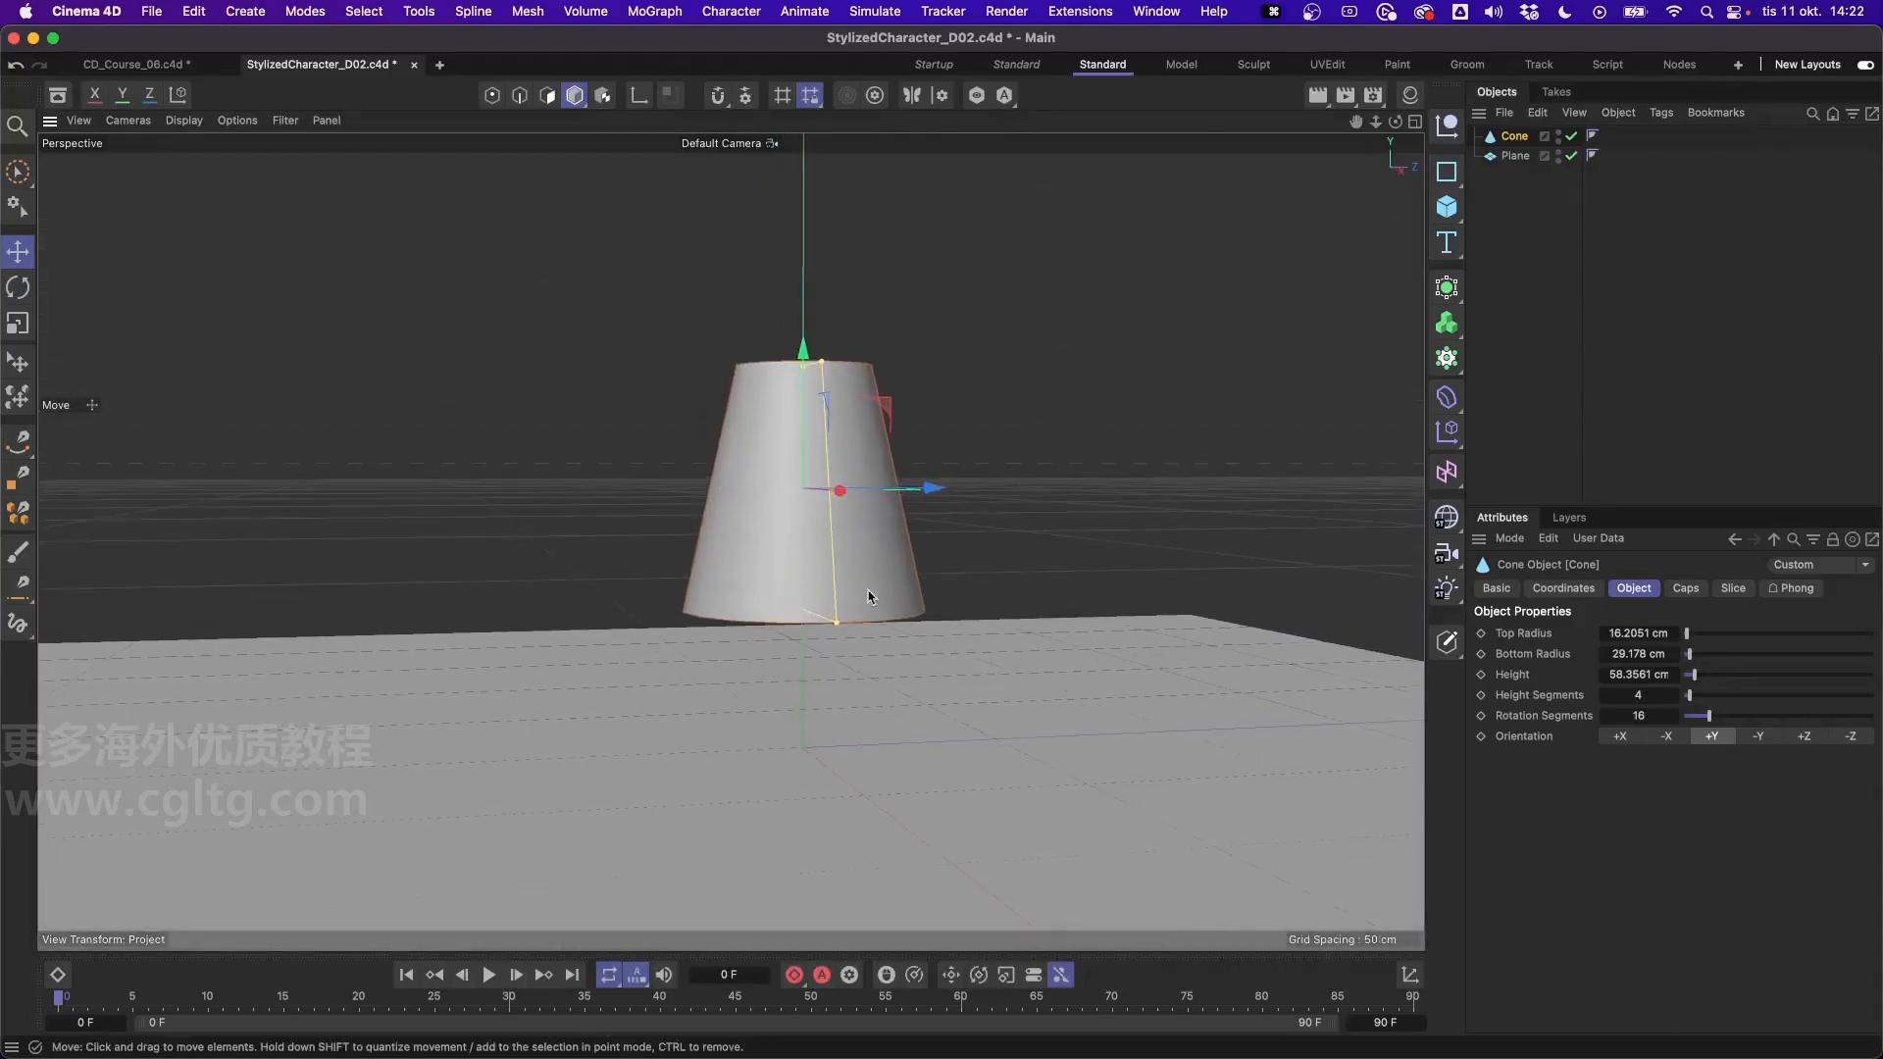
drag(837, 623, 863, 588)
alt+drag(907, 491, 857, 610)
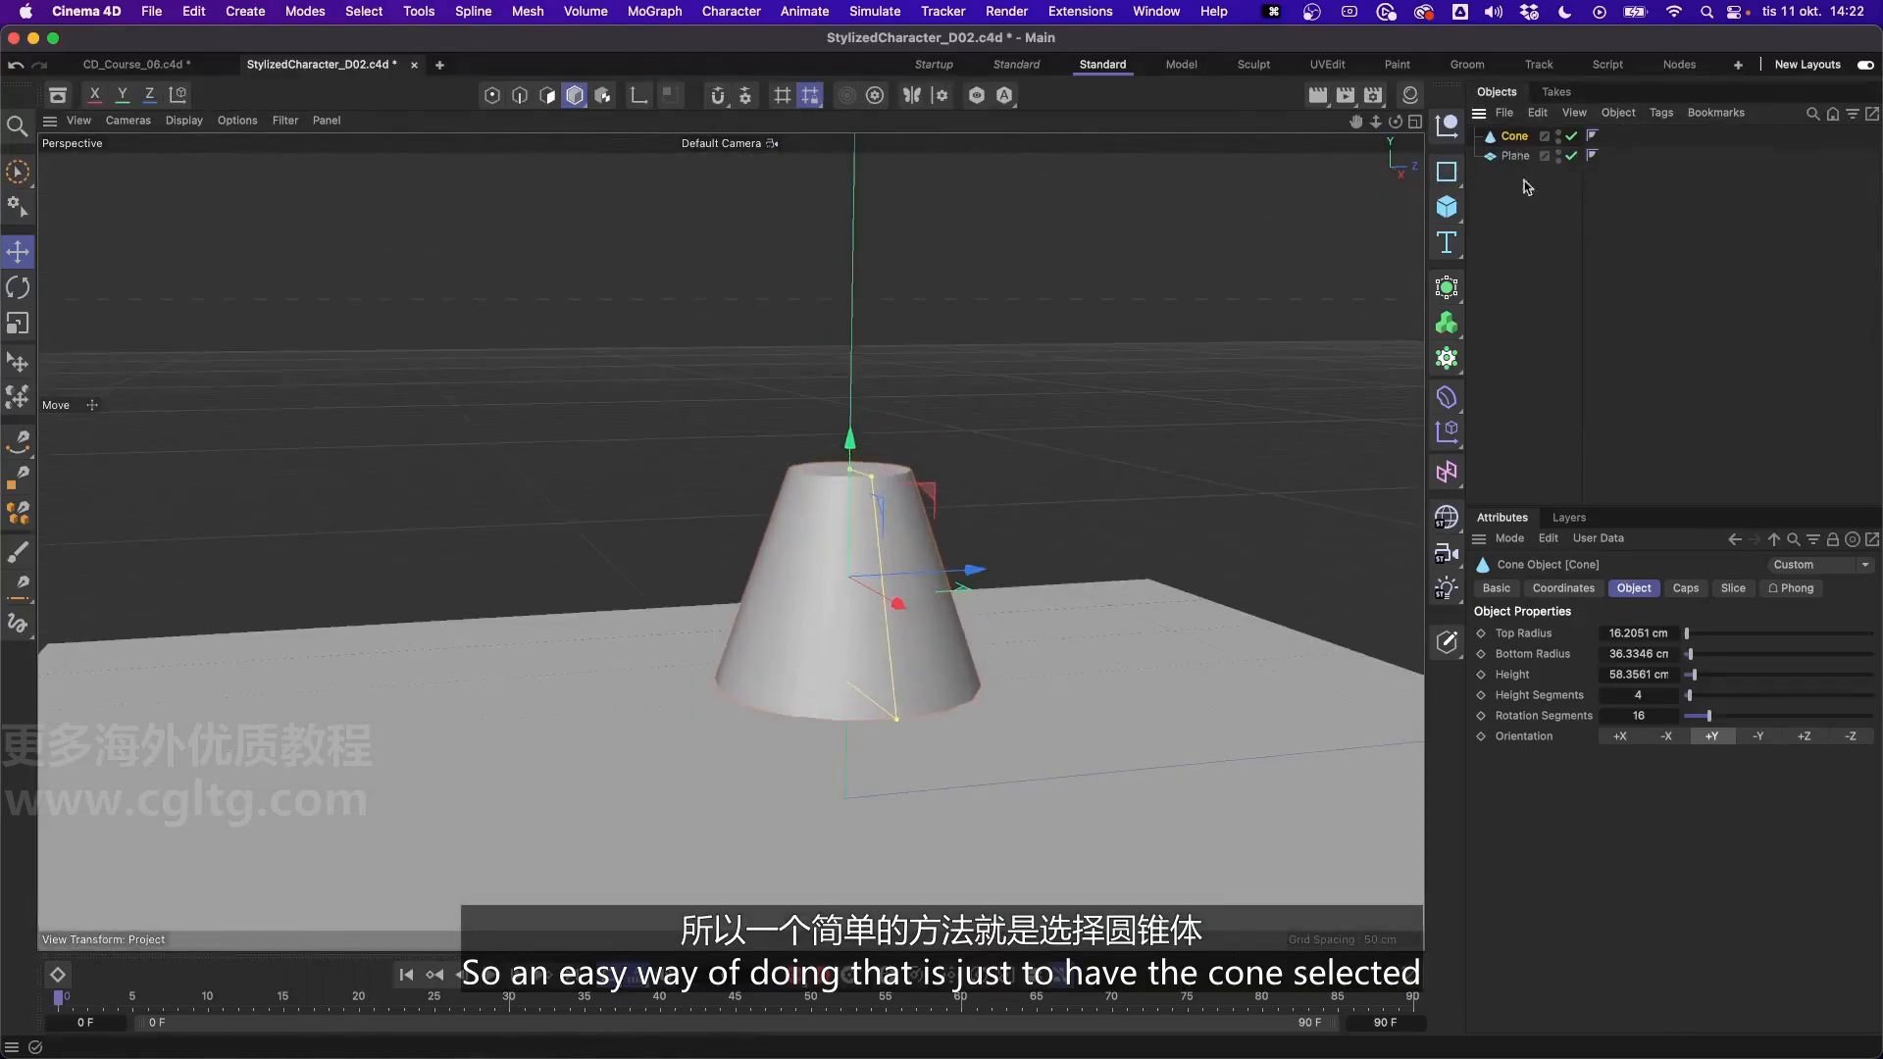
- Turn off the cone's caps so that both of its ends are open
click(1687, 589)
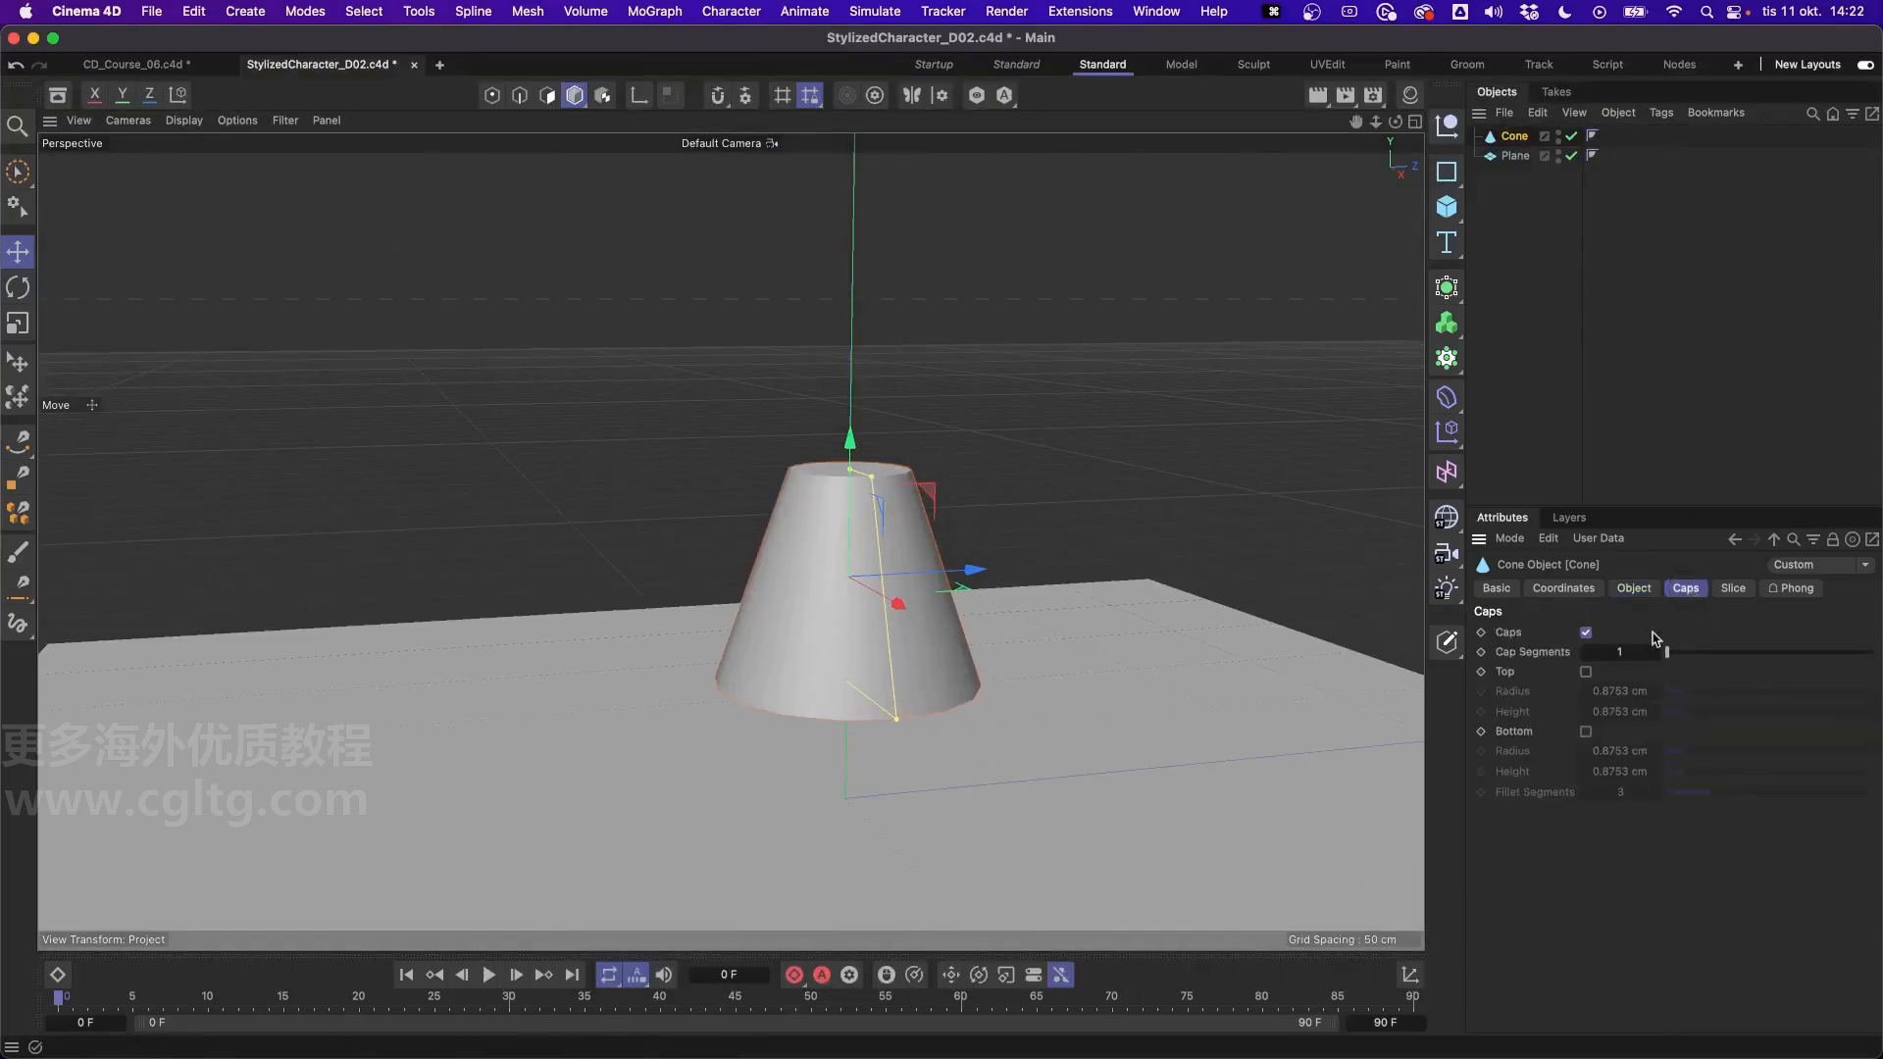
click(1585, 632)
alt+drag(854, 510, 868, 554)
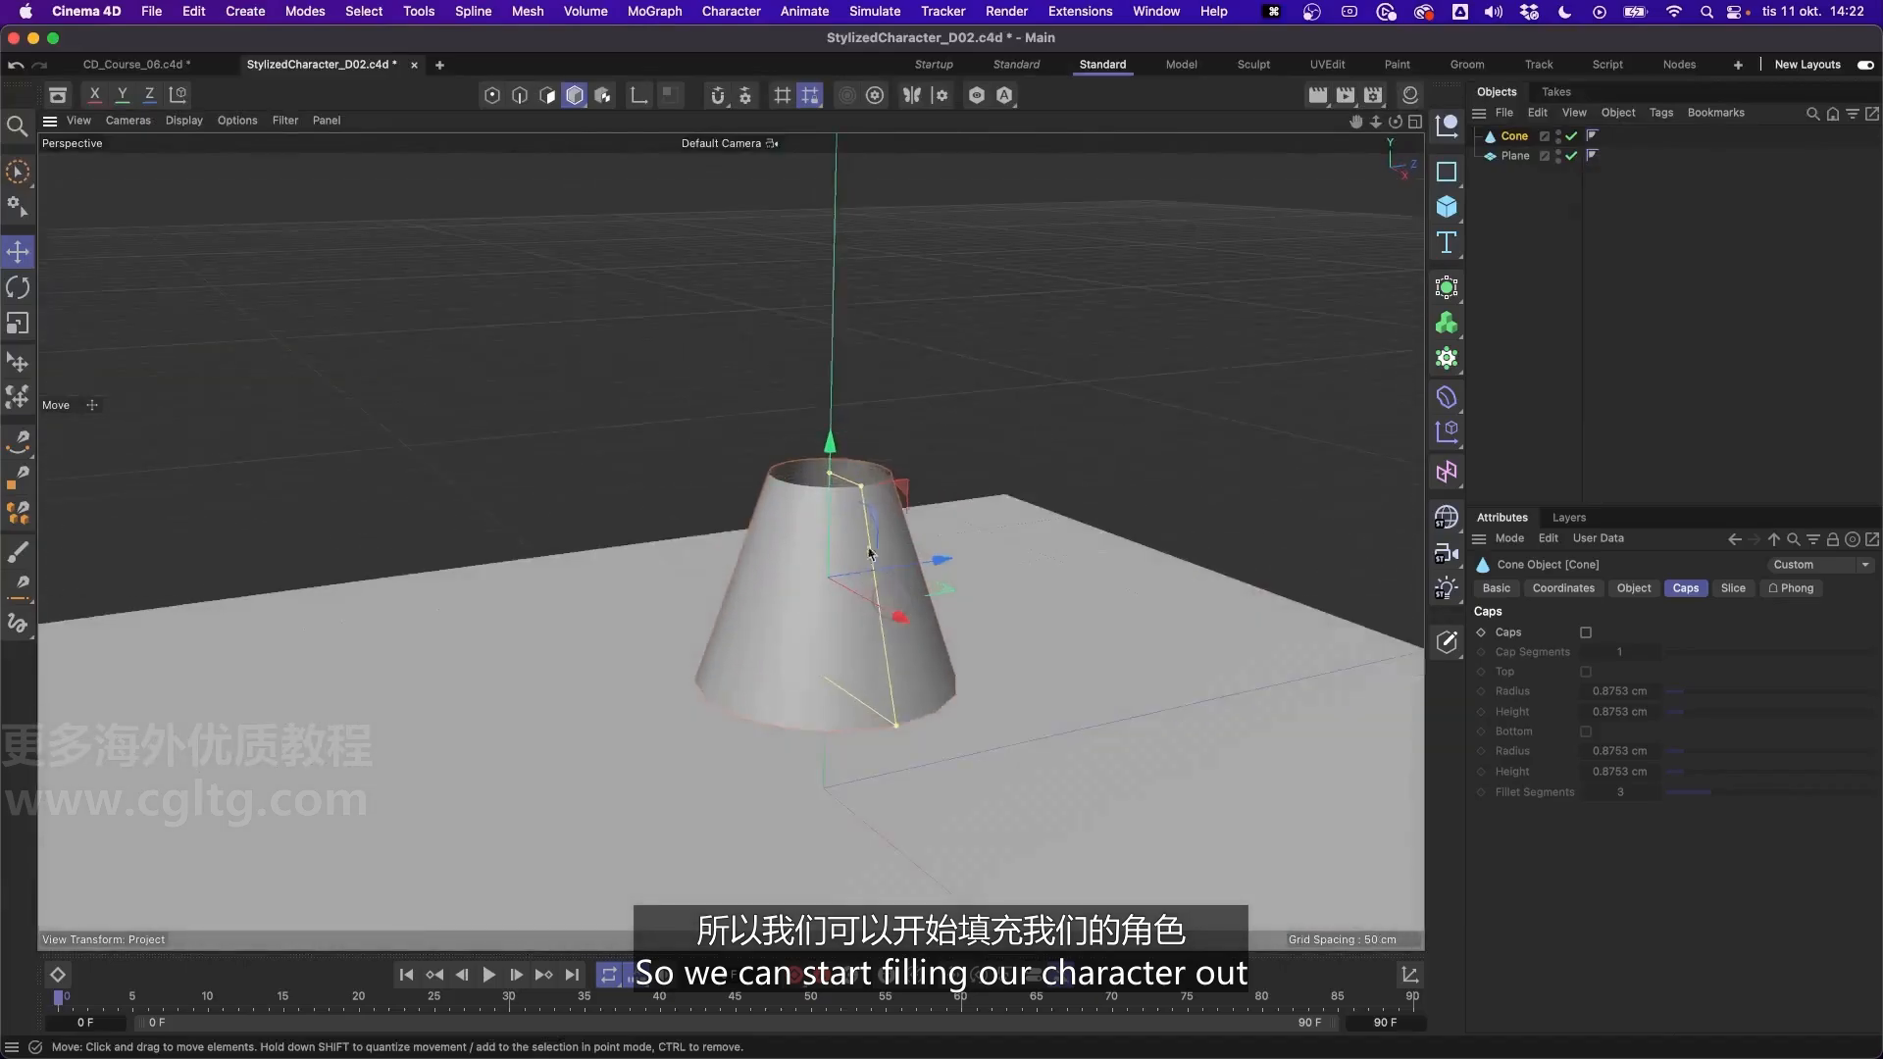
alt+drag(910, 615, 862, 580)
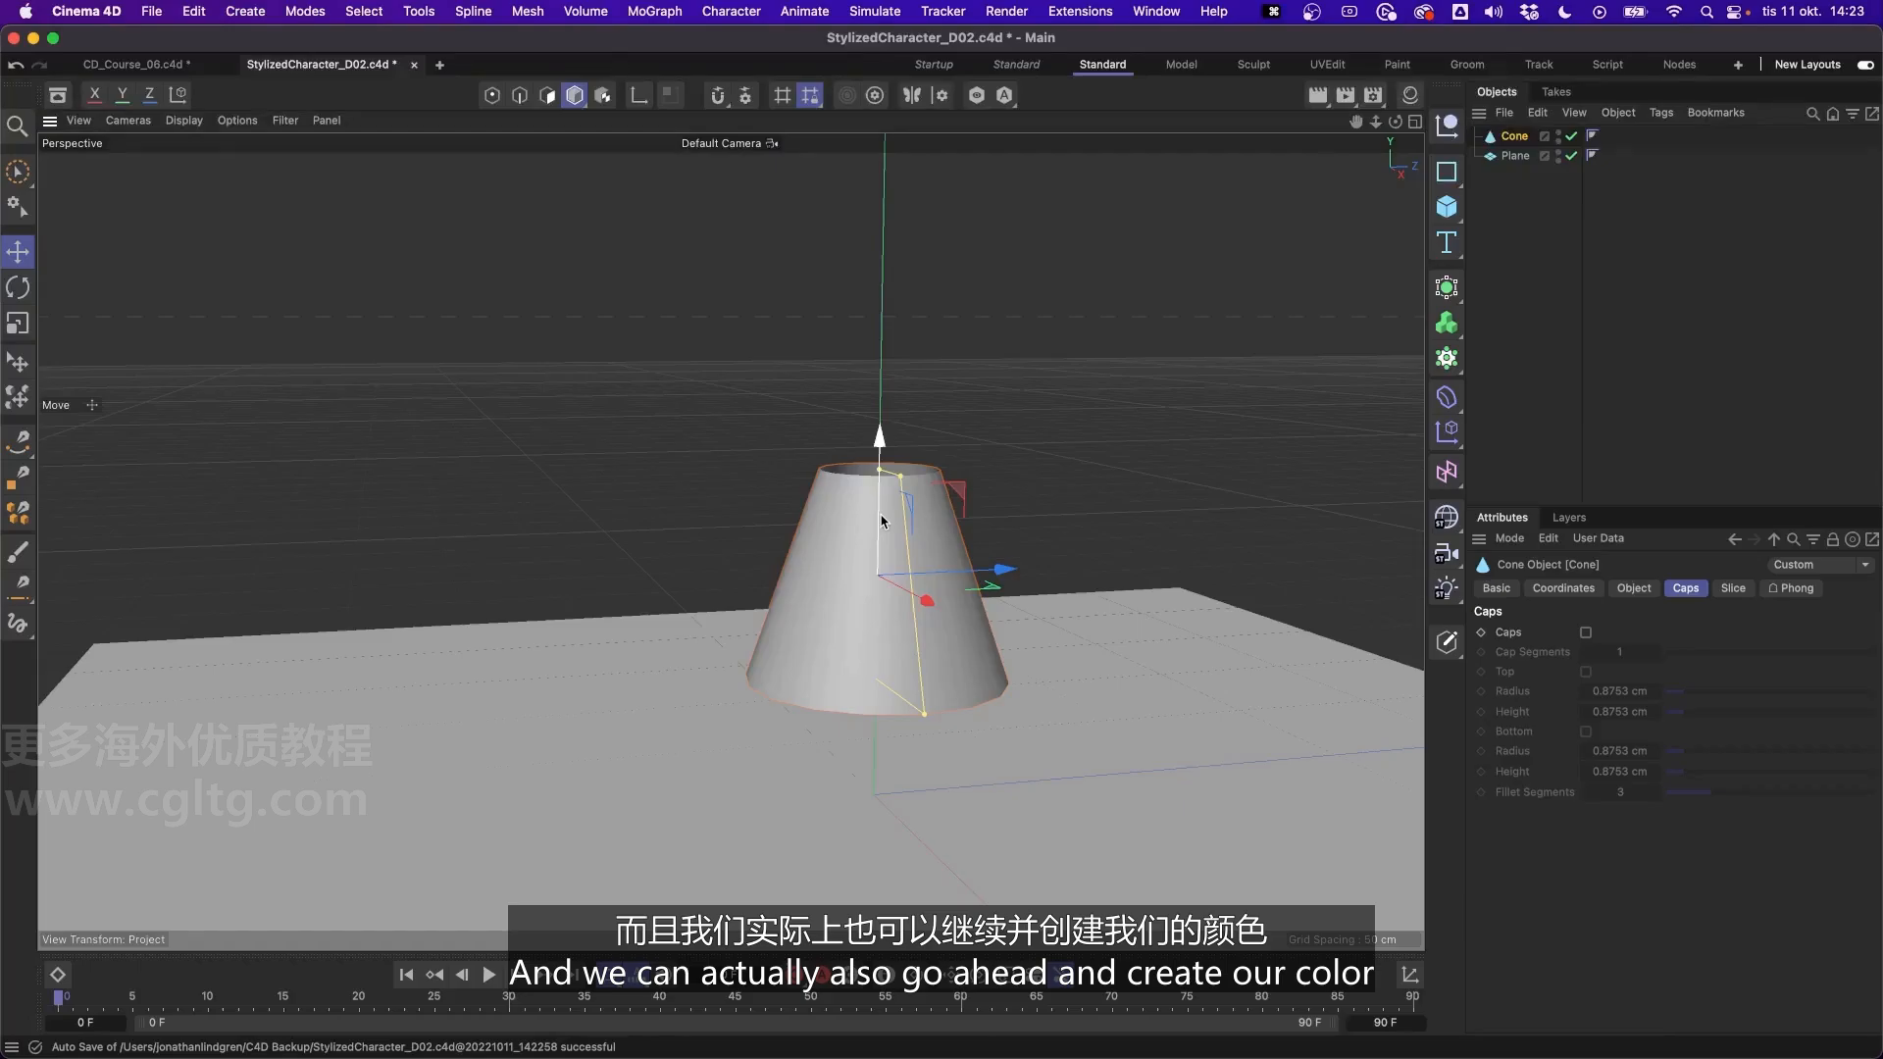
alt+drag(952, 508, 945, 473)
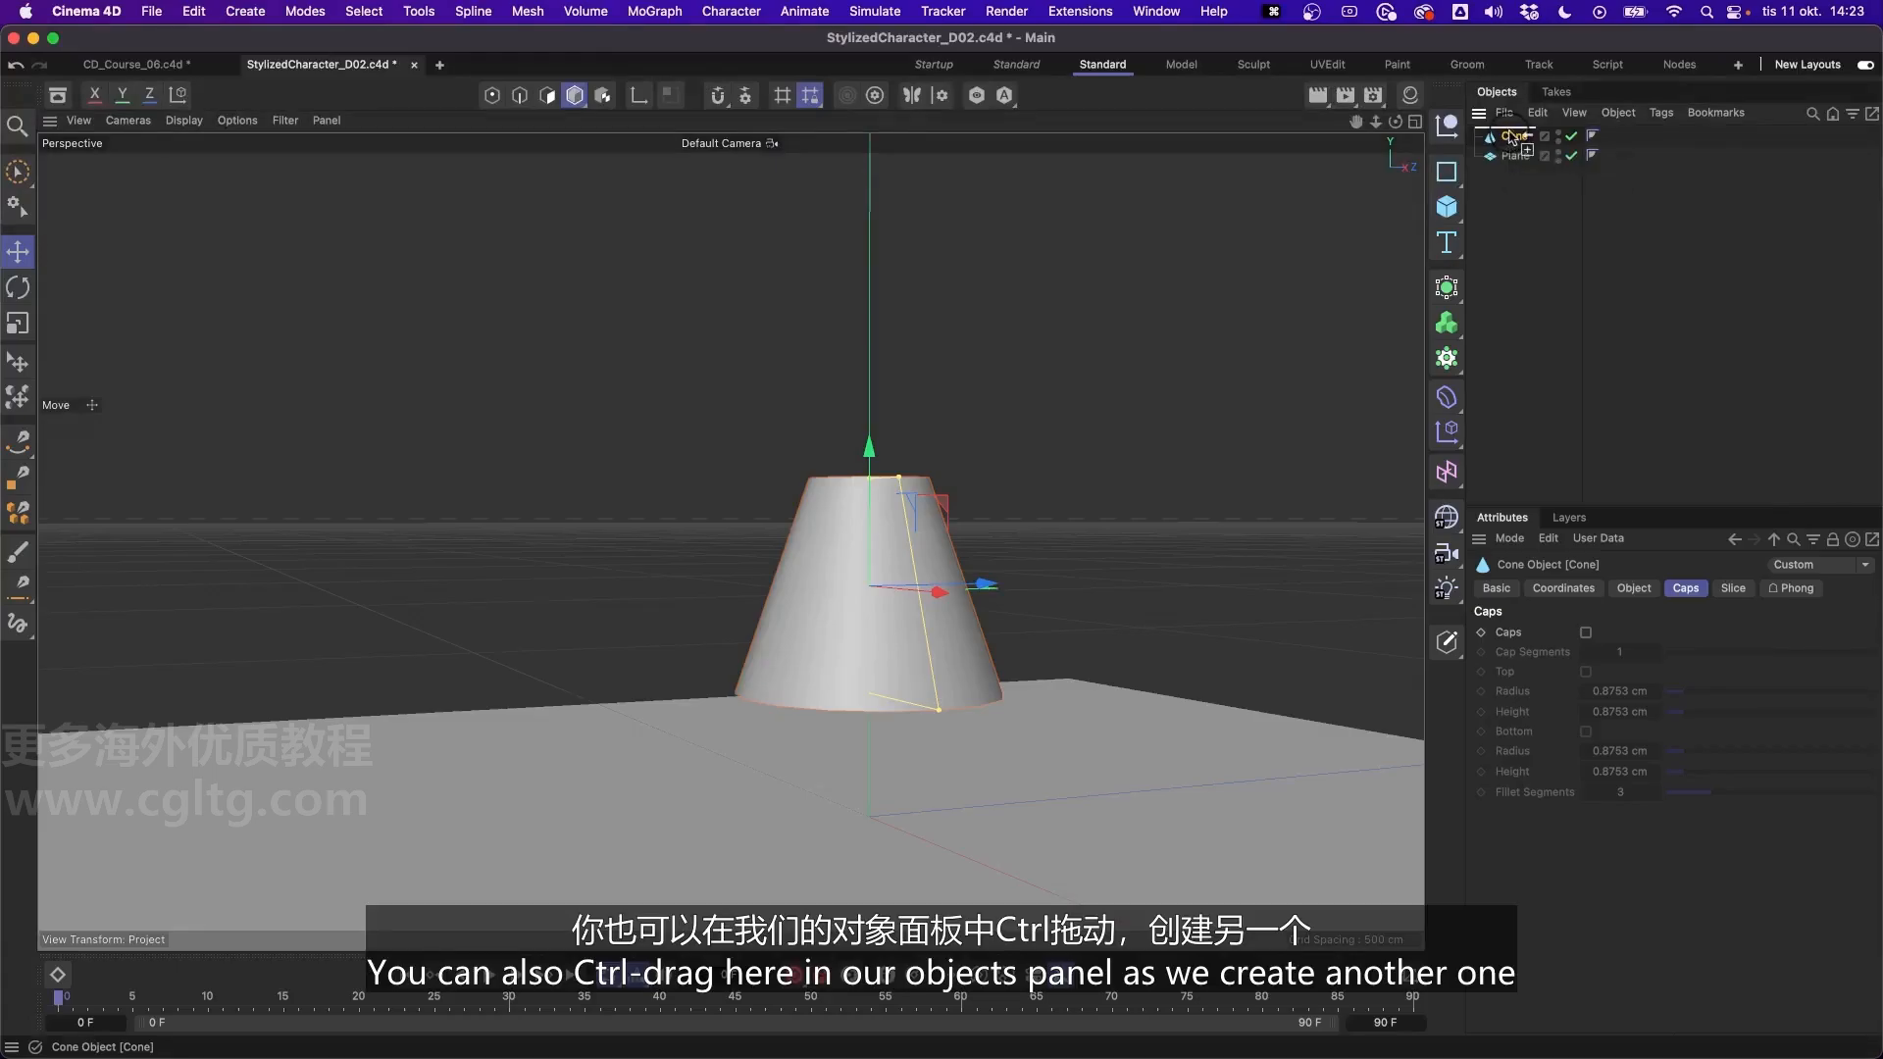
- Try duplicating the cone in the object hierarchy, and undo the copy
ctrl+drag(1516, 137, 1517, 140)
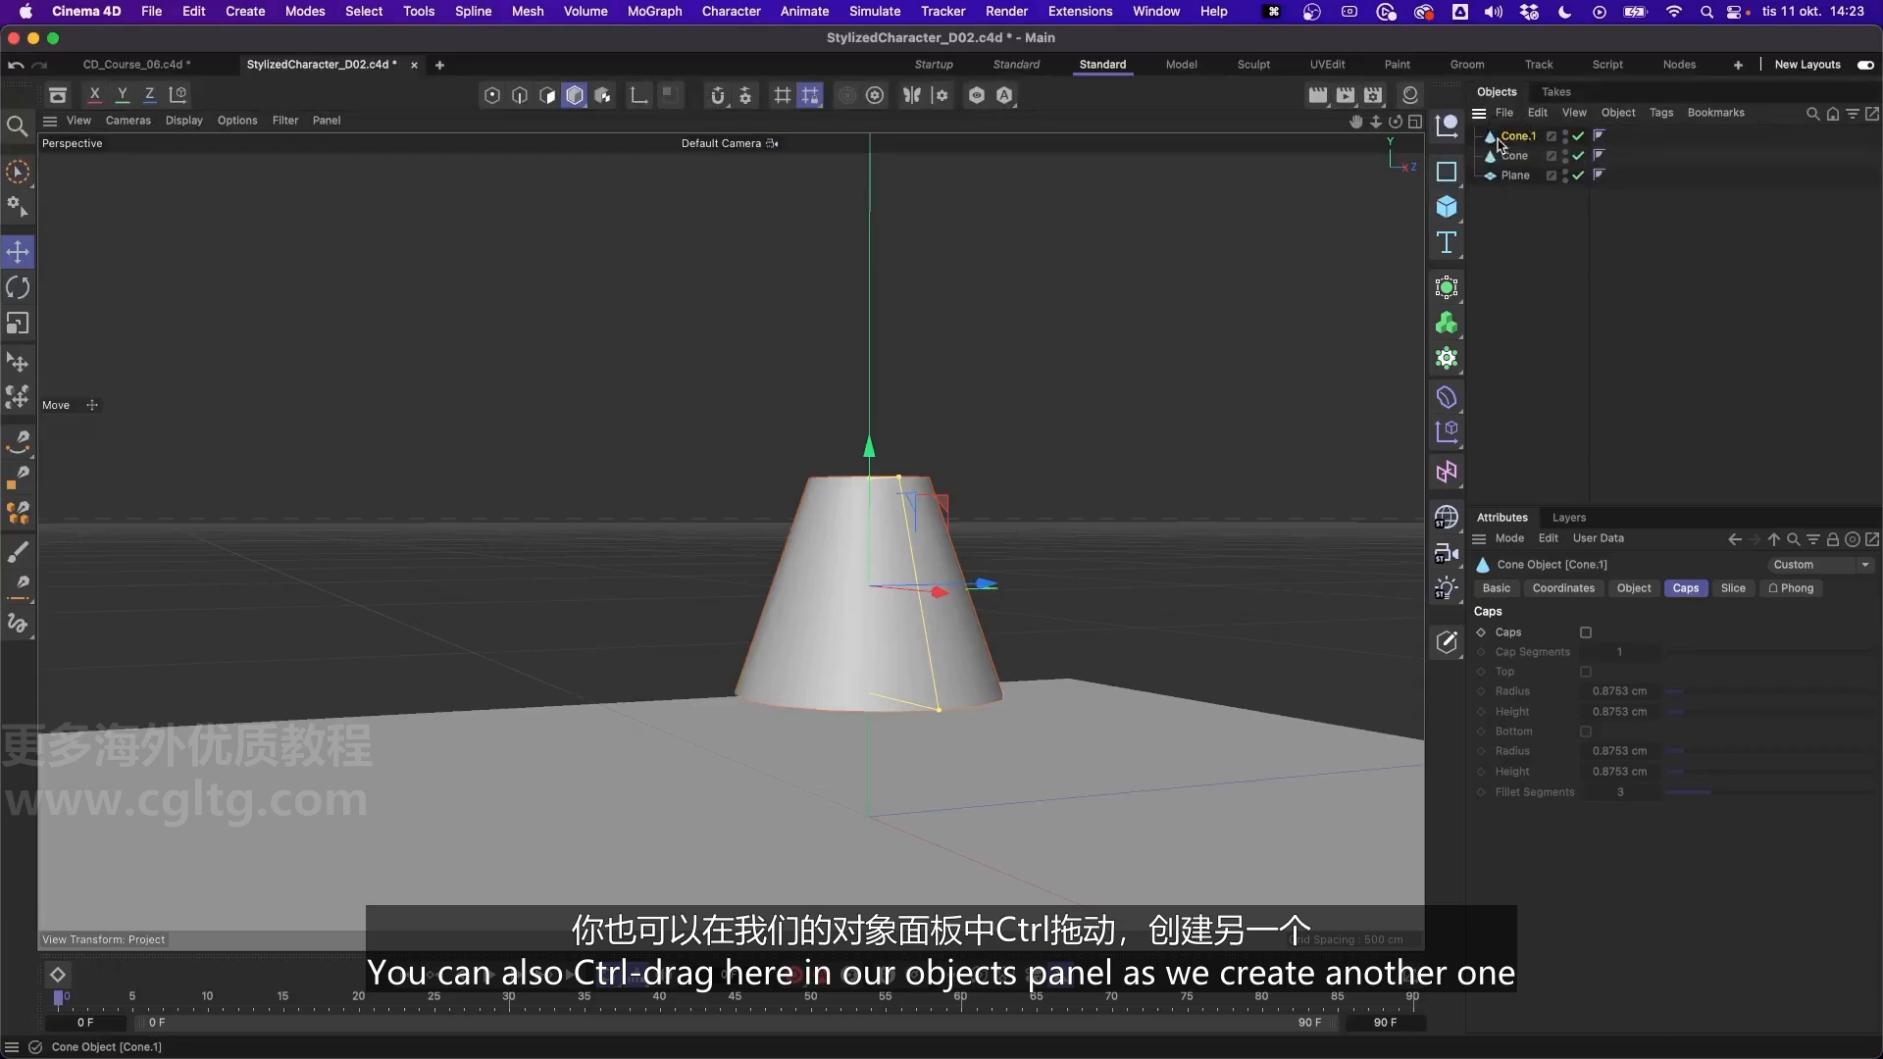
key(ctrl+z)
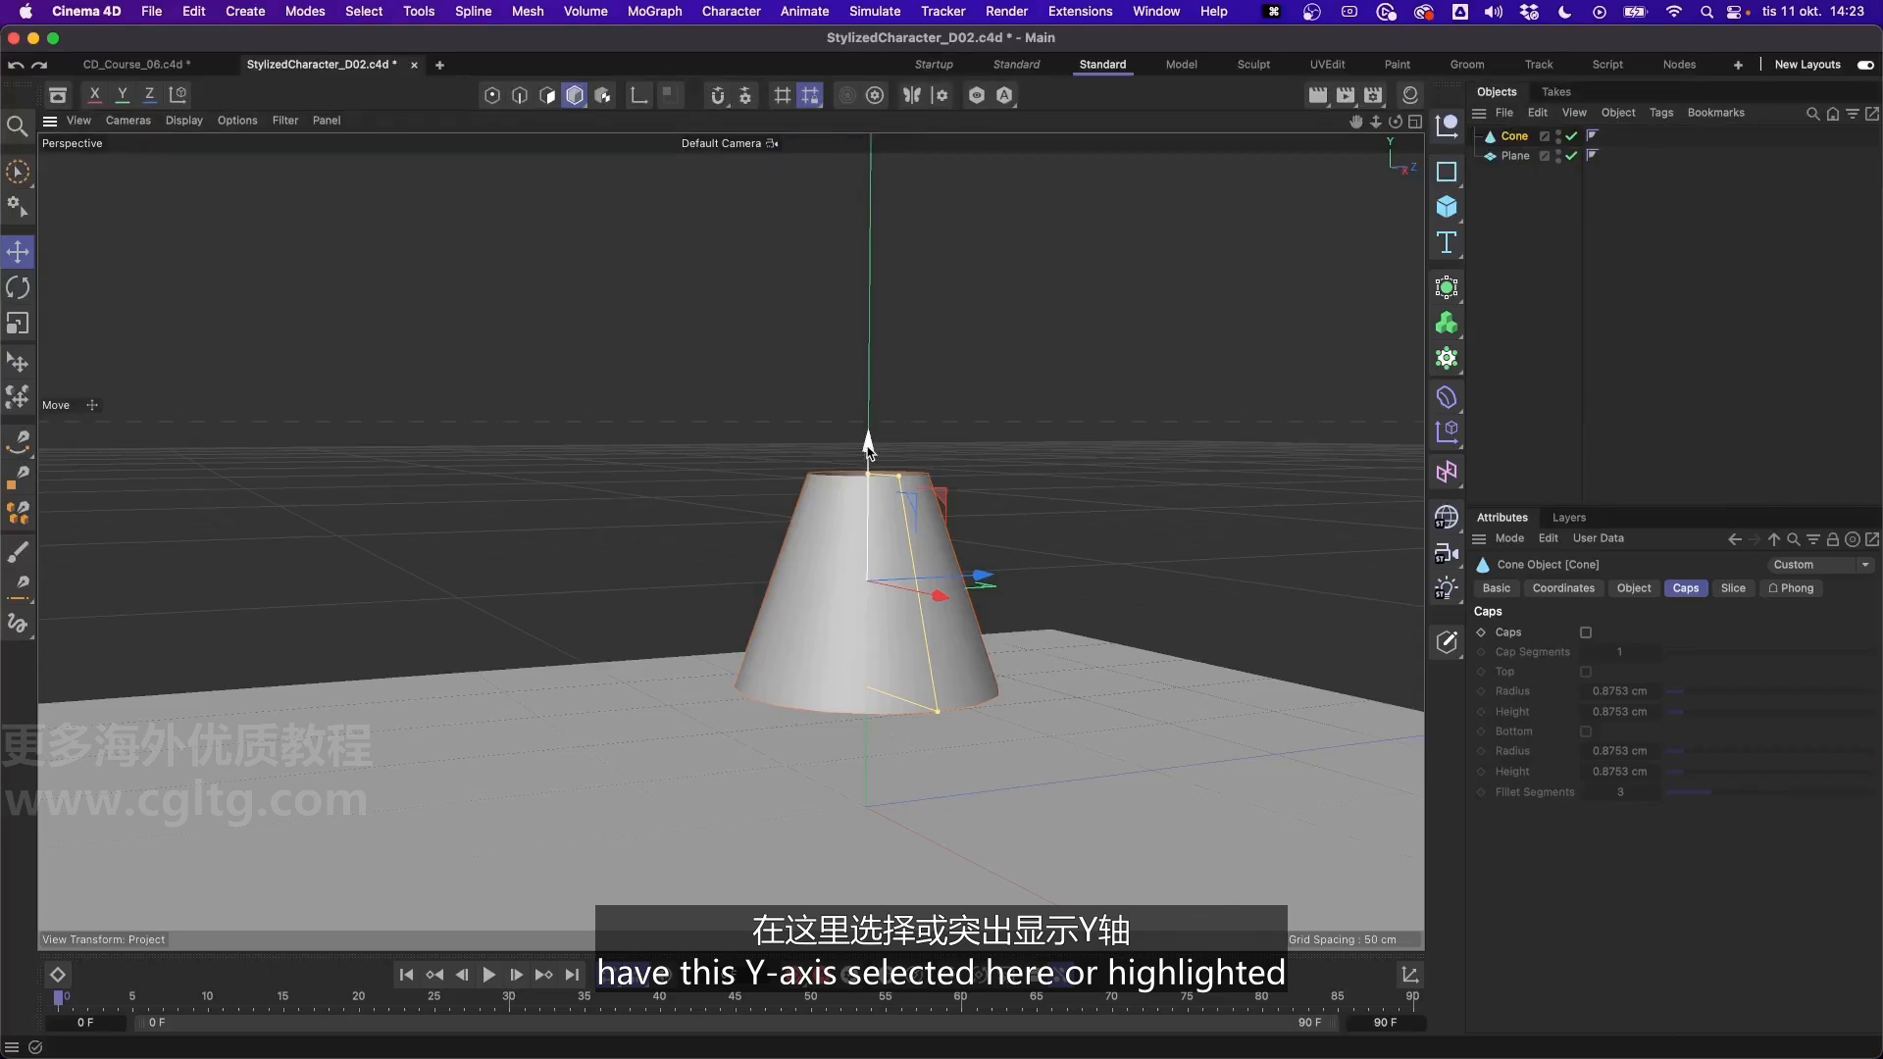
- Duplicate the cone upward along the Y axis so the copy overlaps the top of the original
ctrl+drag(868, 446, 870, 304)
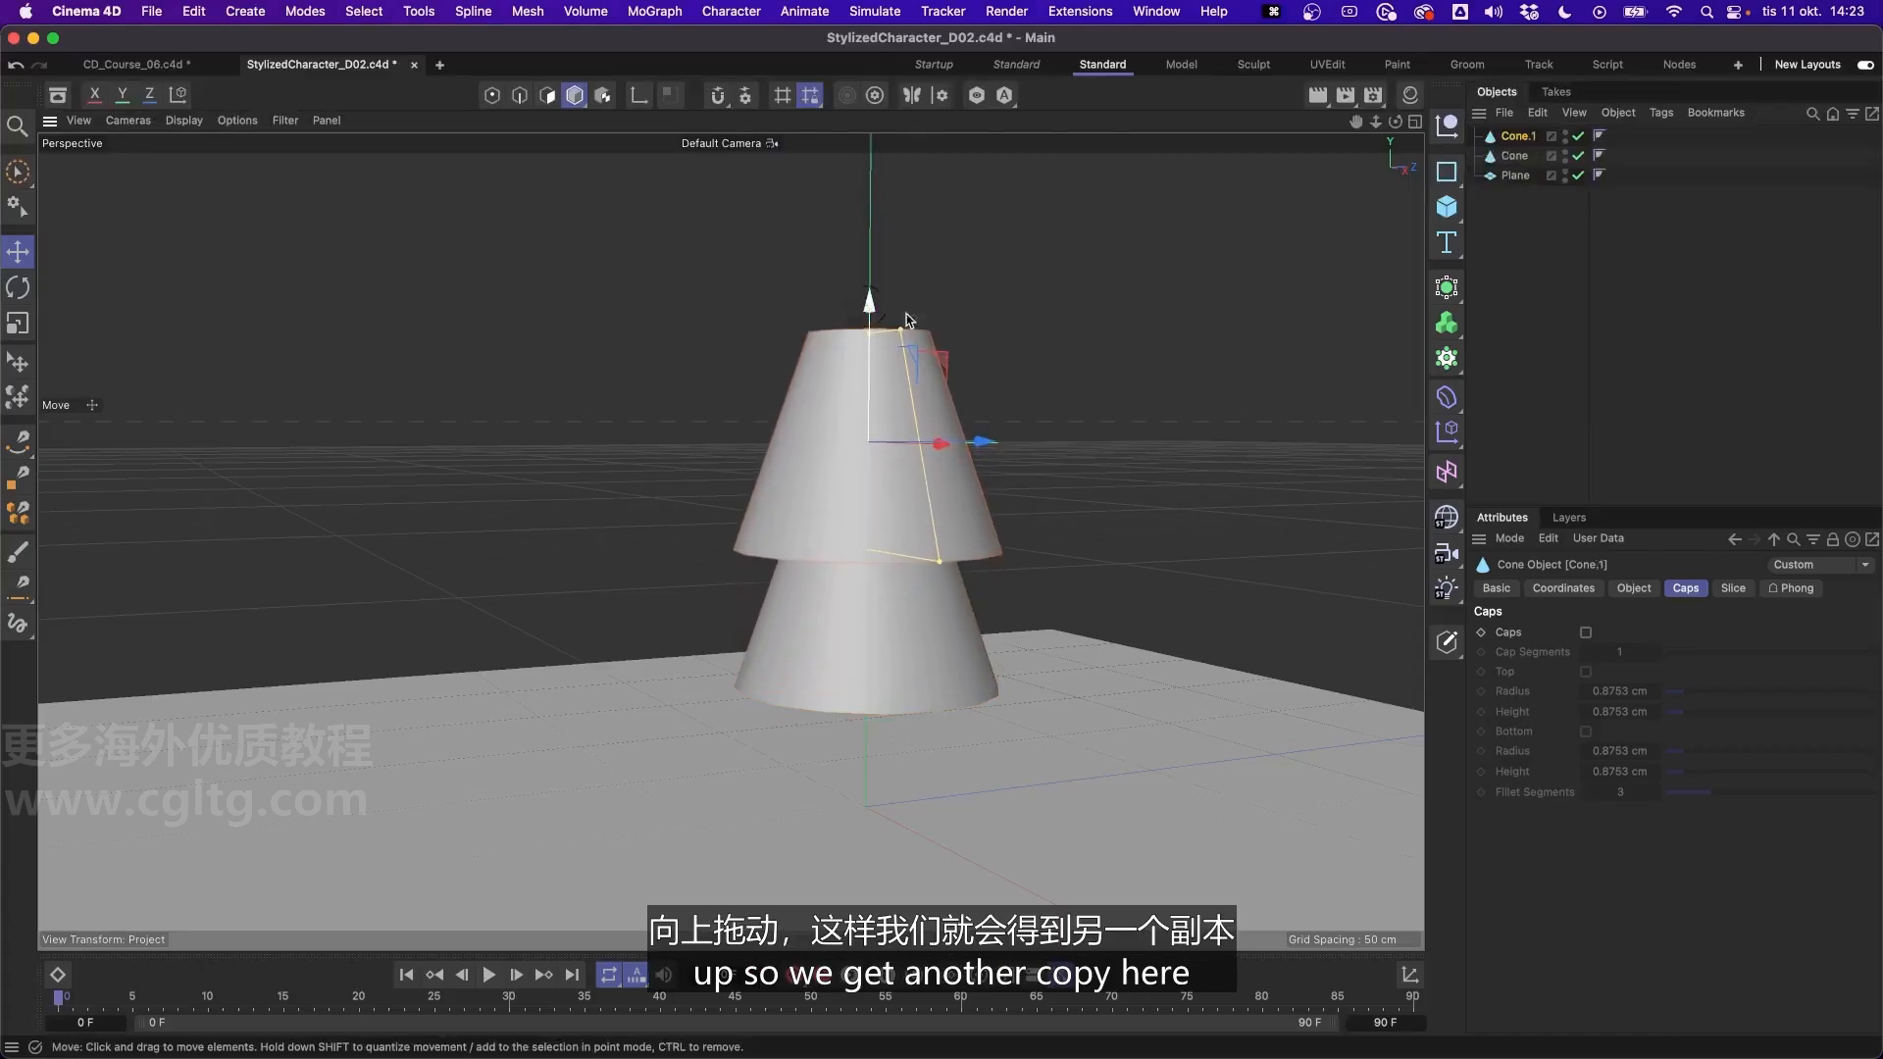
- Rotate the upper cone copy 180° about its Z axis and raise it so the two narrow ends meet
alt+drag(895, 413, 913, 412)
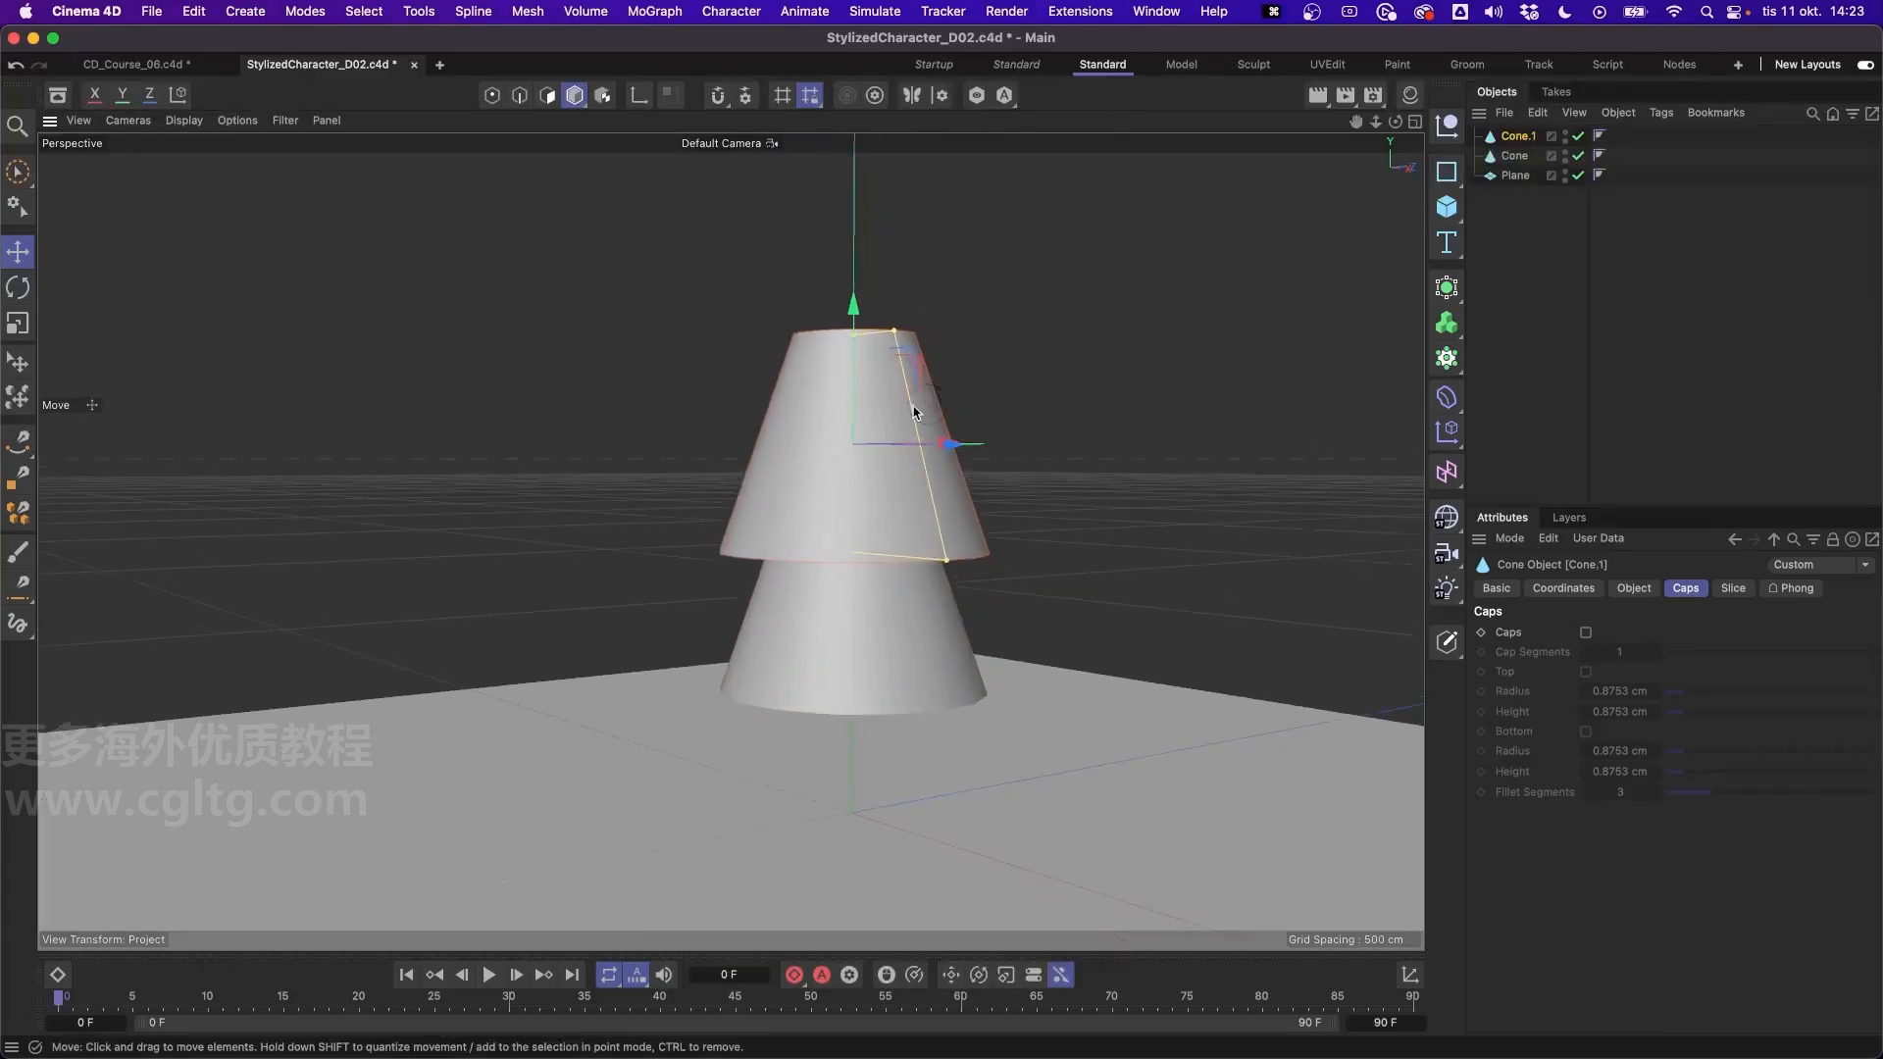
key(r)
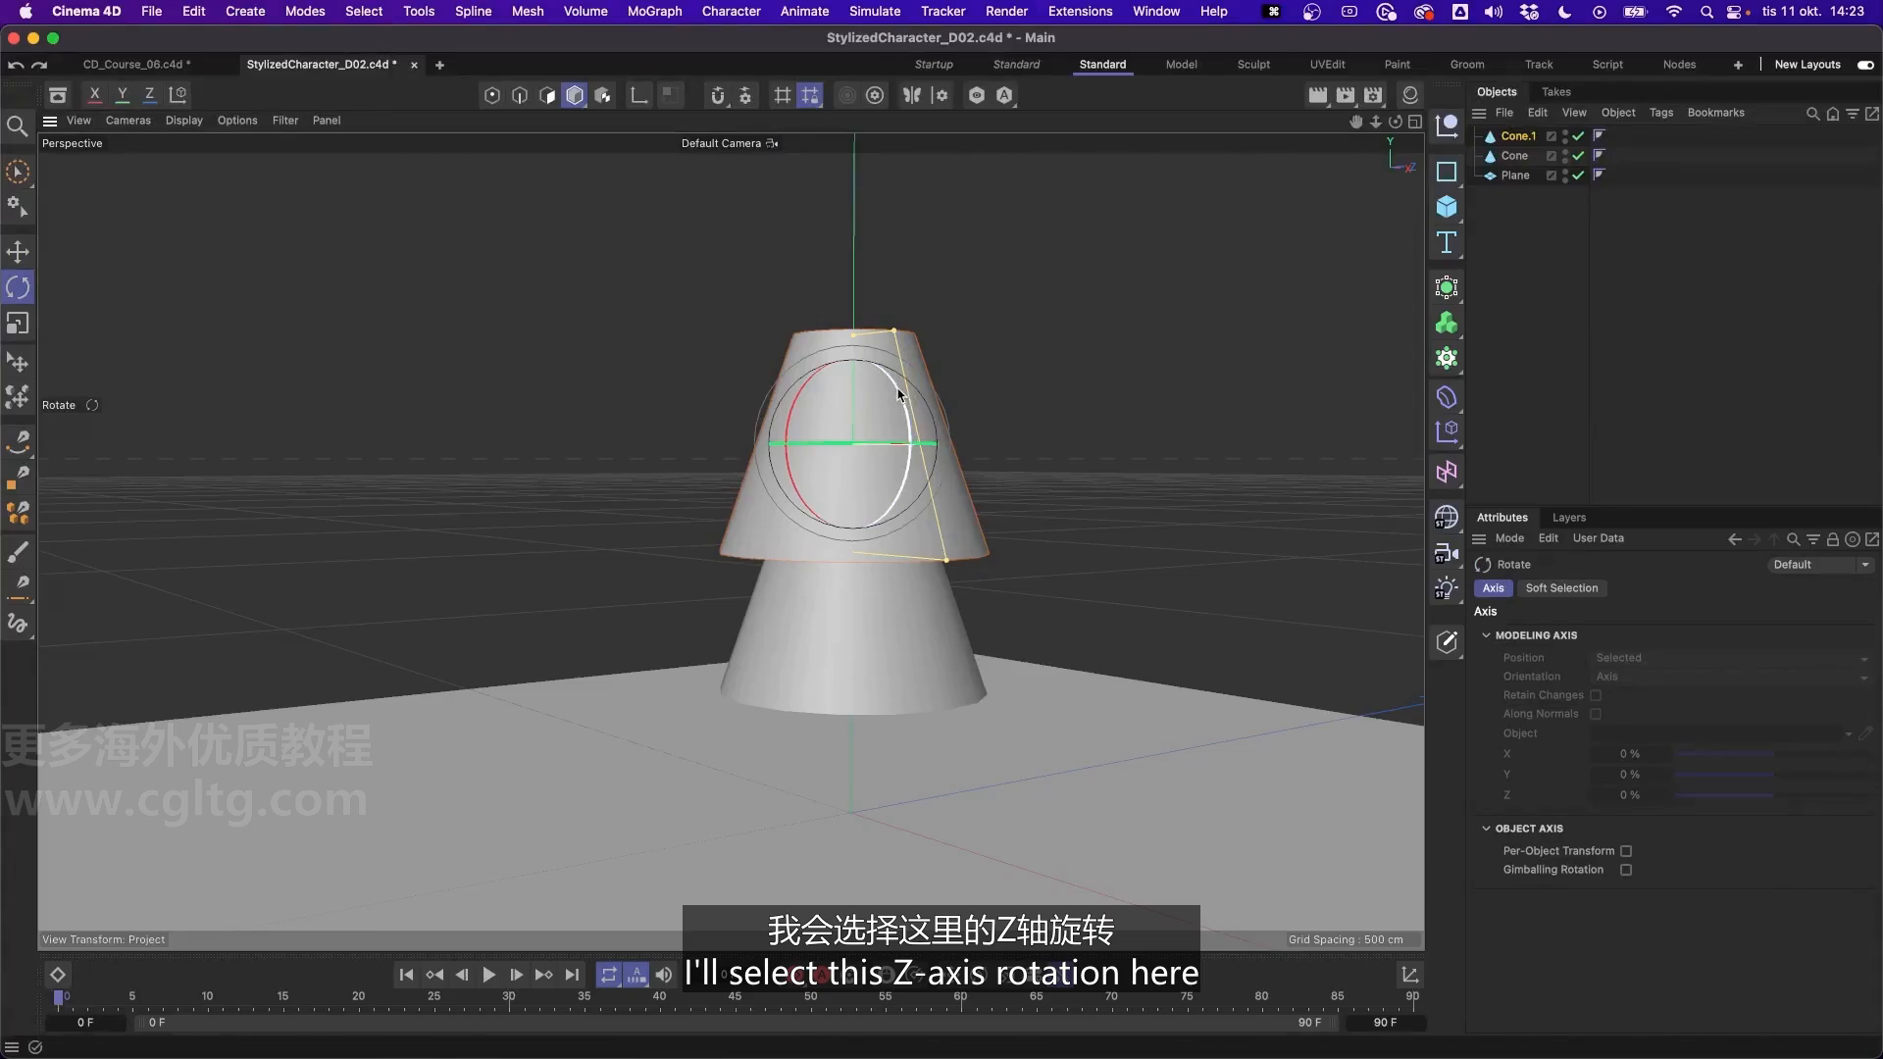
drag(898, 395, 721, 616)
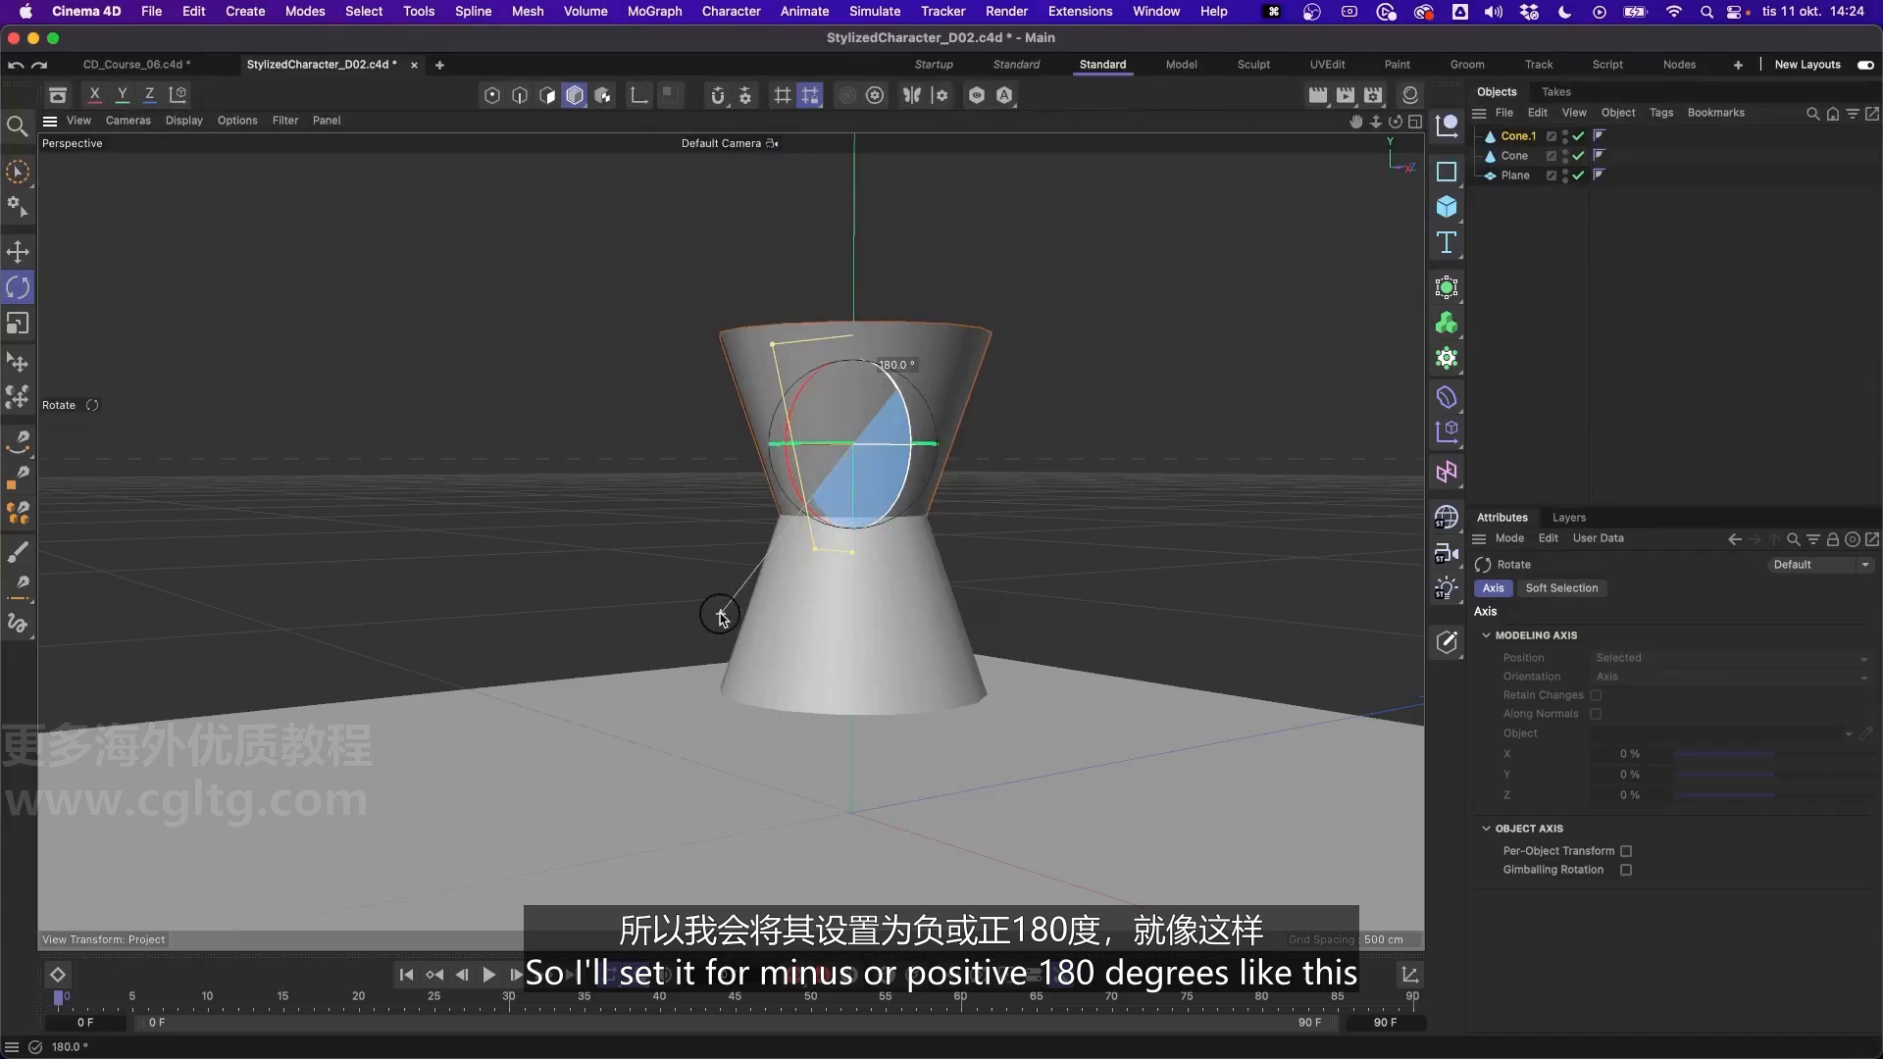
drag(721, 616, 721, 616)
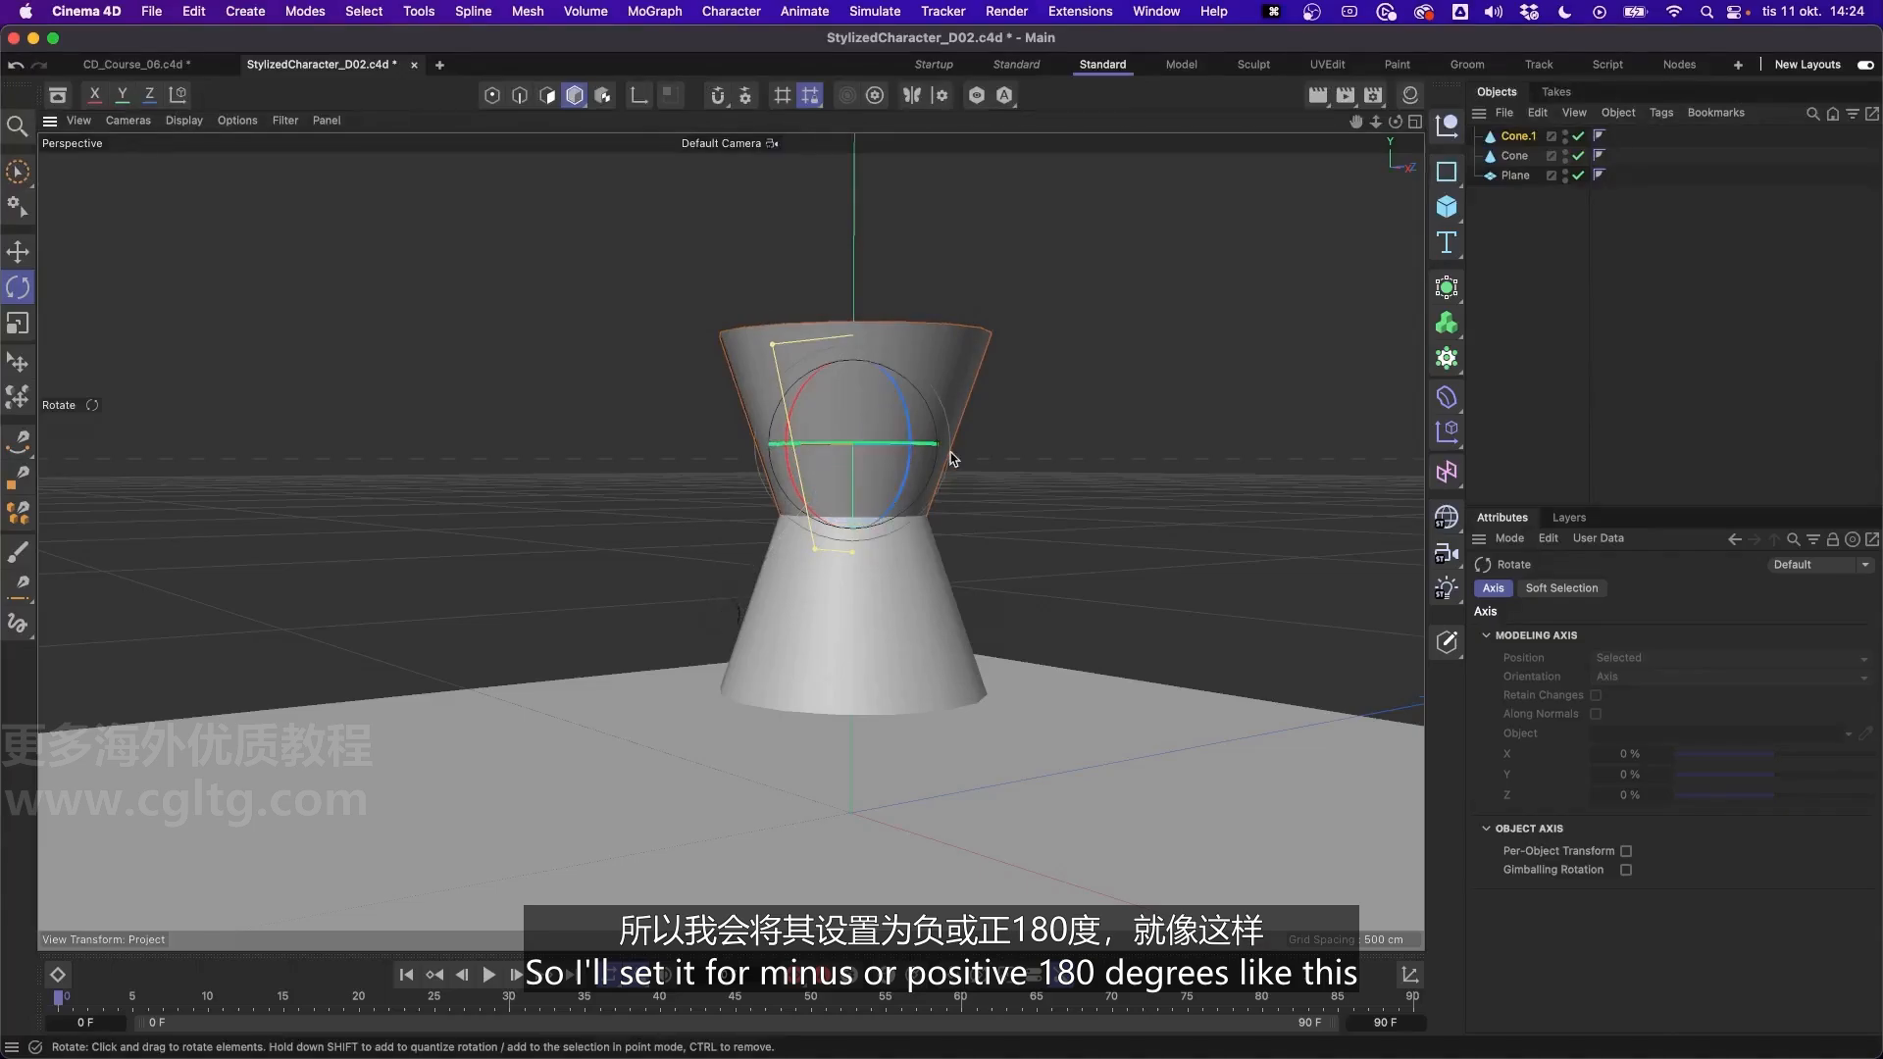
alt+drag(950, 454, 882, 448)
key(e)
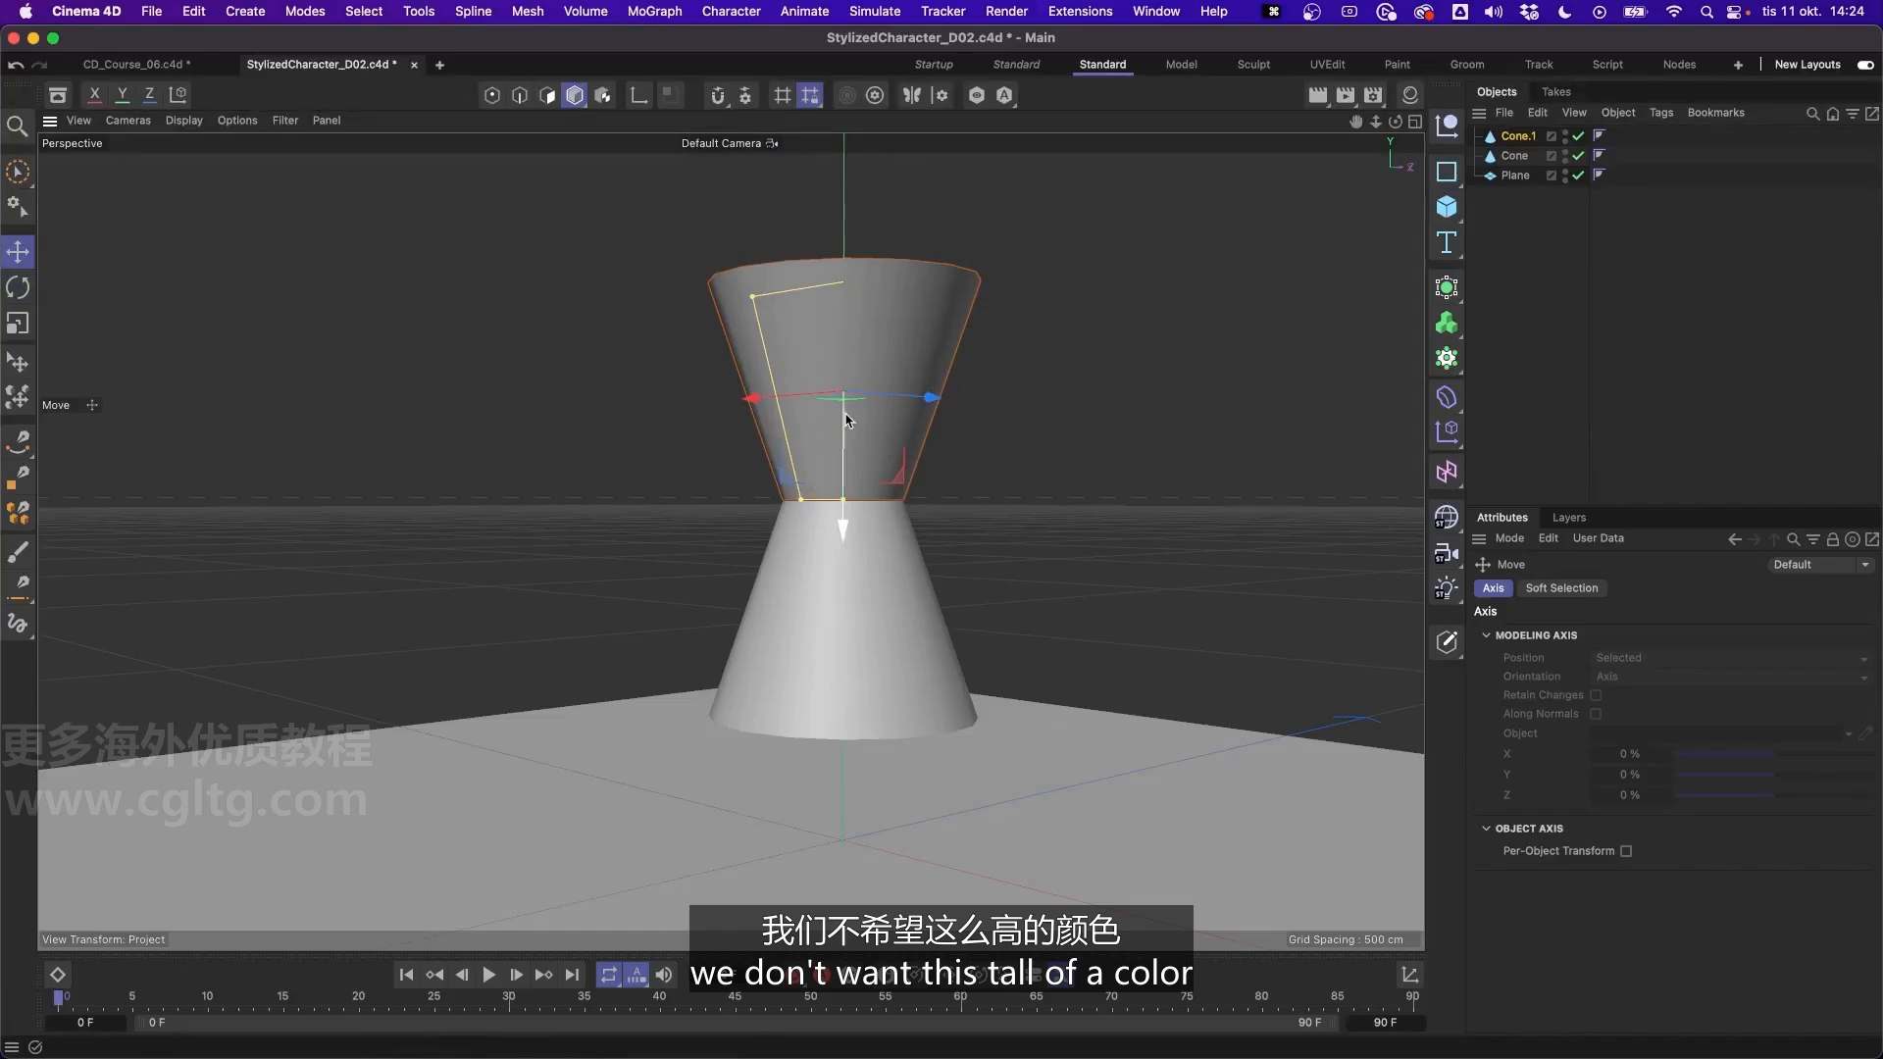
- Flatten the inverted upper cone to a height of about 9.3 cm
click(1519, 138)
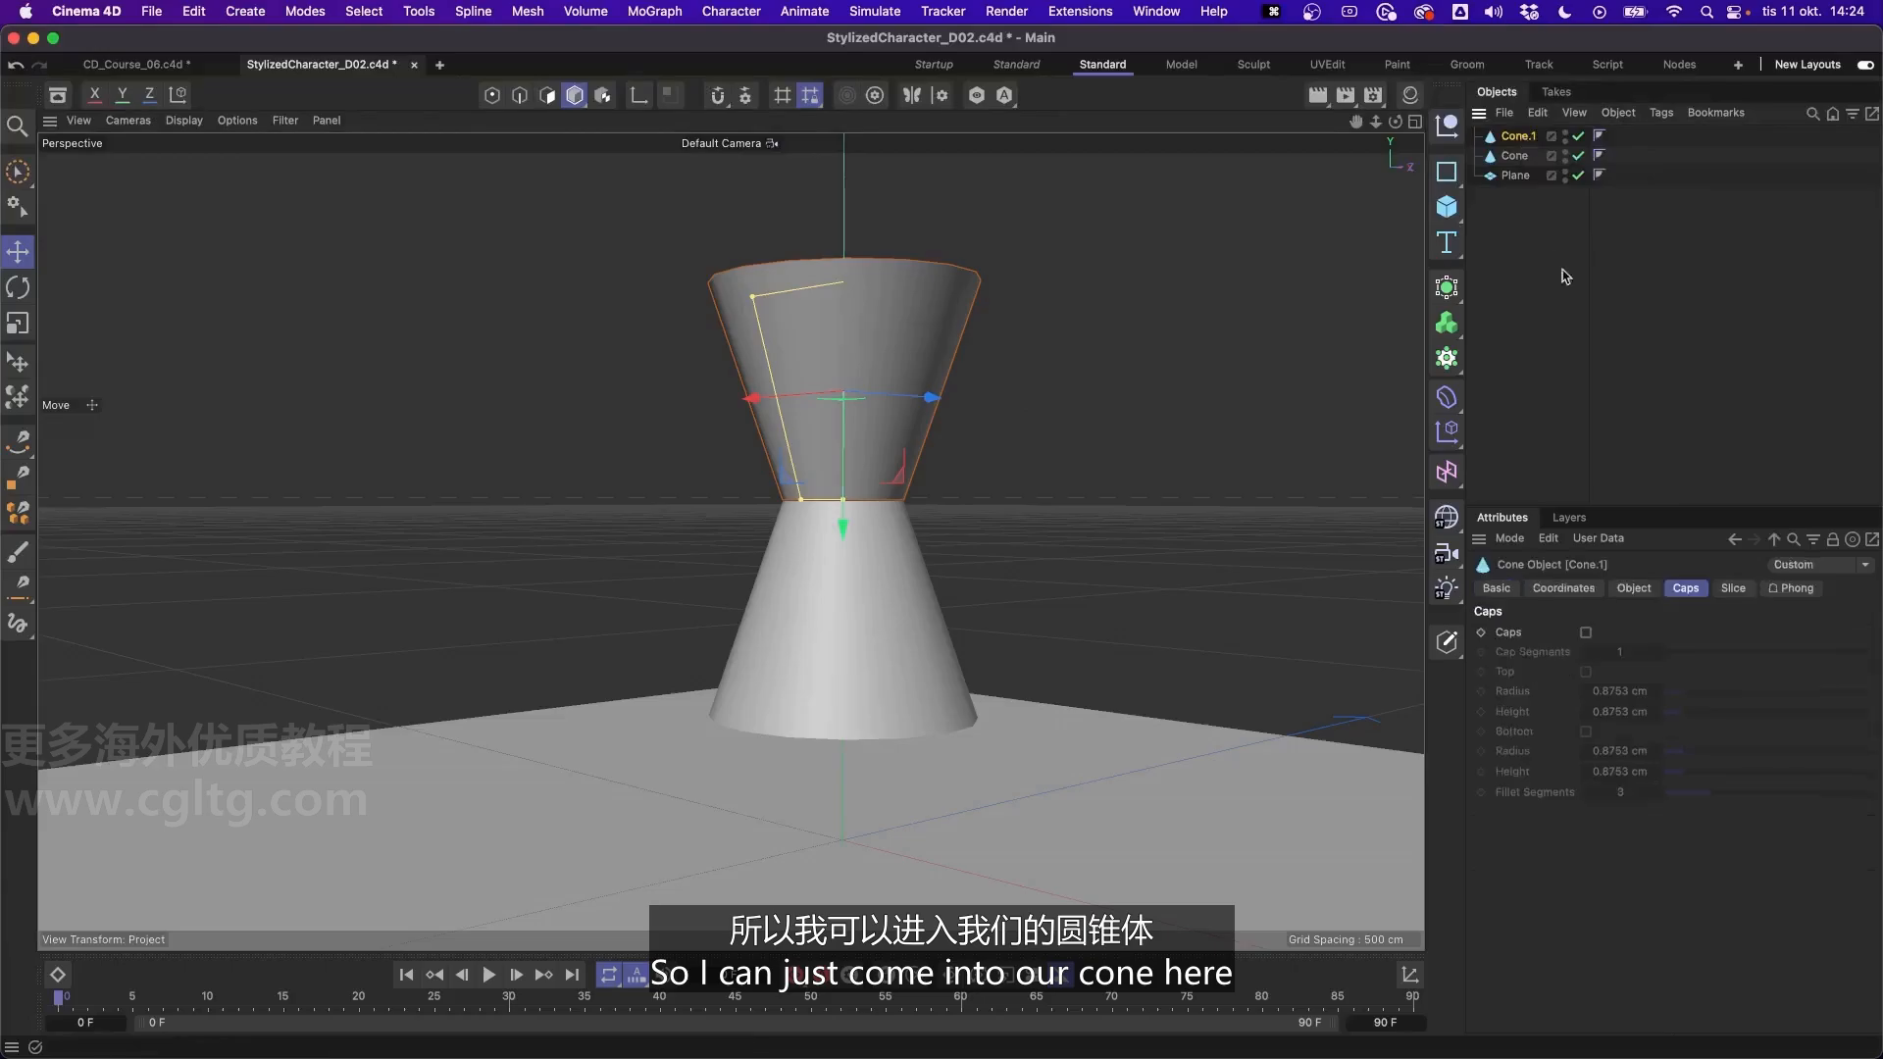
click(1634, 588)
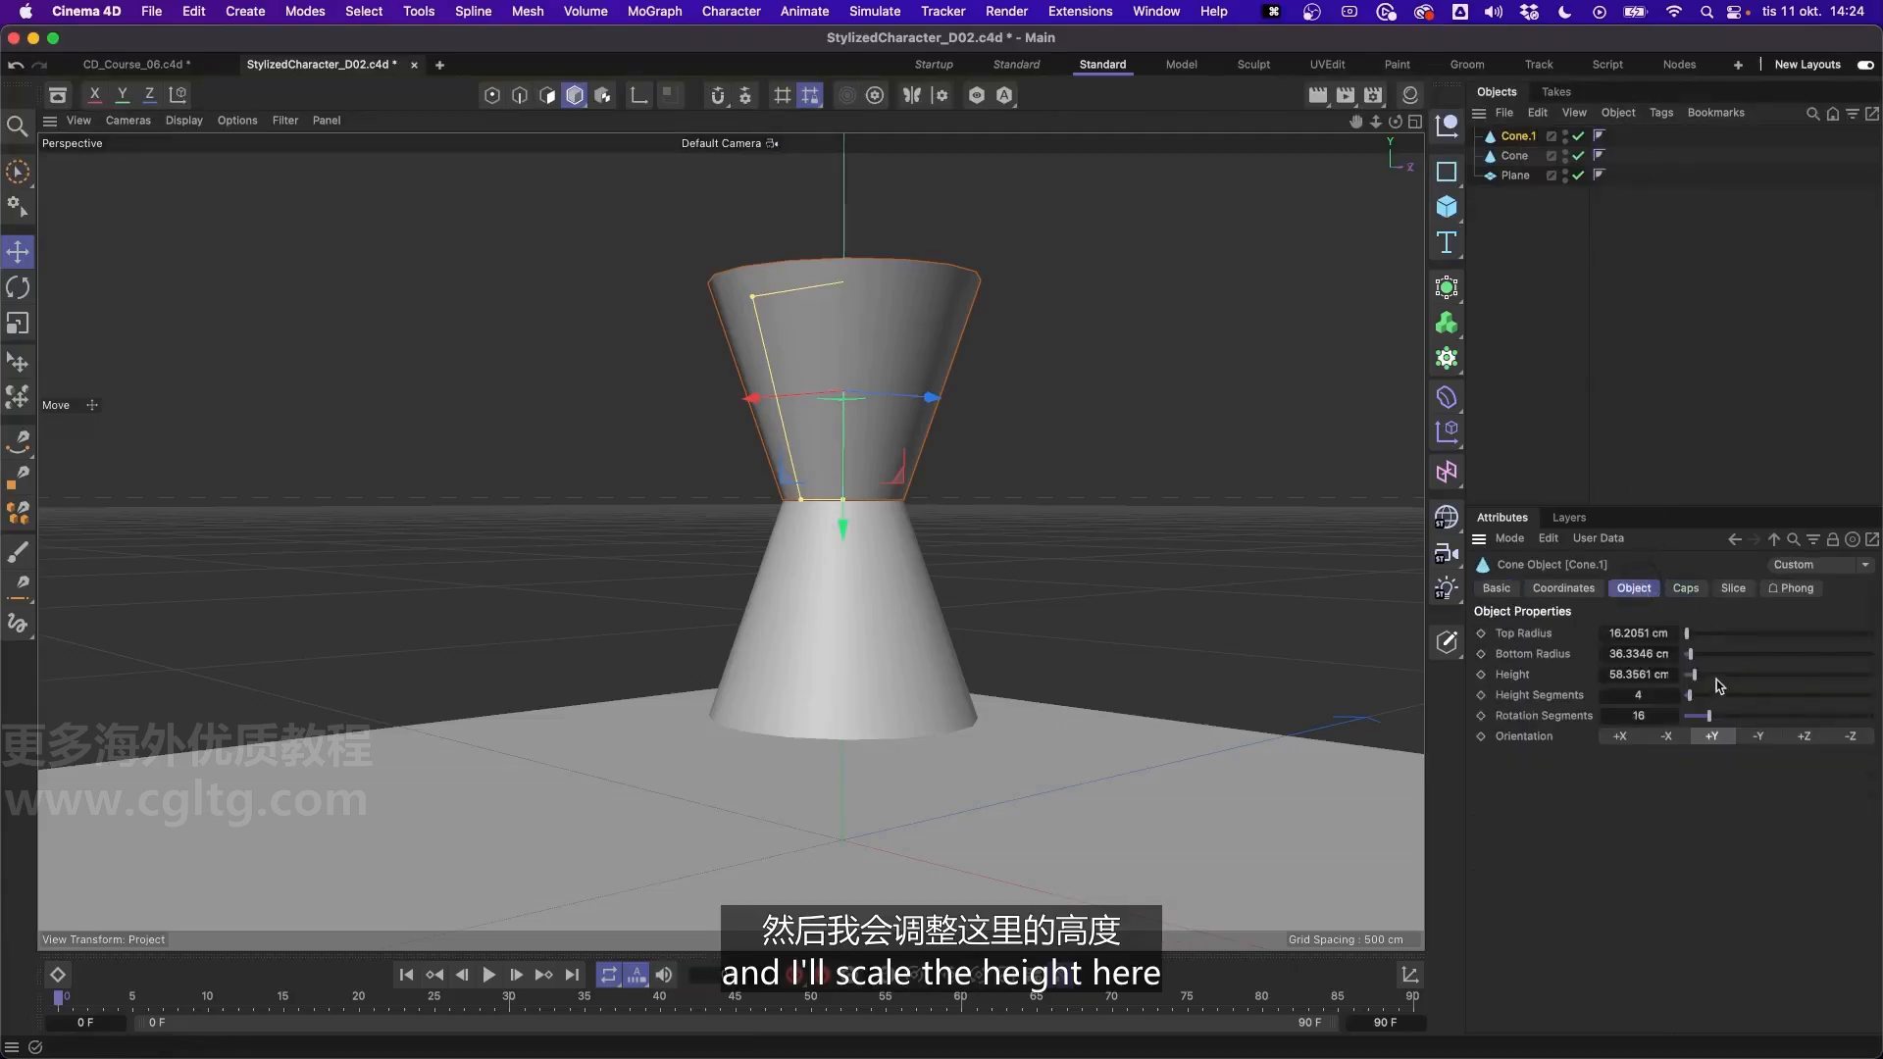
drag(1699, 684, 1687, 684)
drag(842, 520, 841, 522)
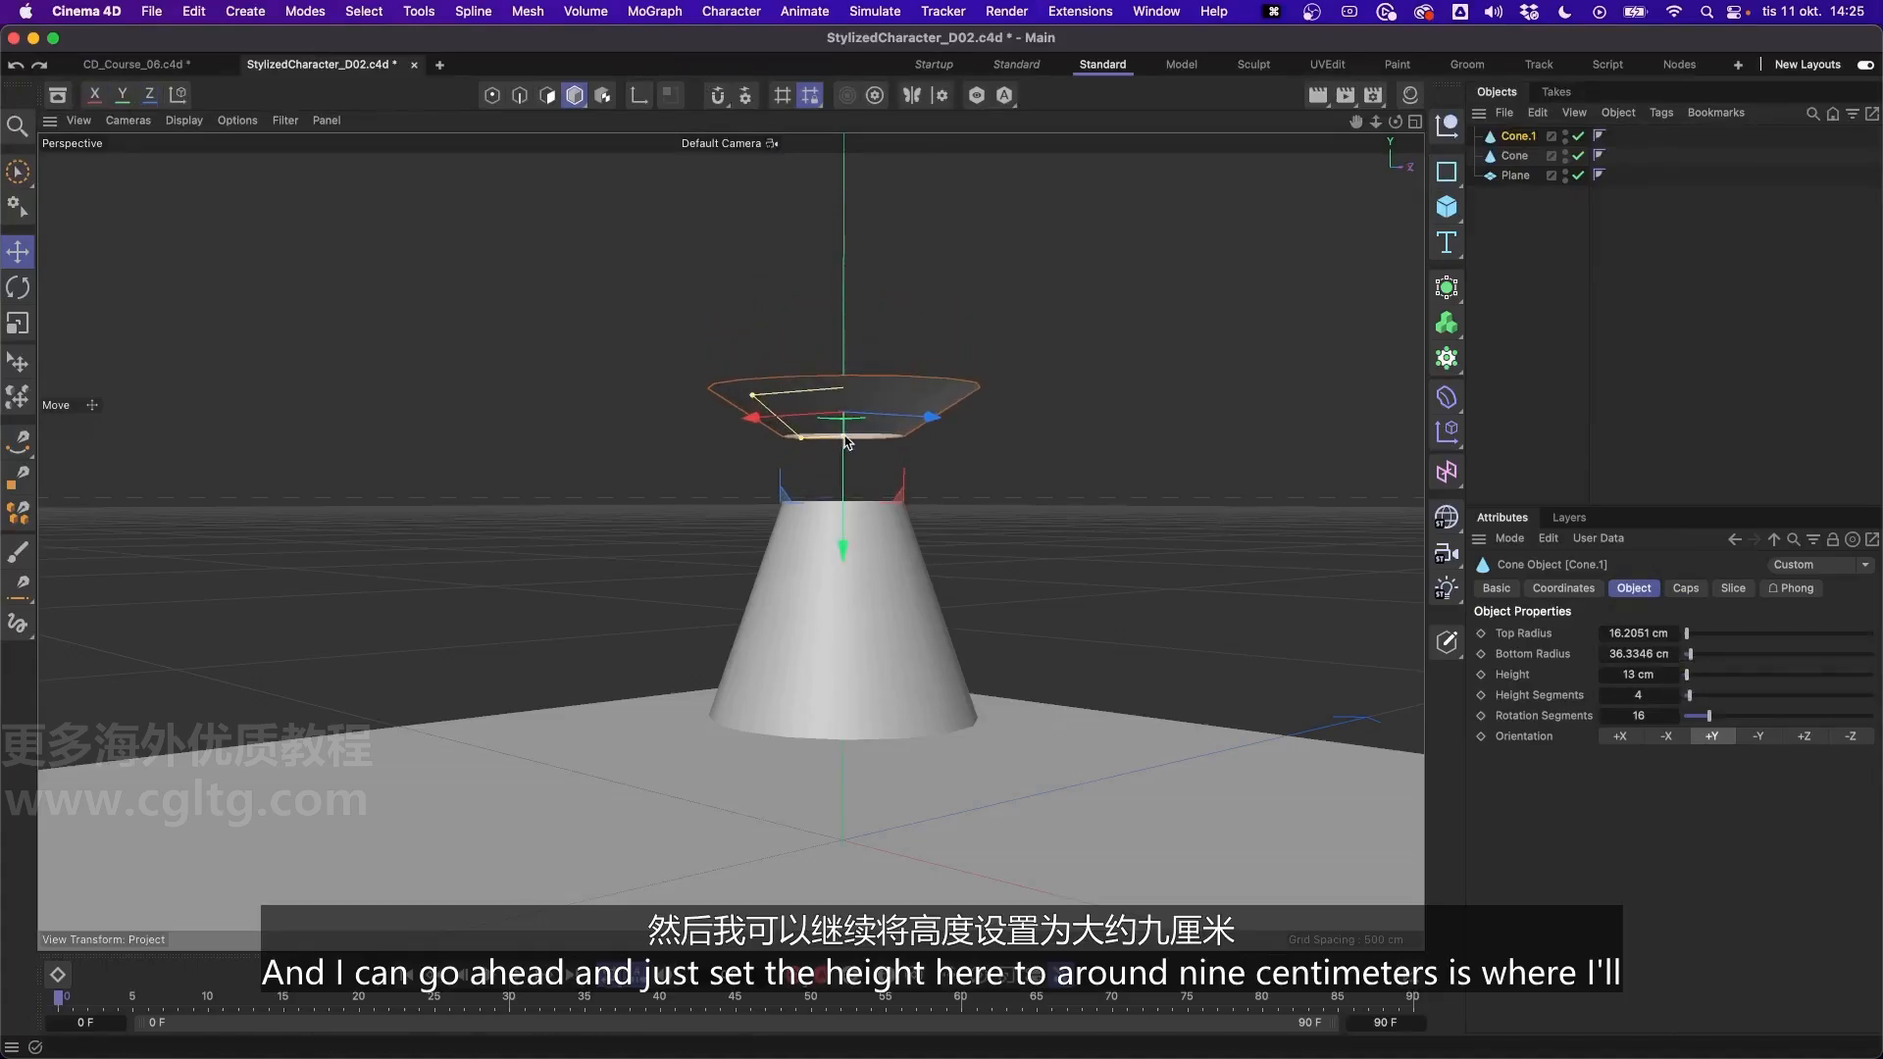
drag(845, 436, 844, 428)
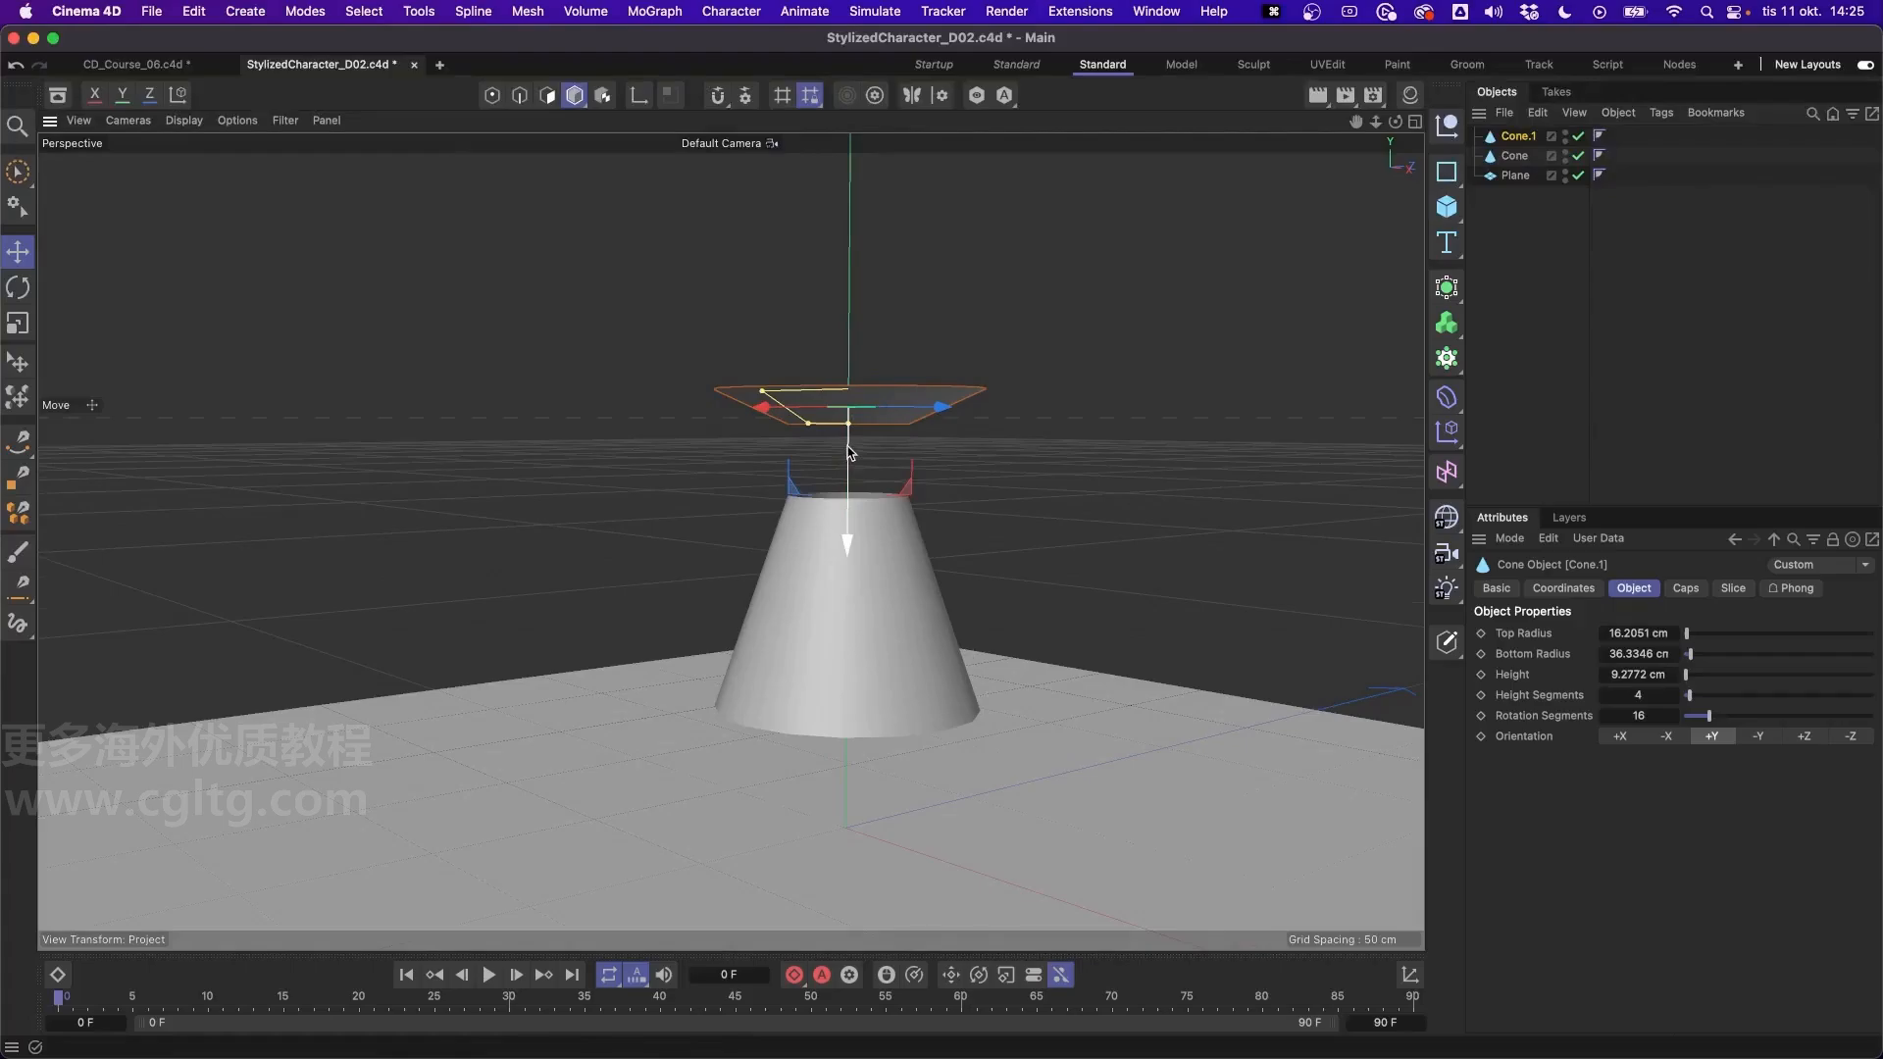
- Lower the flattened cone along the Y axis until its narrow end sits on the top edge of the lower cone
drag(851, 457, 850, 500)
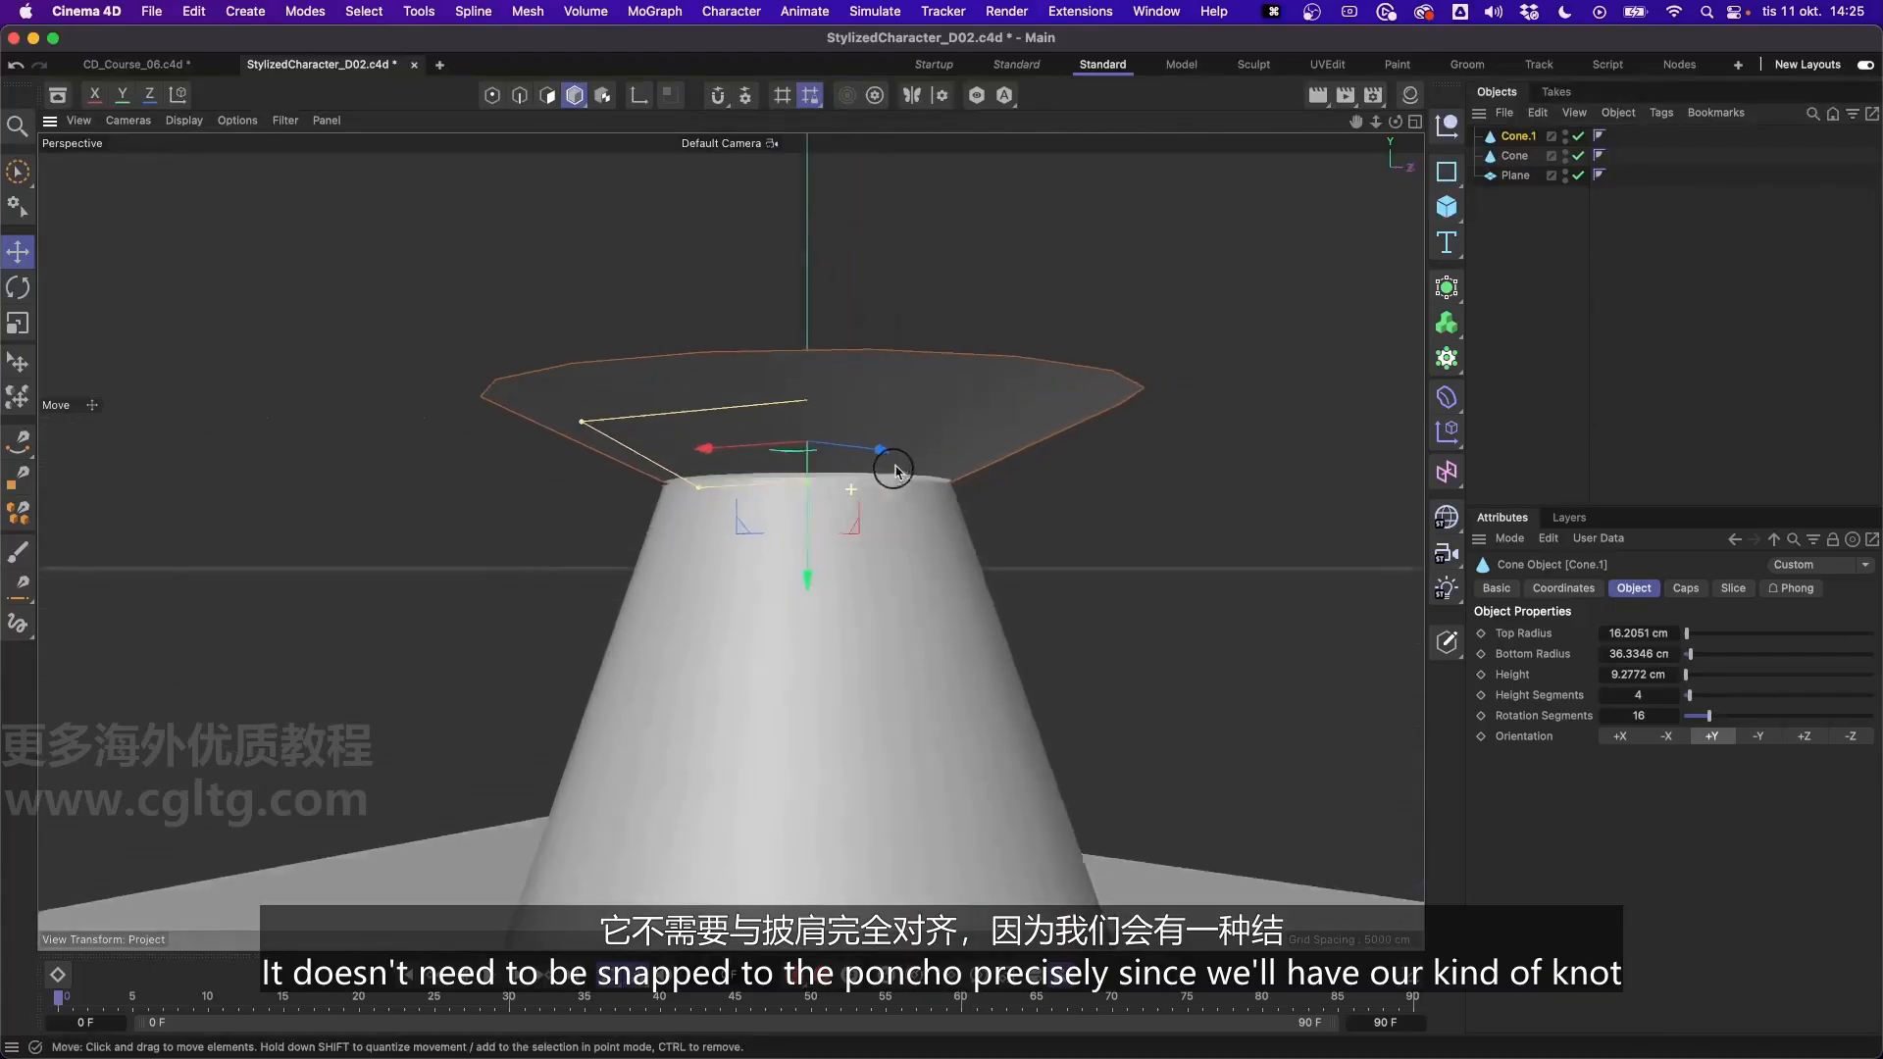
drag(798, 523, 833, 530)
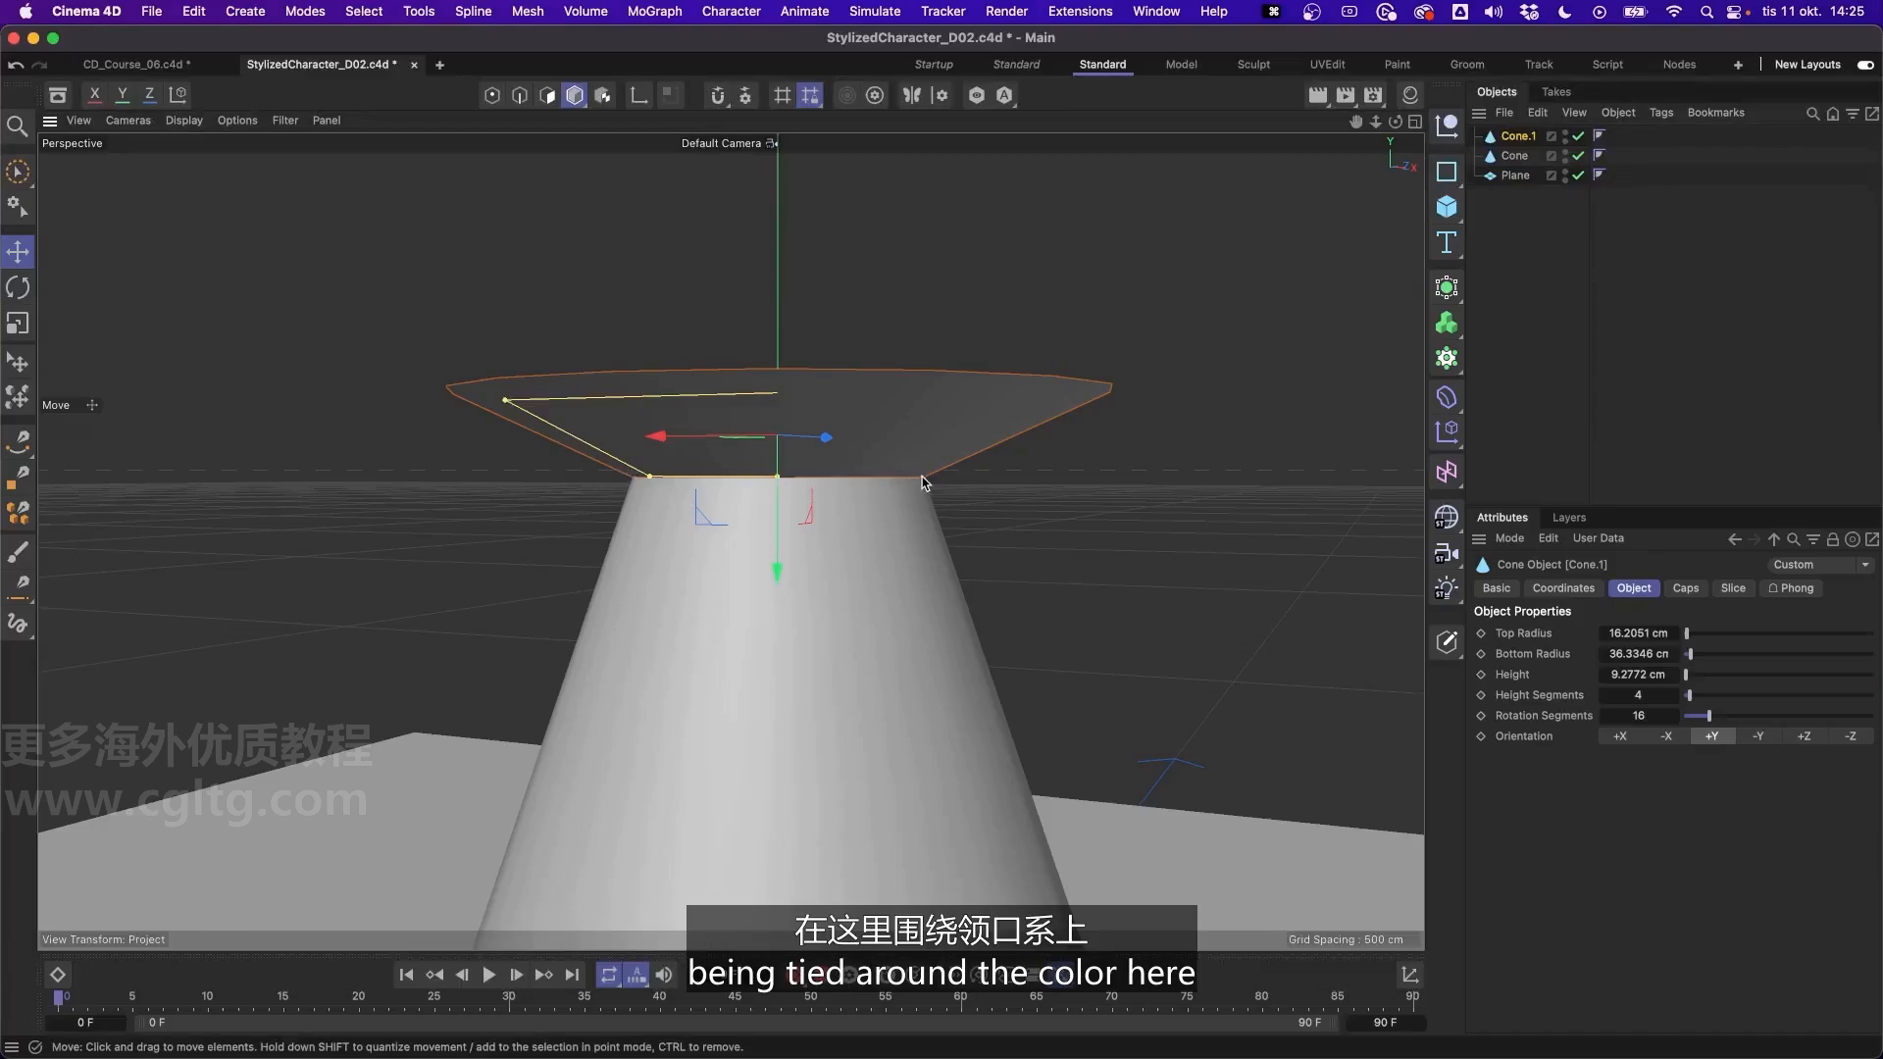
alt+drag(804, 502, 813, 462)
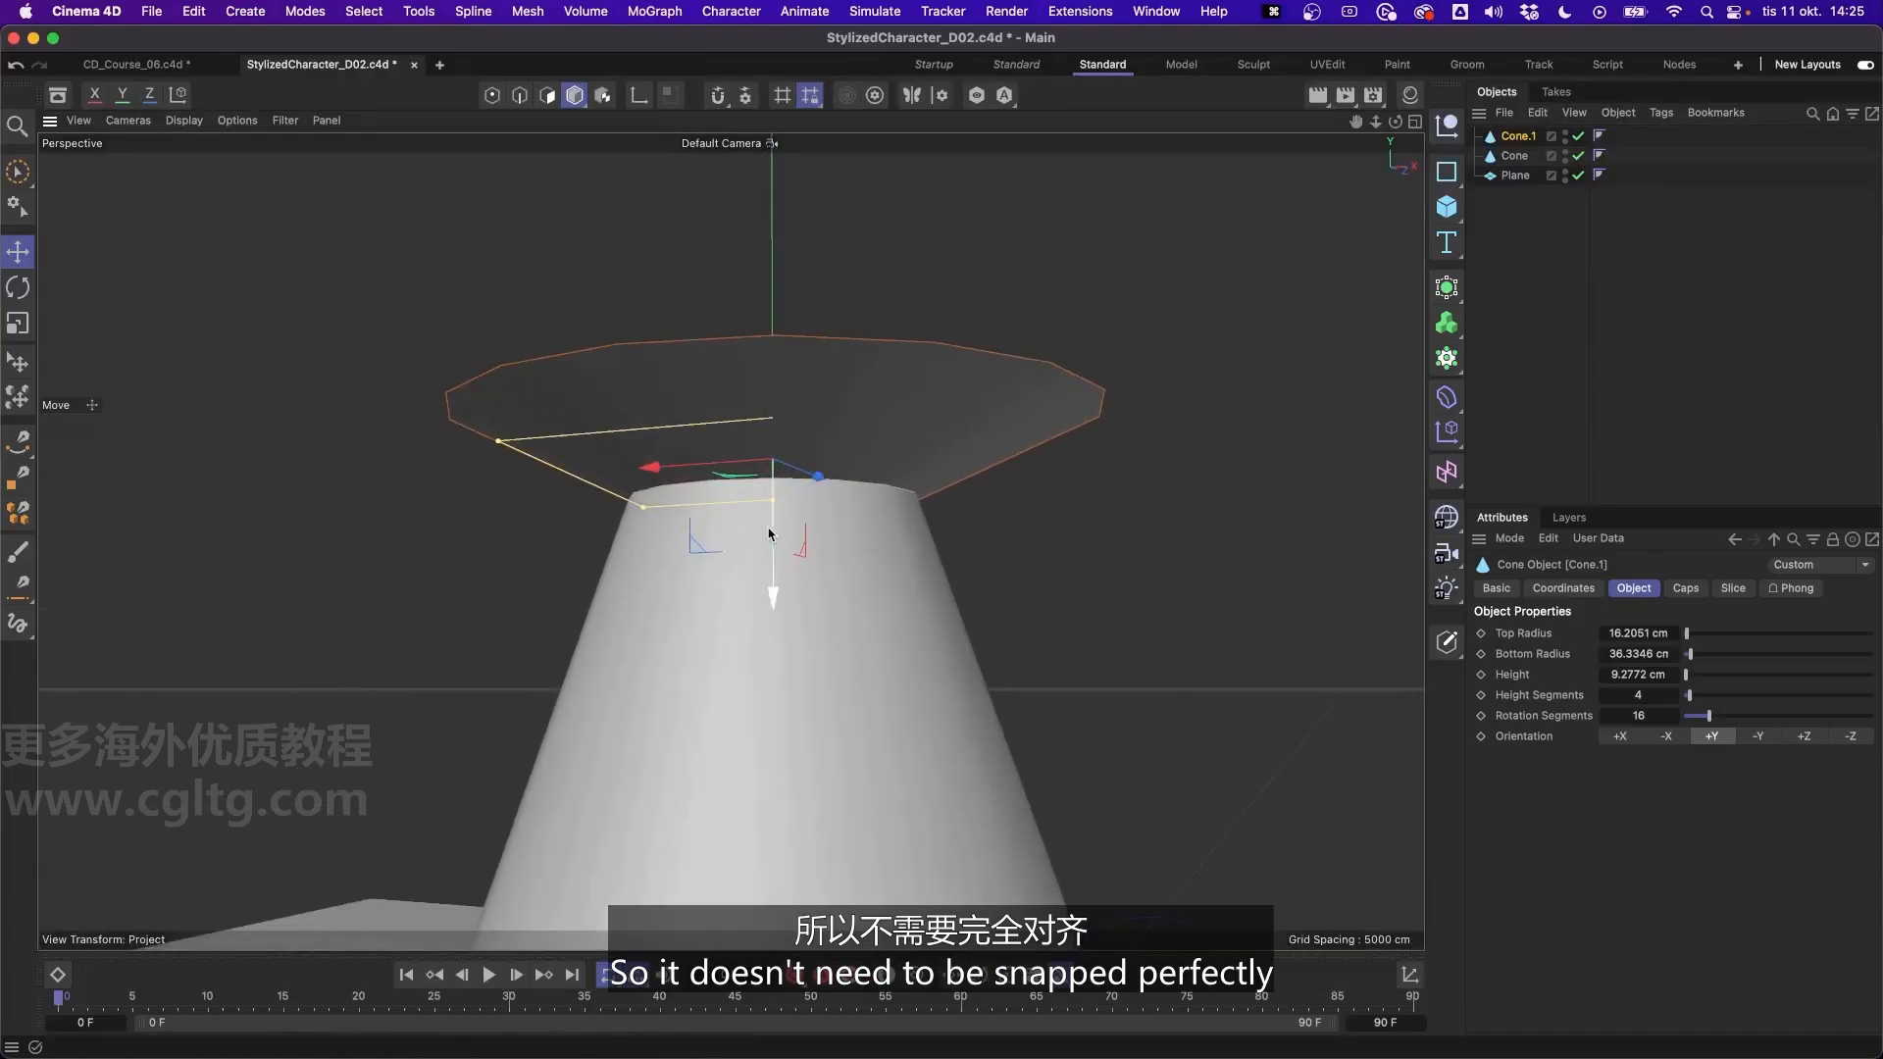
click(769, 532)
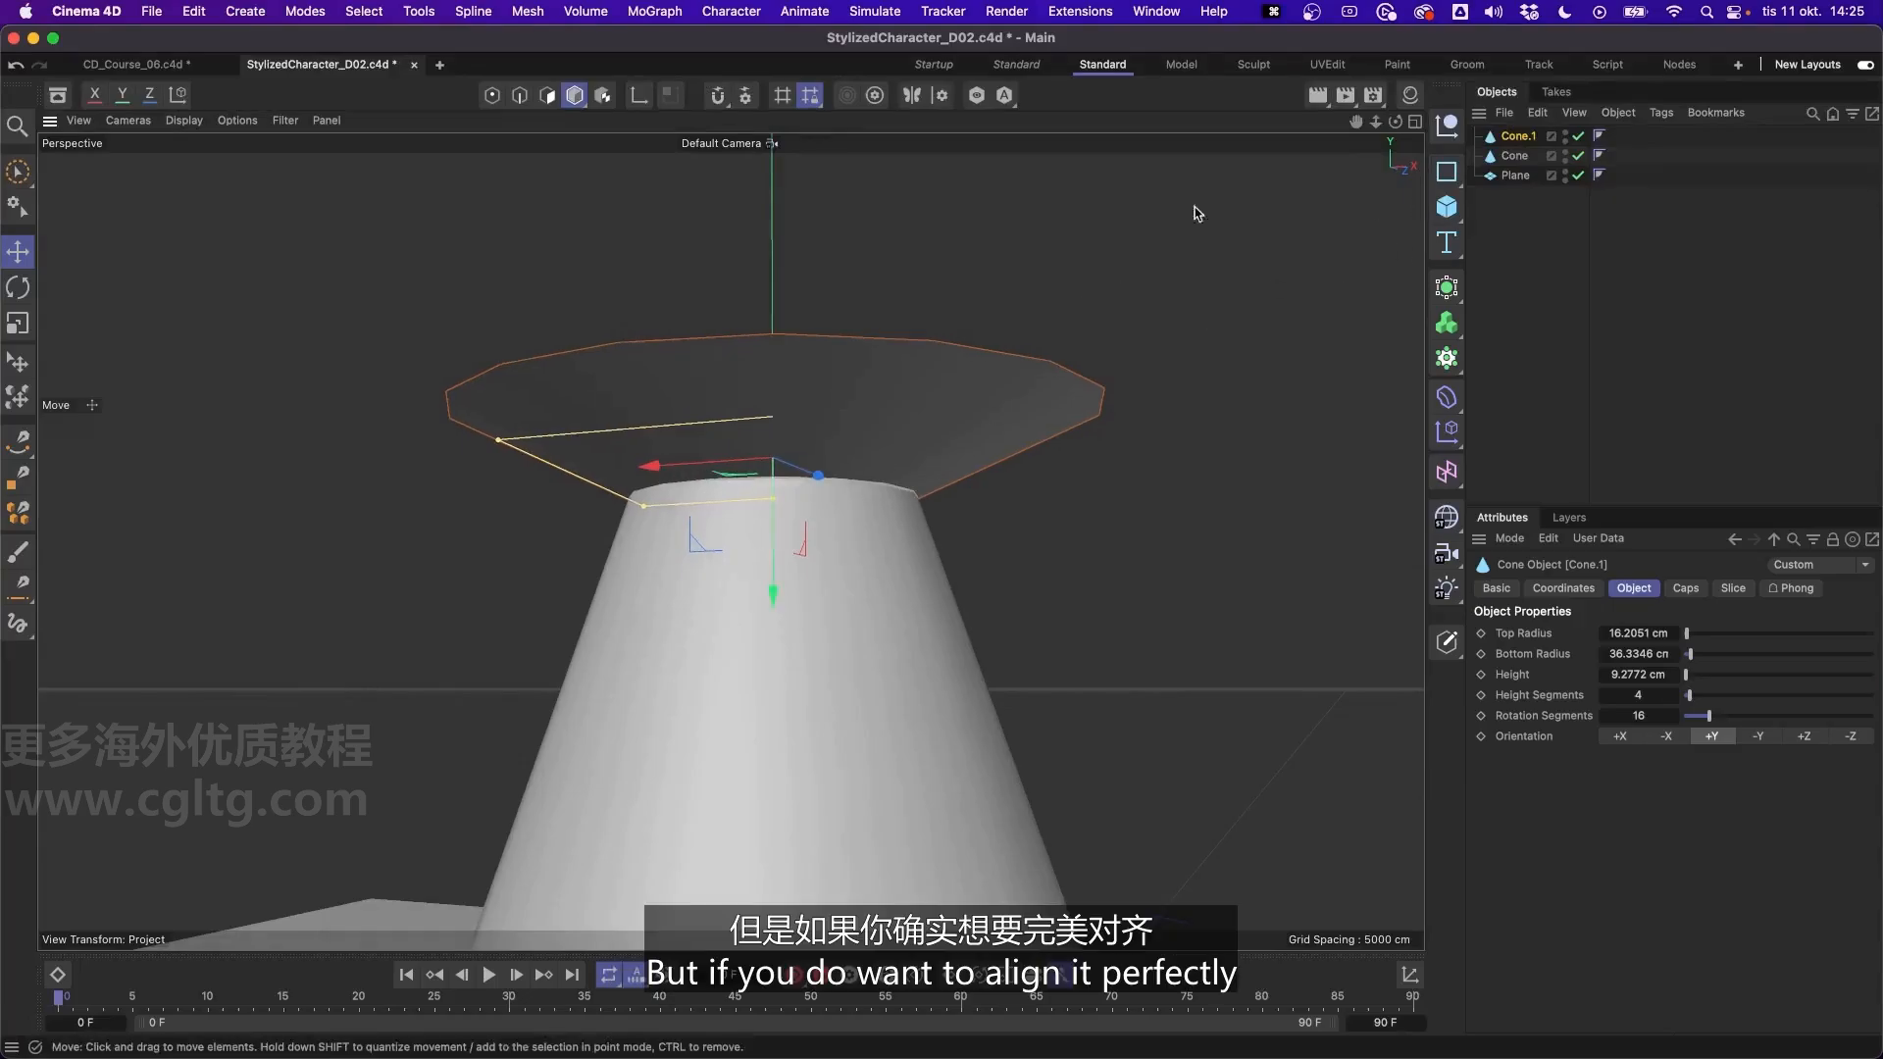
- Examine the seam between the flattened cone and the lower cone up close in the Right view
click(1413, 123)
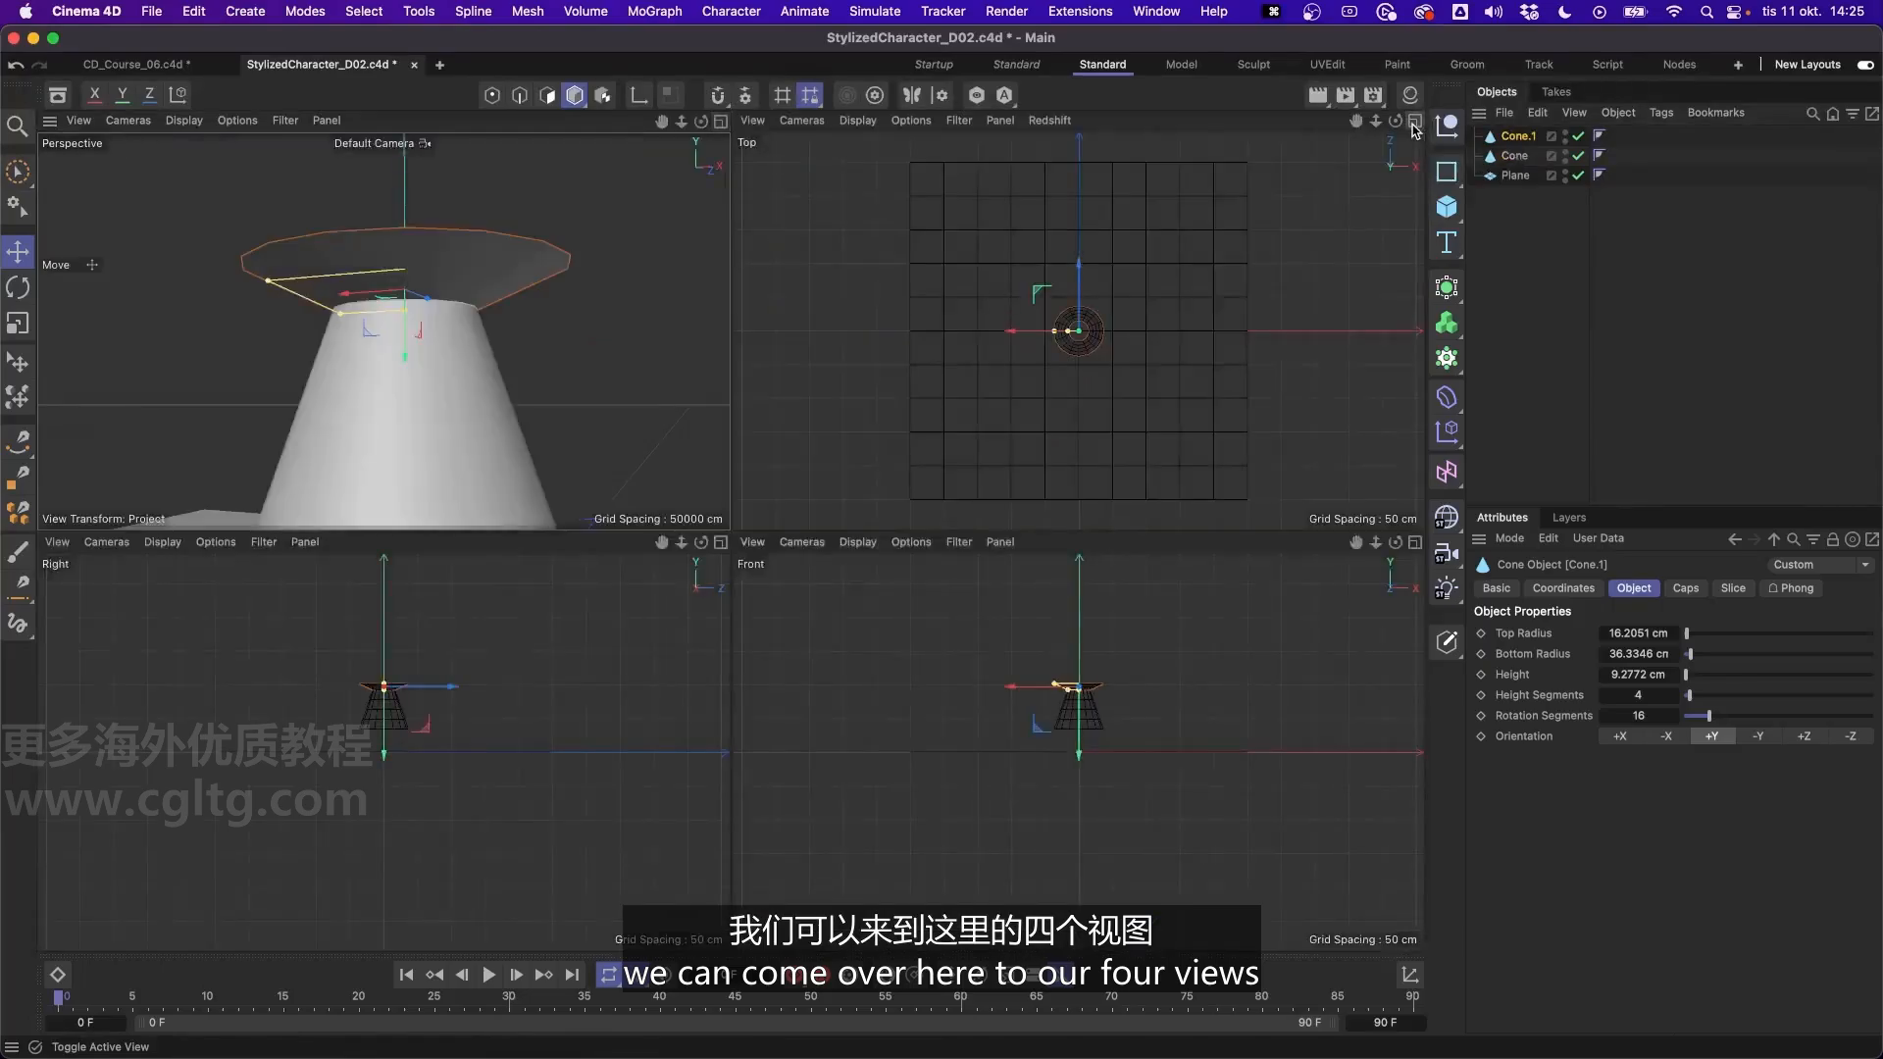
middle_click(444, 630)
scroll(731, 415, up, 10)
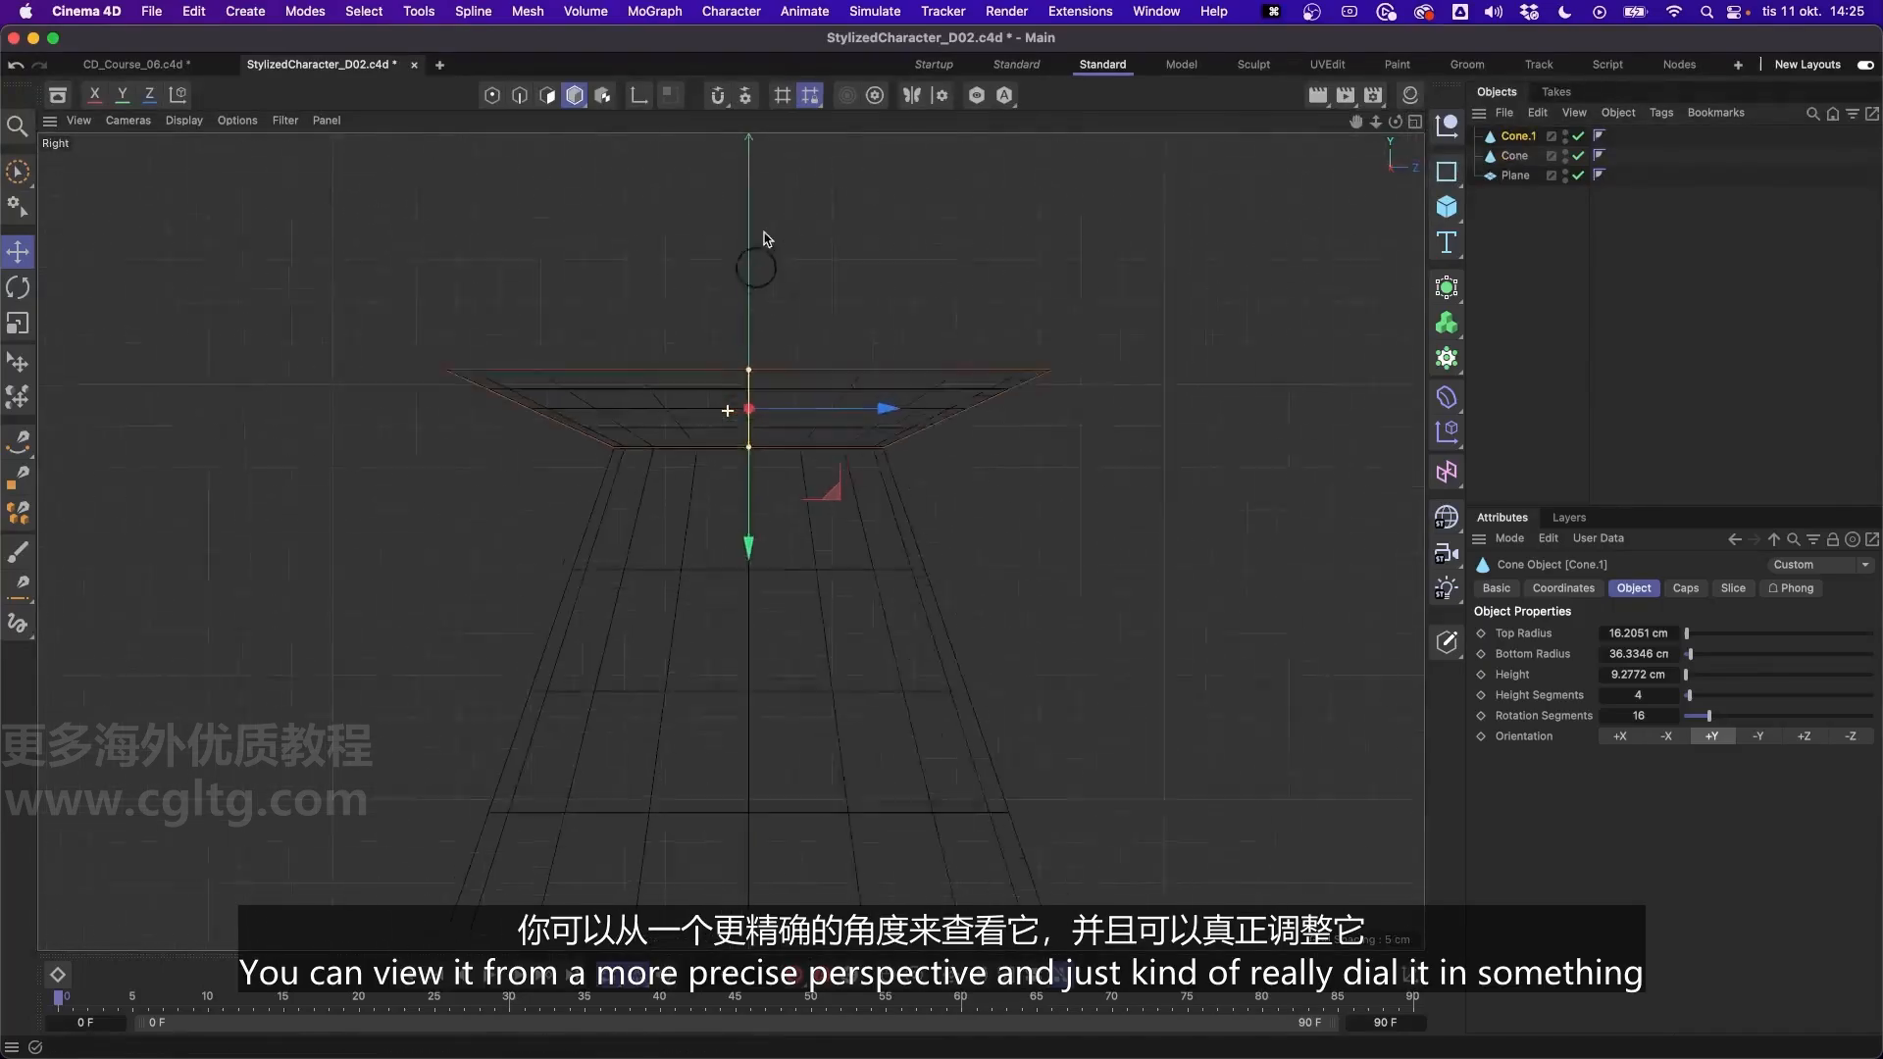
drag(756, 462, 756, 408)
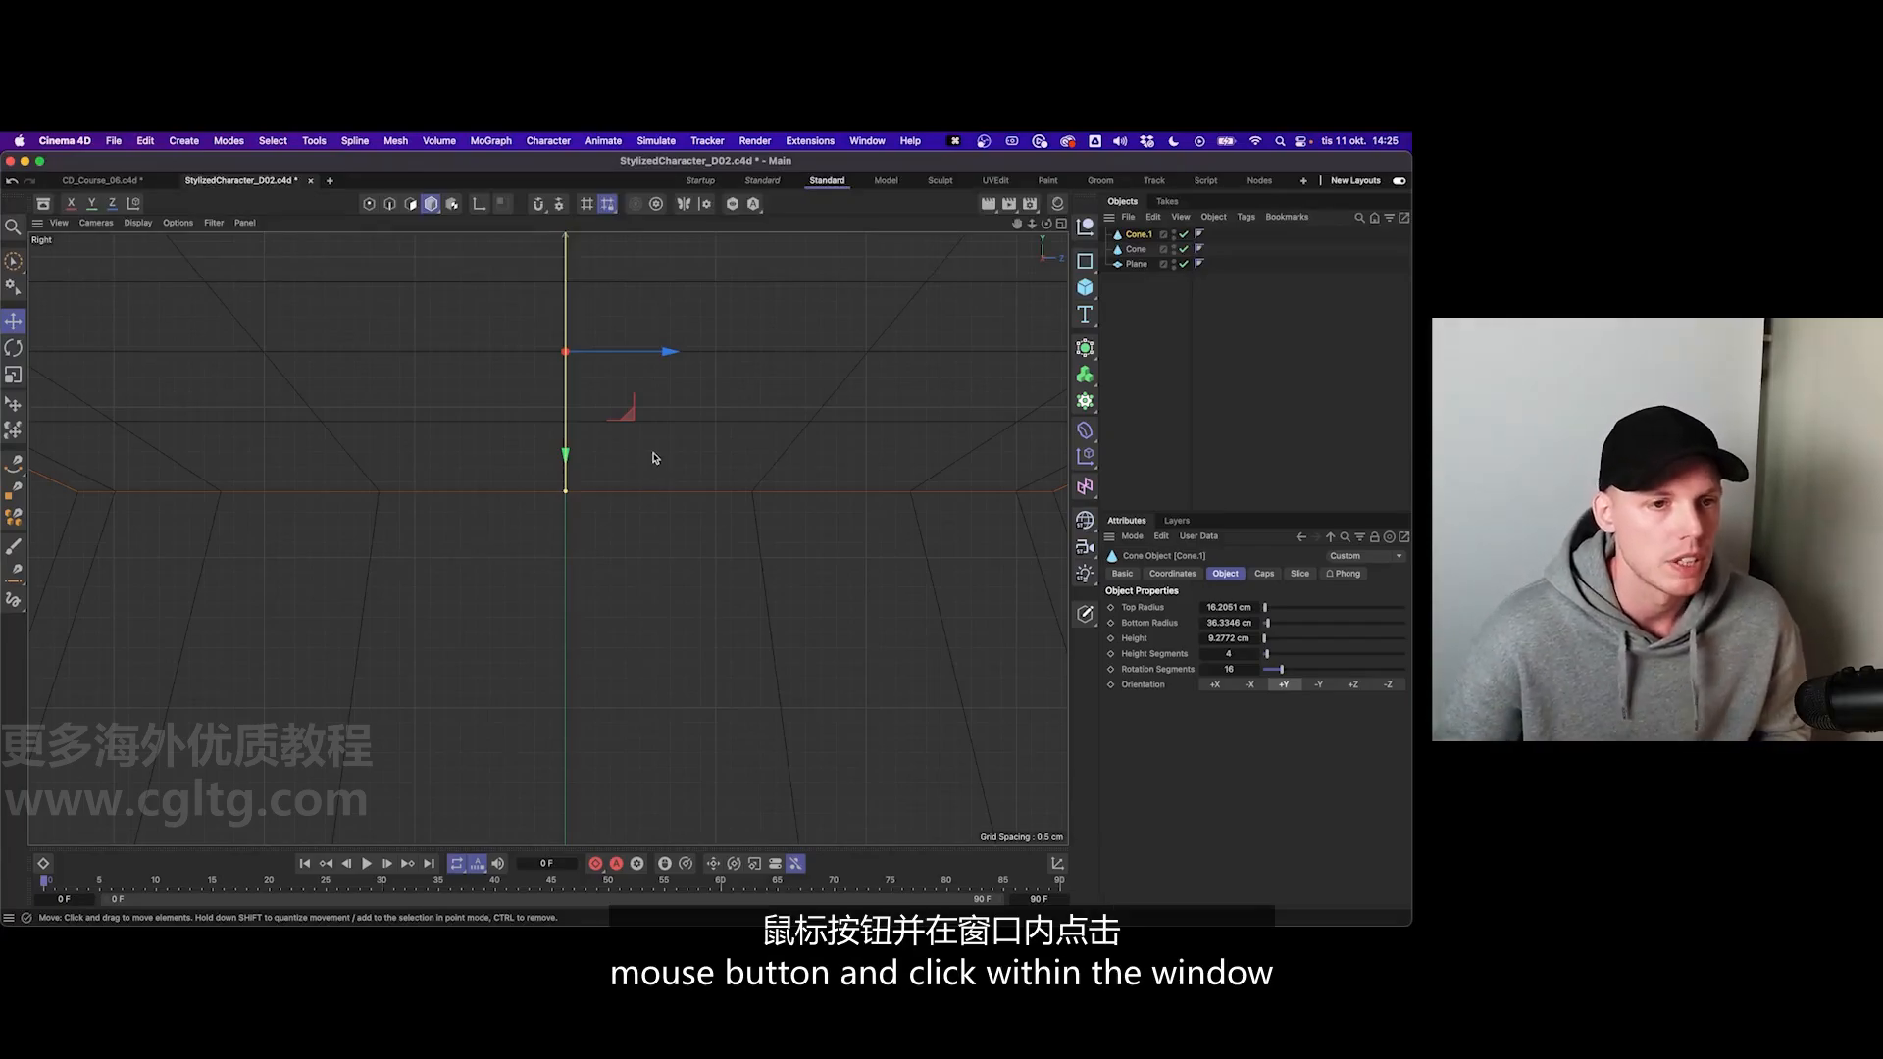
- Switch back and forth between the four-view layout and the full-size Front and Top views
middle_click(655, 453)
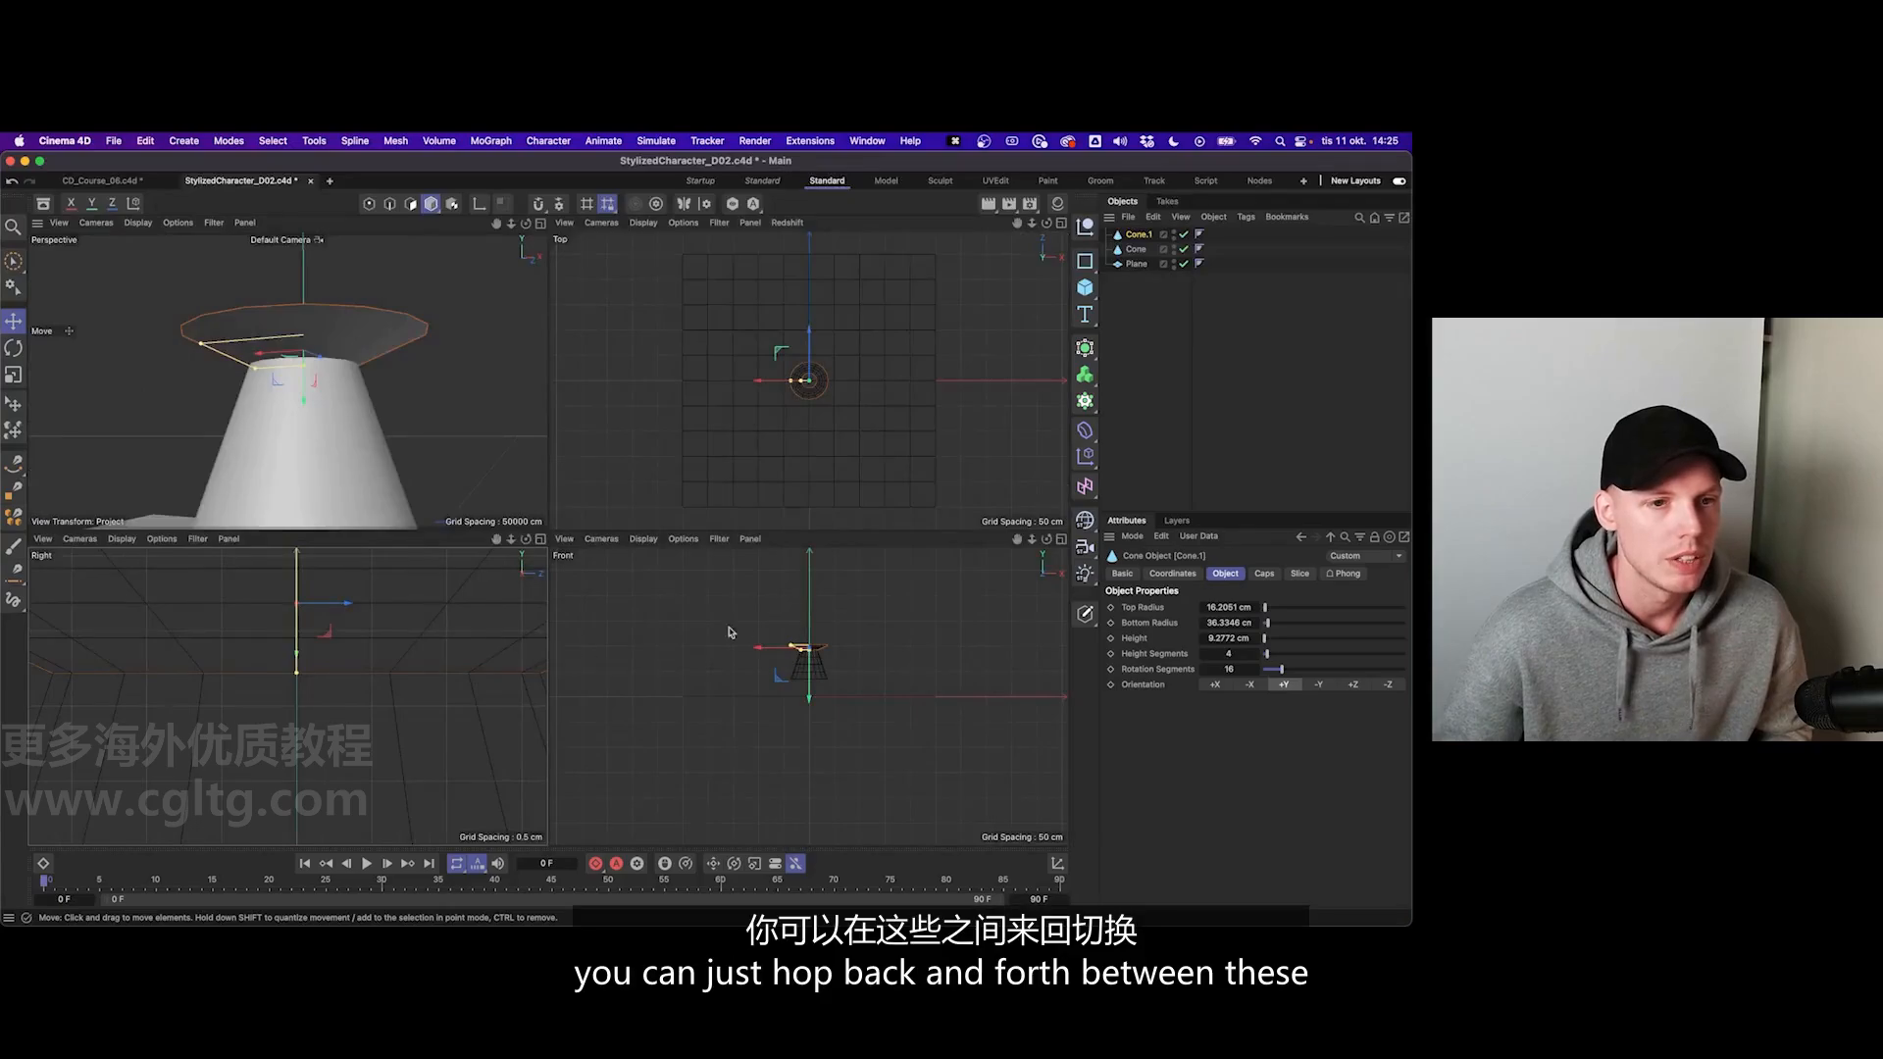
middle_click(746, 631)
middle_click(746, 631)
middle_click(810, 379)
middle_click(826, 345)
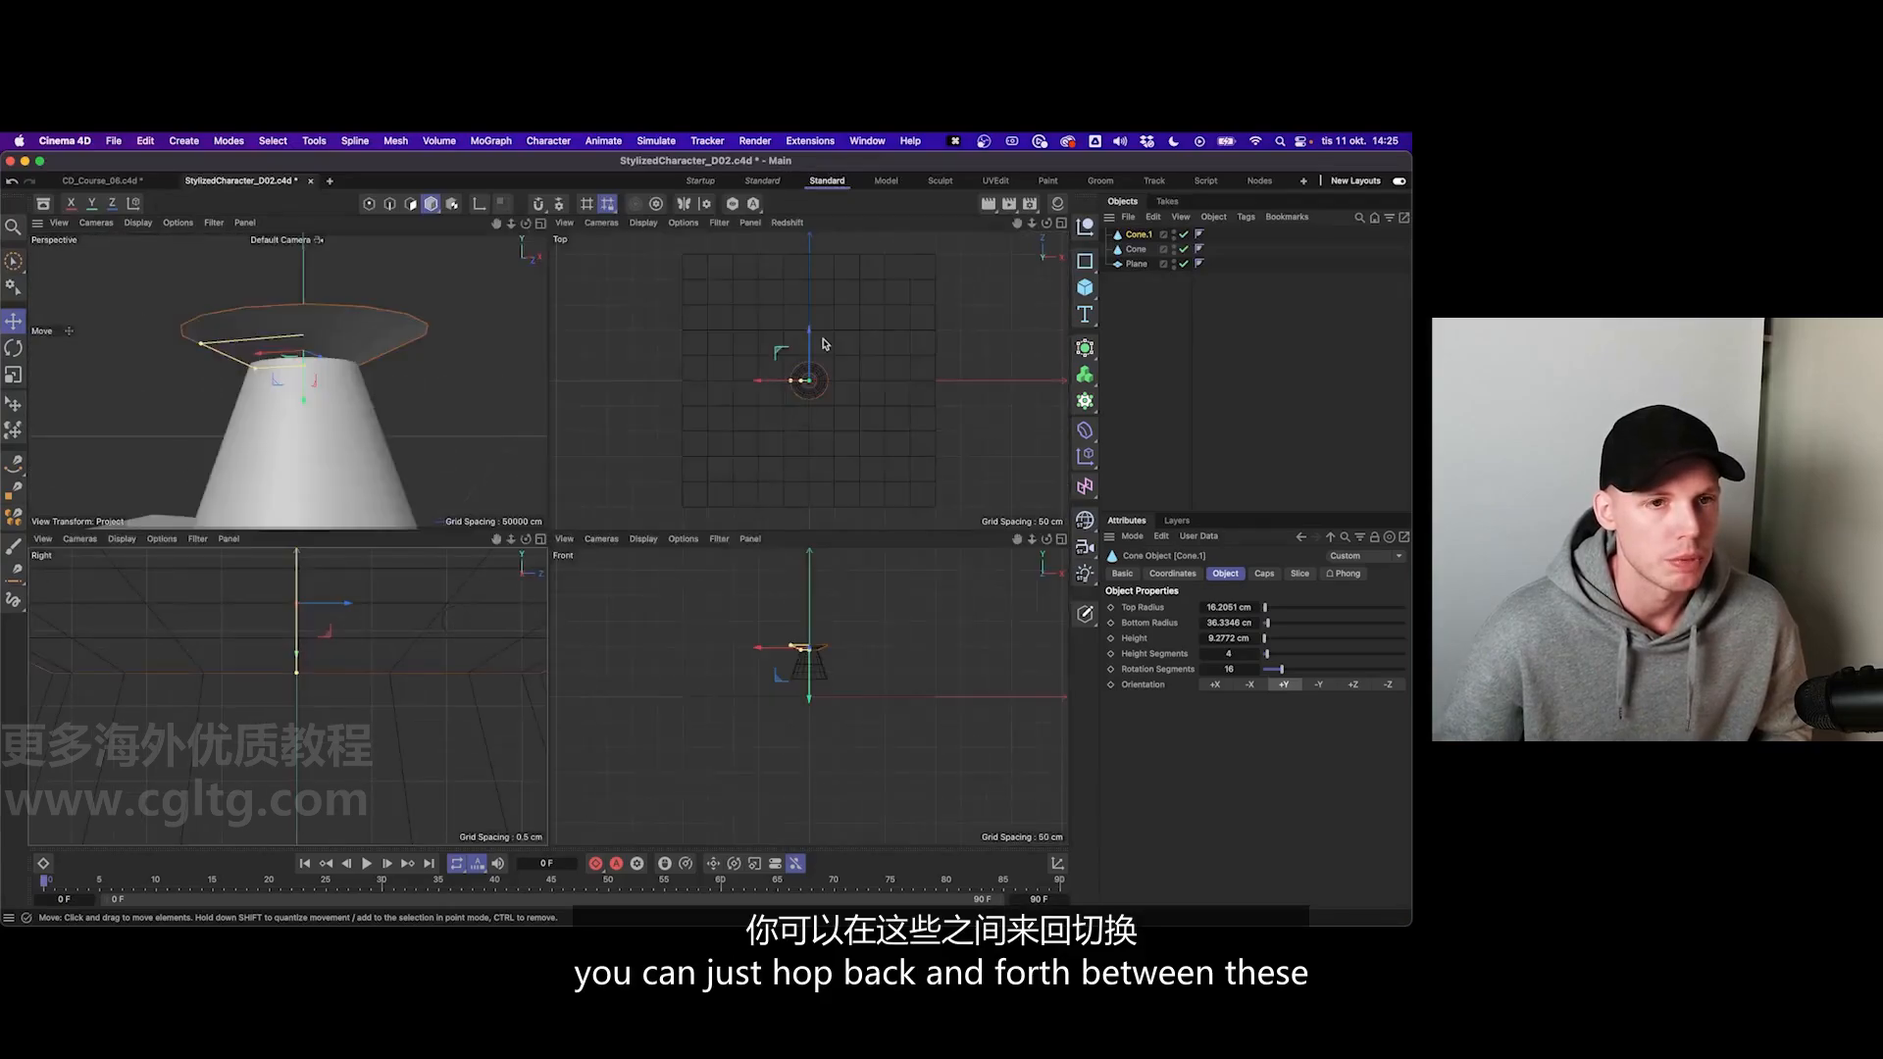
middle_click(823, 343)
middle_click(706, 366)
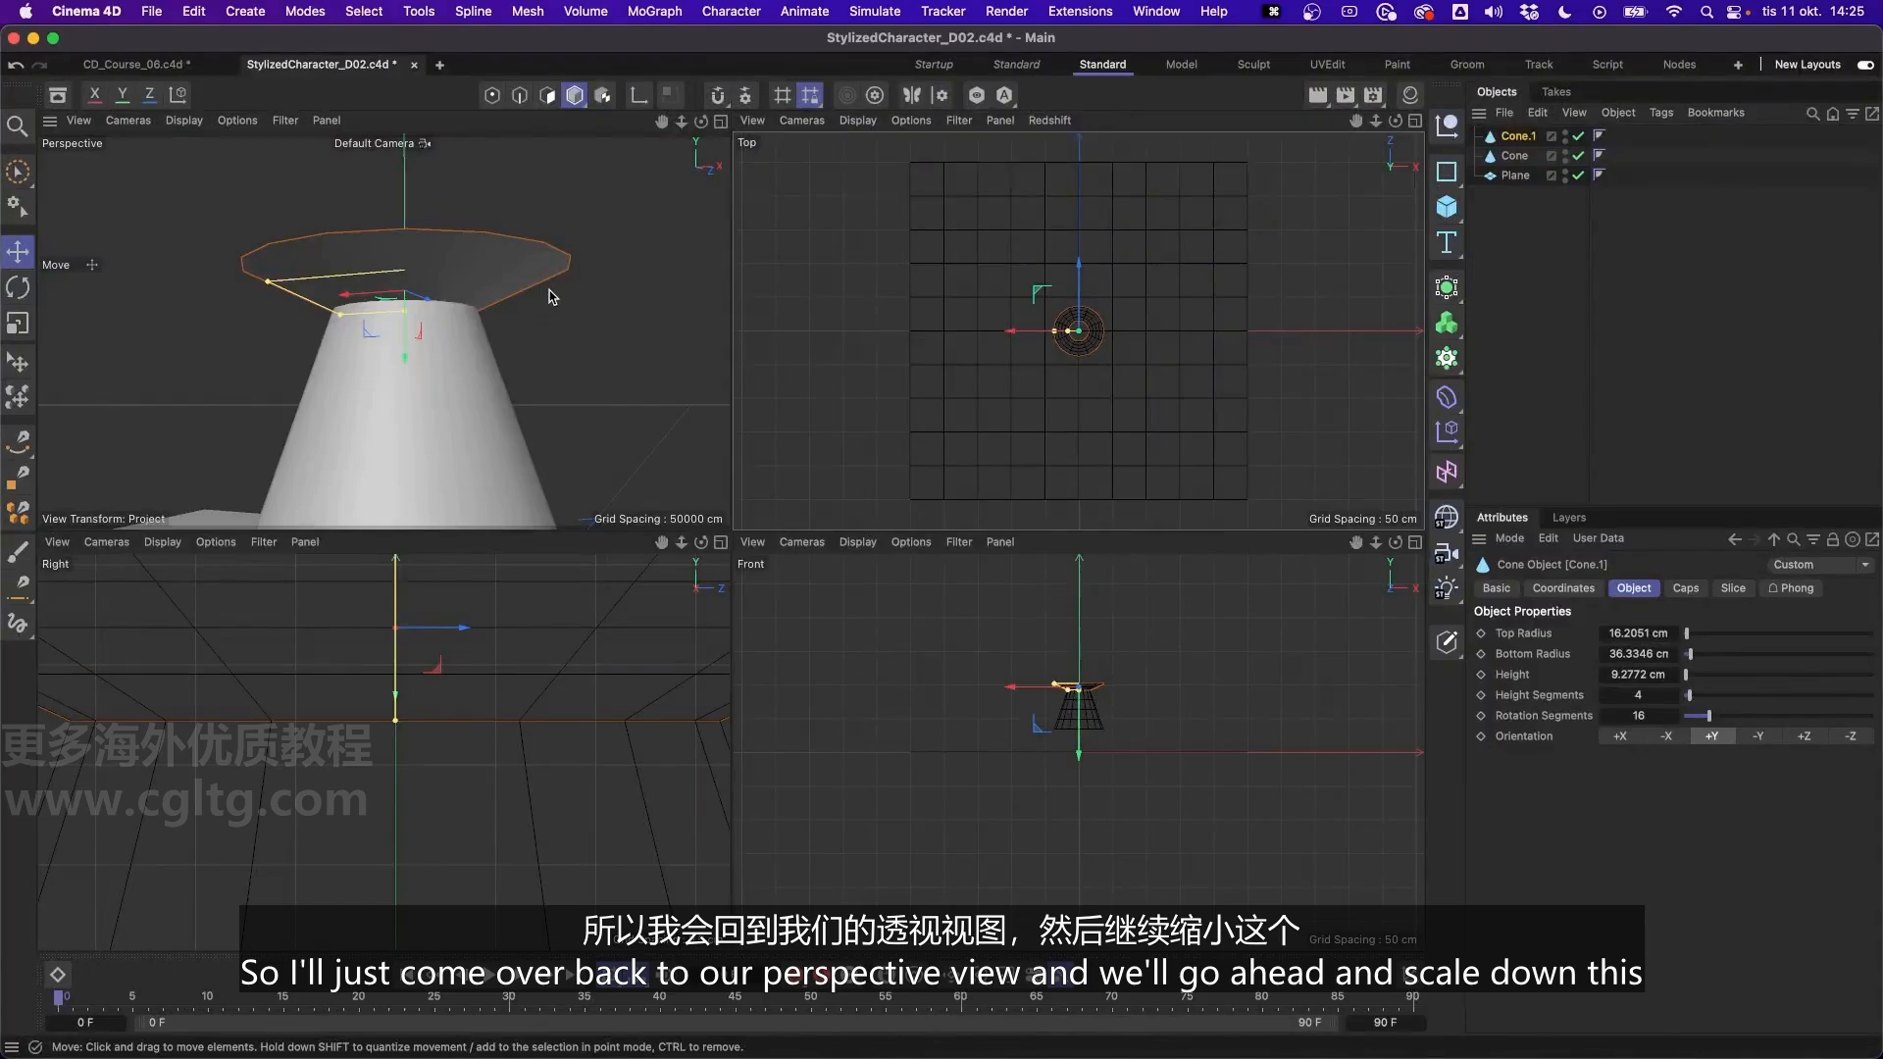
- Narrow the wide rim of the flattened cone in the perspective view to form a small collar, and deselect it
middle_click(550, 296)
alt+drag(782, 429, 782, 454)
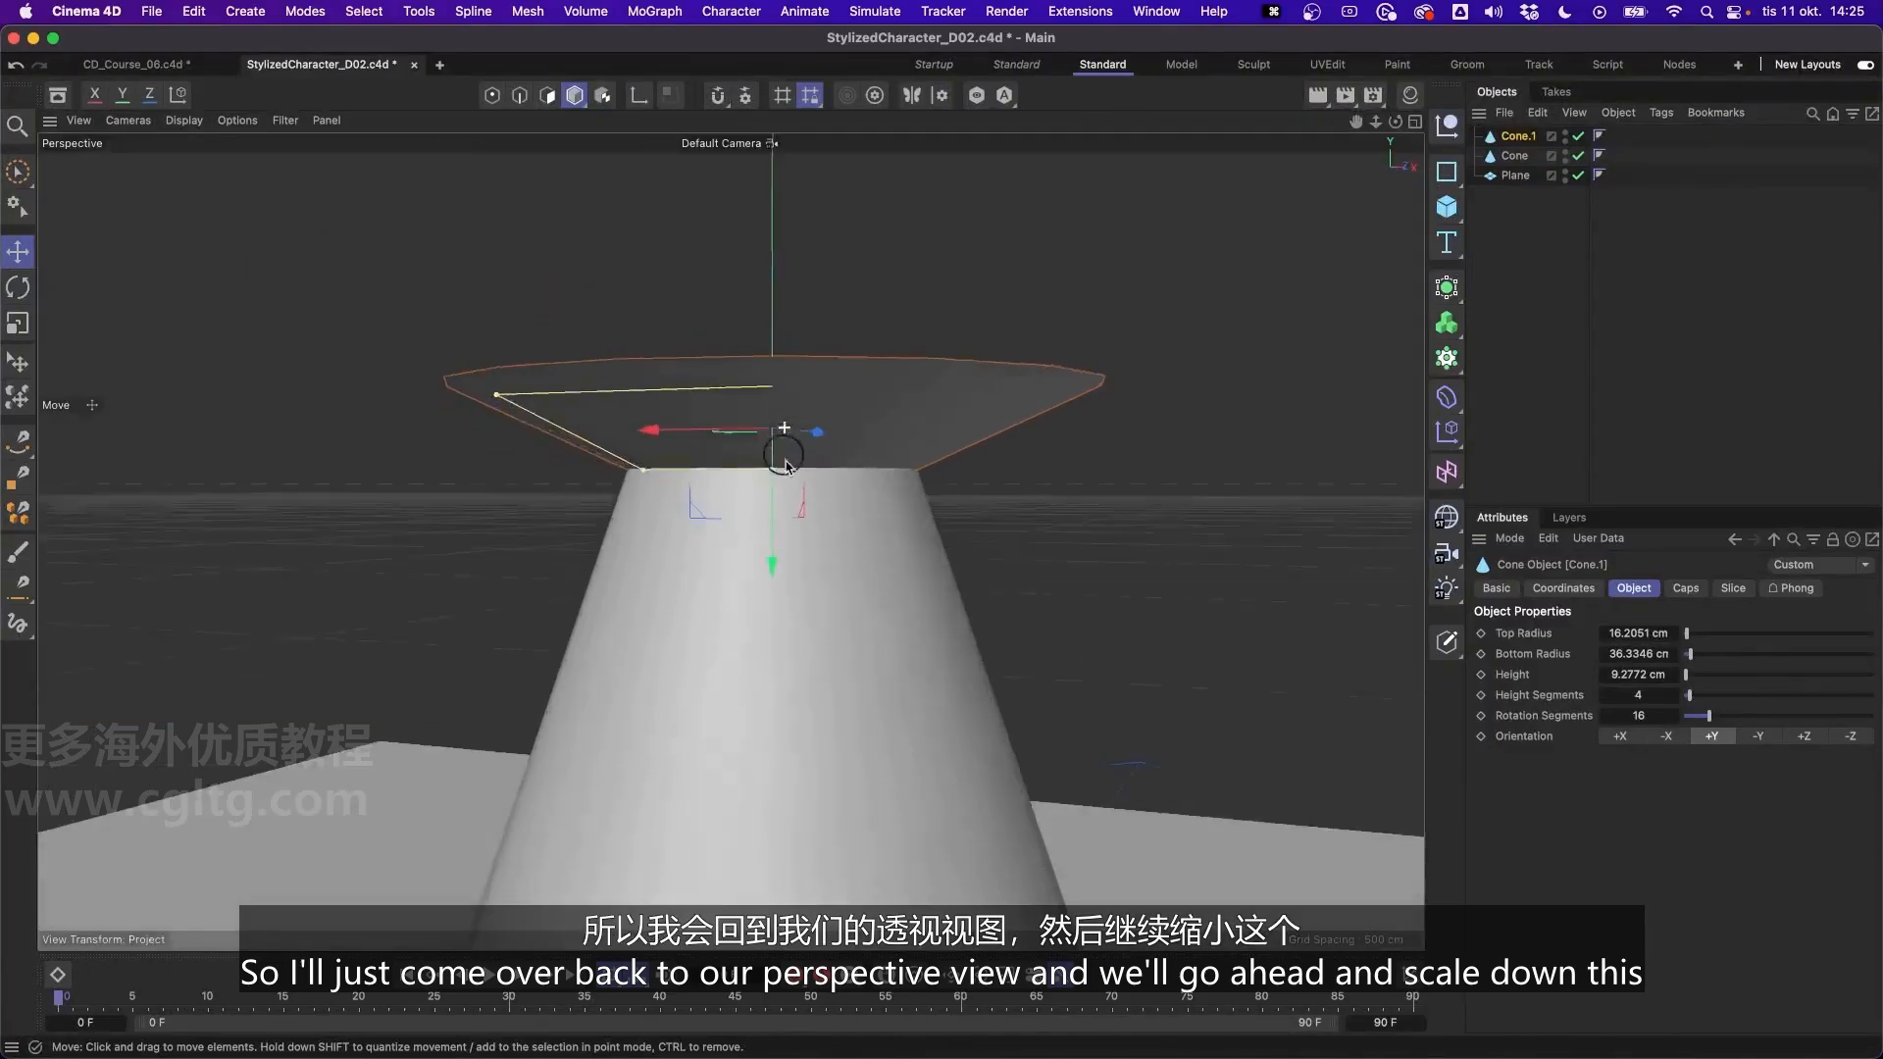
alt+middle_drag(782, 454, 931, 496)
alt+drag(948, 491, 966, 540)
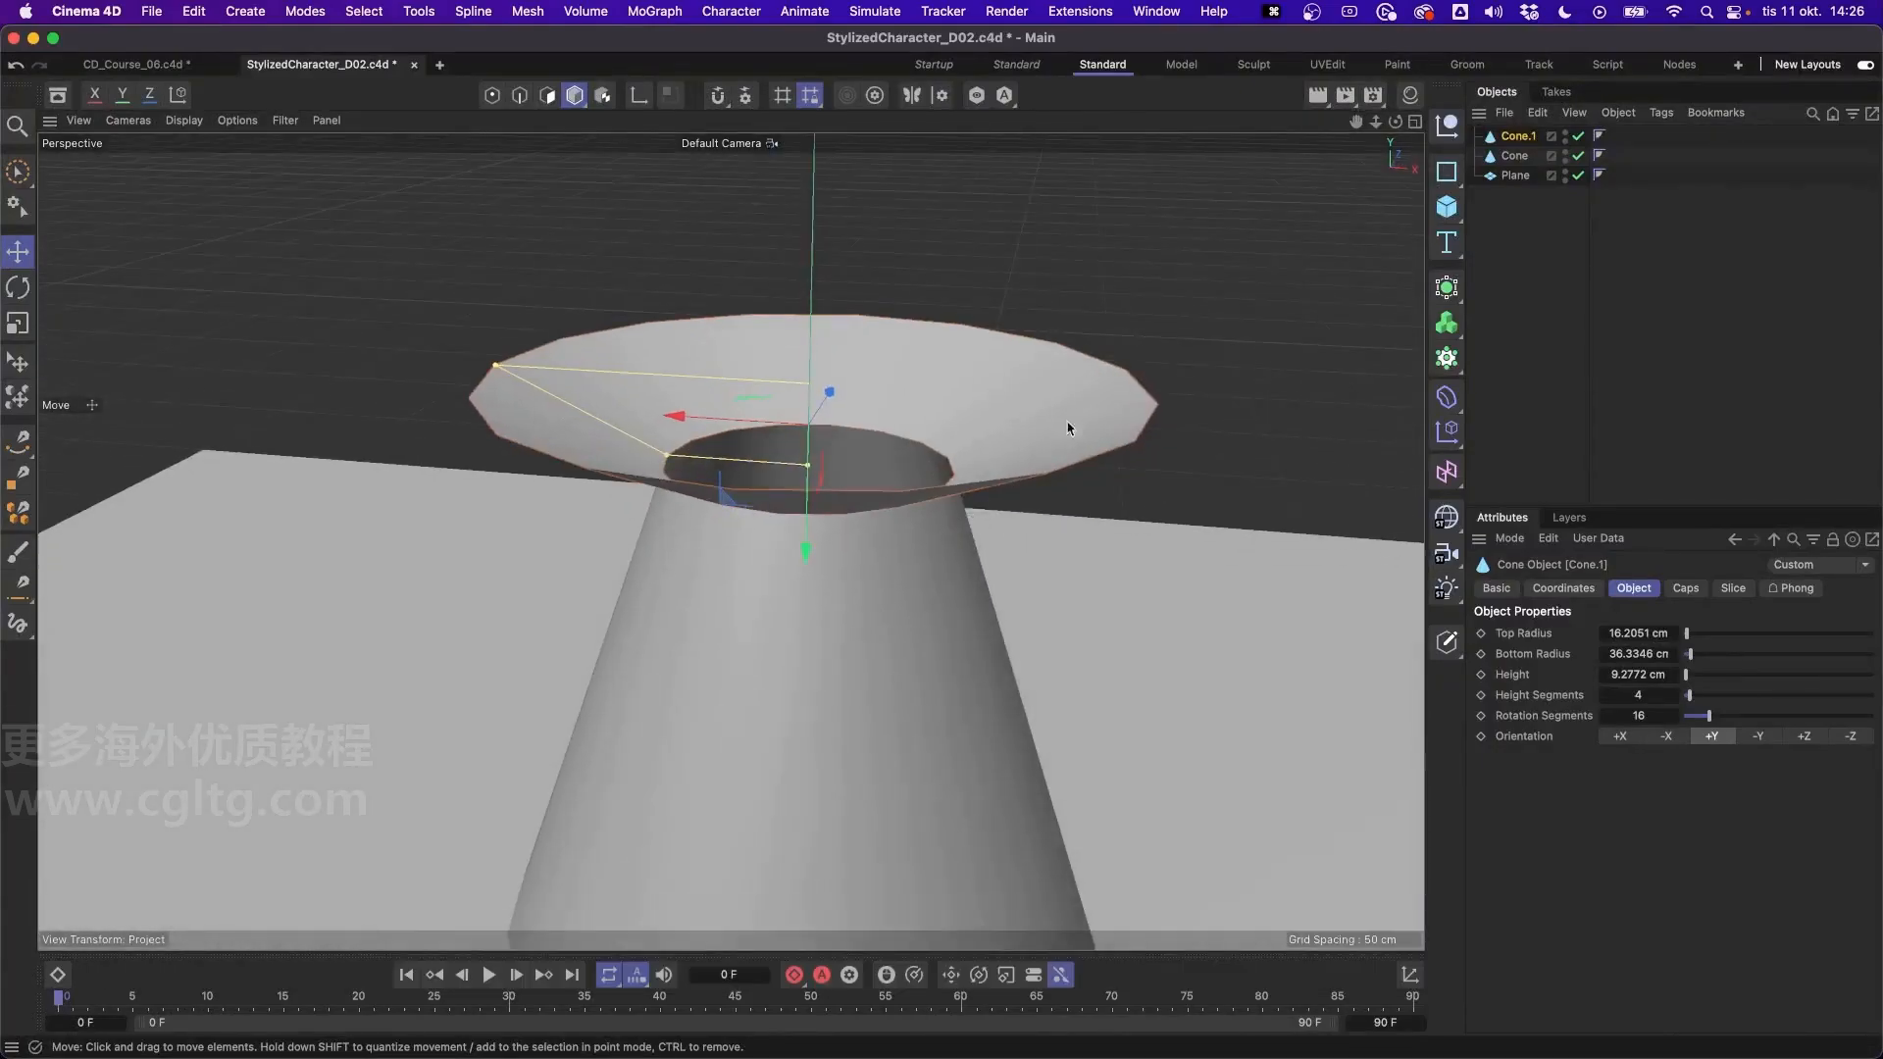
mouse_move(959, 431)
alt+mouse_down()
mouse_move(962, 337)
mouse_move(756, 415)
mouse_move(804, 471)
mouse_move(996, 446)
mouse_move(1029, 461)
mouse_move(1047, 394)
alt+mouse_up()
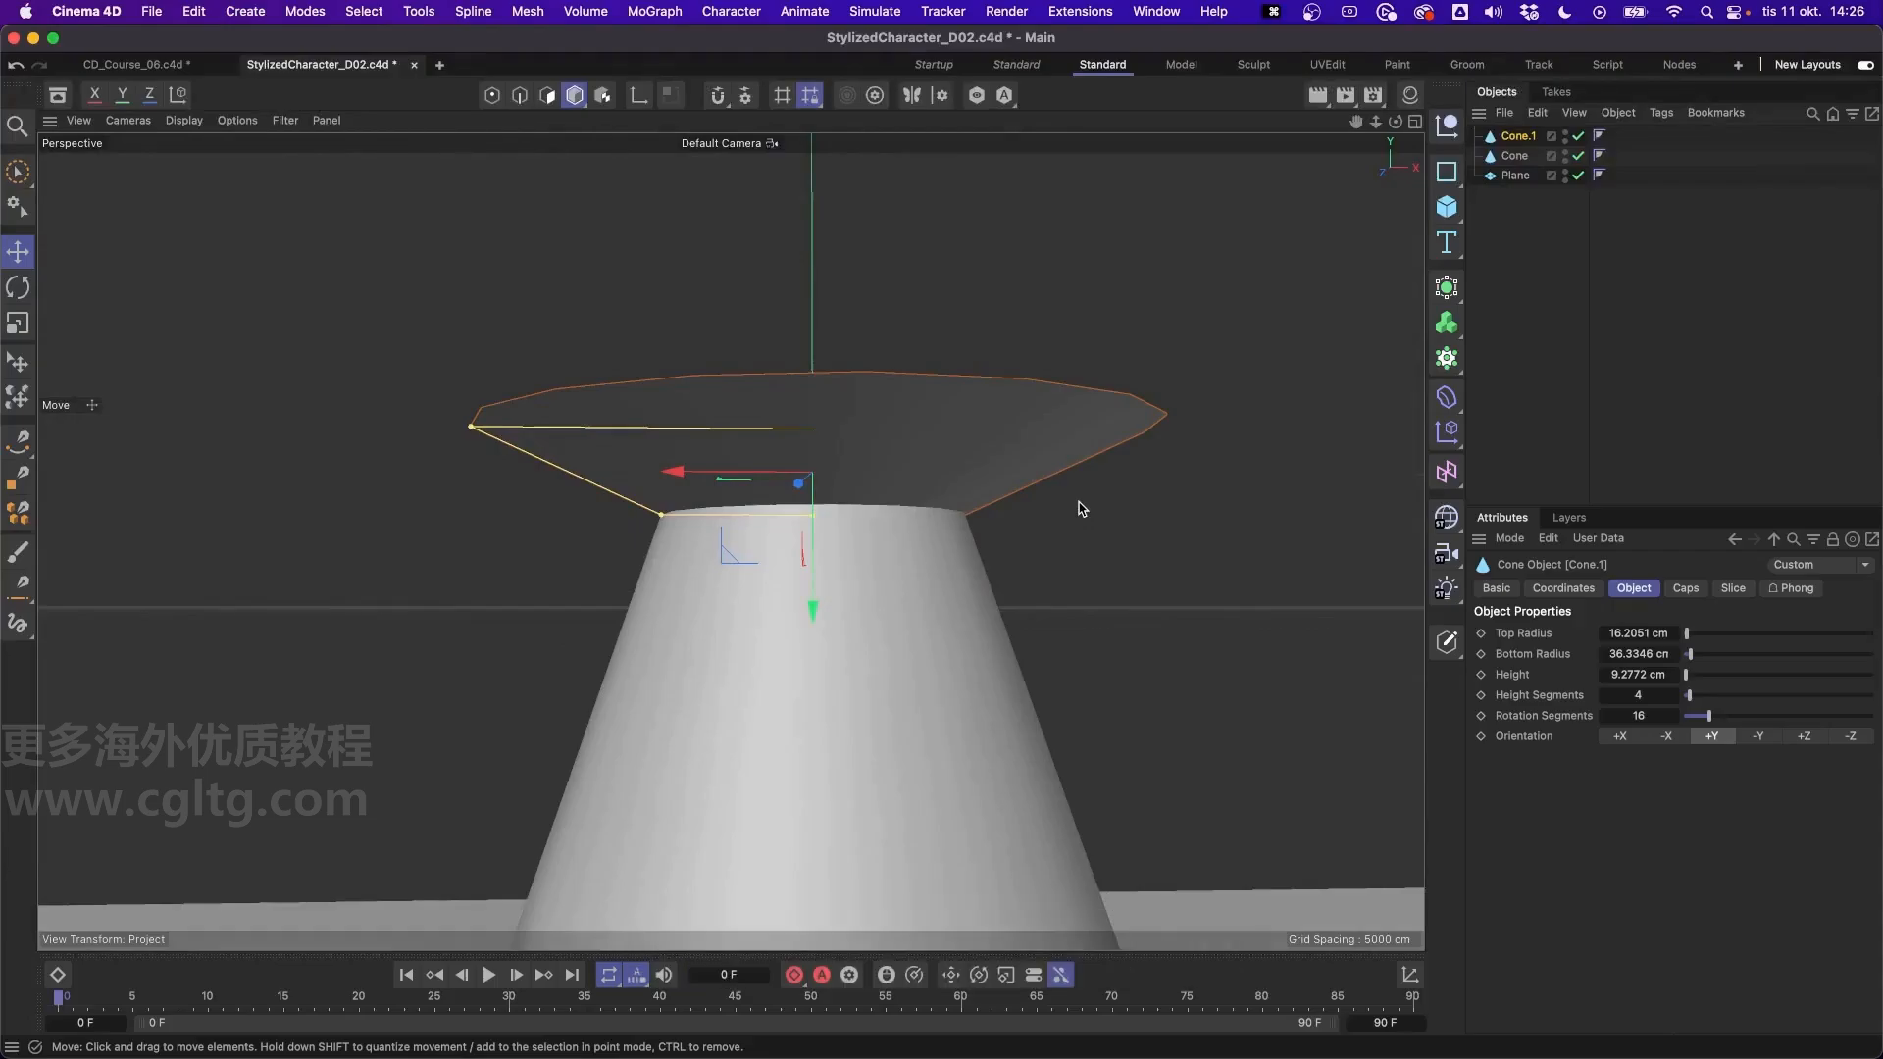
alt+drag(648, 424, 712, 439)
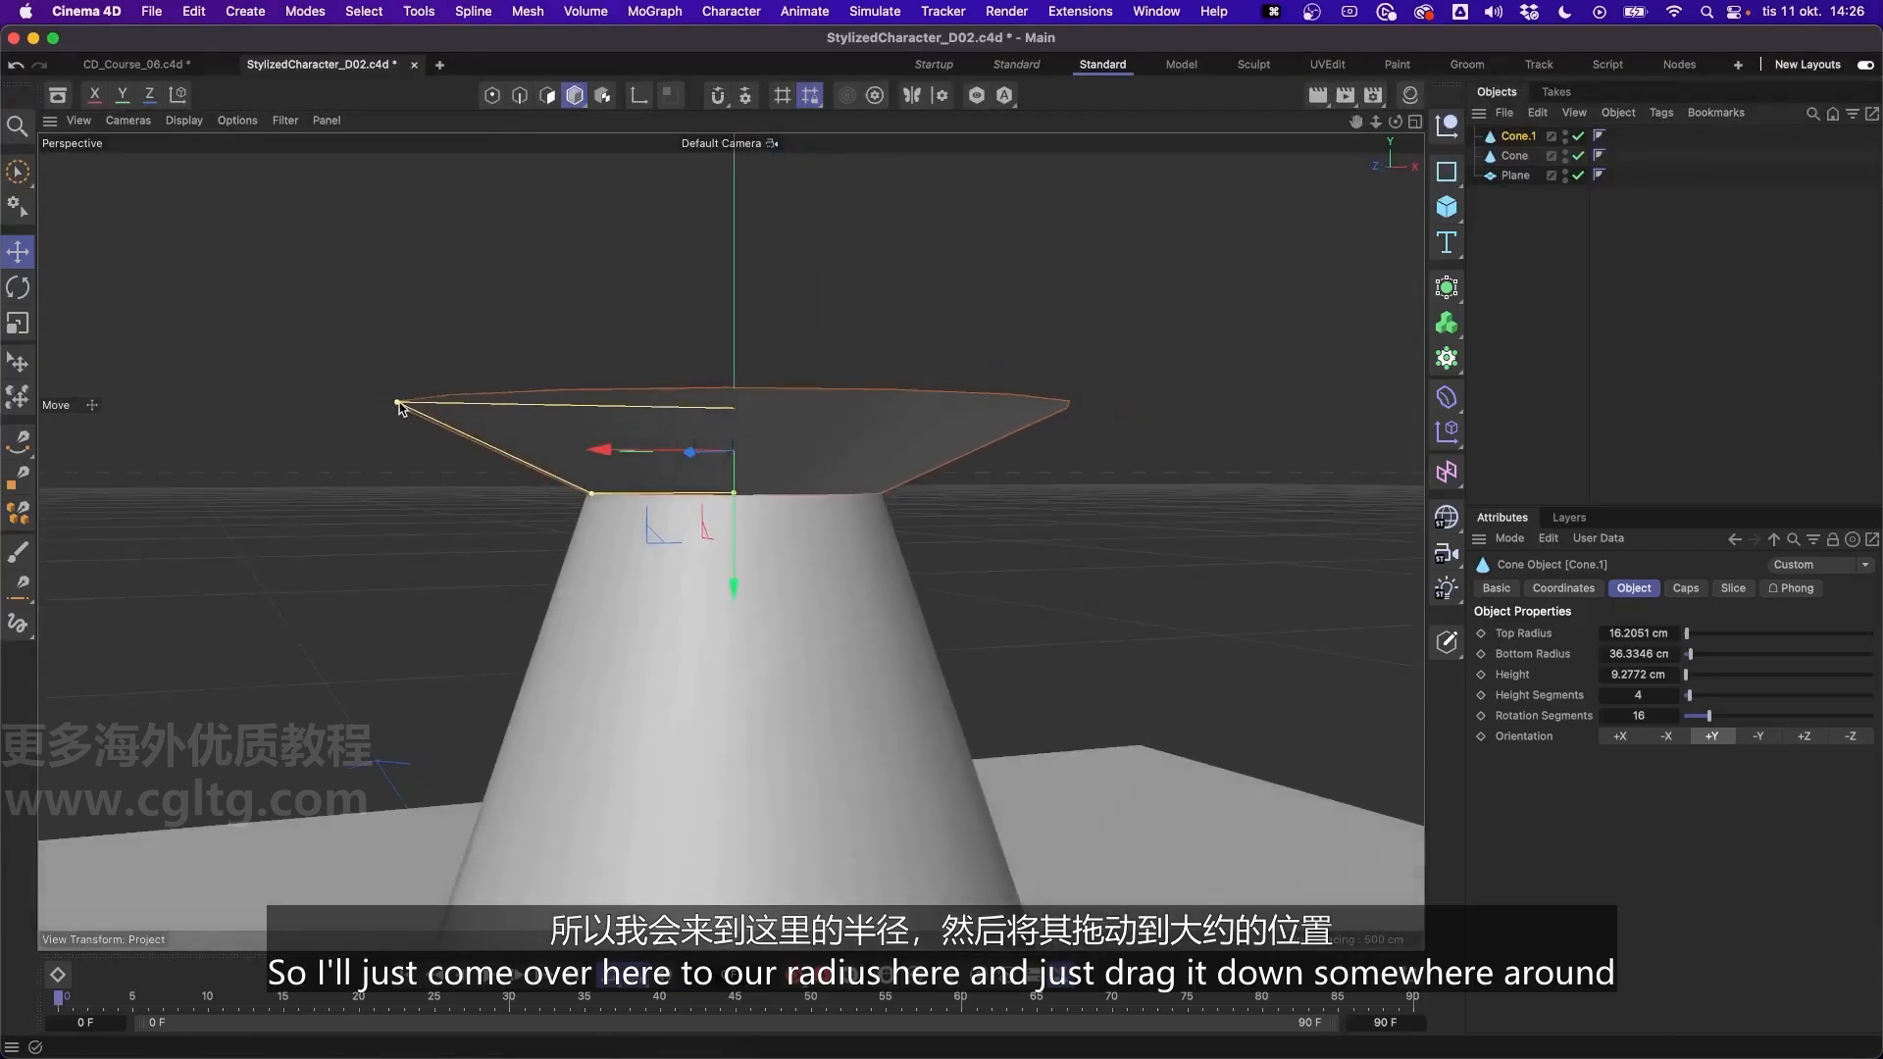
drag(400, 403, 706, 488)
click(1112, 416)
- Add a sphere primitive for the head and raise it along the Y axis to the height of the collar
alt+drag(798, 416, 798, 462)
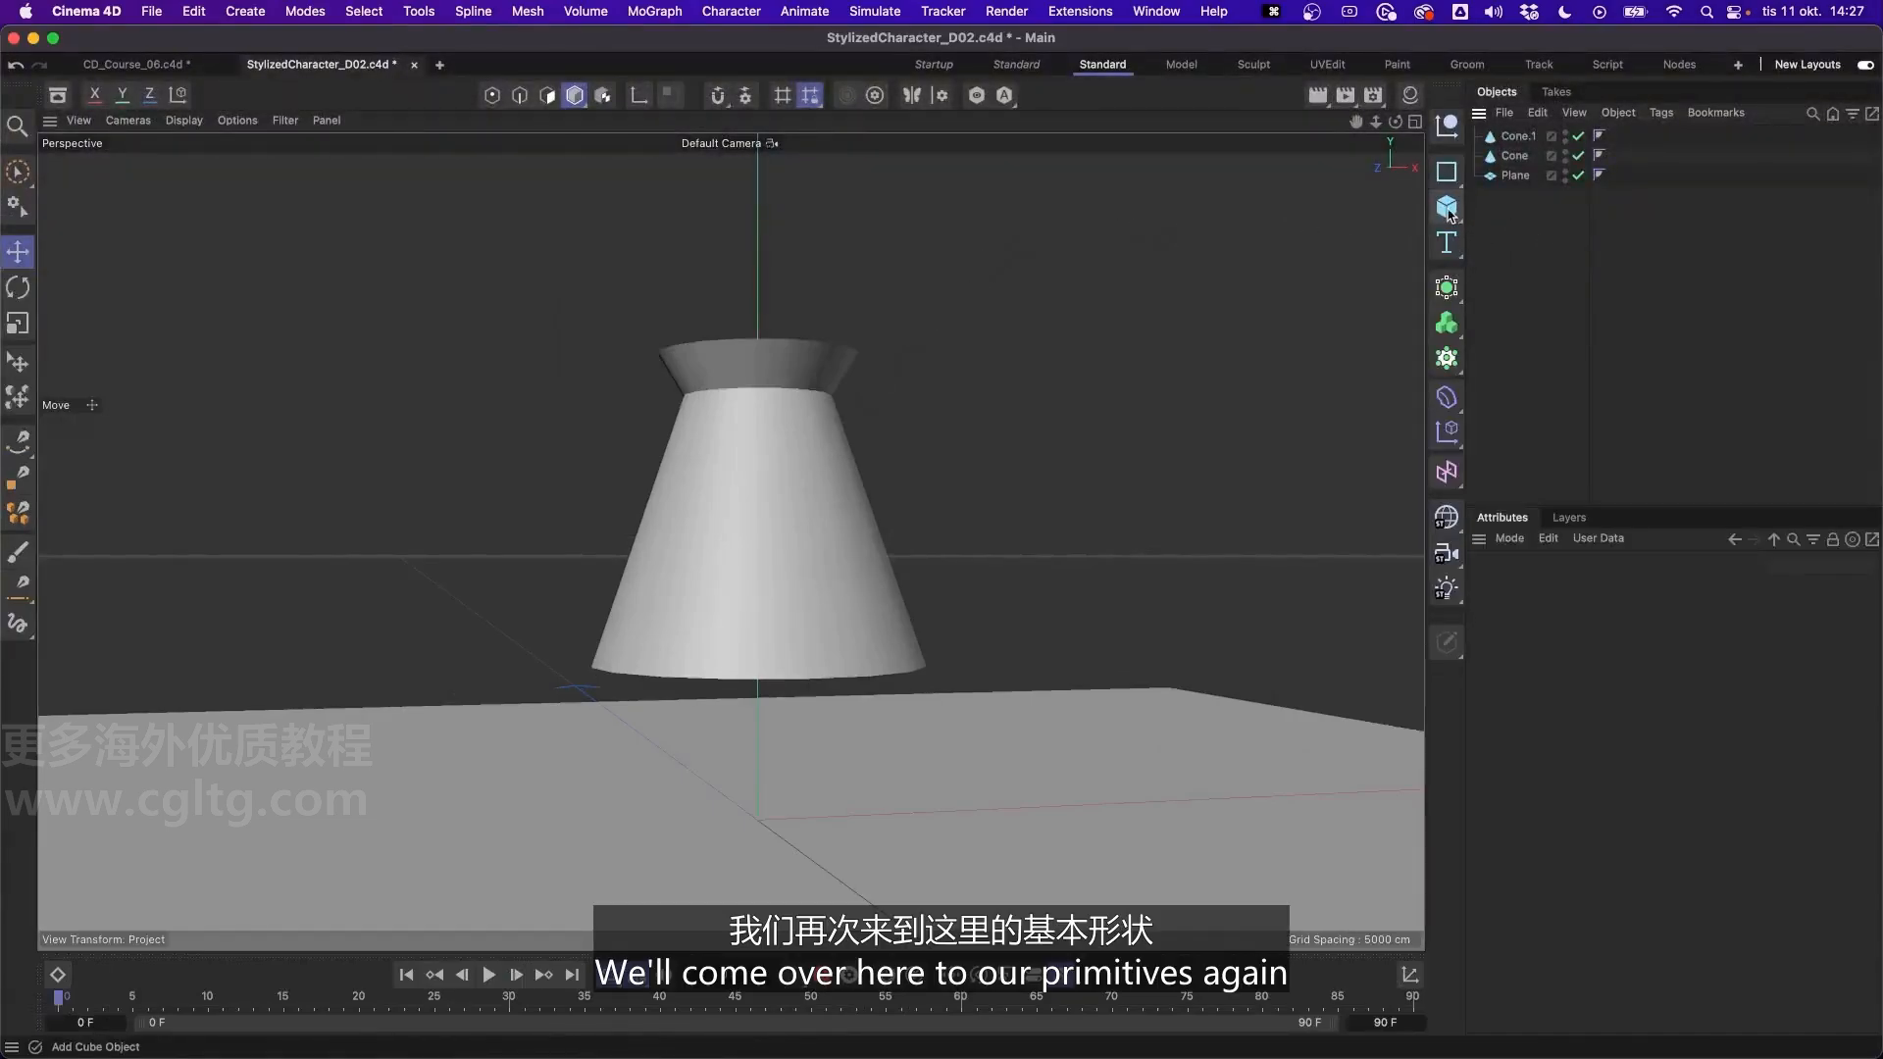
drag(1449, 213, 1649, 308)
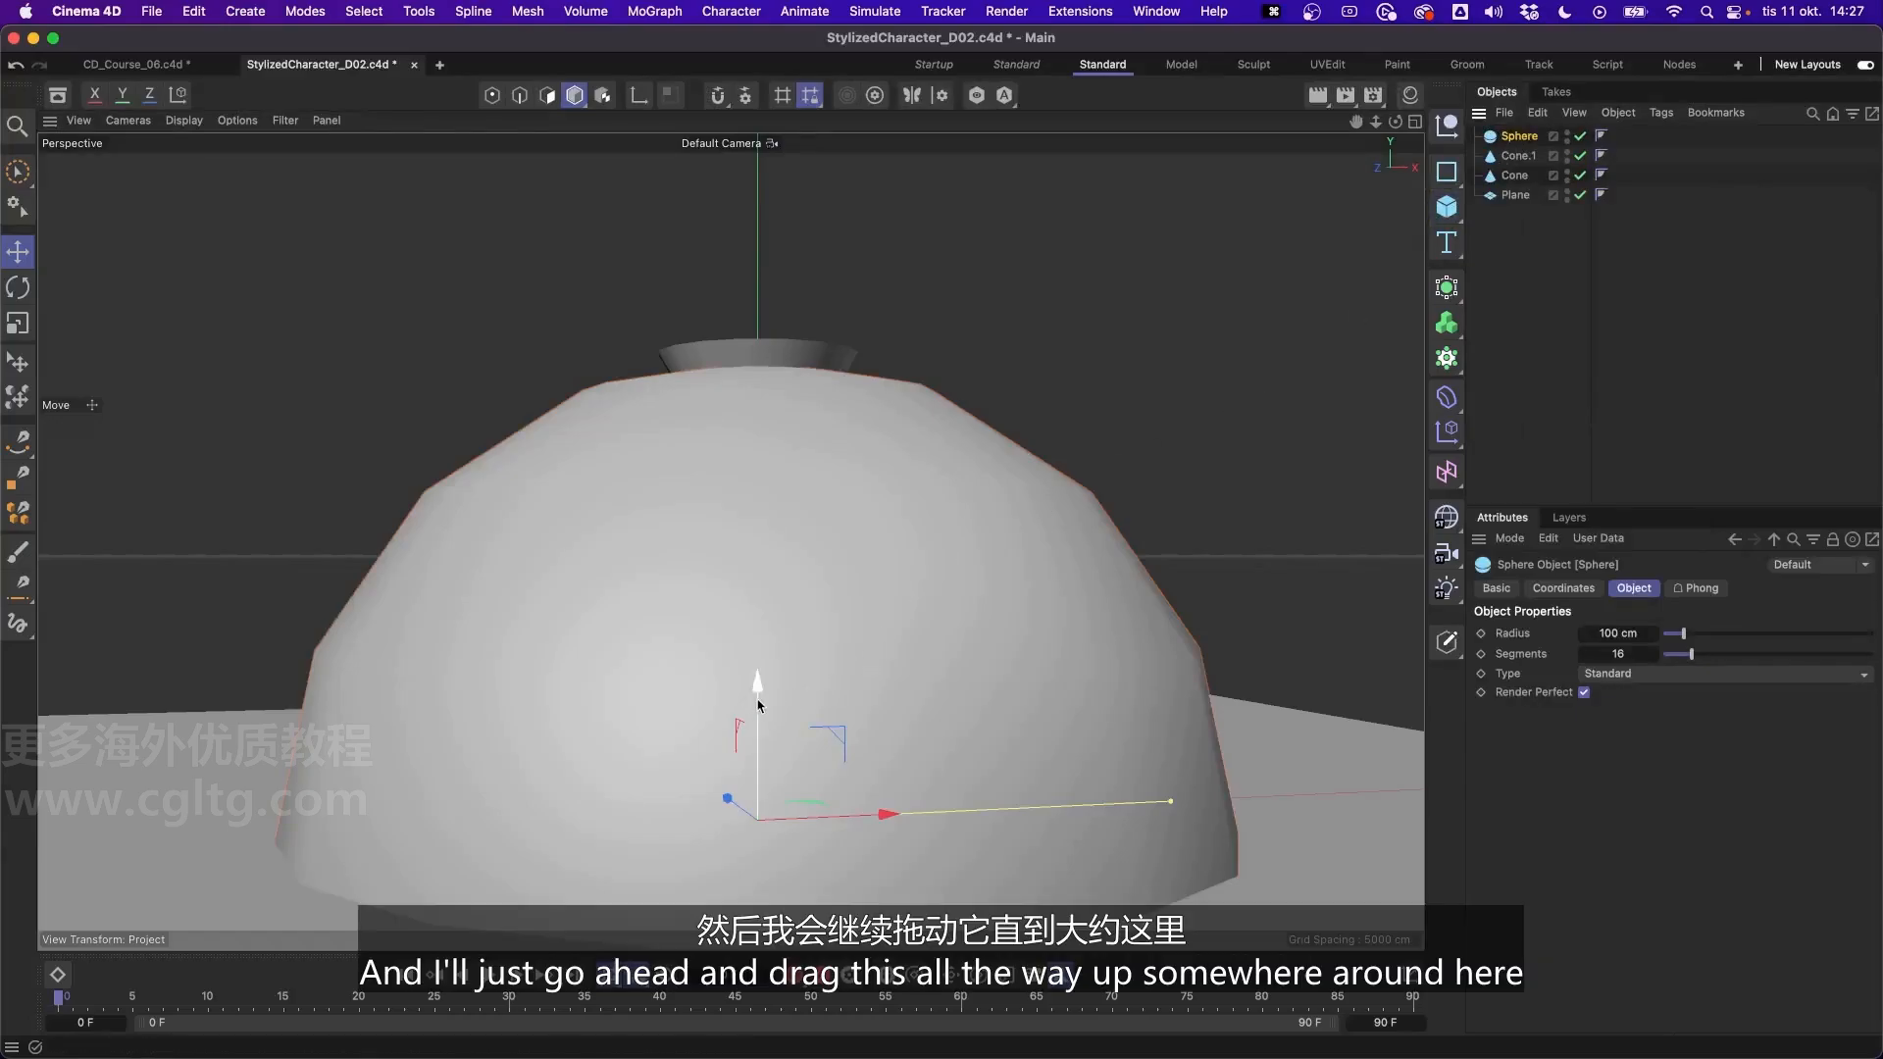
drag(771, 704, 824, 232)
scroll(896, 323, down, 6)
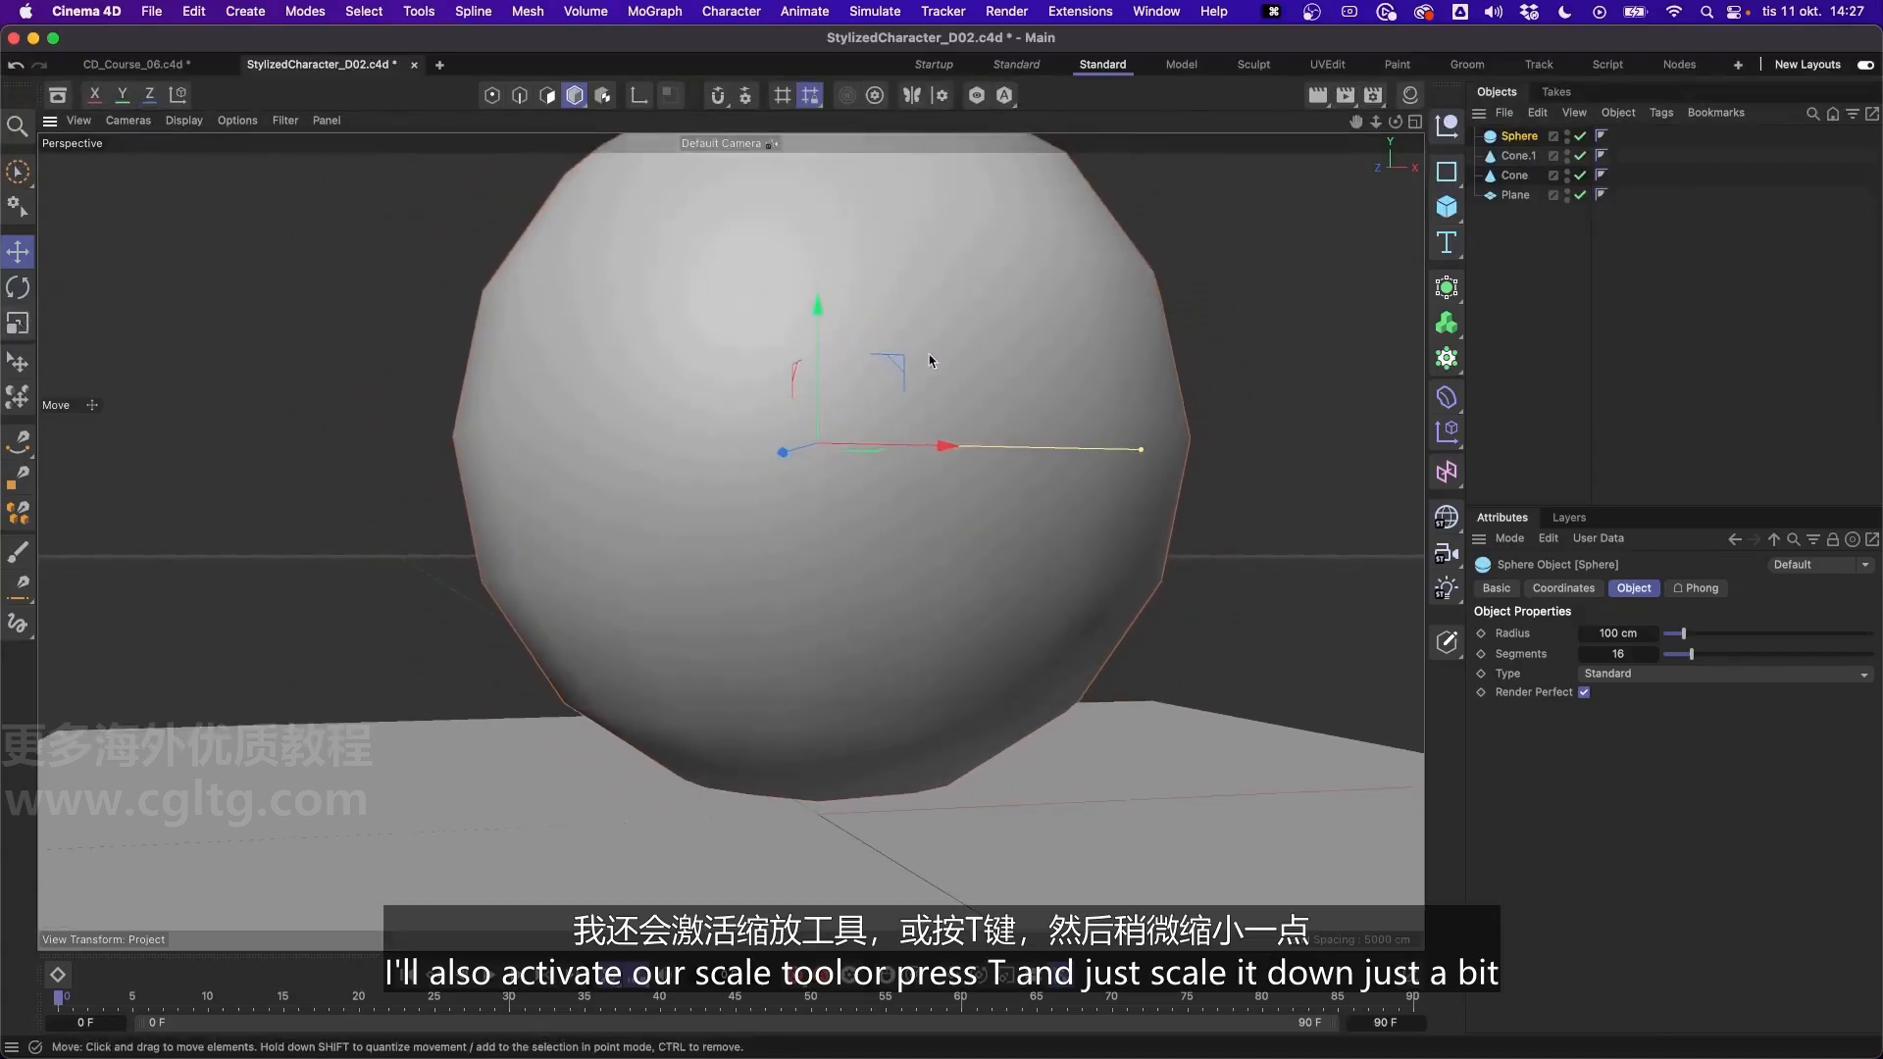
- Scale the sphere down uniformly to a radius of about 20 cm
key(t)
drag(1216, 378, 556, 480)
drag(1045, 527, 1143, 512)
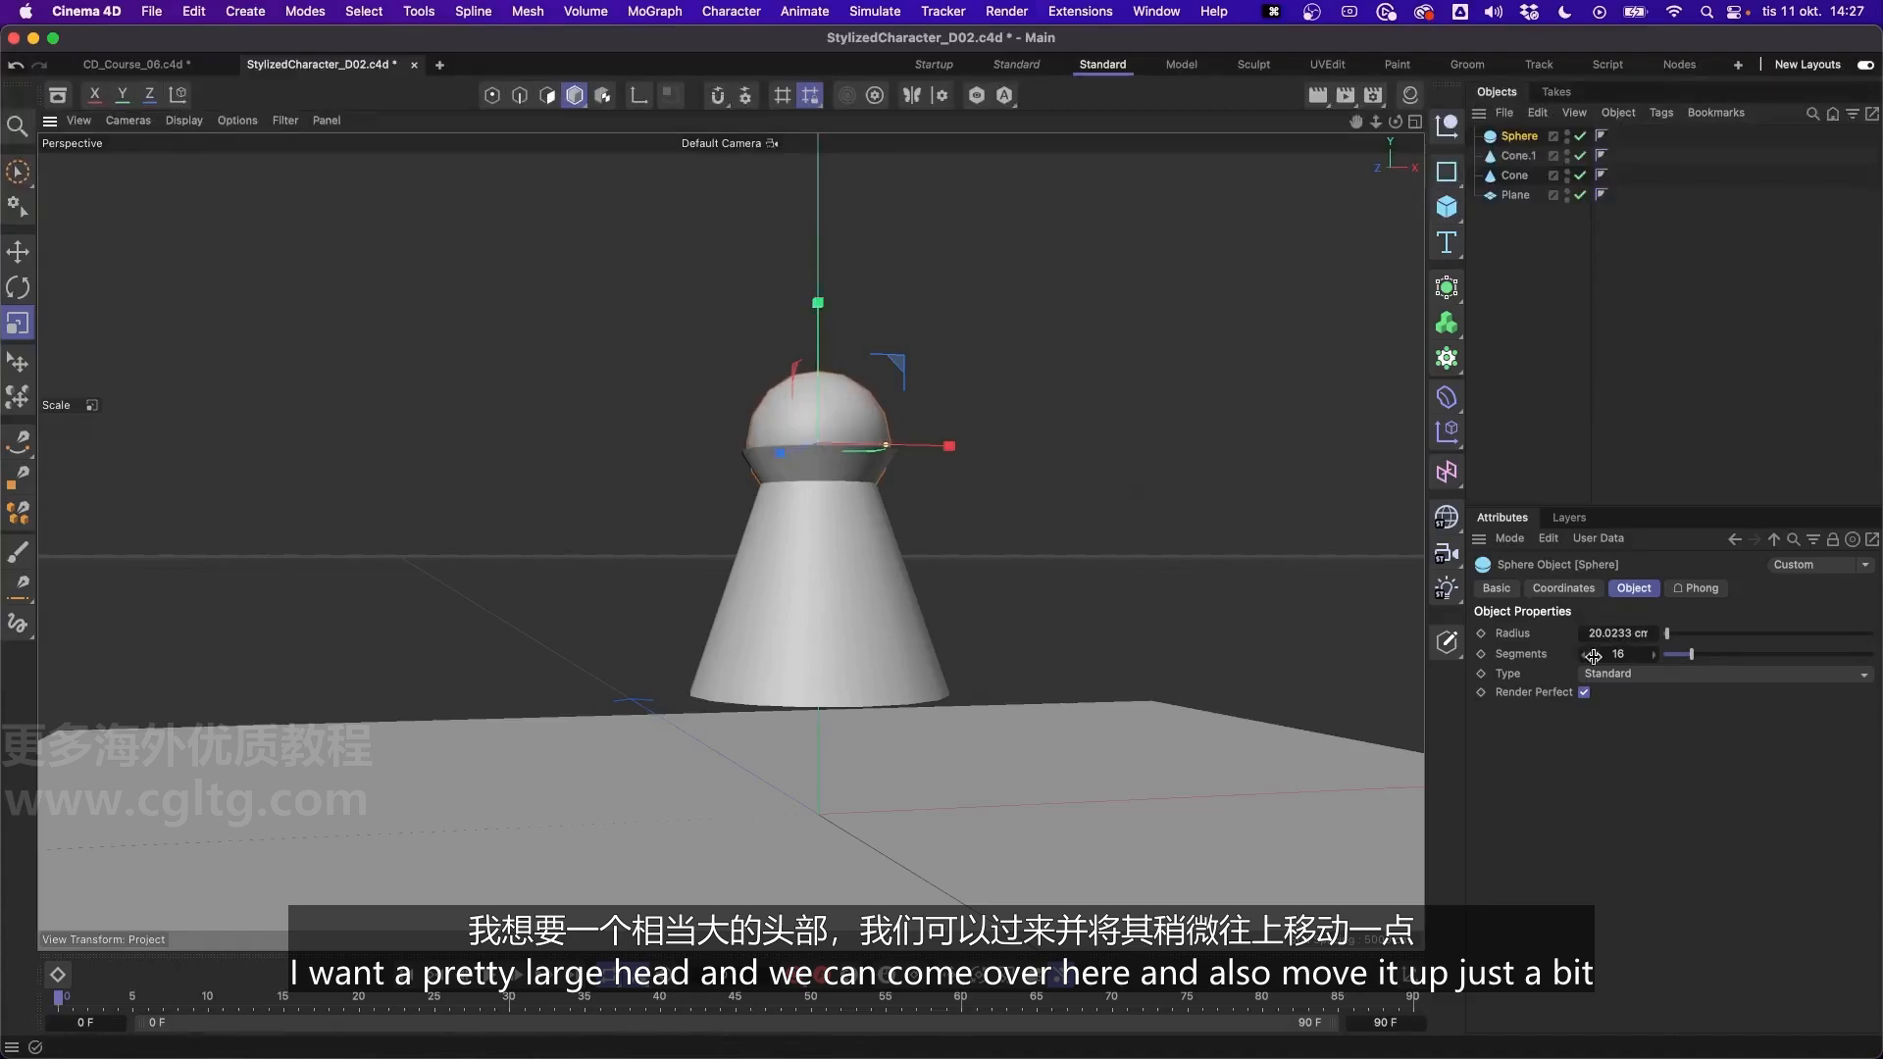
- Raise the head sphere along the Y axis to a position of about 110 cm, clear of the collar
click(1593, 589)
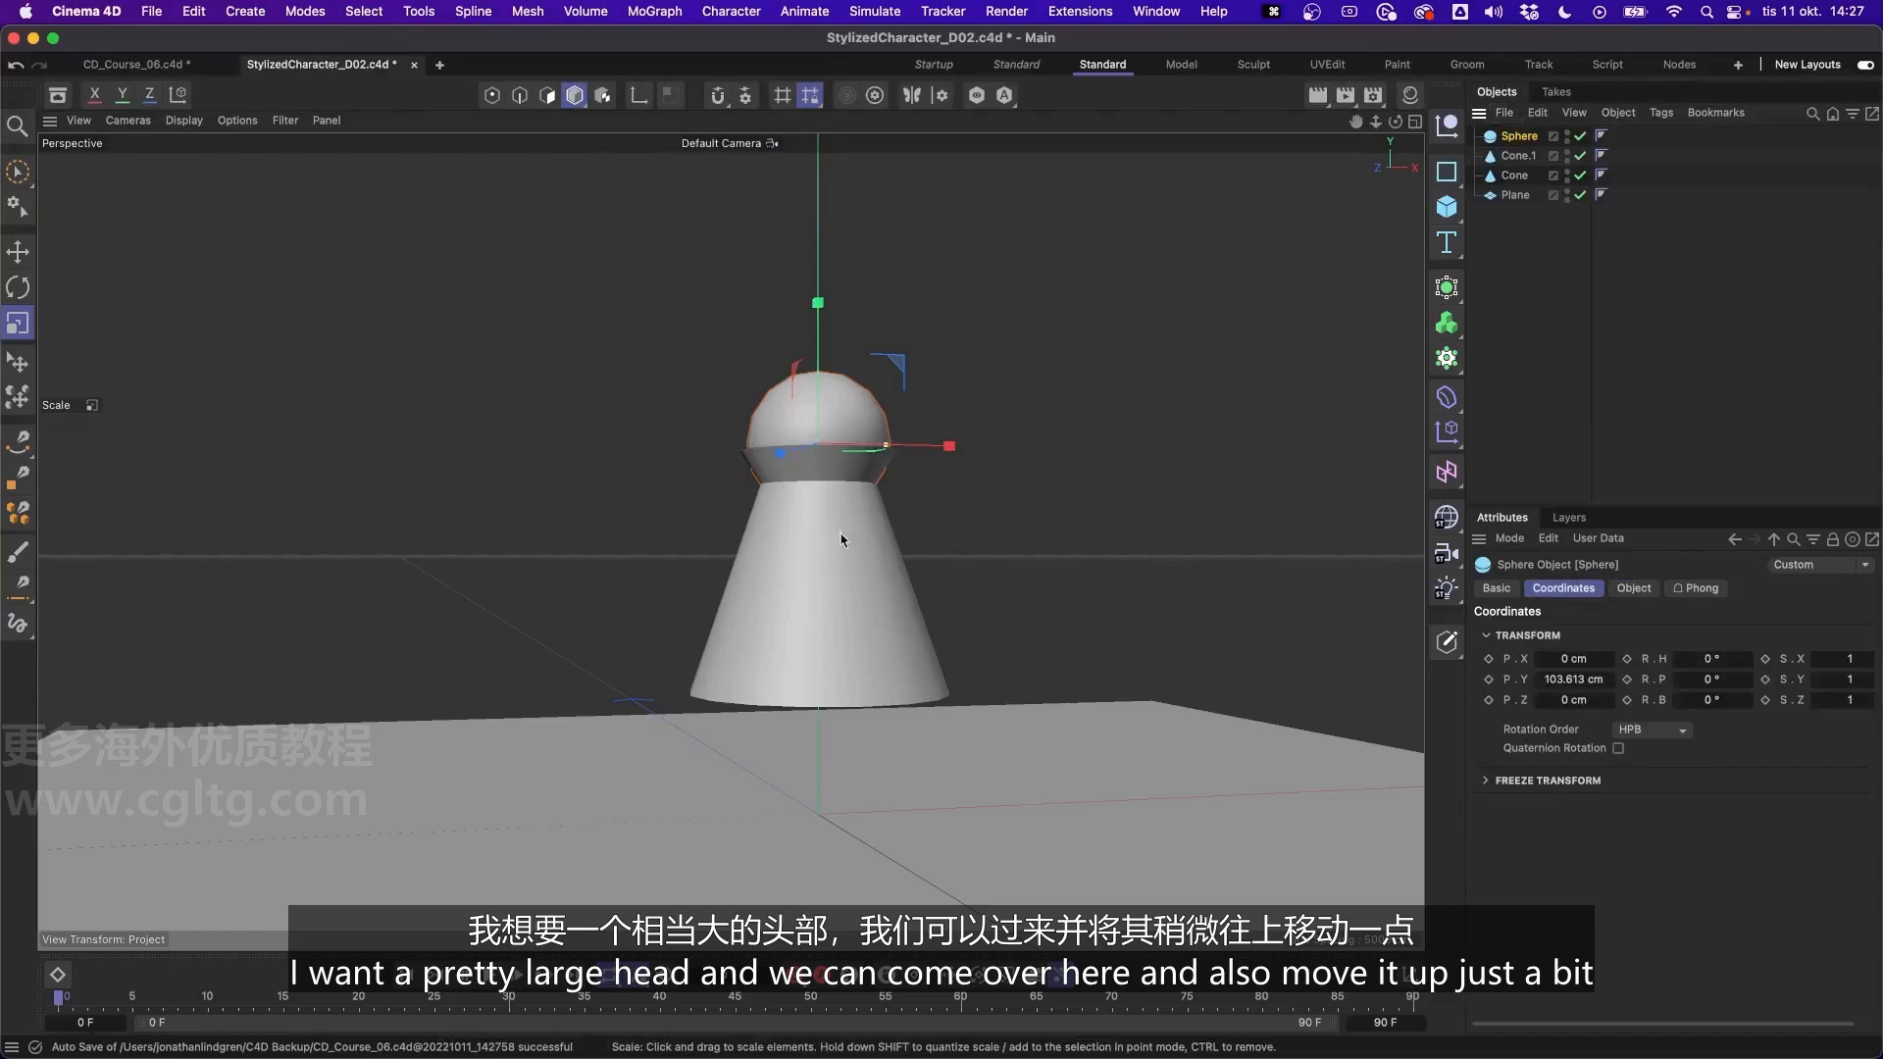
alt+drag(841, 534, 798, 550)
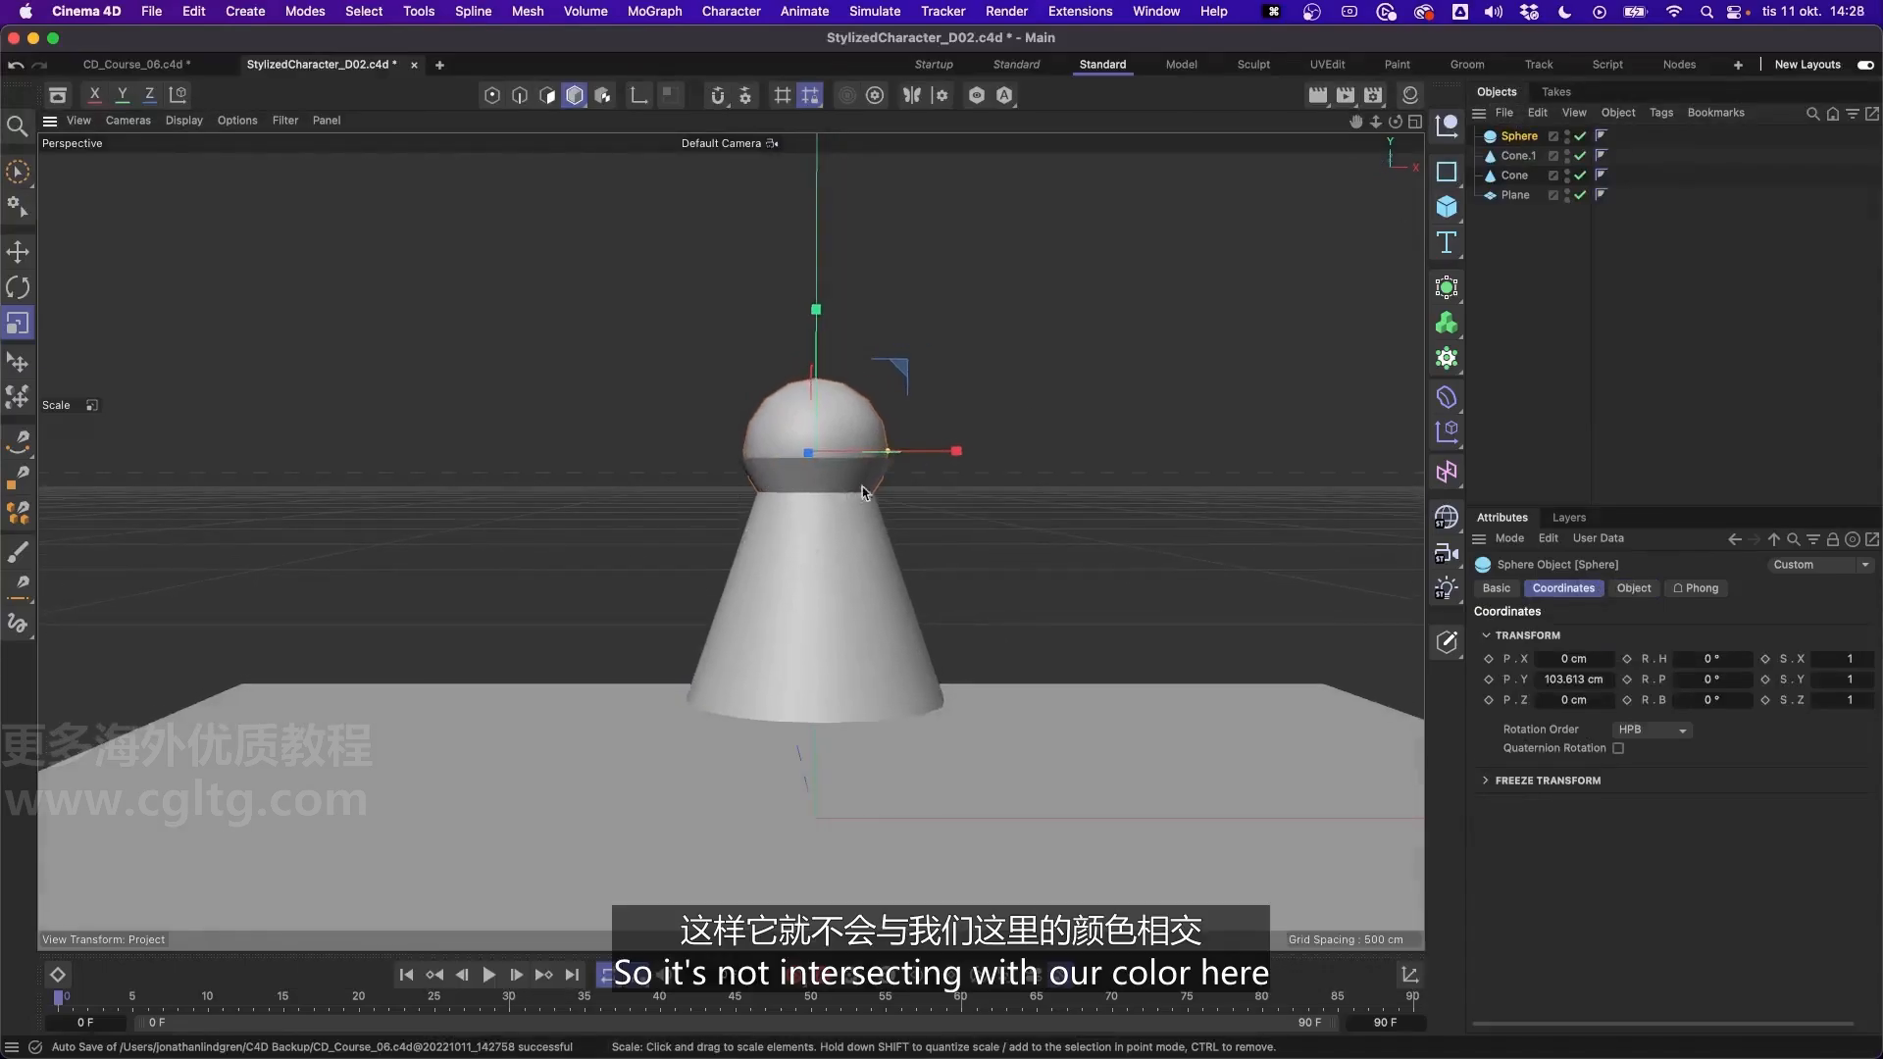
alt+drag(862, 486, 791, 478)
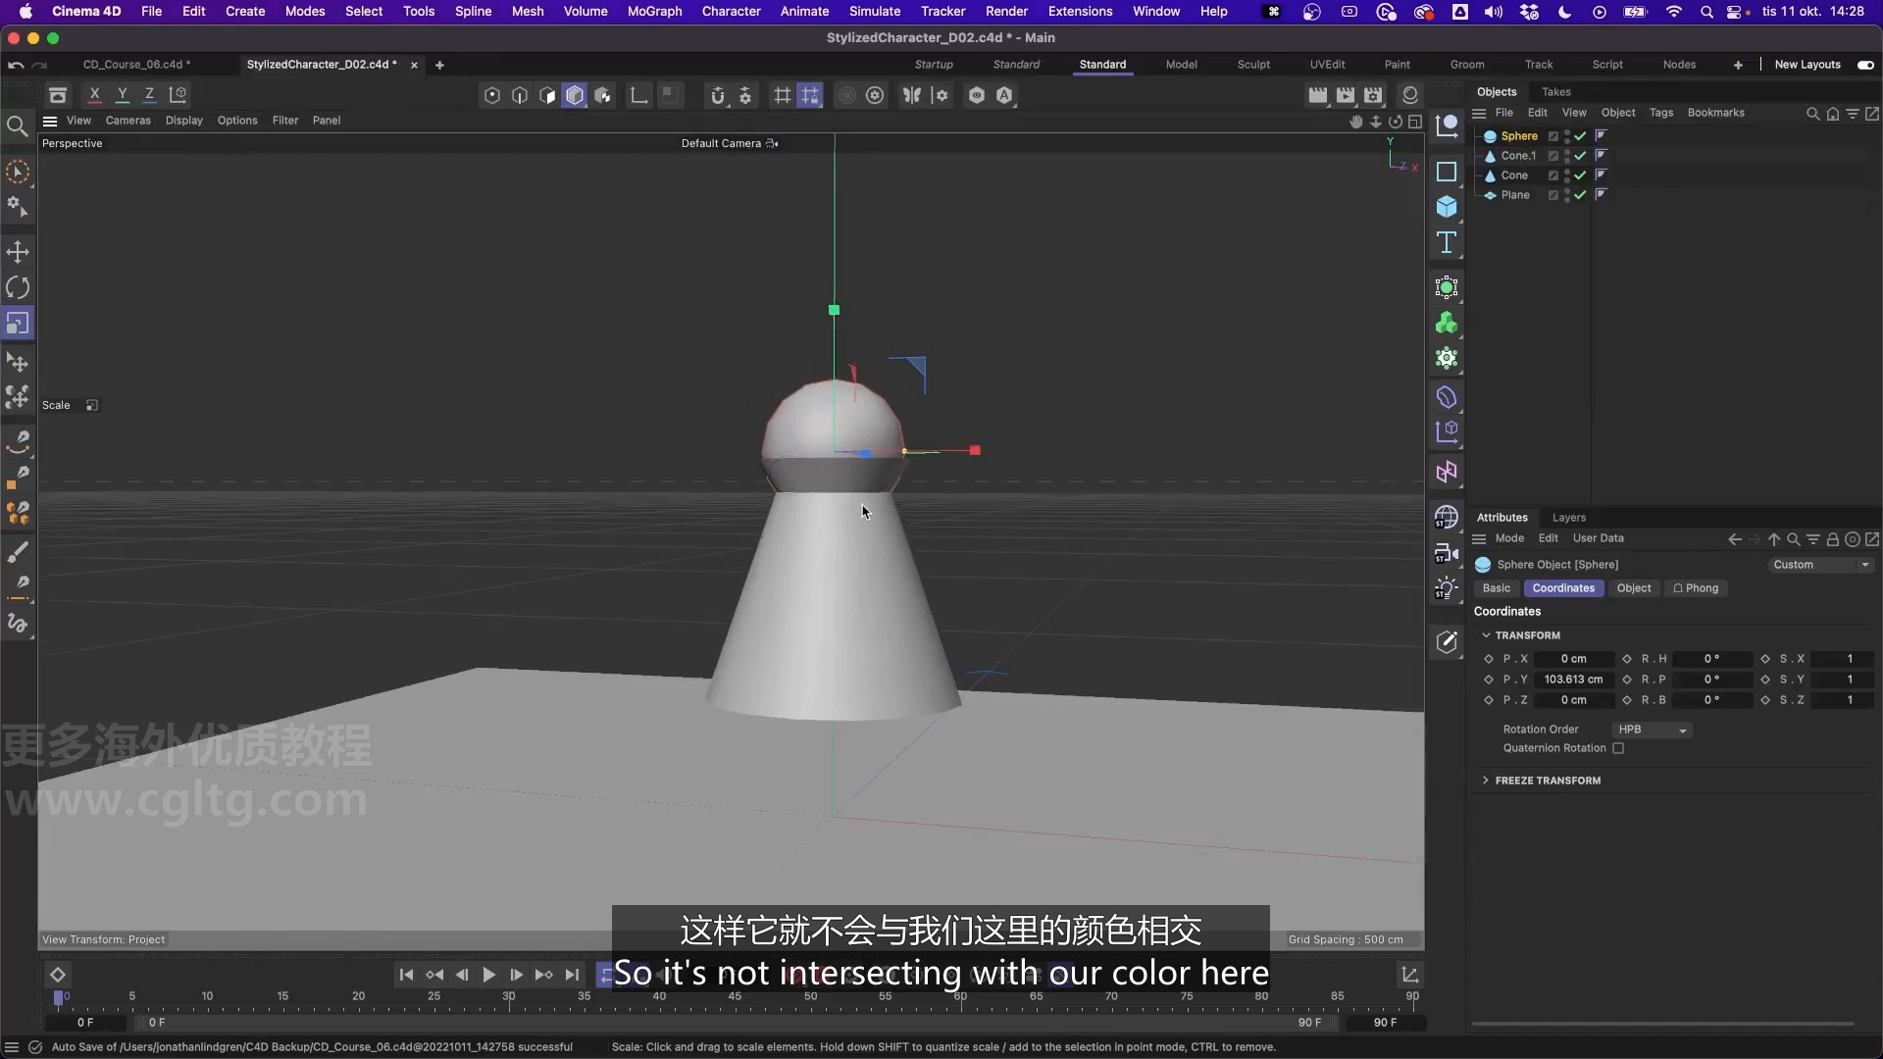
key(e)
drag(830, 365, 835, 312)
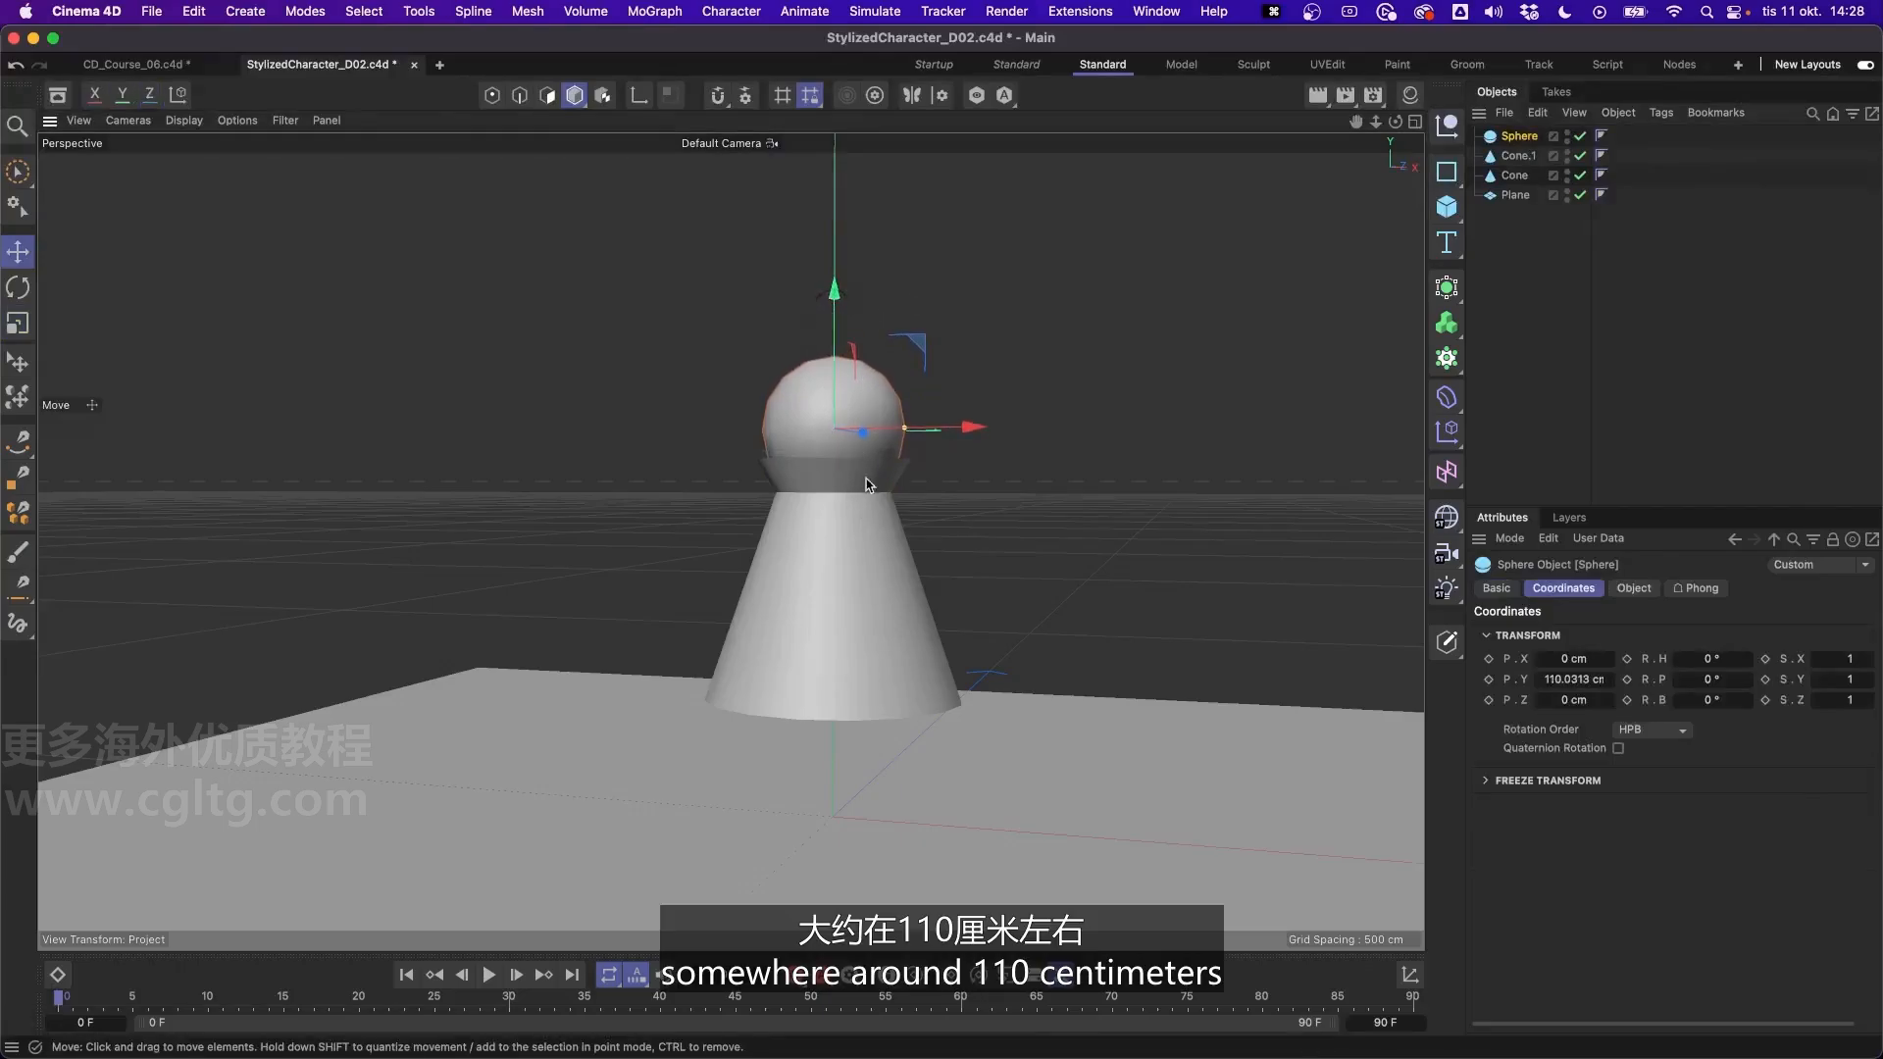
mouse_move(850, 503)
alt+mouse_down()
mouse_move(807, 542)
mouse_move(813, 564)
mouse_move(946, 458)
mouse_move(833, 483)
alt+mouse_up()
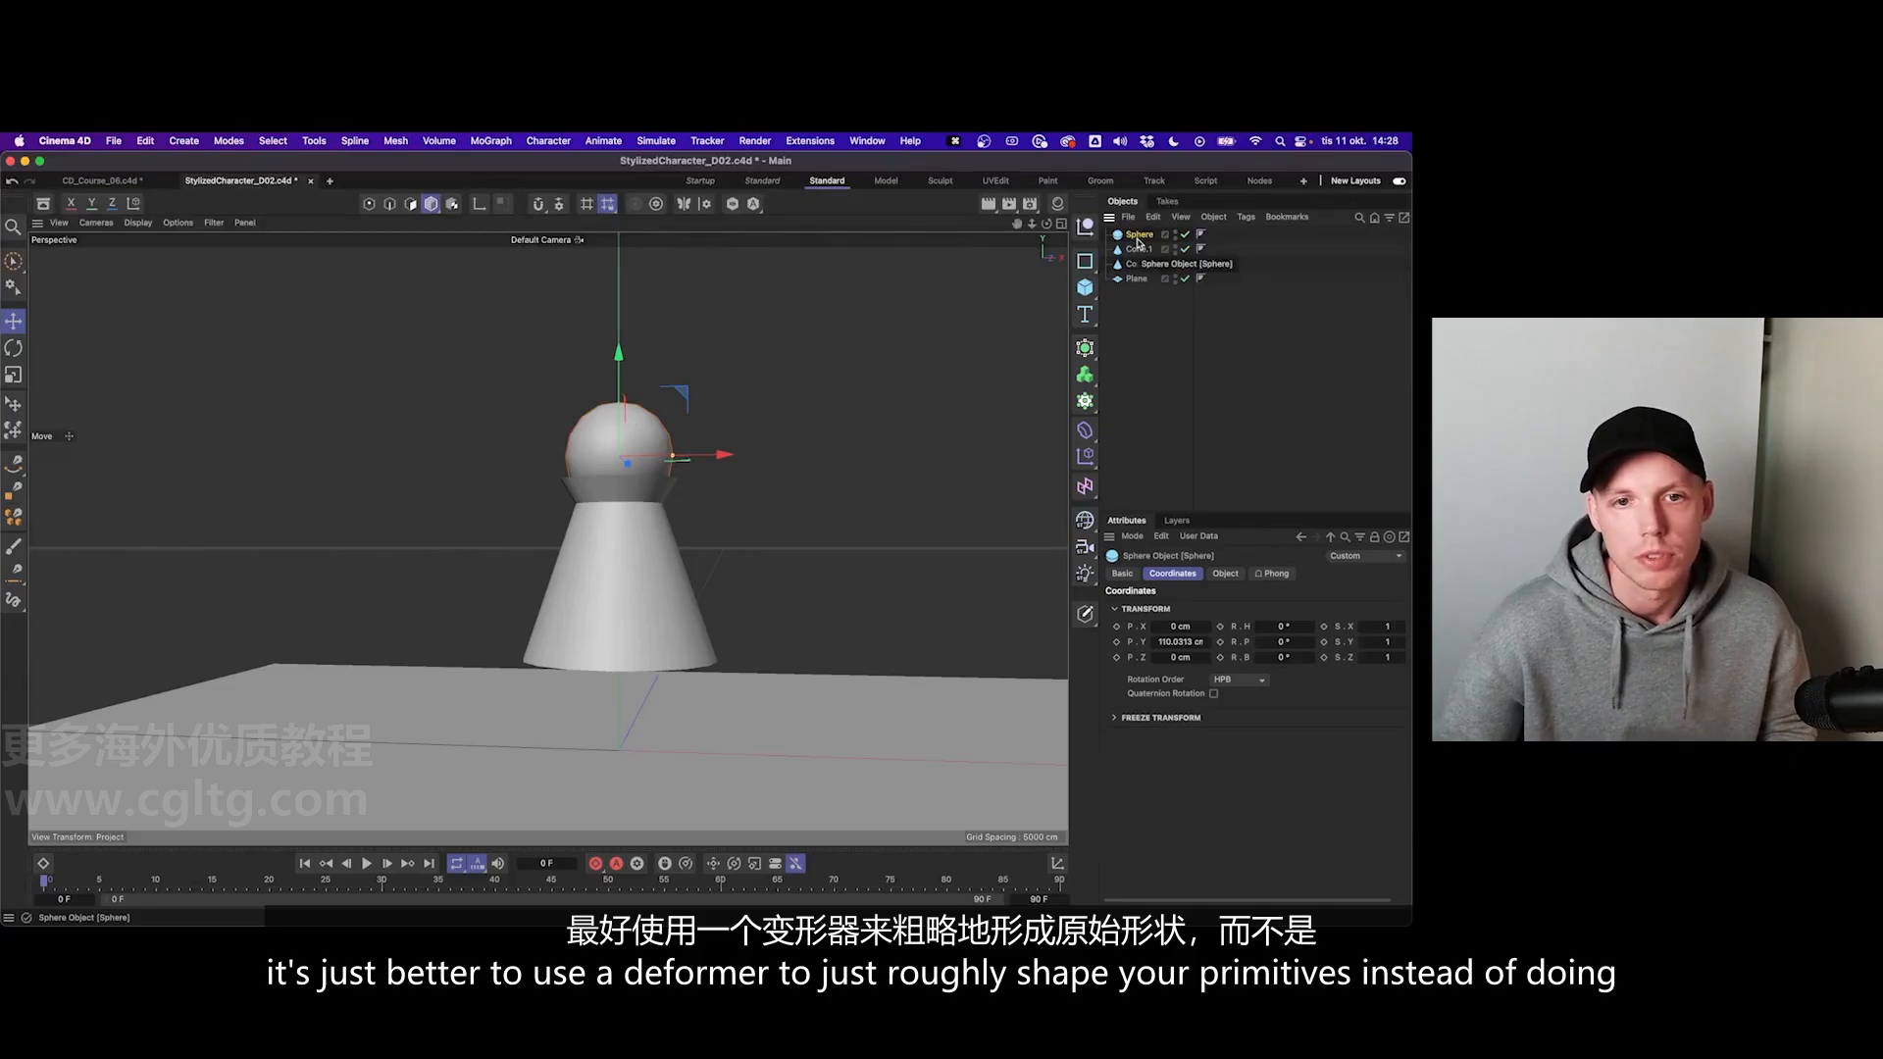
- Add a Taper deformer to the scene and increase its strength to about 31%
click(1085, 429)
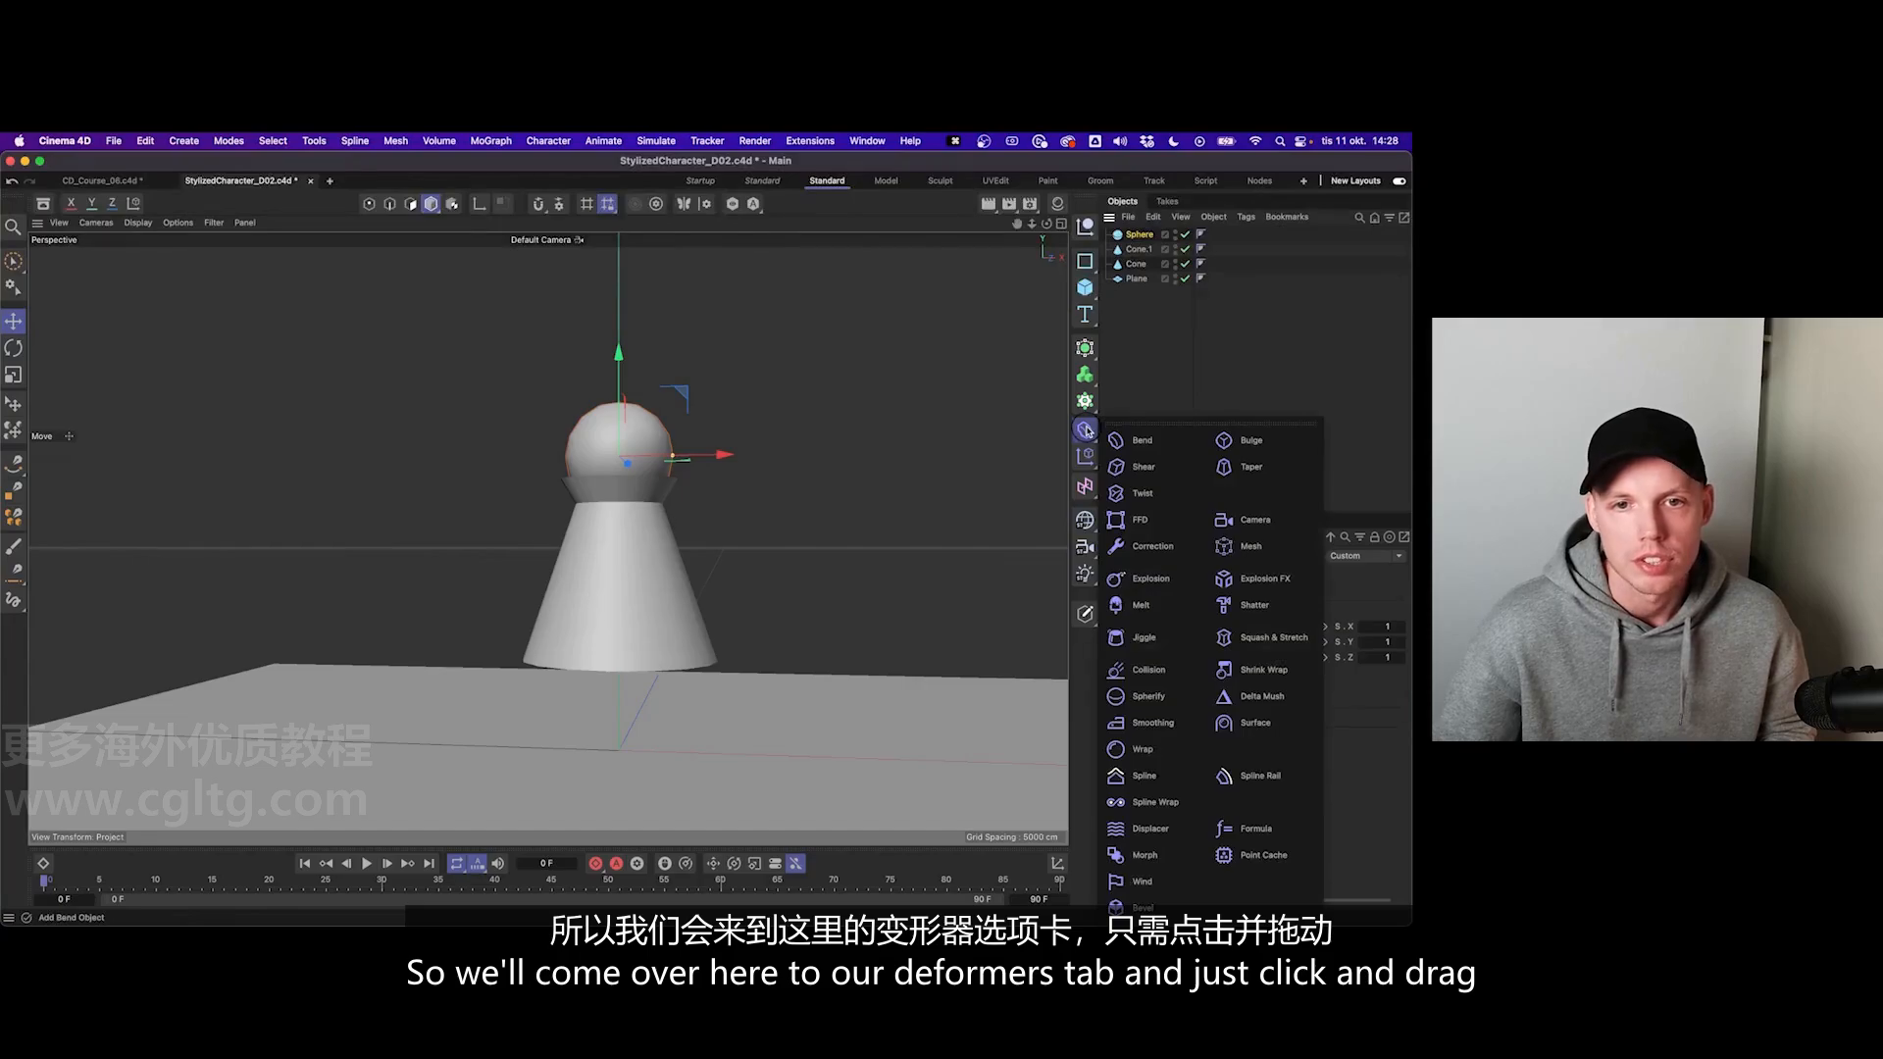
drag(1087, 431, 1255, 472)
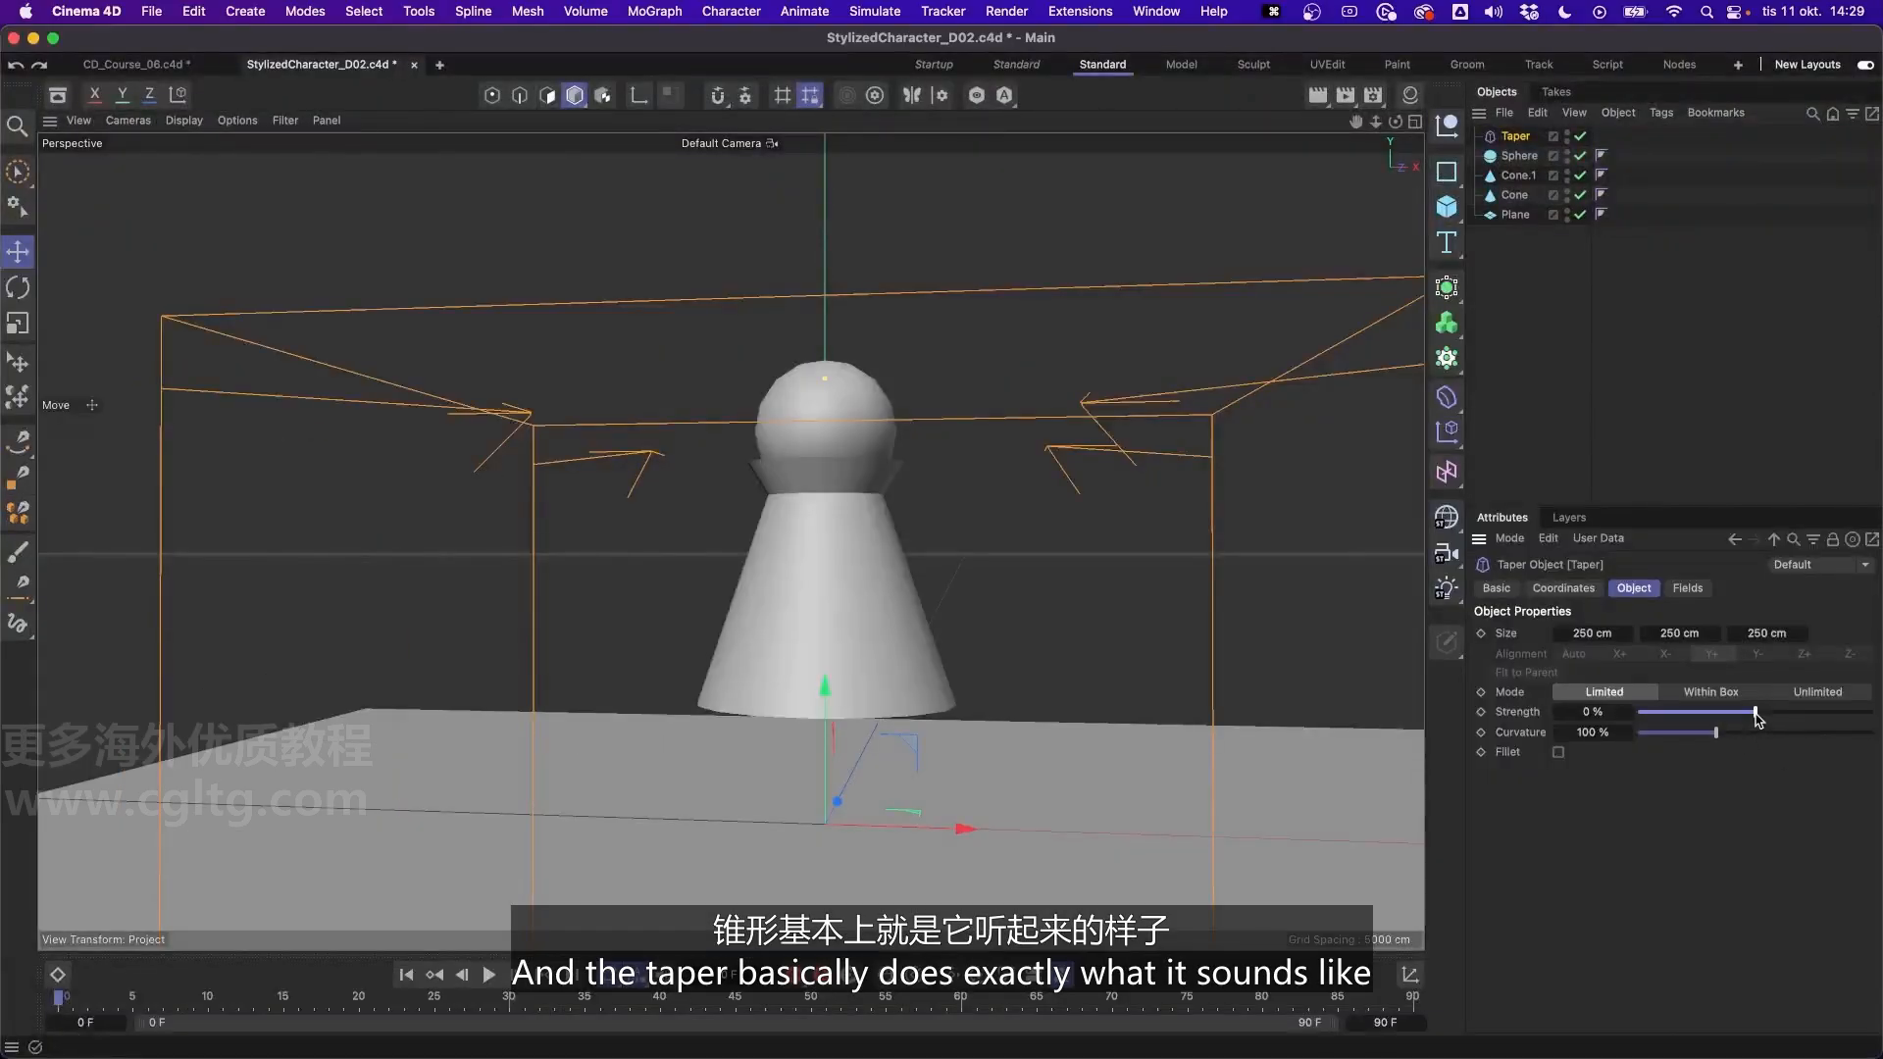
mouse_move(1756, 718)
mouse_down()
mouse_move(1810, 720)
mouse_move(1793, 719)
mouse_up()
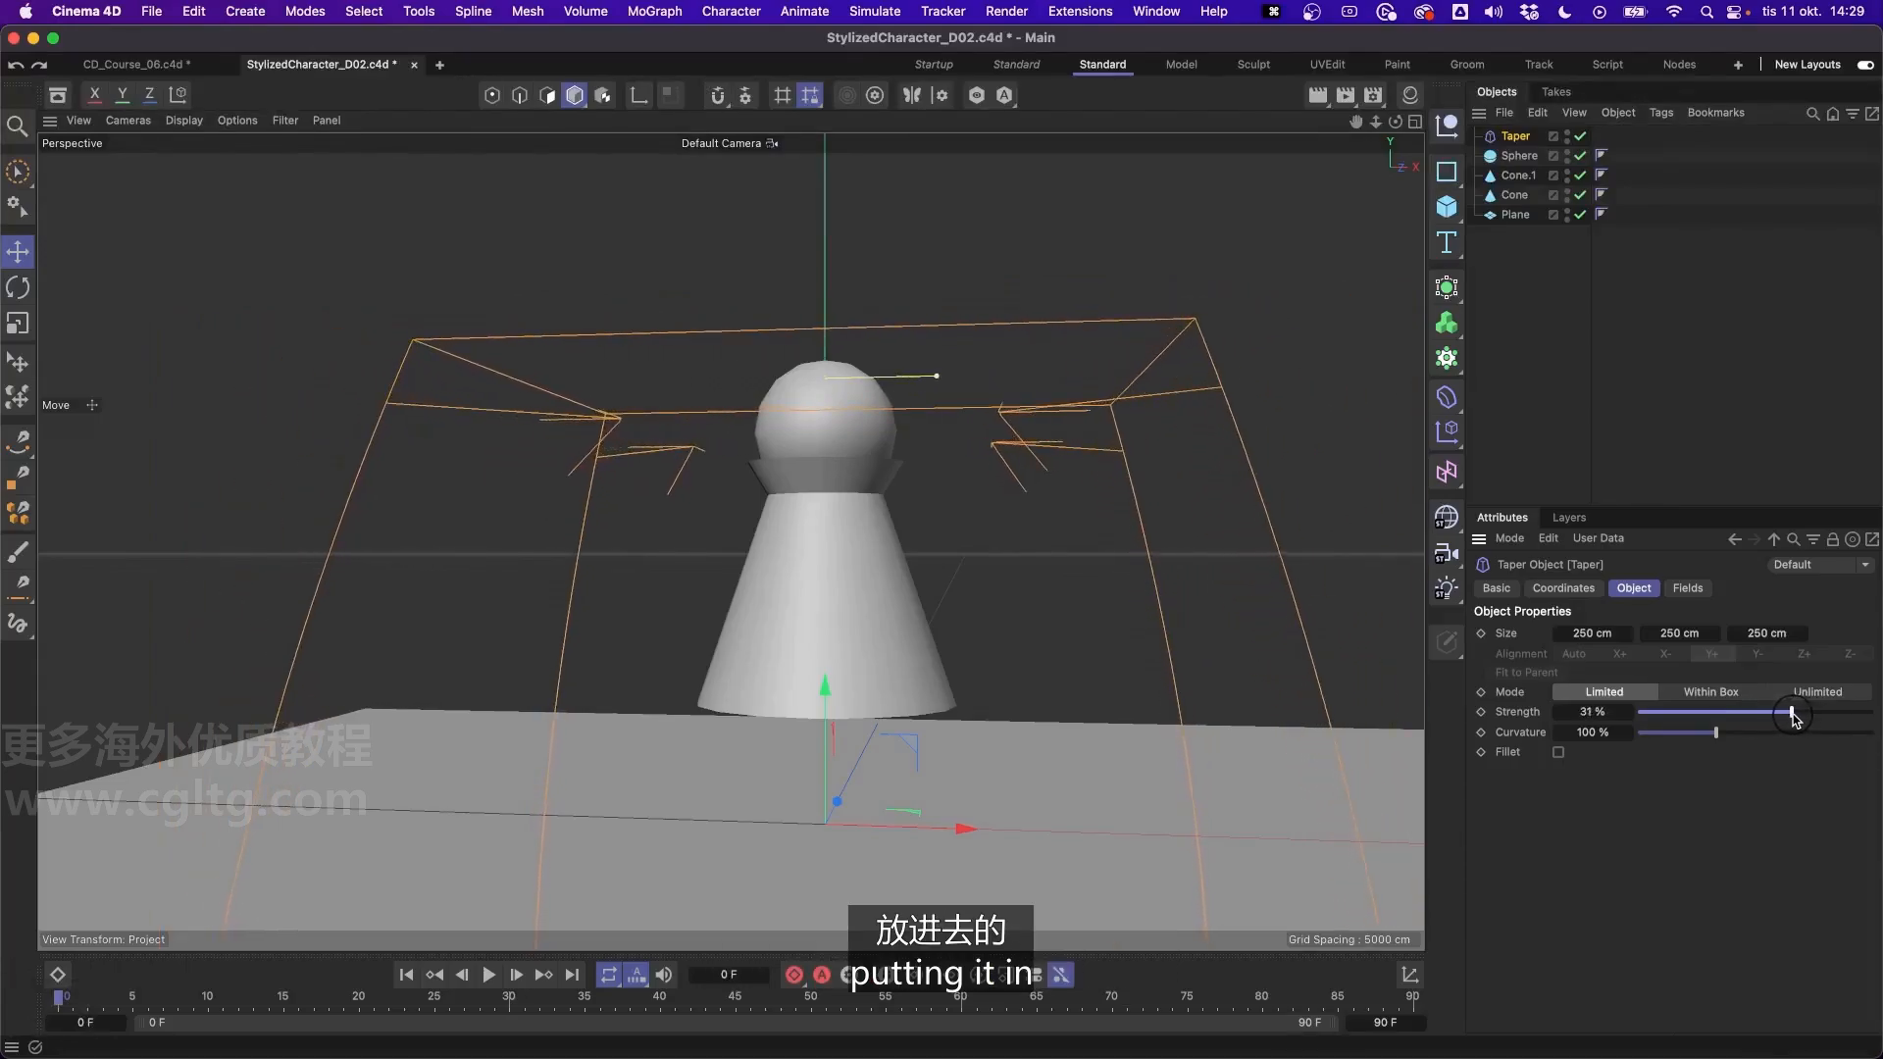
- Undo the Taper's strength change, then make it a child of the head sphere and fit it to the parent
key(super+z)
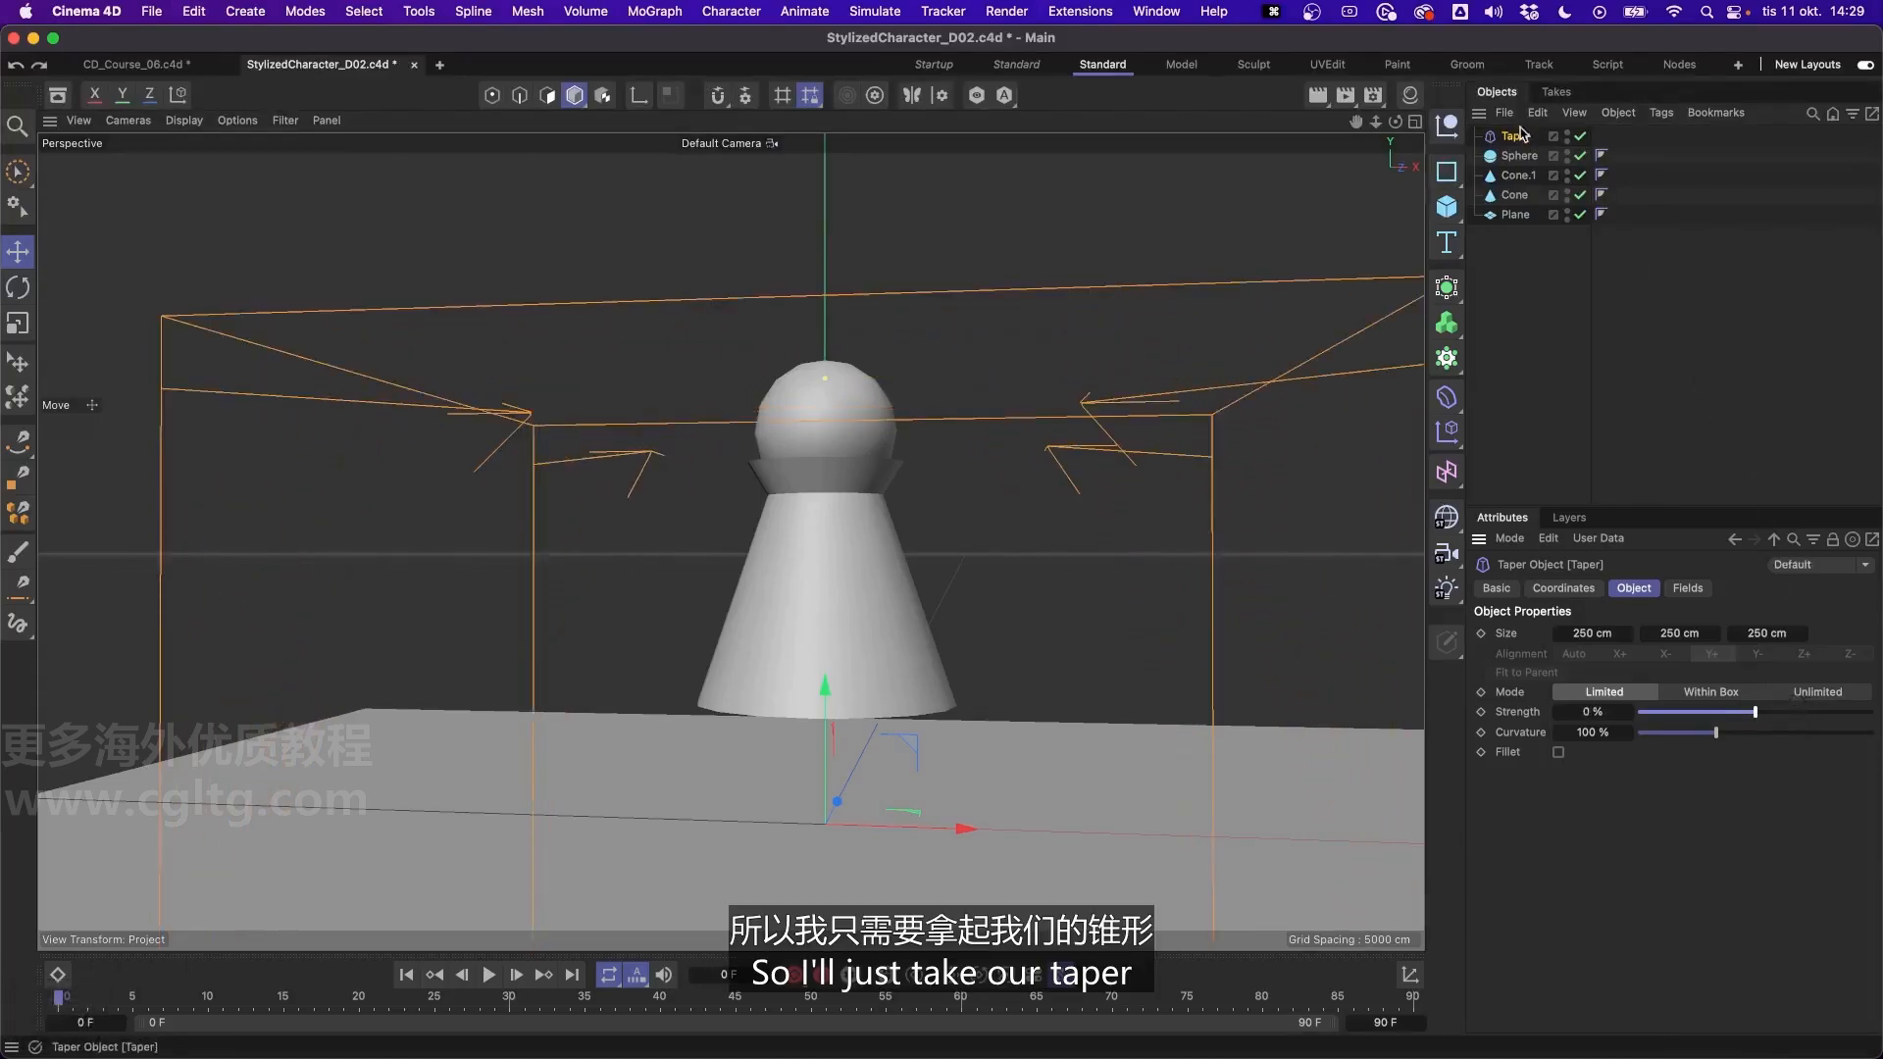
drag(1517, 140, 1526, 163)
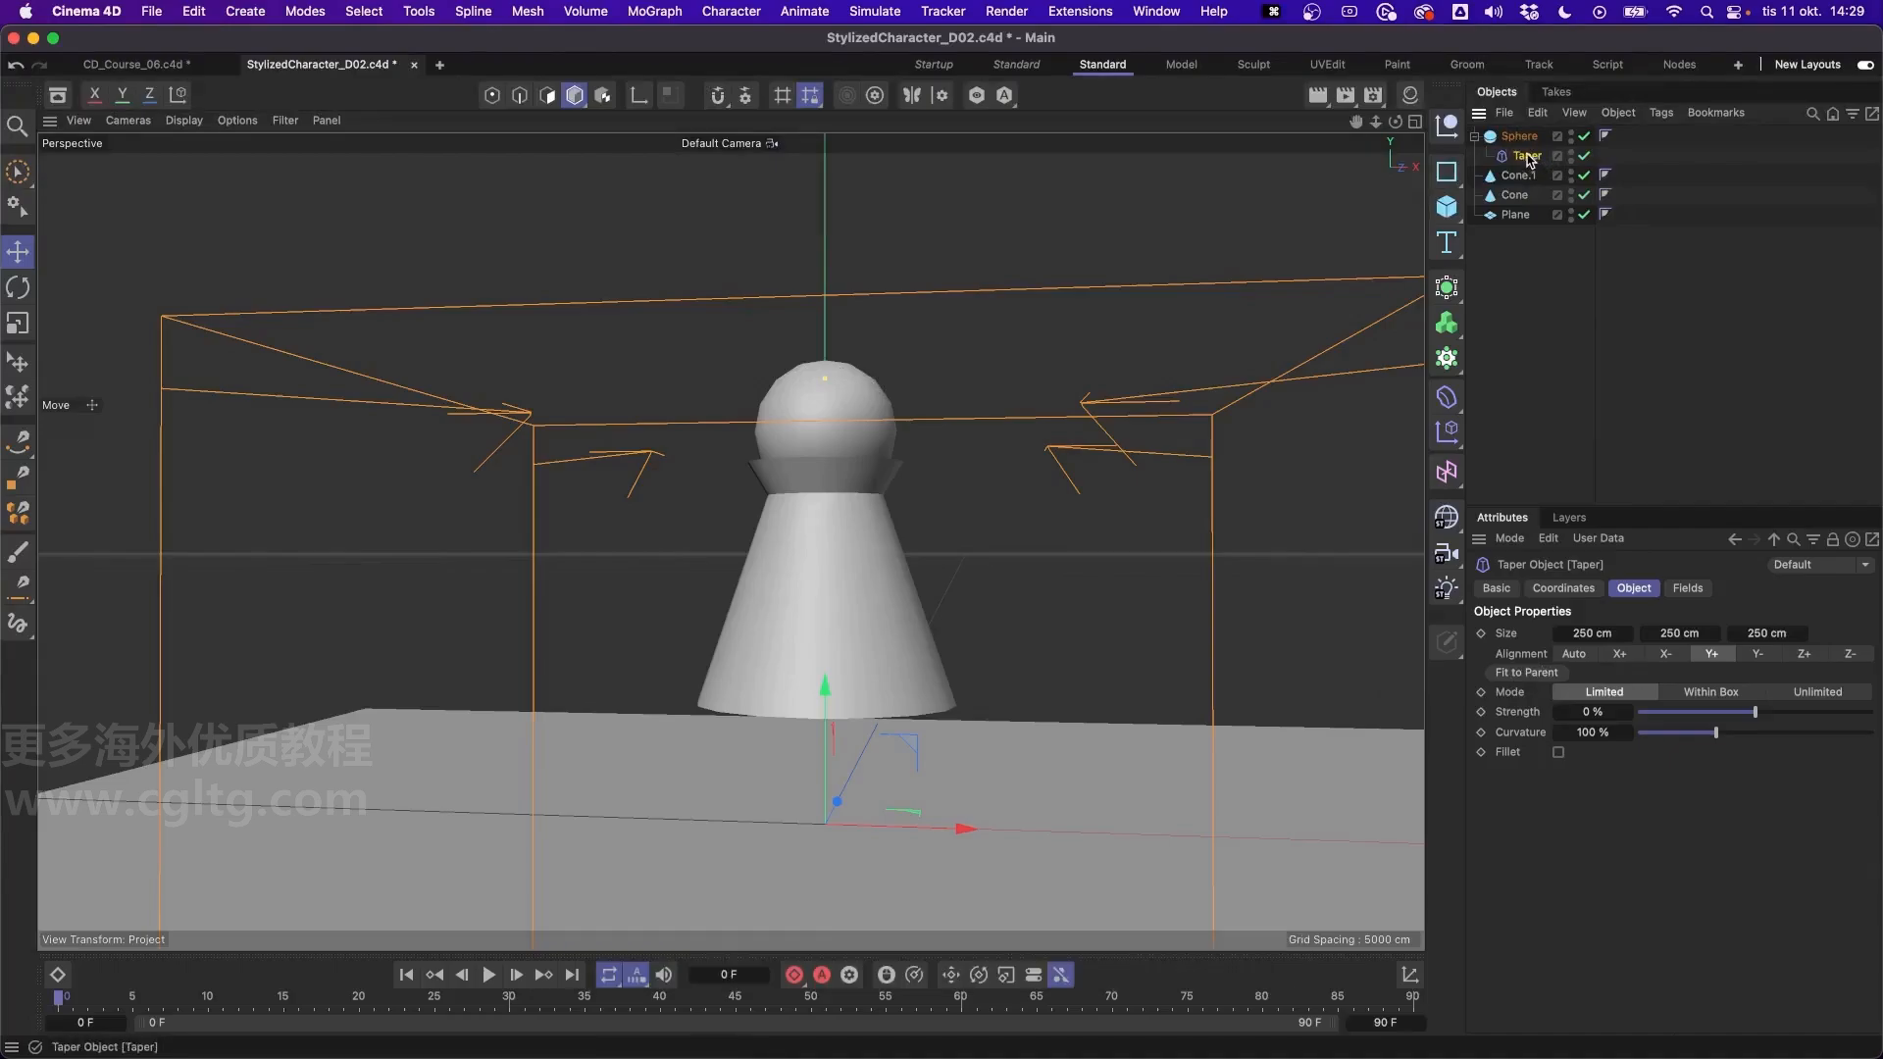
click(1530, 673)
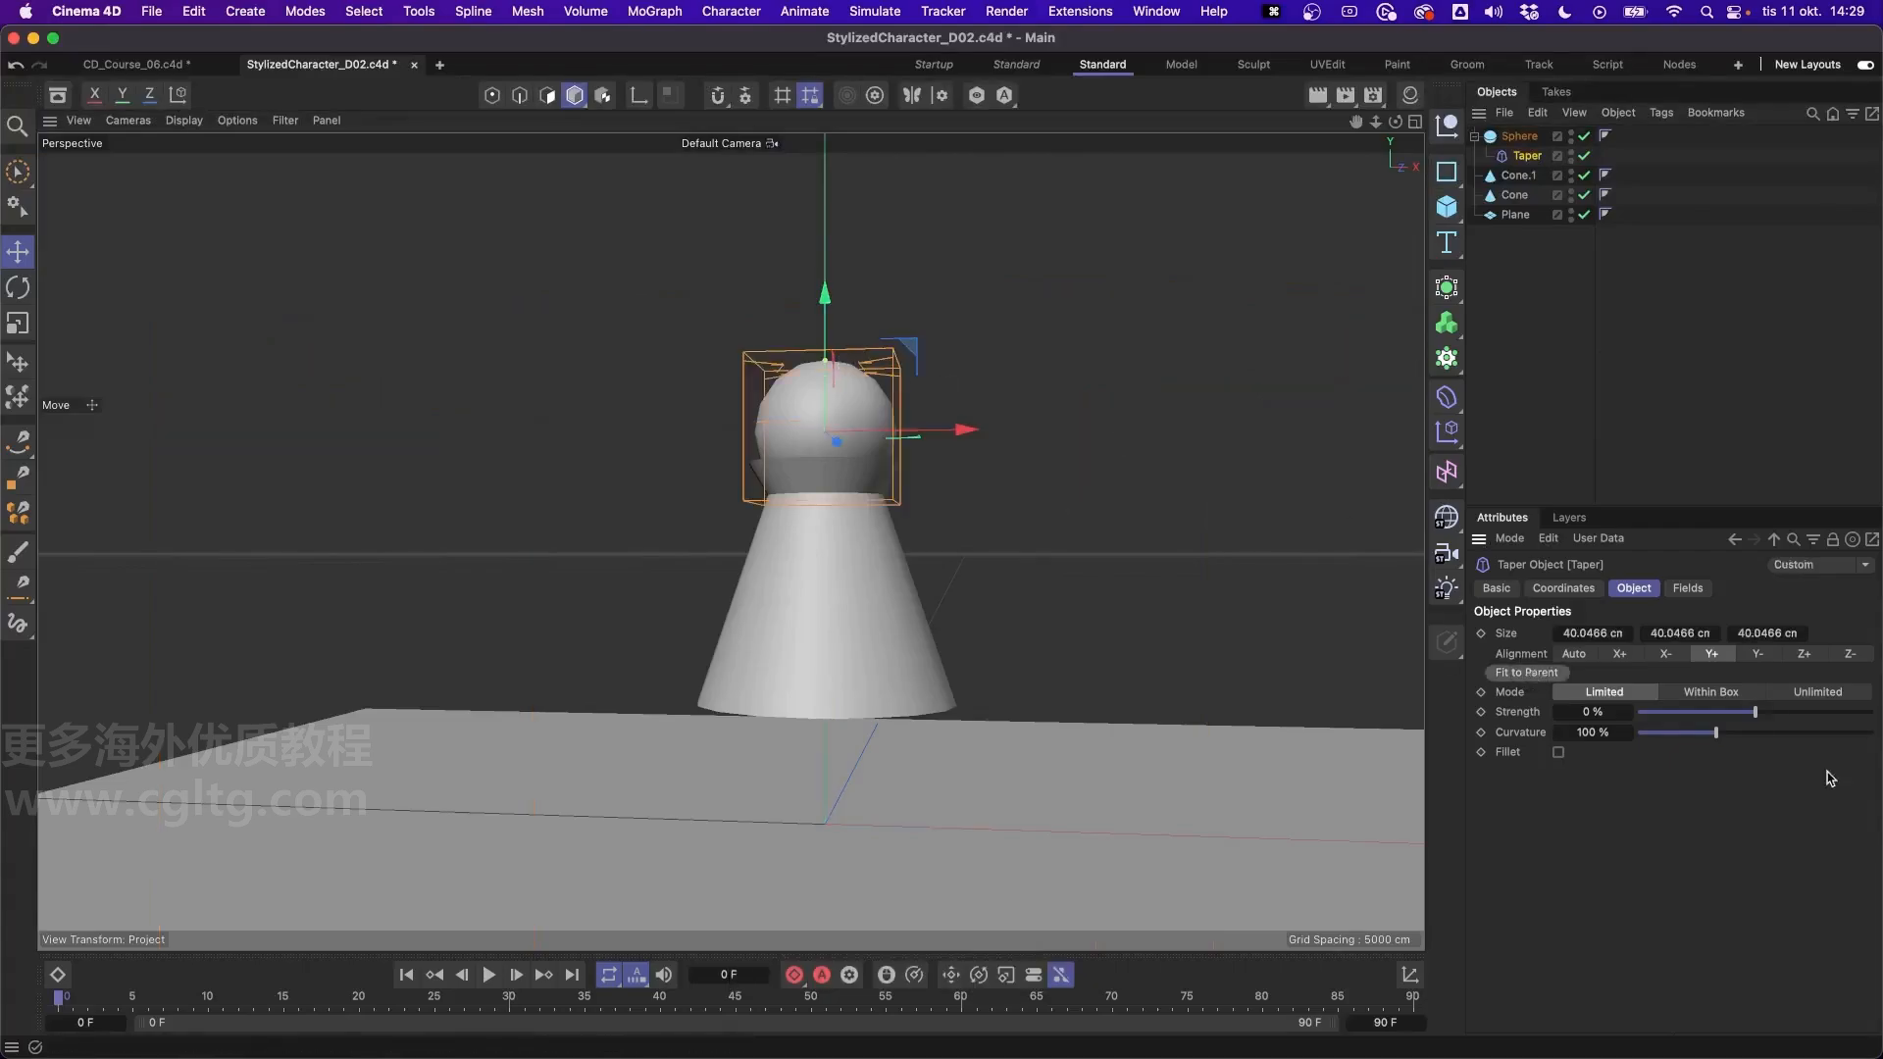
- Switch the Taper's alignment to Y- and refit the deformer to its parent sphere
mouse_move(1757, 718)
mouse_down()
mouse_move(1796, 713)
mouse_move(1774, 713)
mouse_up()
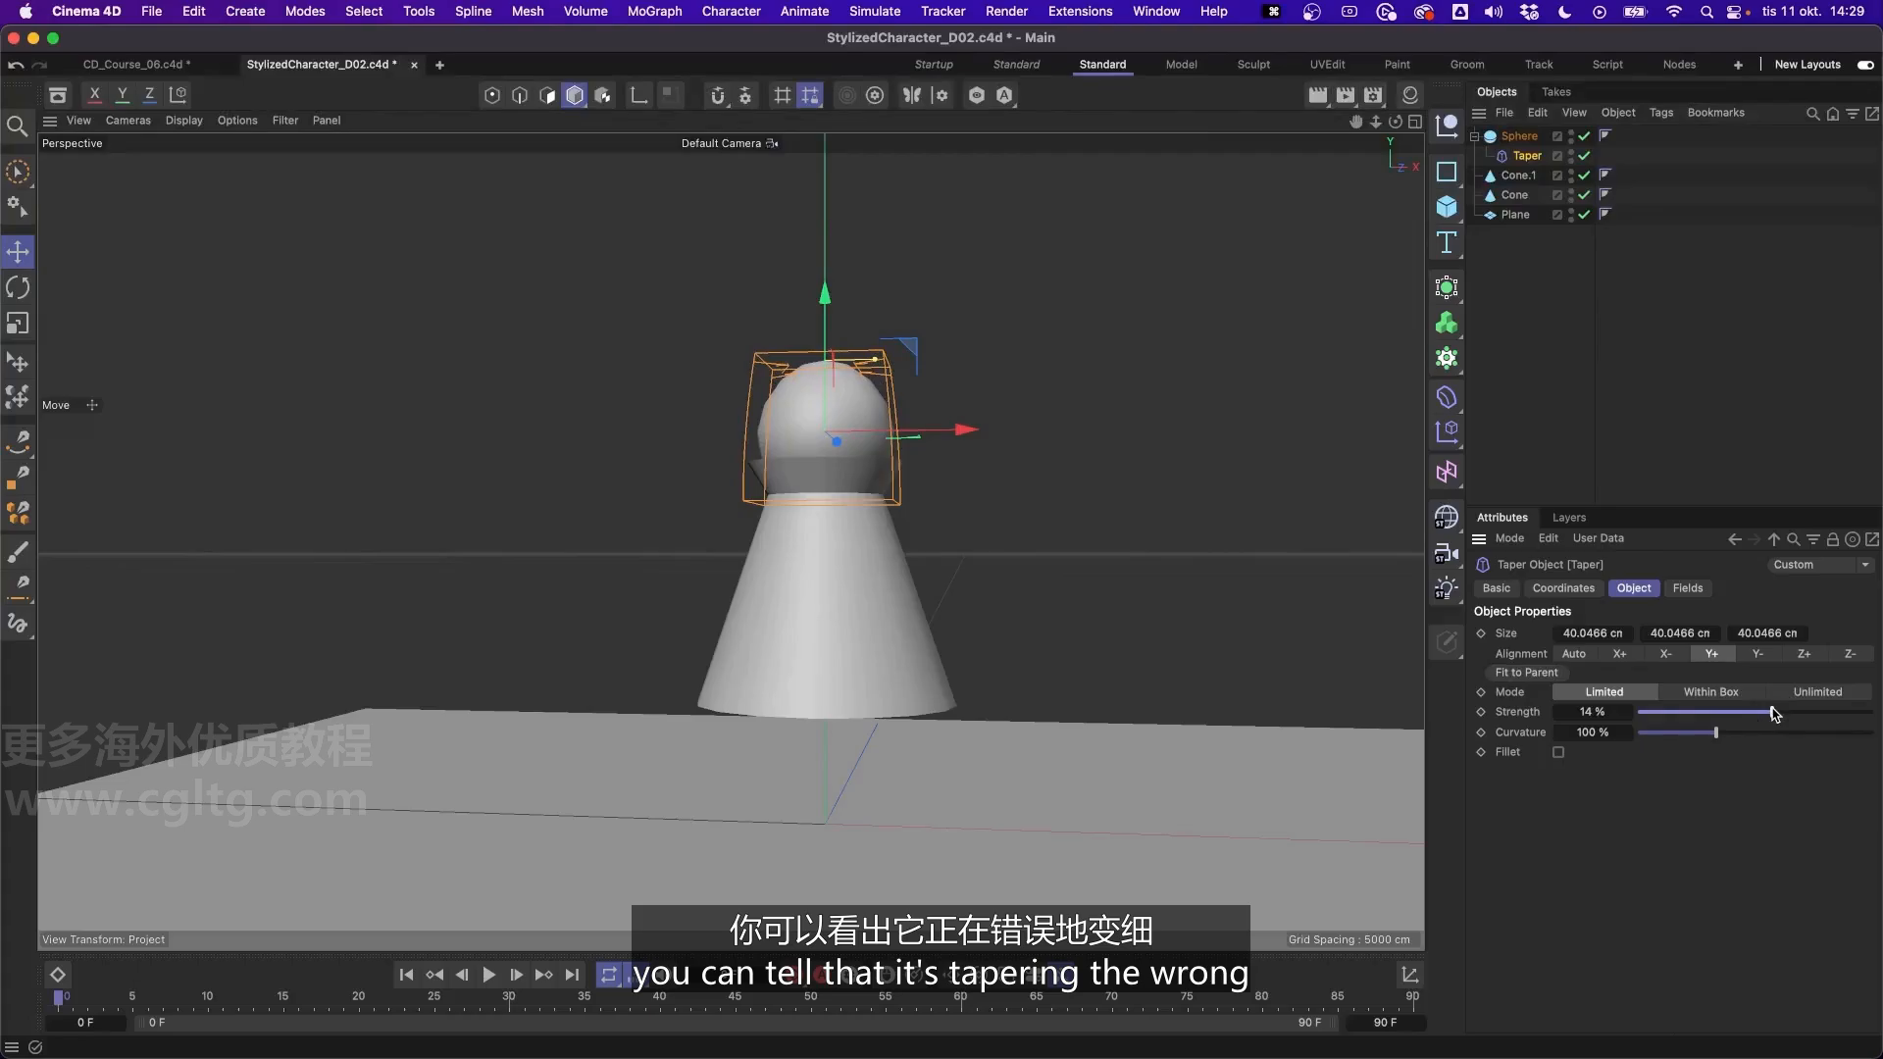
key(super+z)
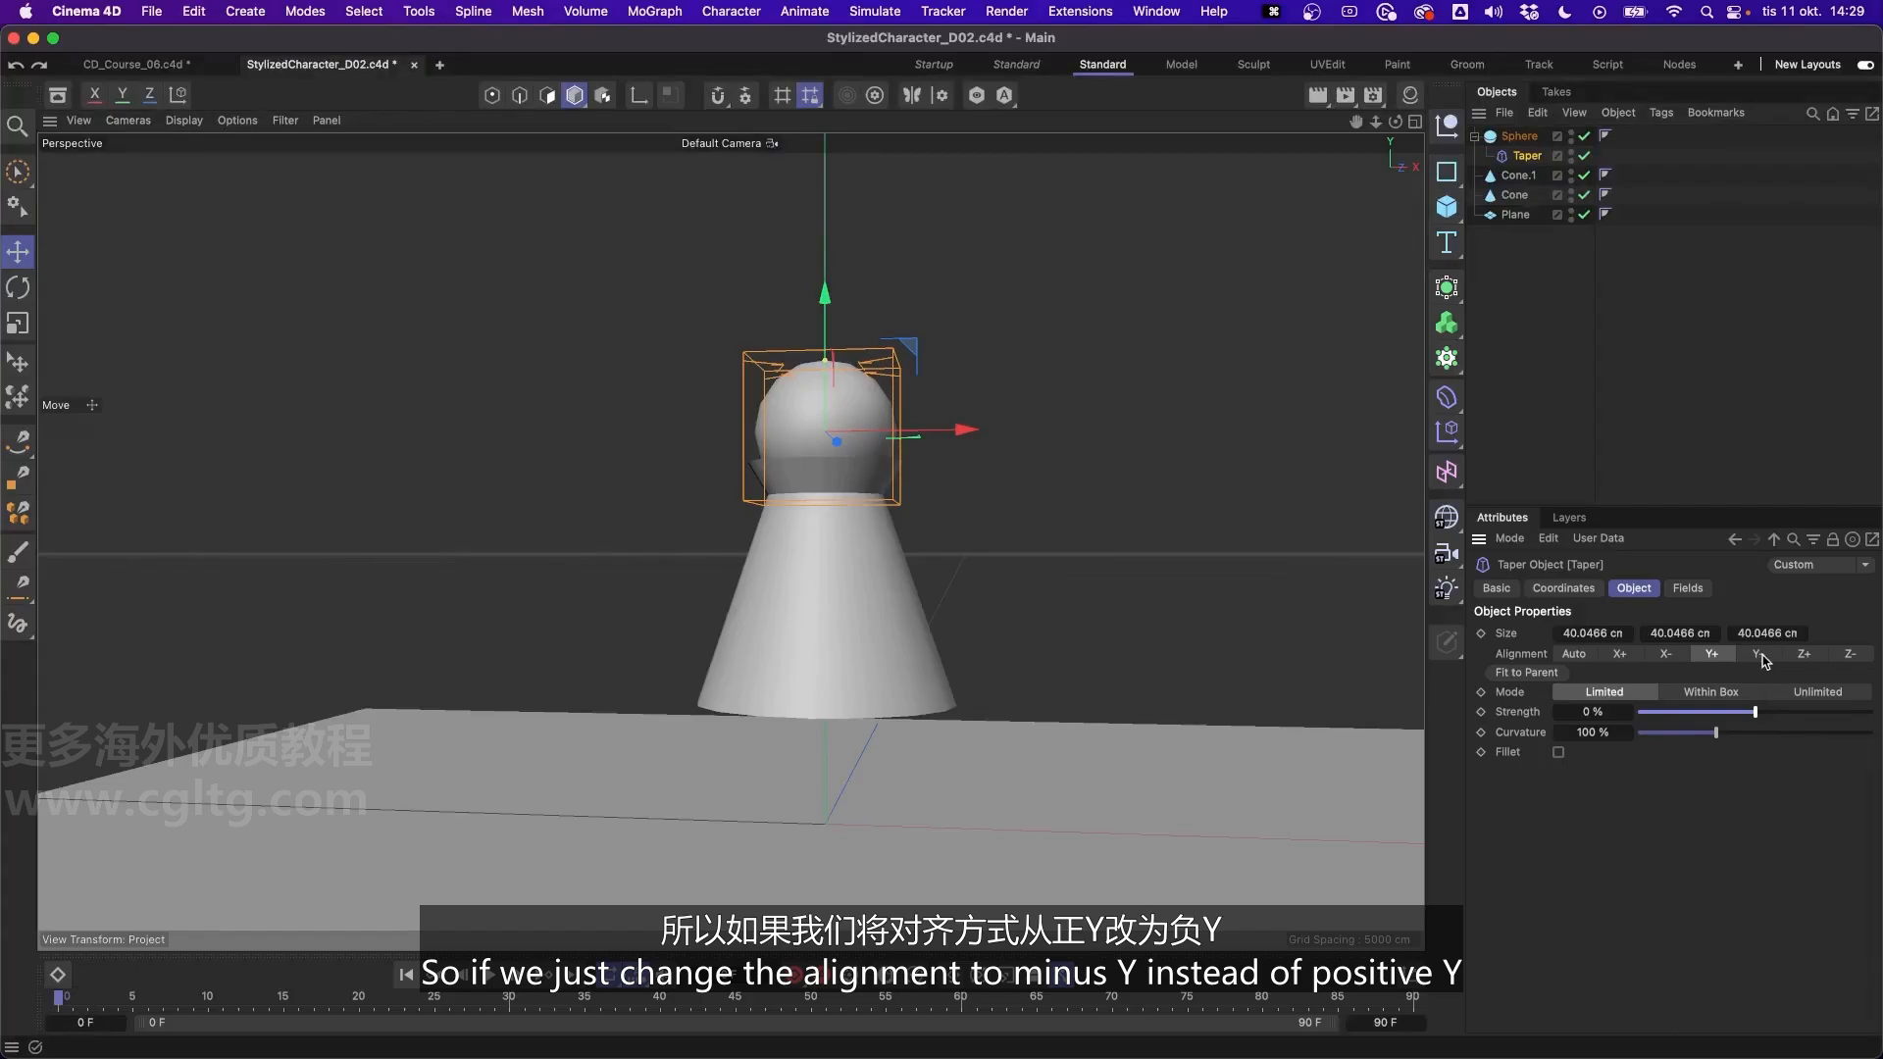
click(1761, 656)
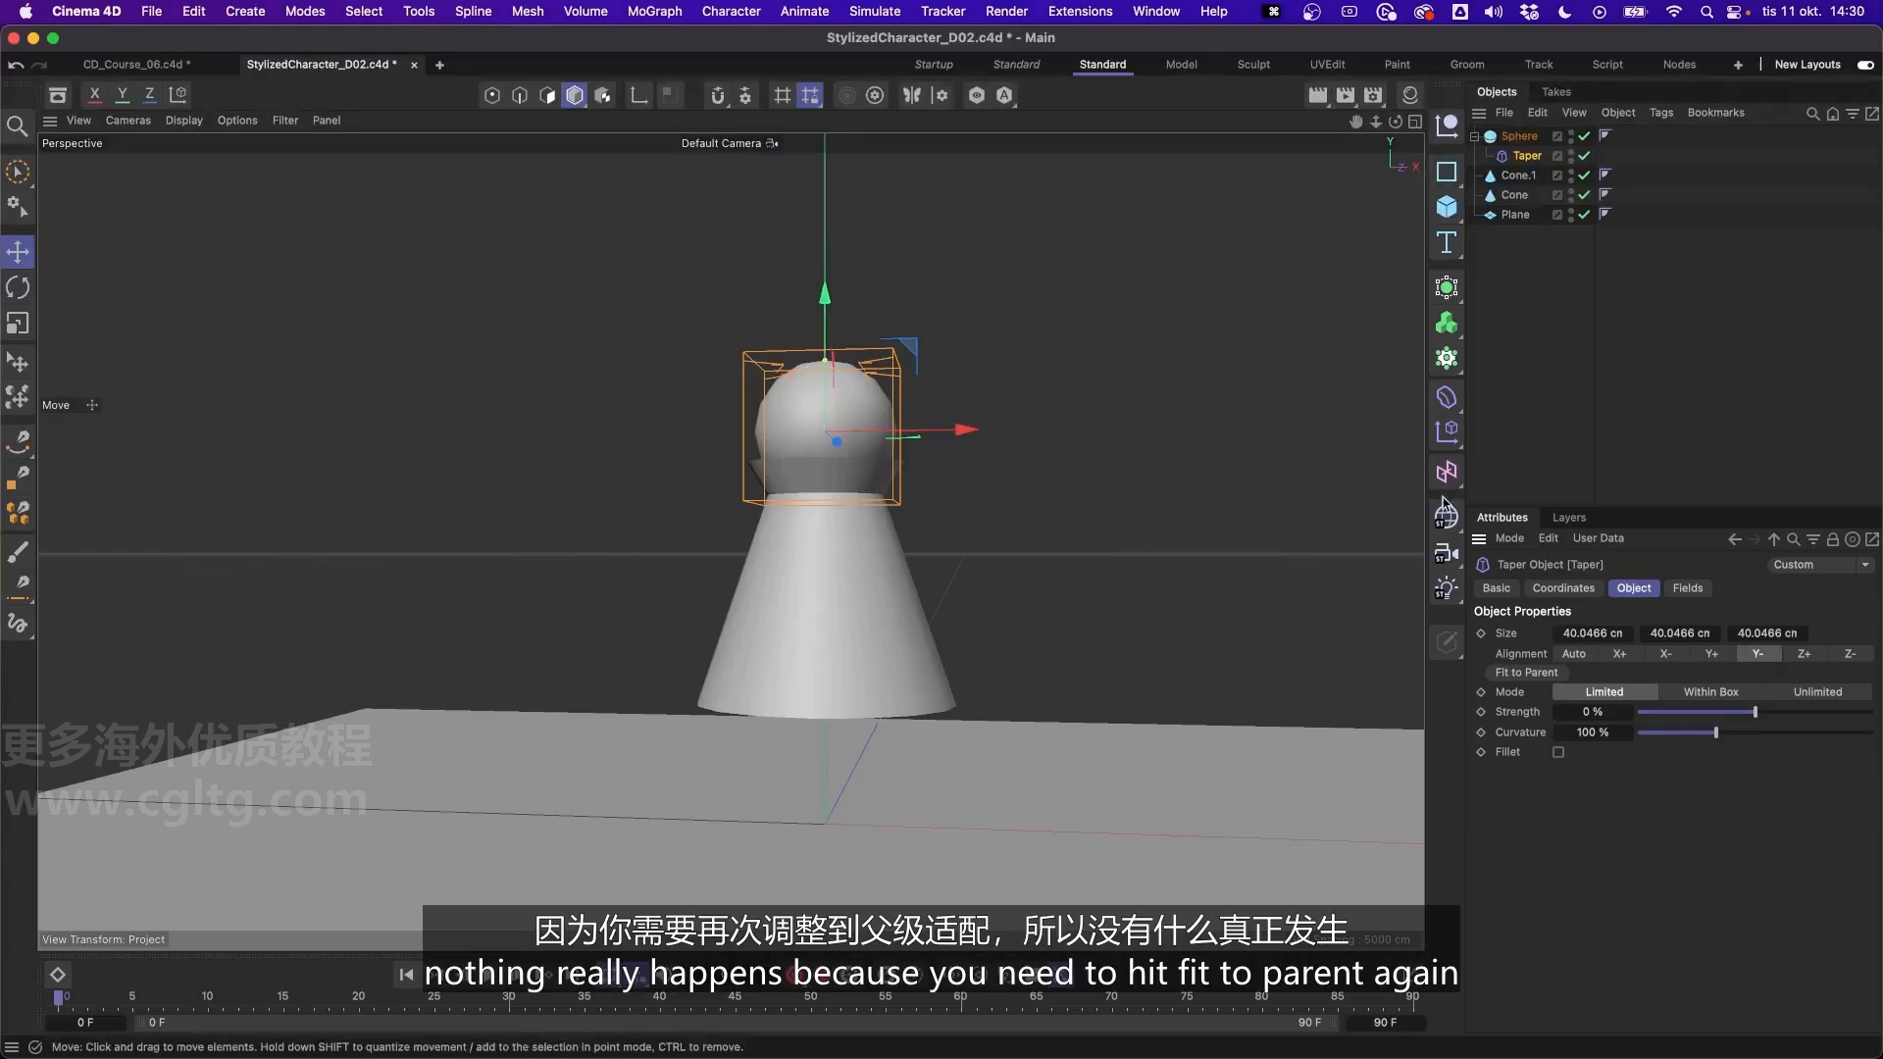
click(1526, 673)
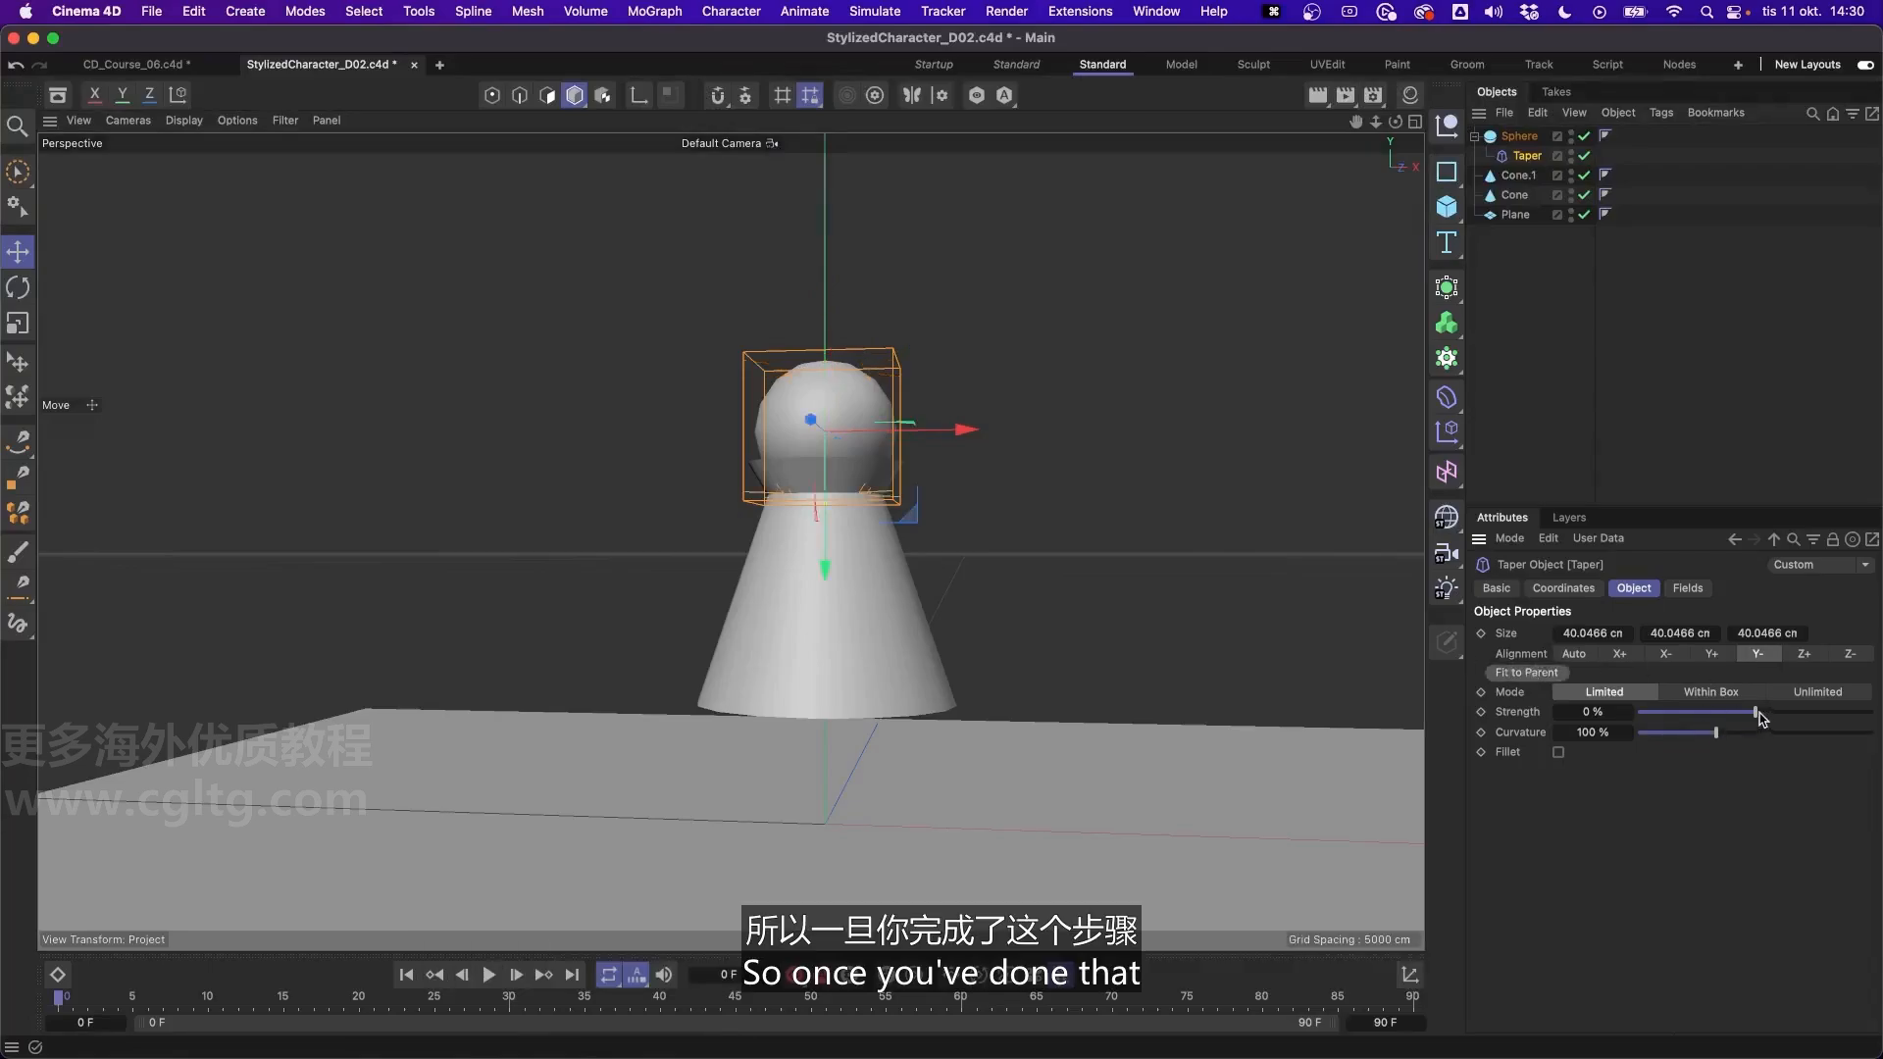
- Increase the Taper's strength to about 15% and enlarge its Y size to about 48 cm
drag(1756, 717, 1775, 713)
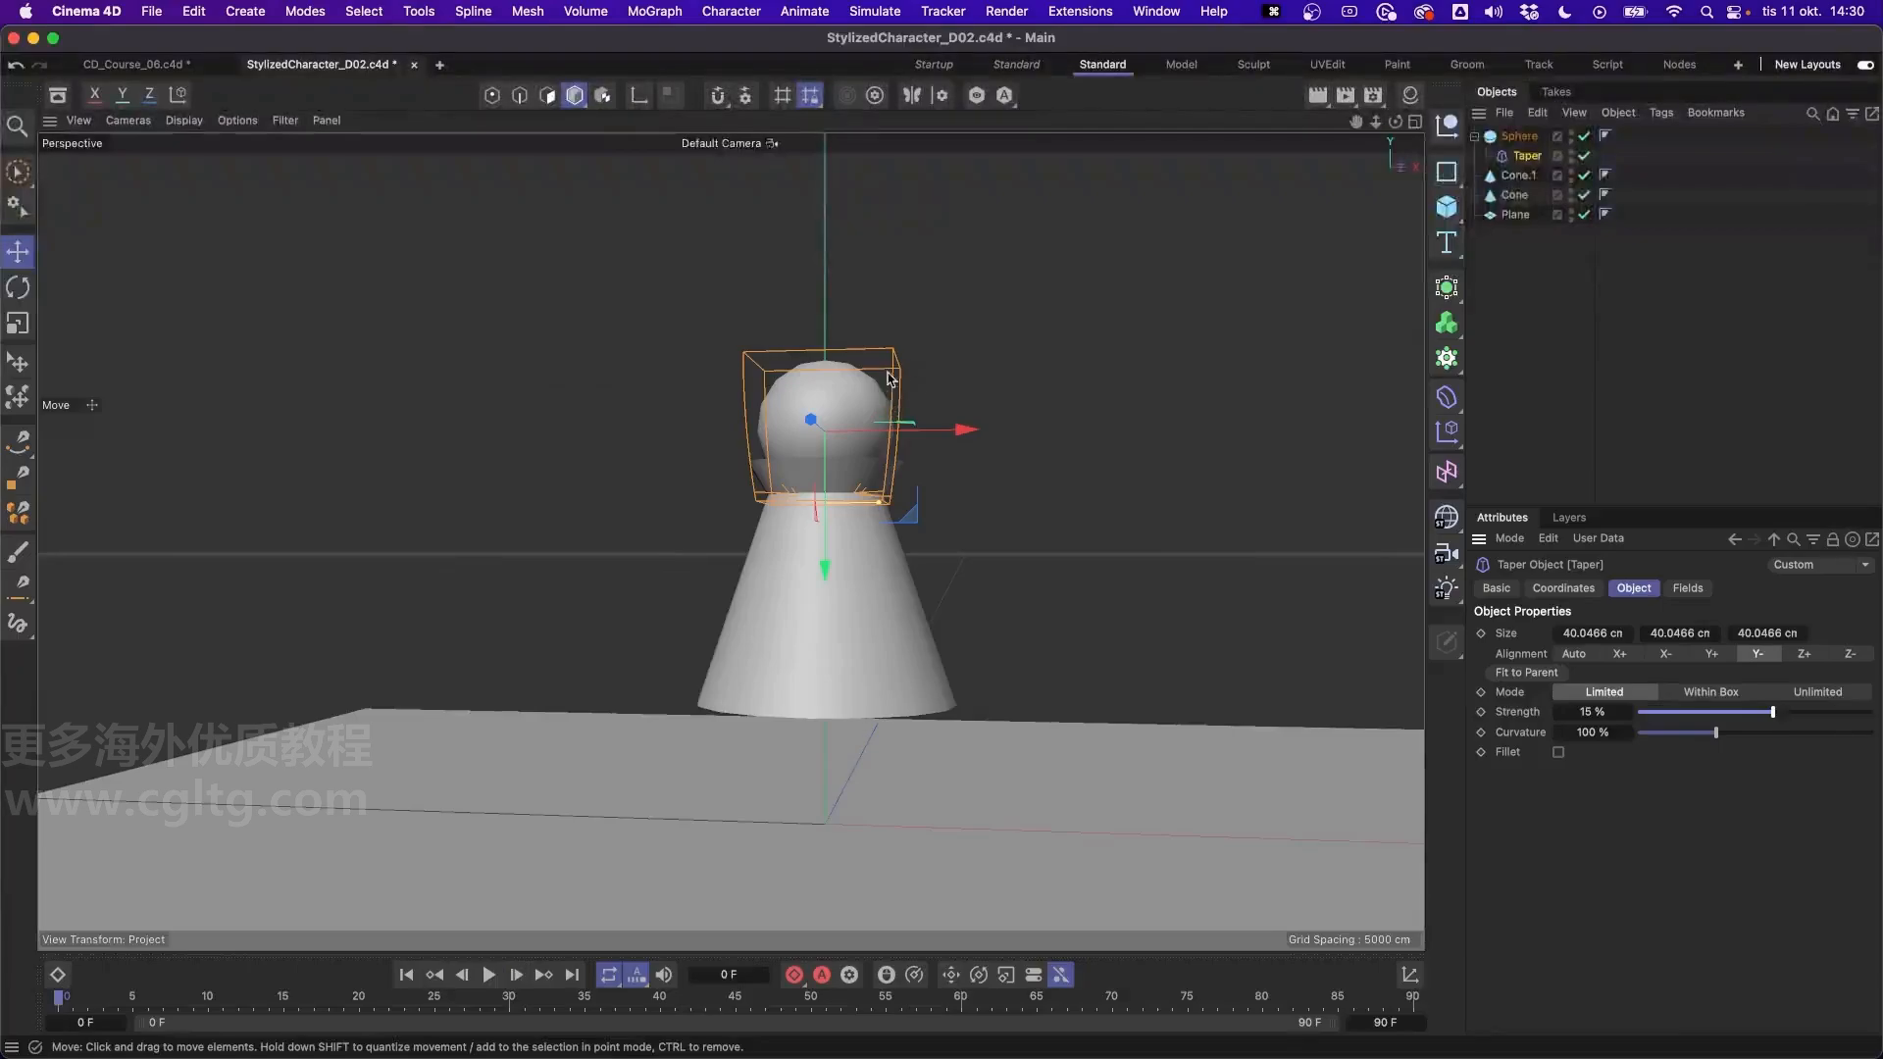
alt+drag(904, 426, 873, 441)
alt+right_drag(872, 441, 904, 370)
alt+drag(903, 370, 920, 364)
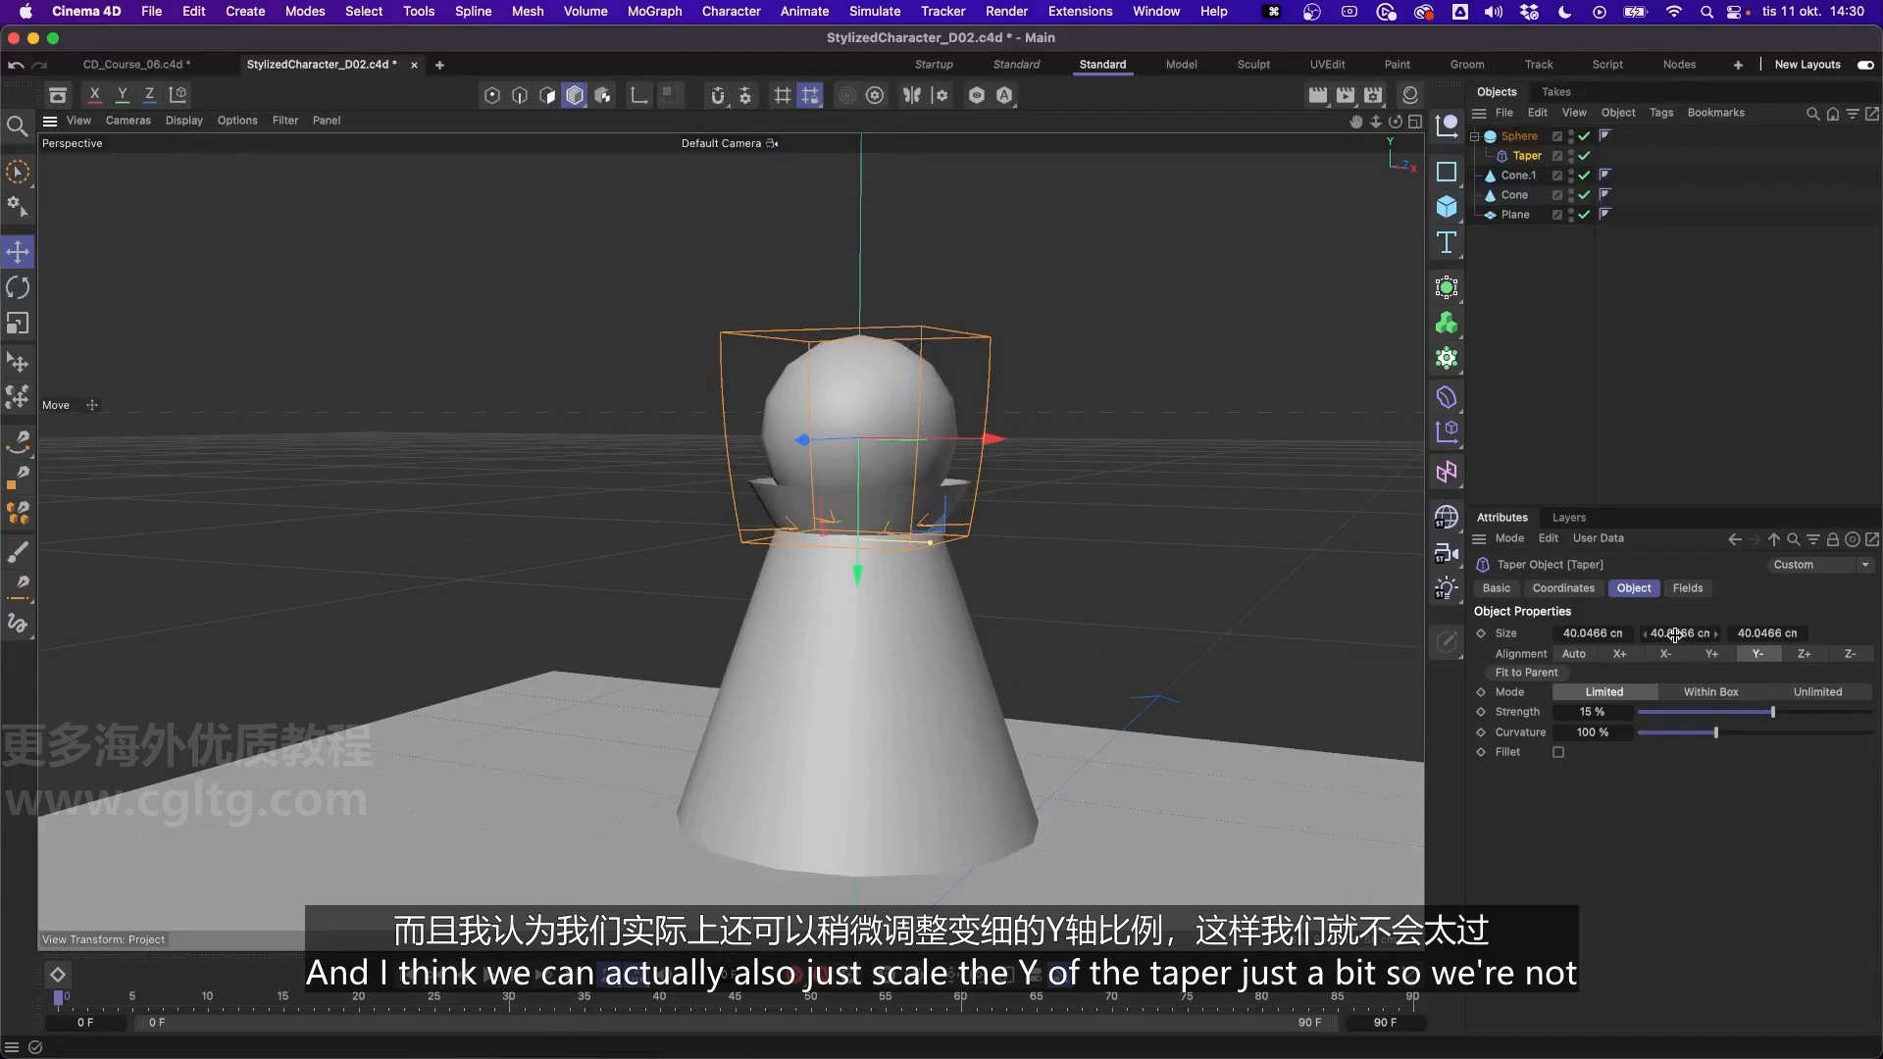
drag(1676, 635, 1675, 634)
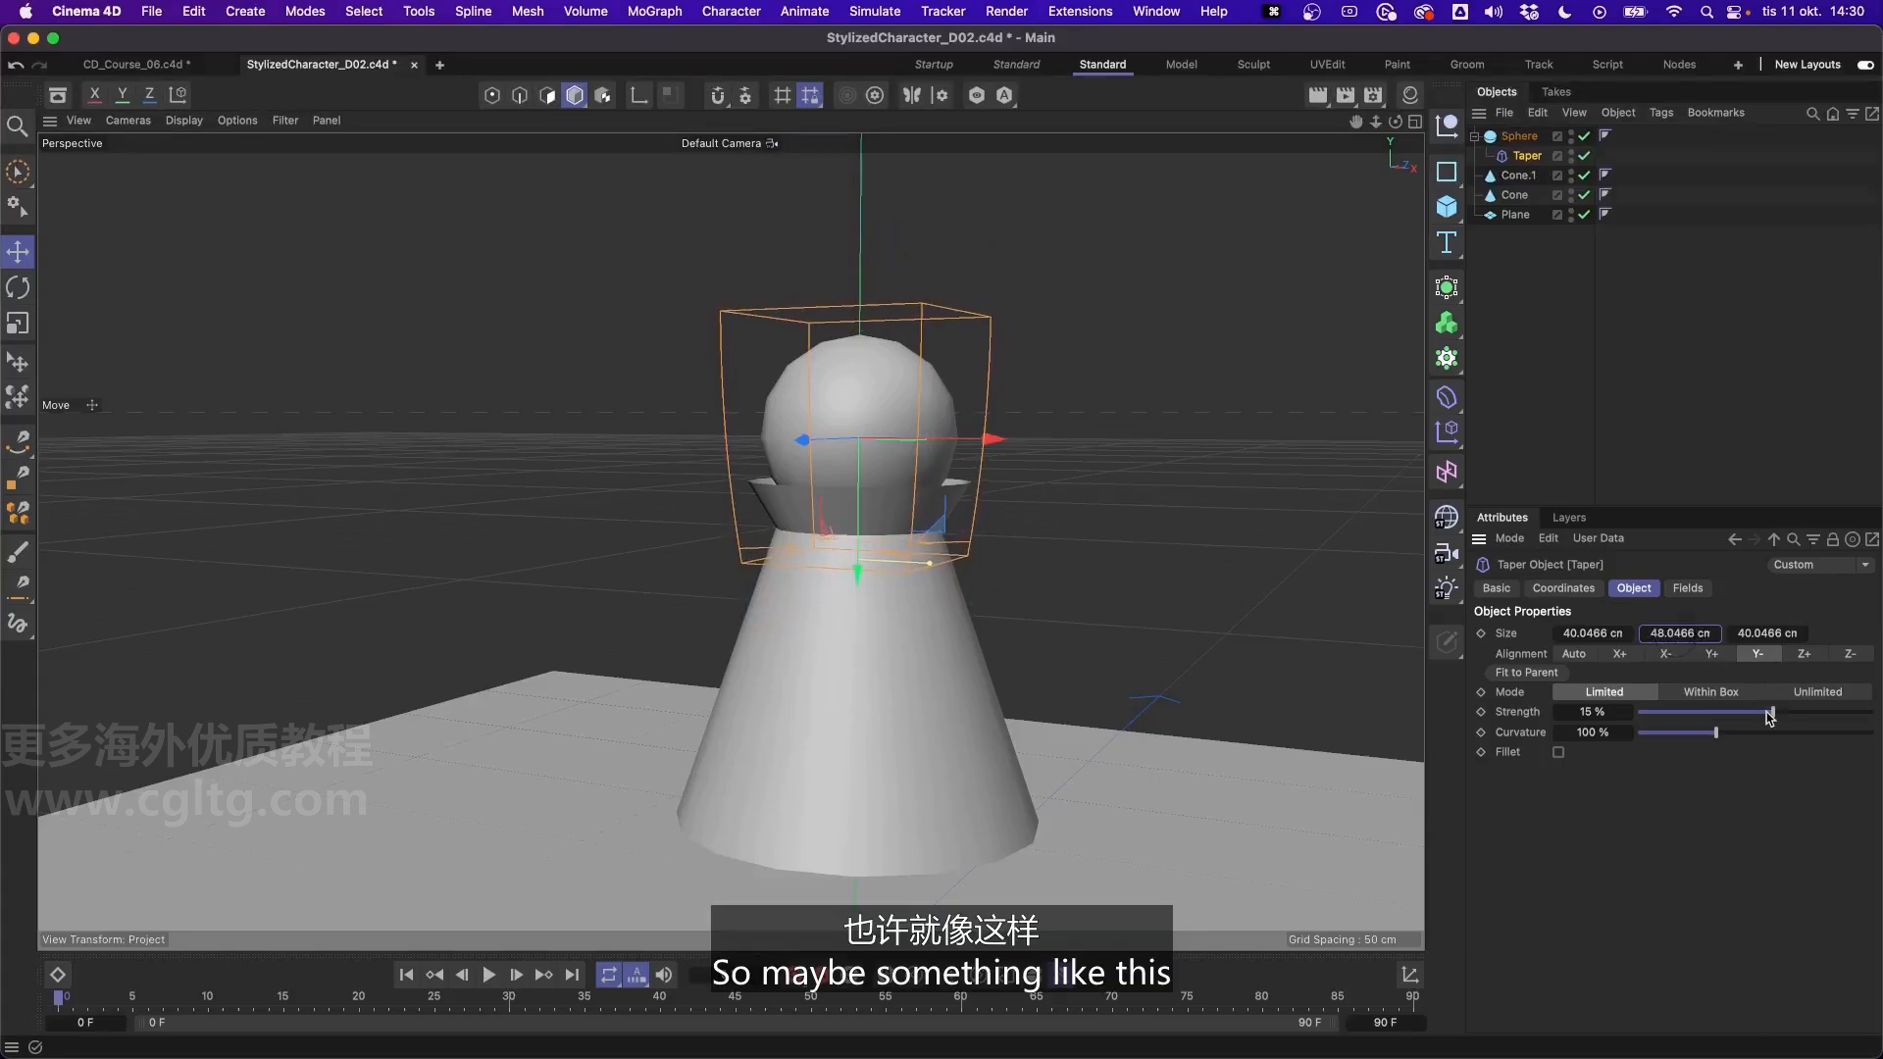
mouse_move(1772, 712)
mouse_down()
mouse_move(1803, 715)
mouse_move(1775, 716)
mouse_up()
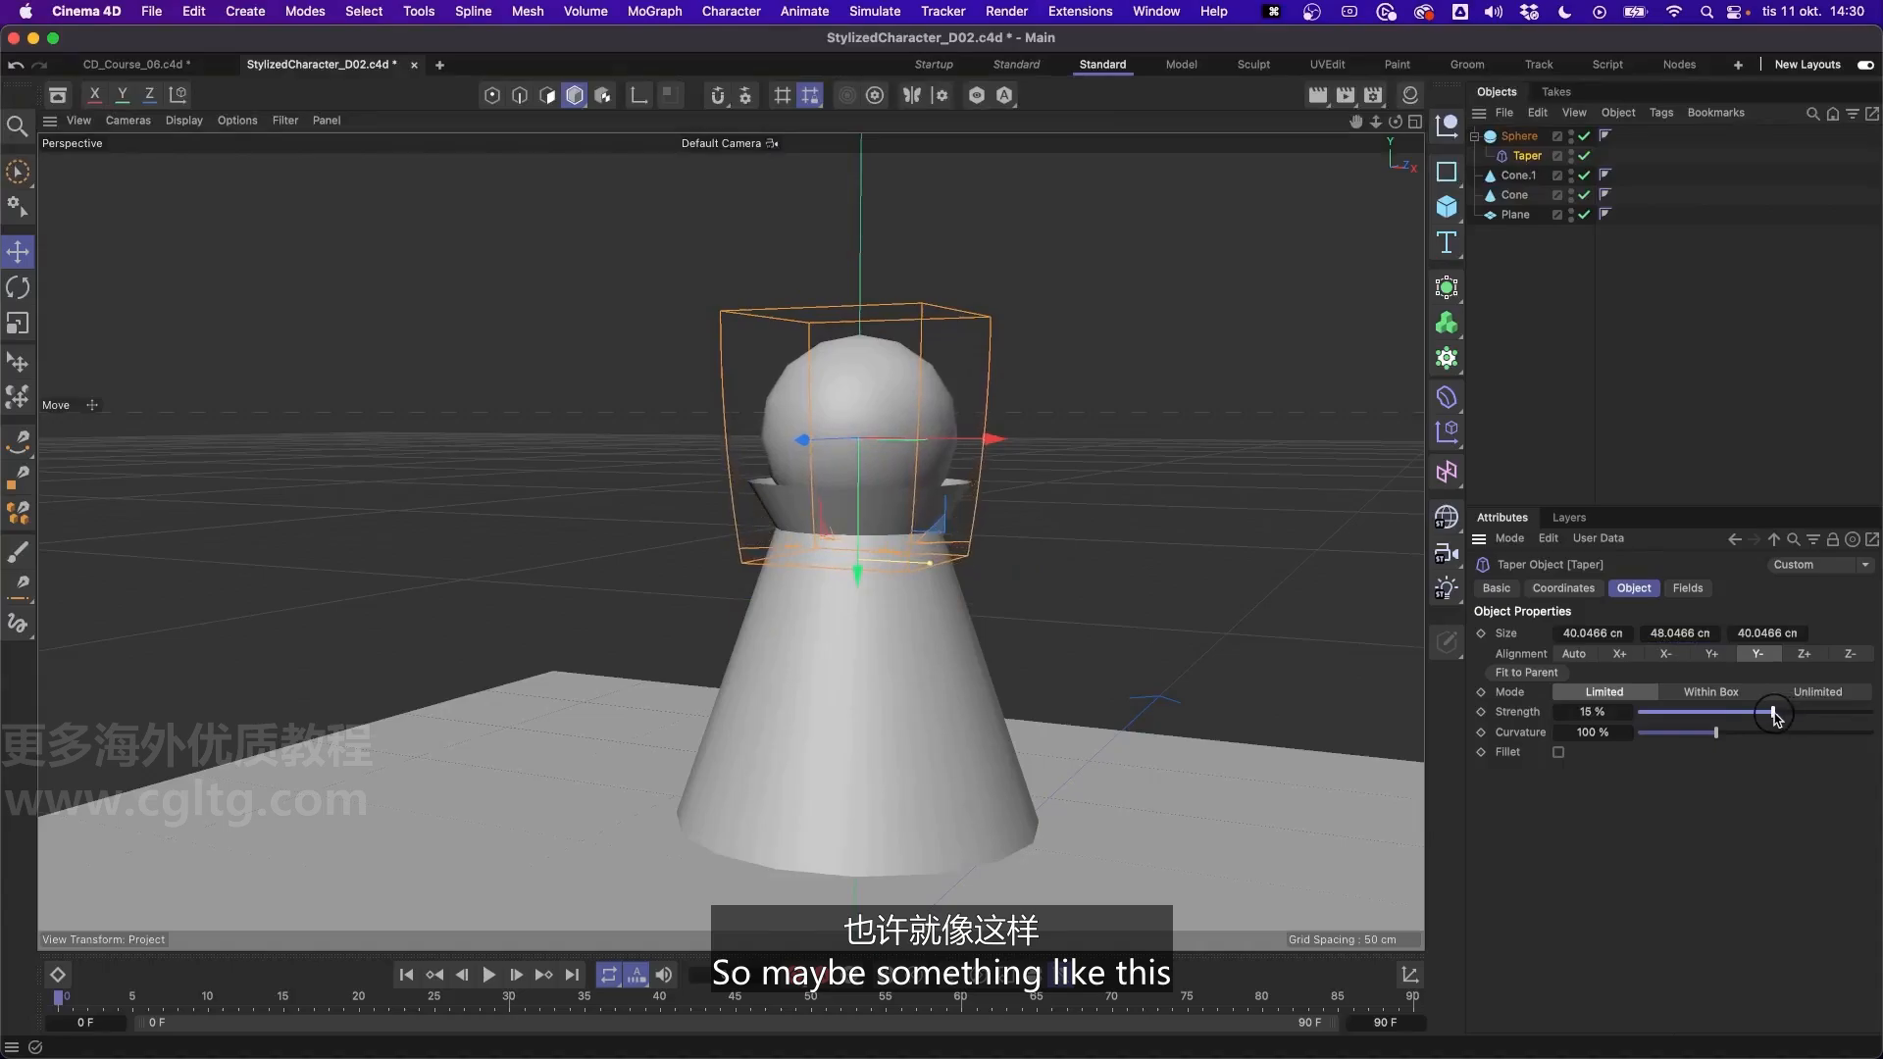
click(1736, 454)
alt+drag(806, 475, 869, 428)
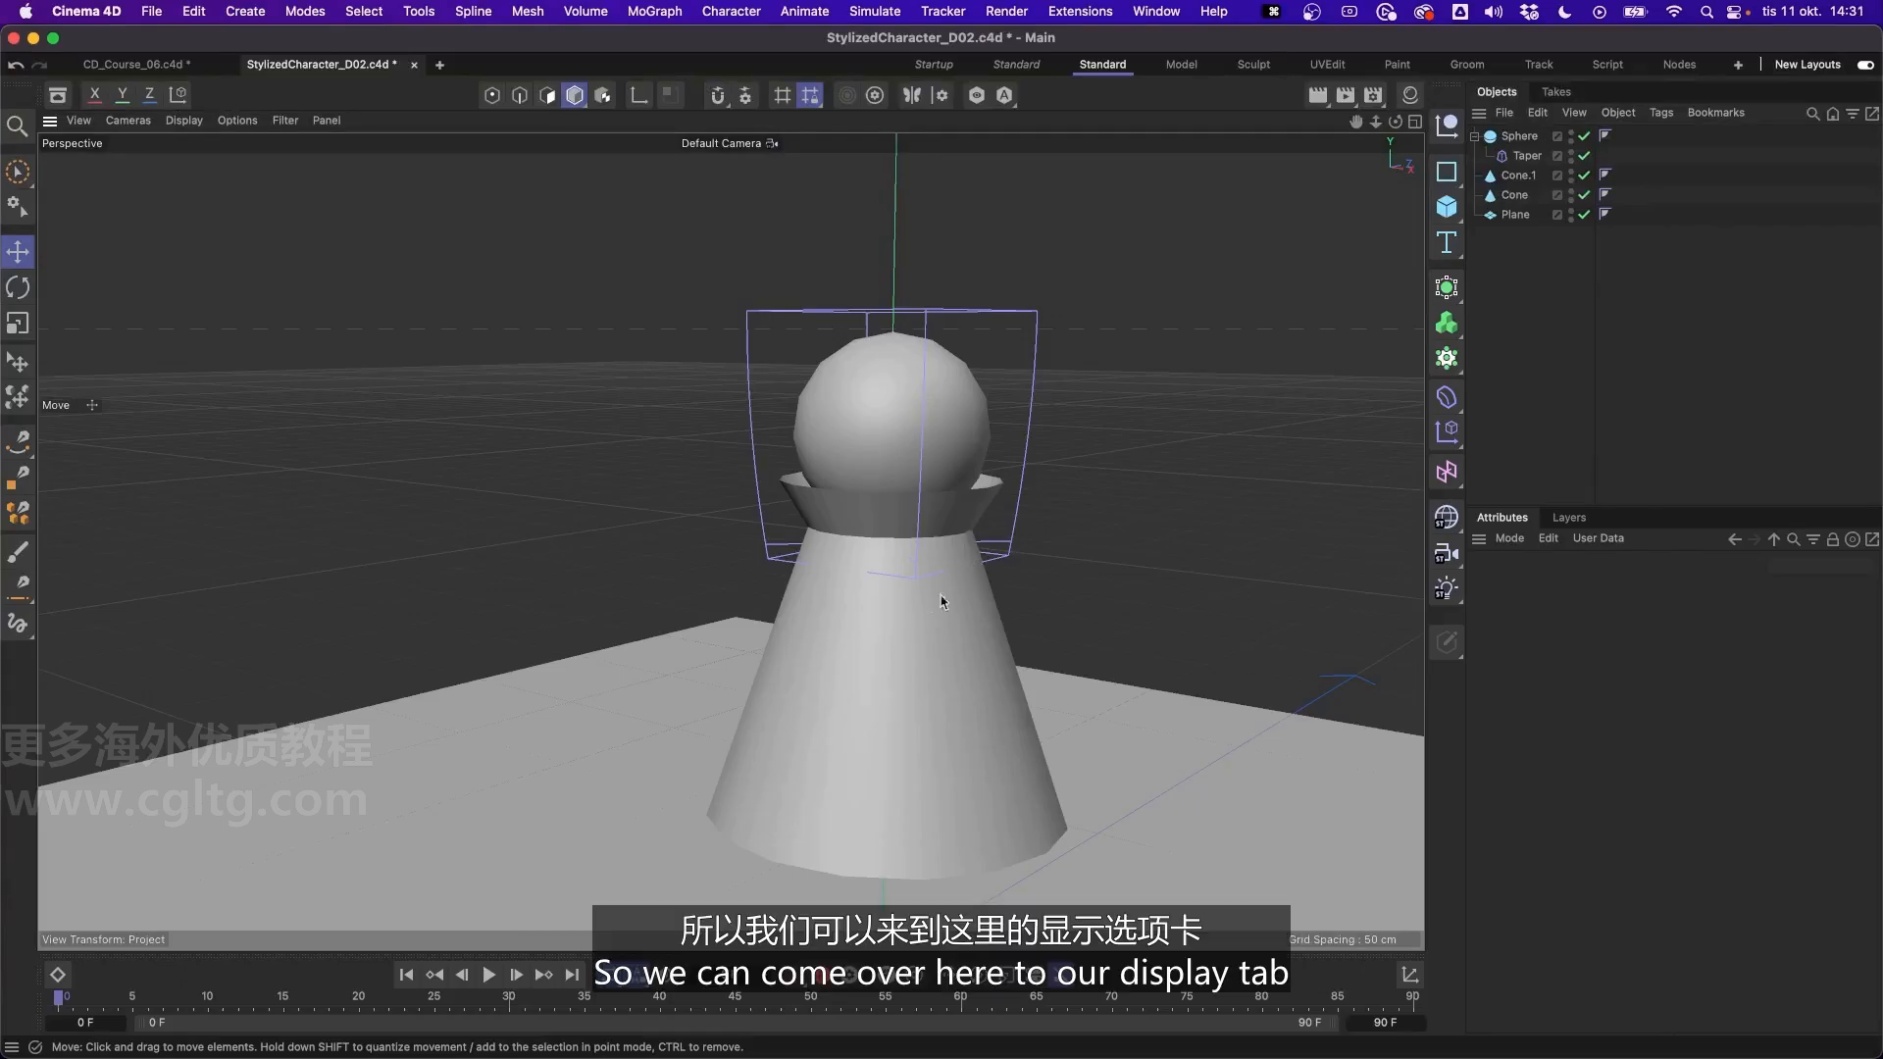
- Change the viewport display mode to Gouraud Shading (Lines)
click(184, 120)
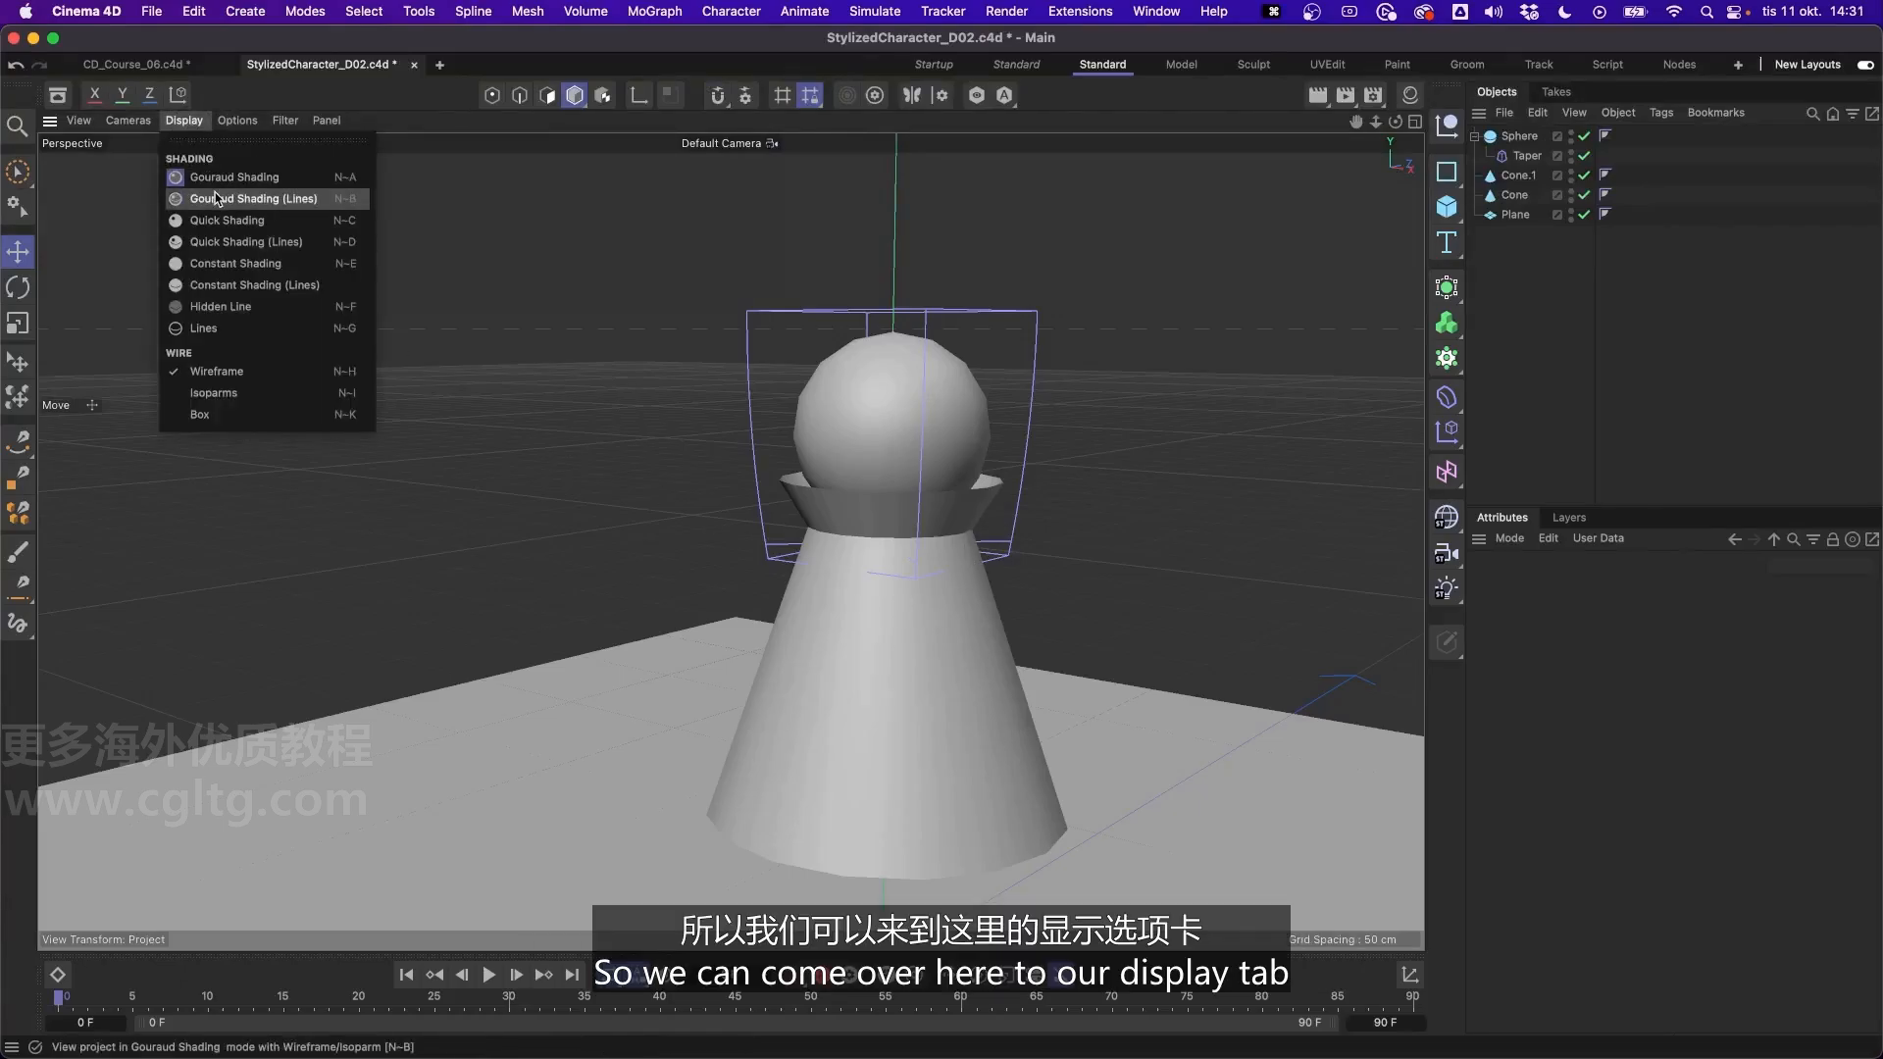
click(257, 199)
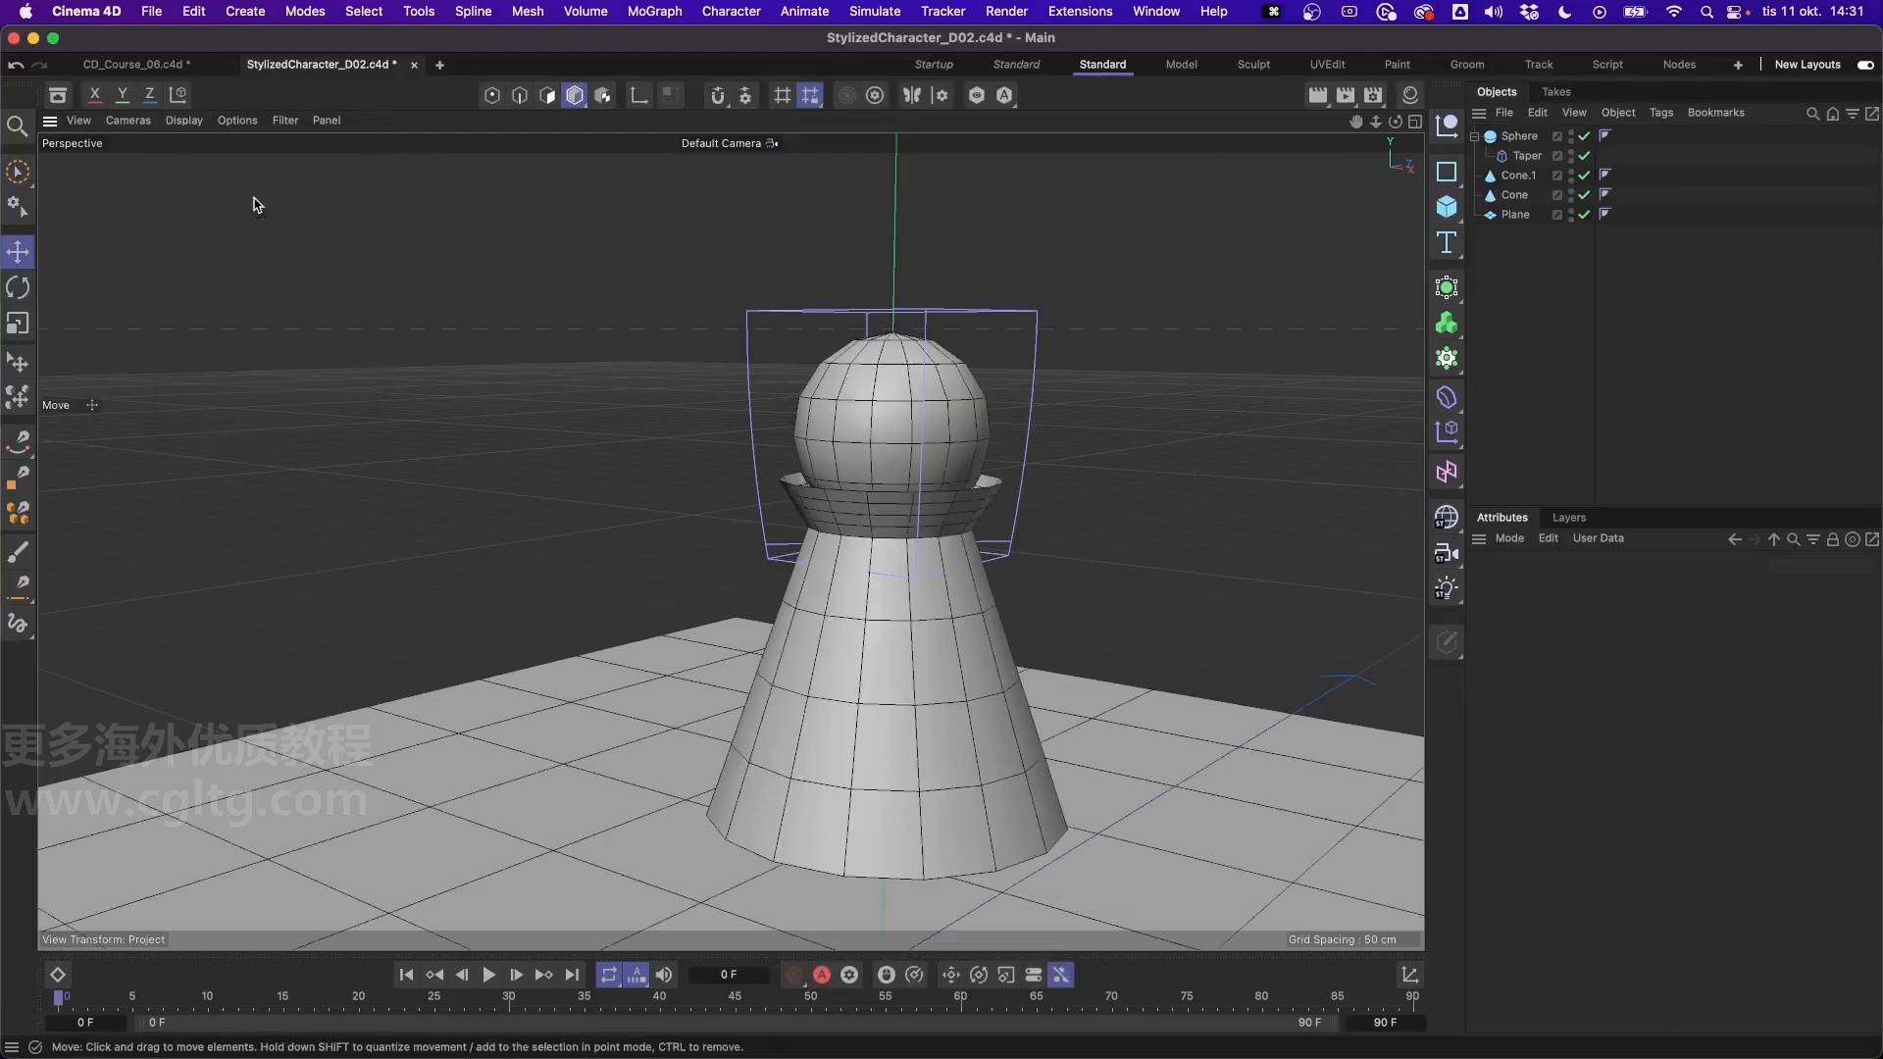
mouse_move(898, 486)
alt+mouse_down()
mouse_move(895, 398)
mouse_move(942, 357)
mouse_move(828, 392)
alt+mouse_up()
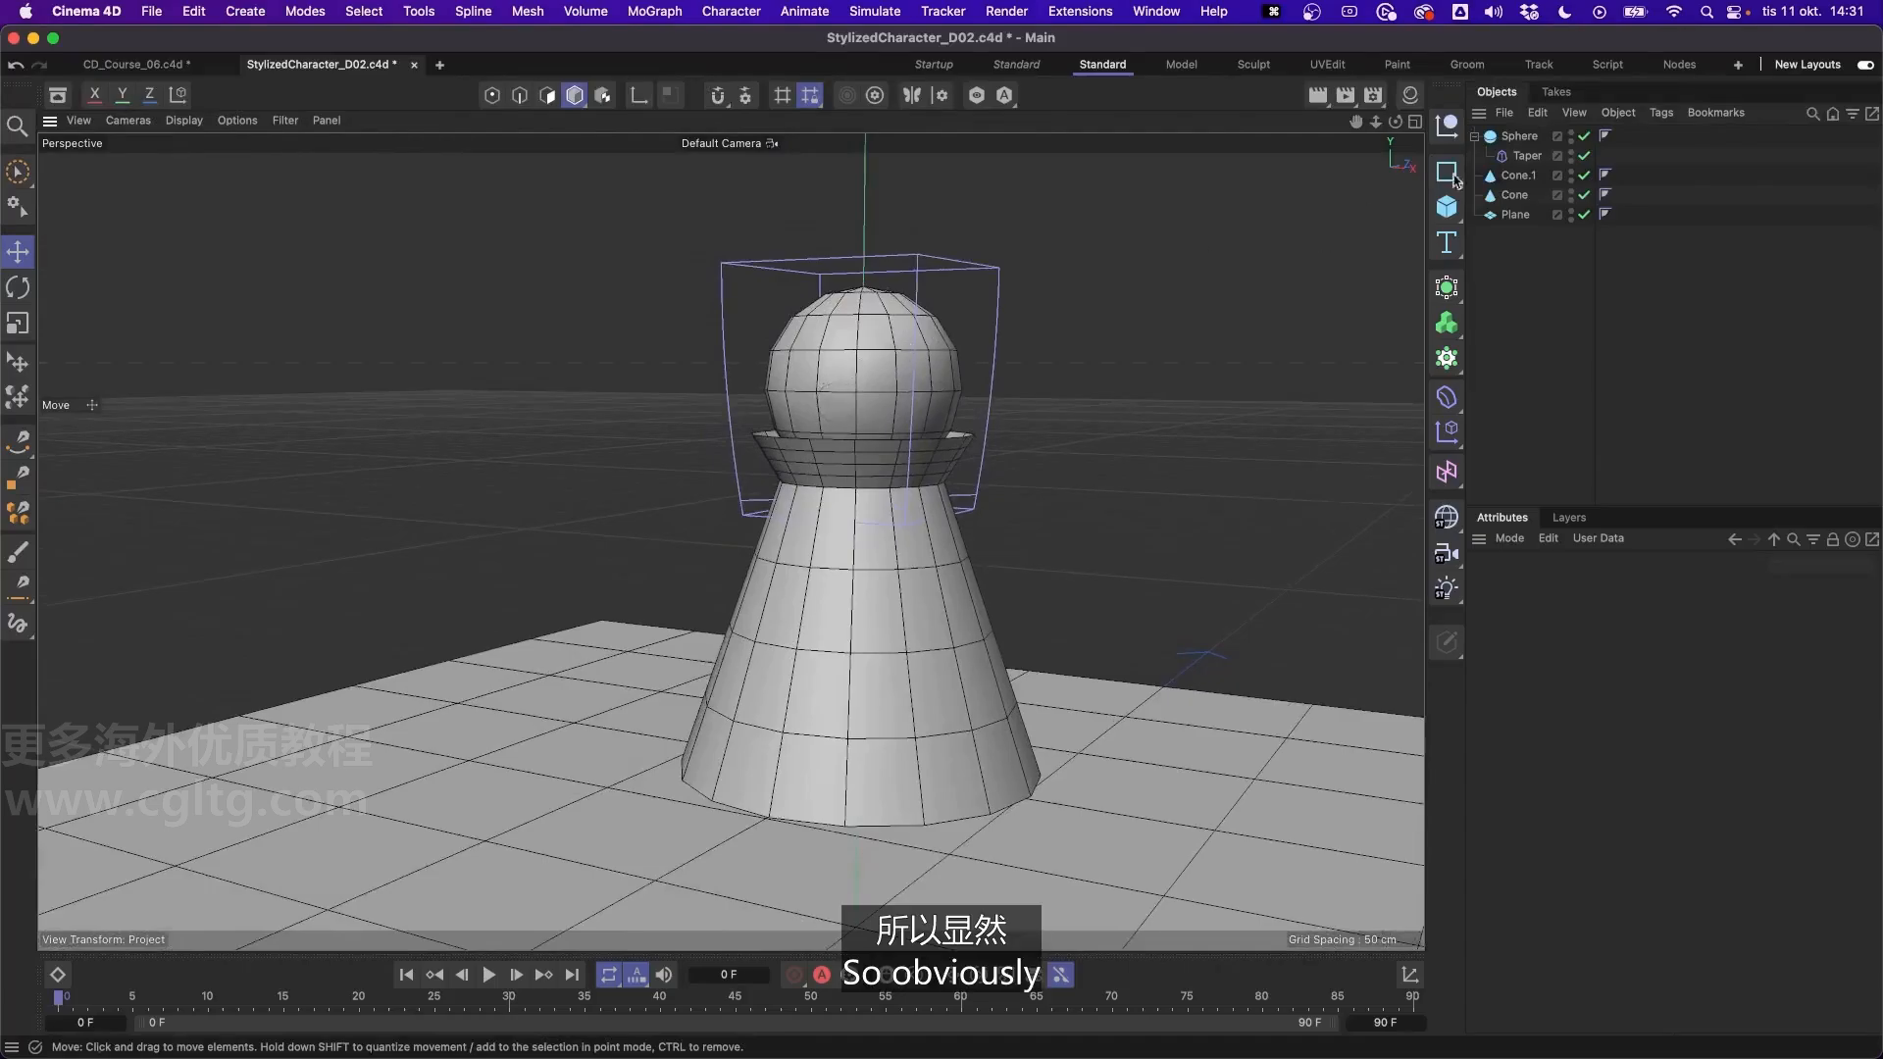
- Set the head sphere's segments to 64 and deselect it
click(1519, 136)
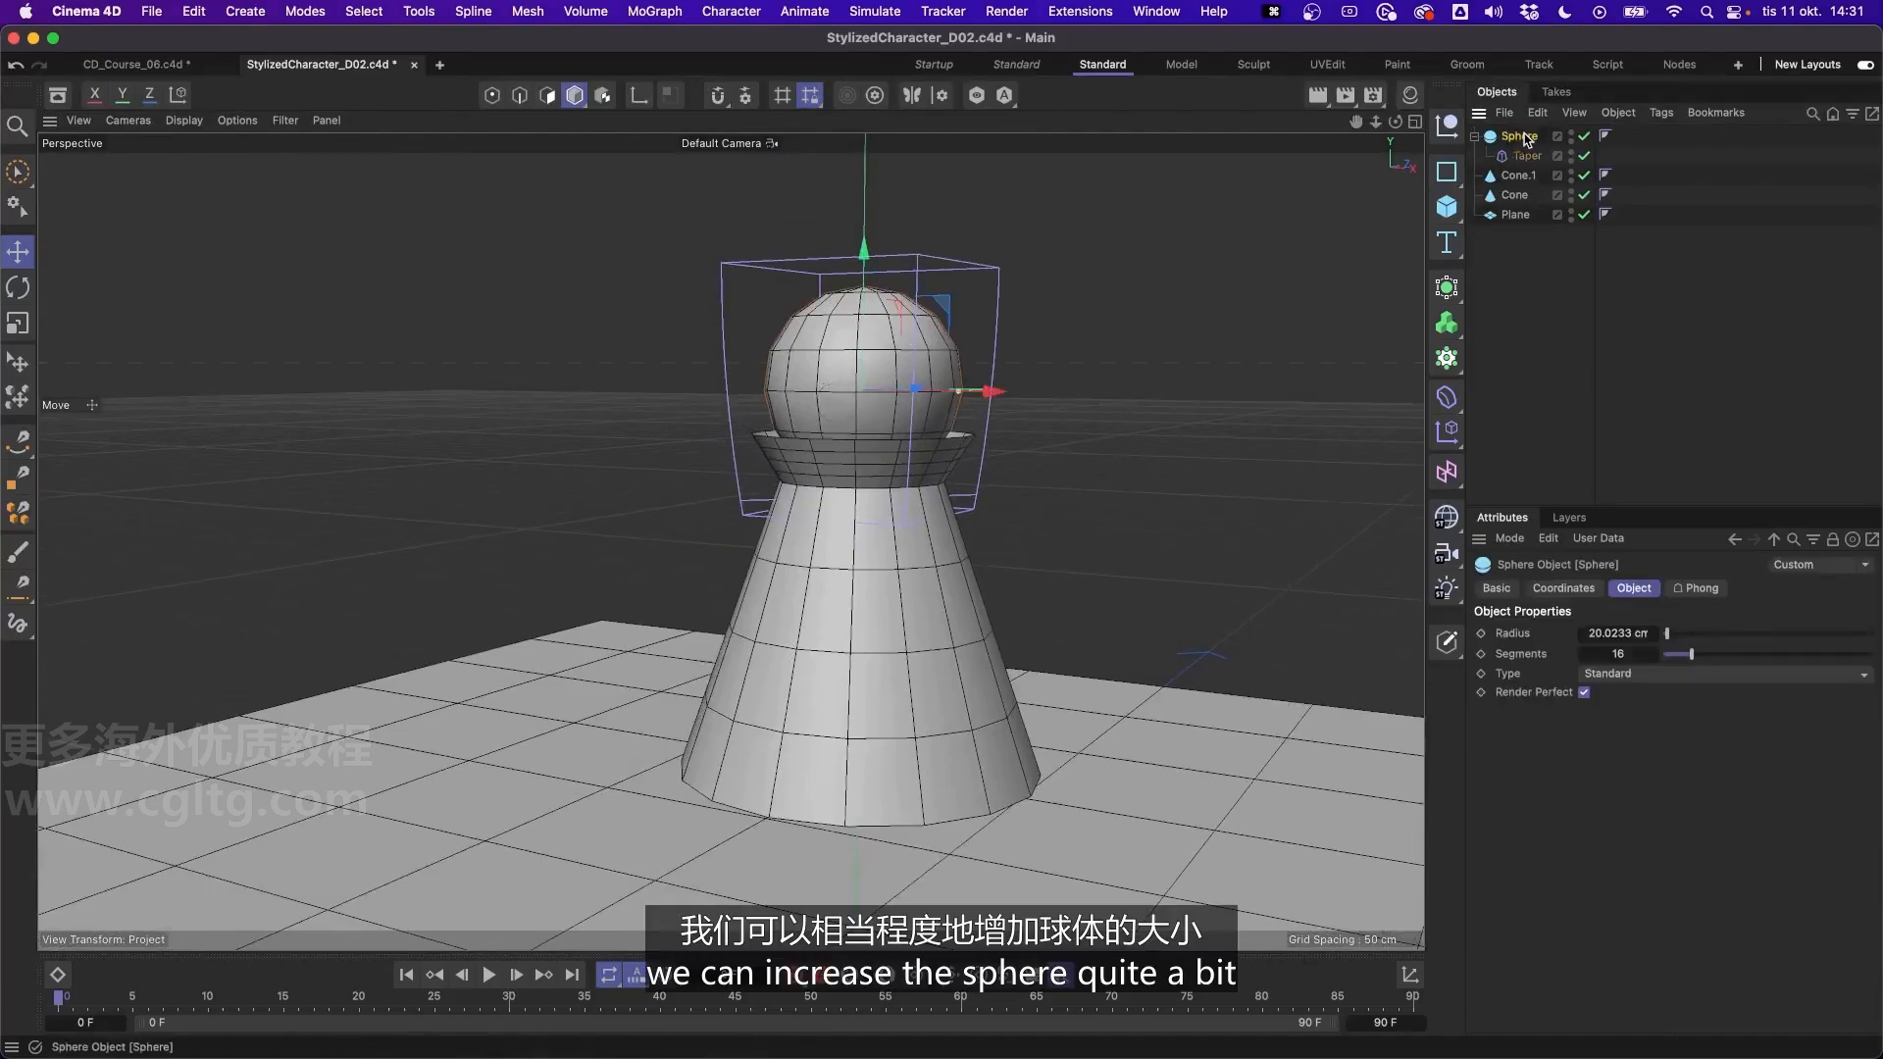
click(1621, 653)
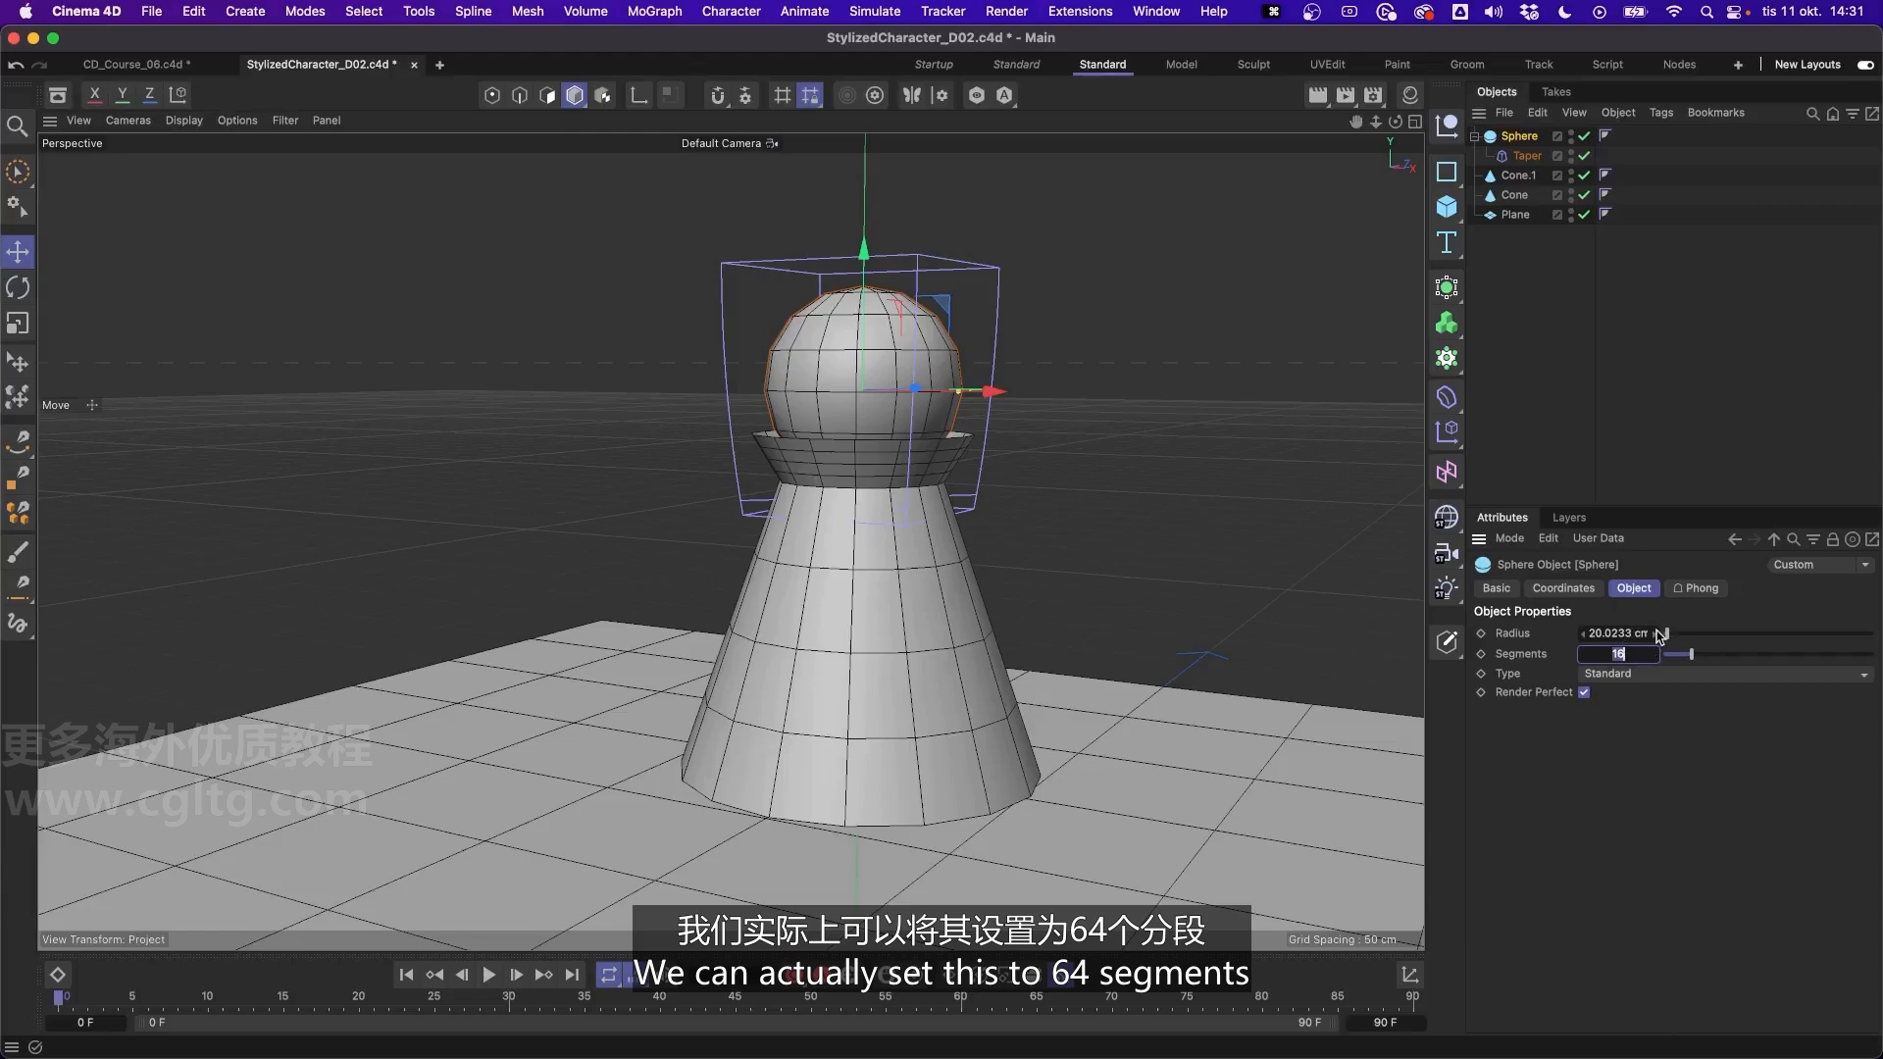
text(64)
key(Return)
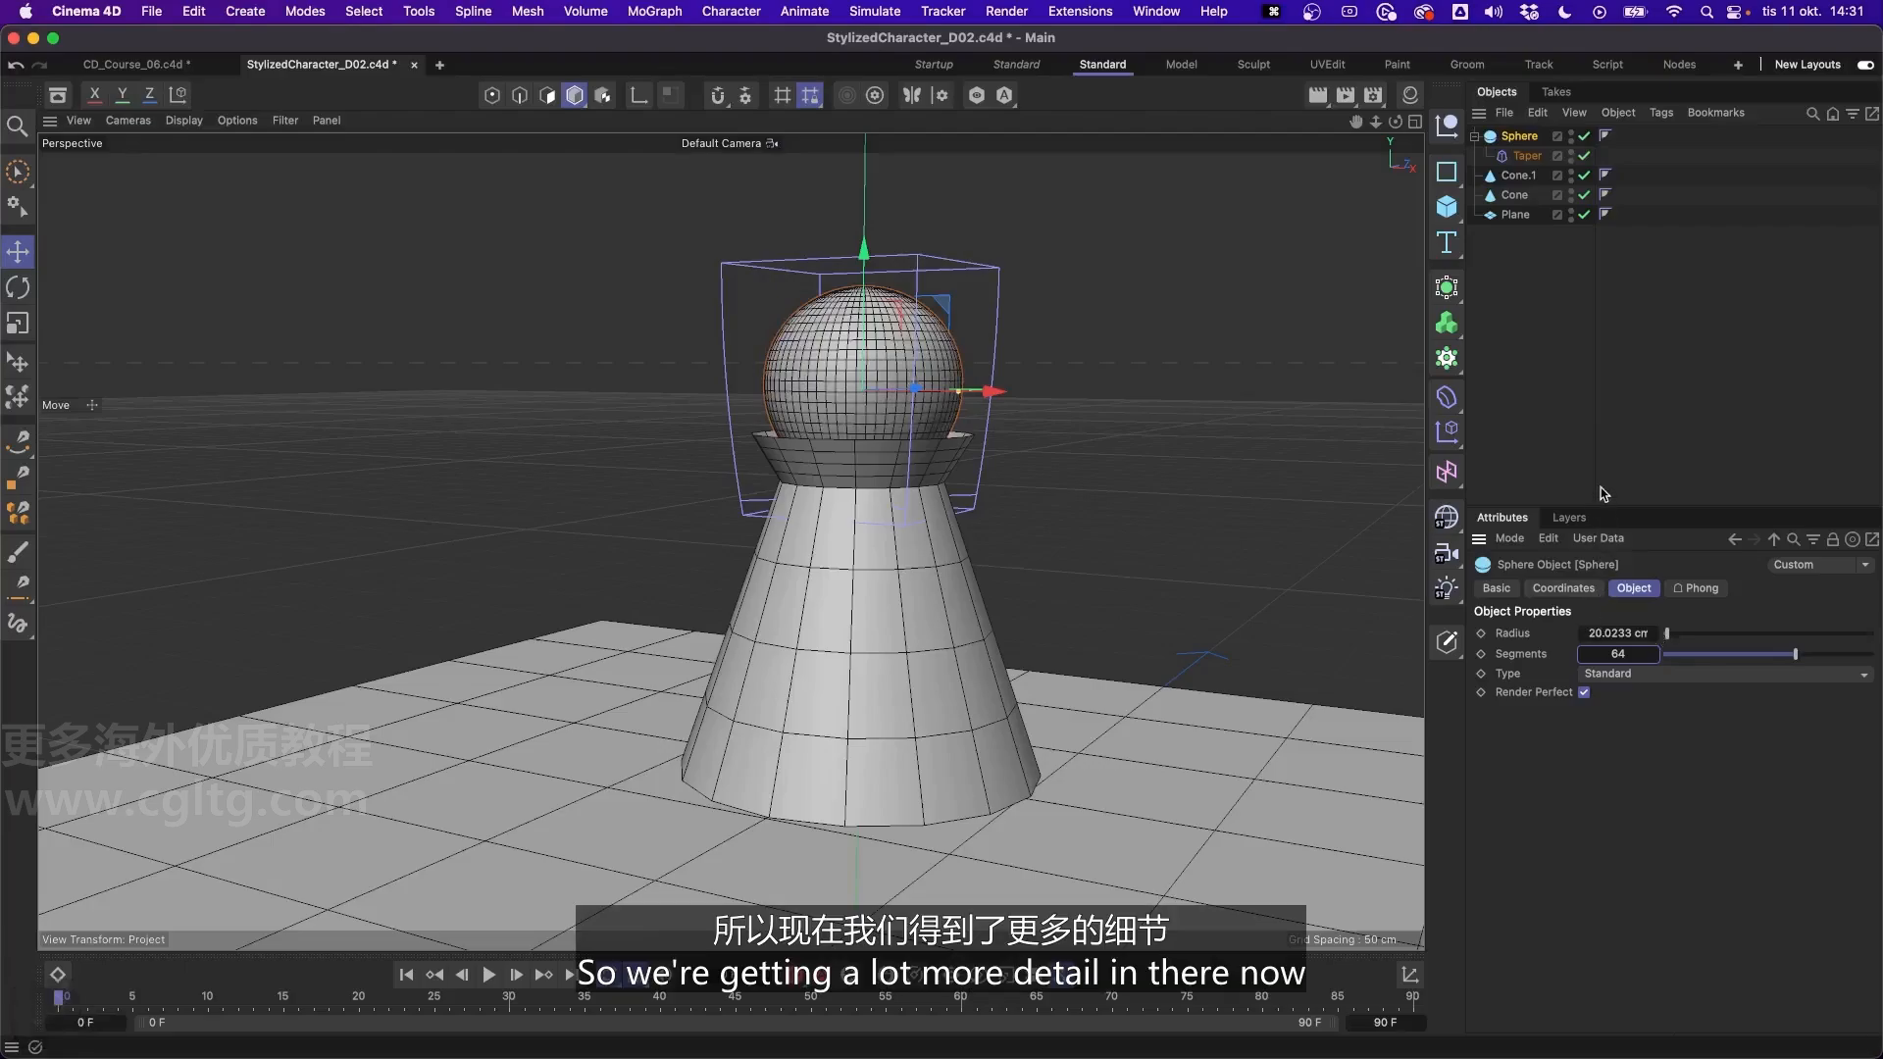
click(1608, 408)
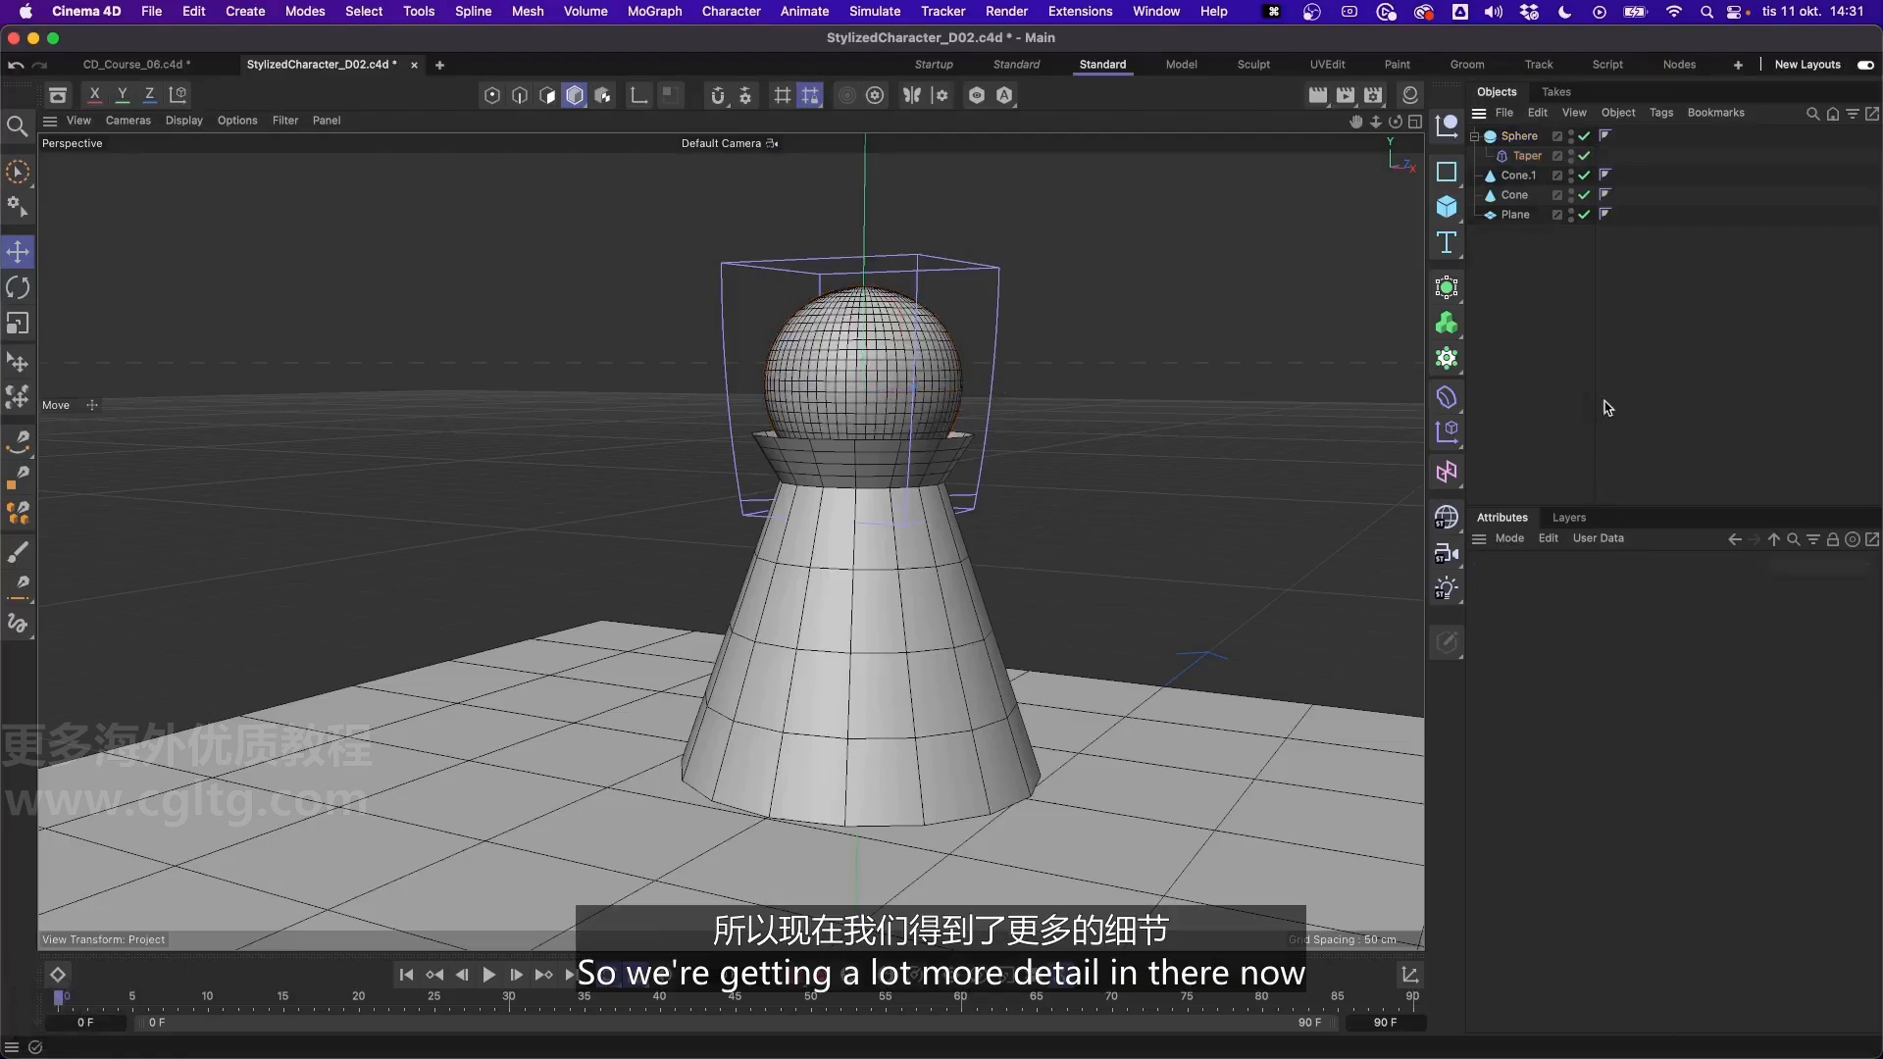
- Toggle the Taper deformer off and on to compare the head's shape with and without it
click(1585, 156)
click(1586, 156)
click(1586, 156)
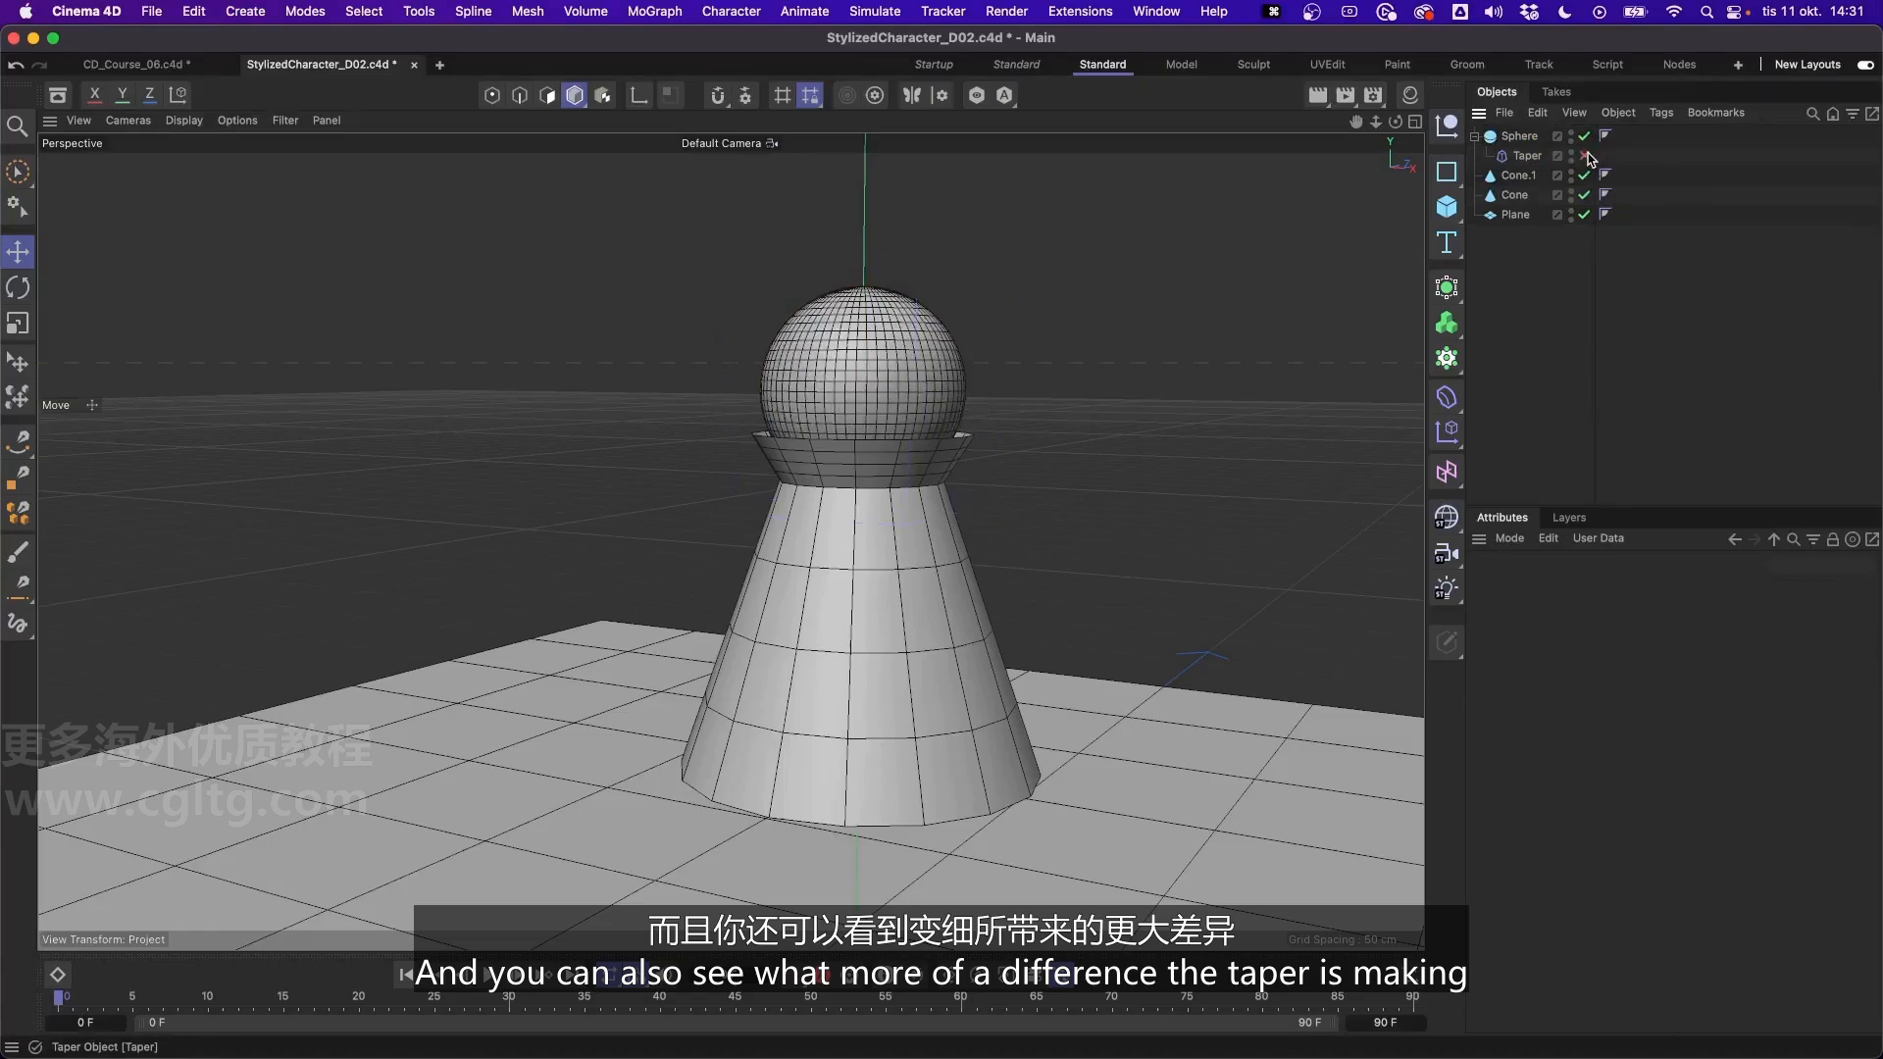
click(1586, 156)
click(1586, 155)
click(1586, 156)
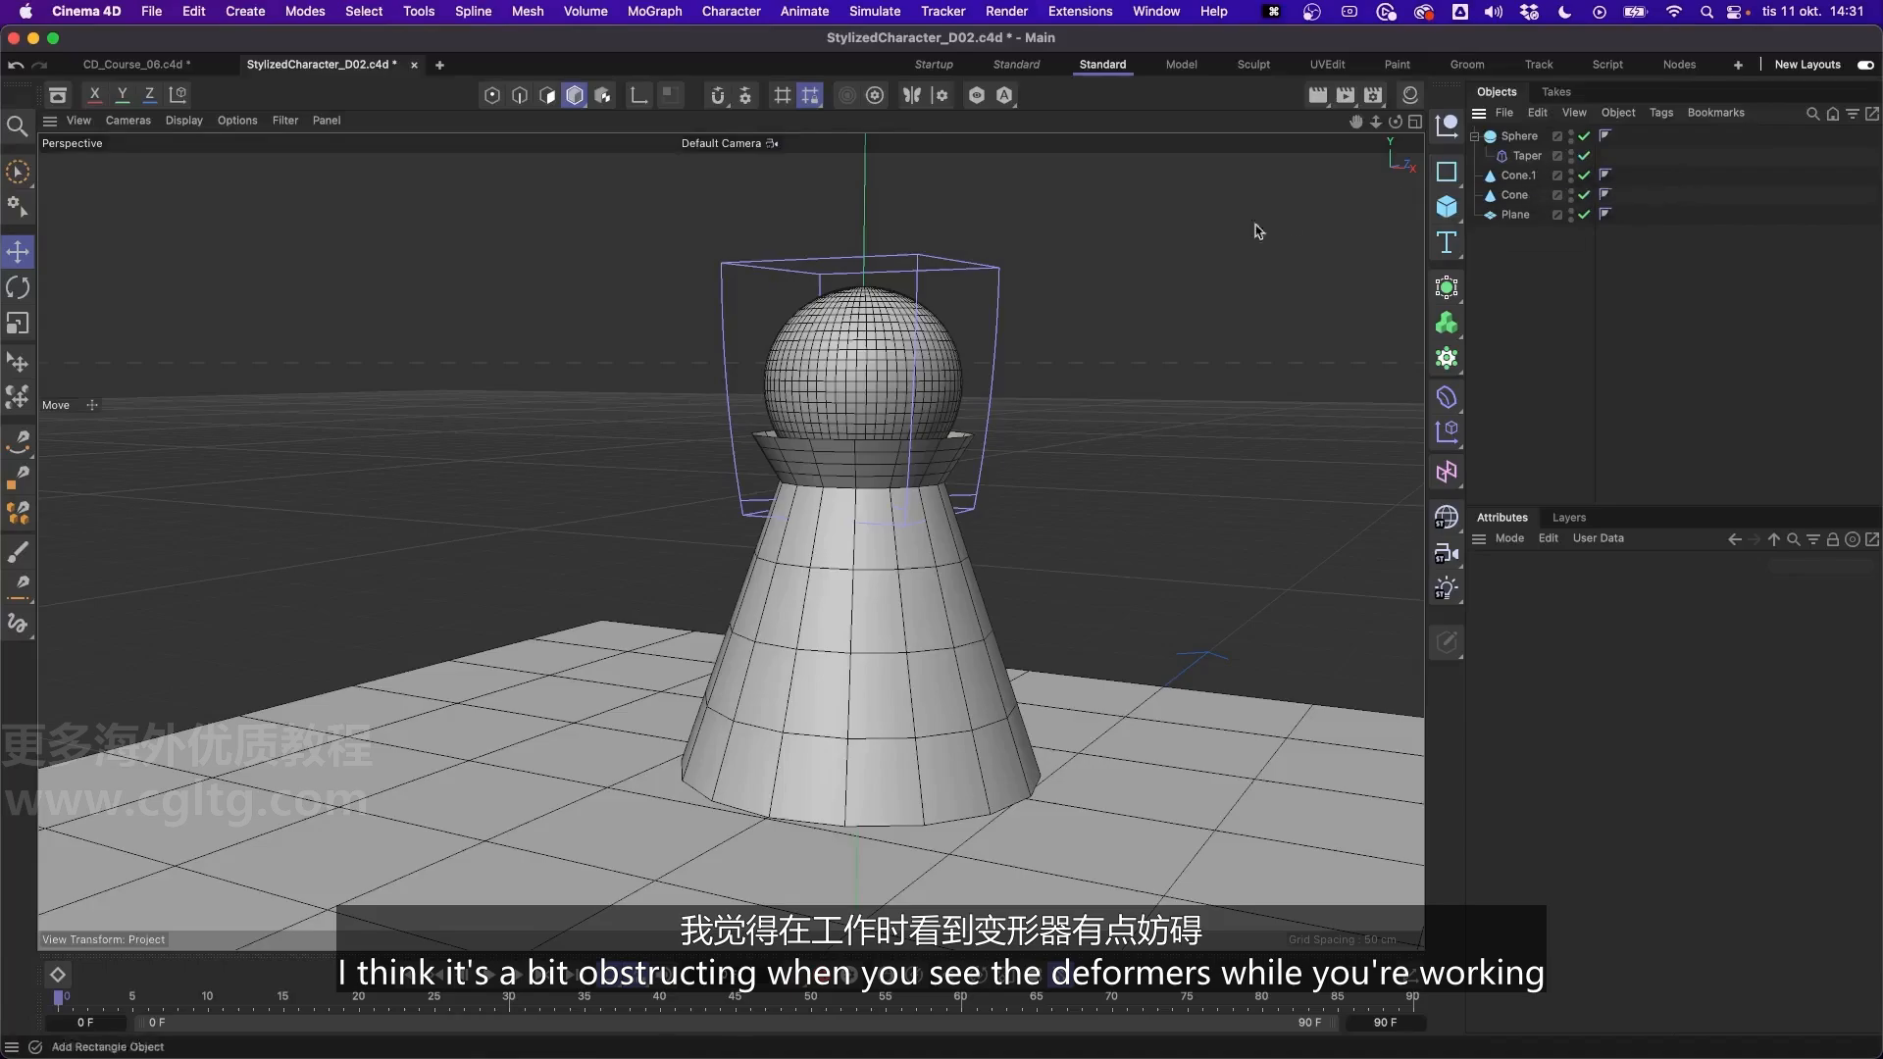
- Turn off Deformer display in the viewport filter and check the cage by selecting and deselecting the Taper
mouse_move(884, 363)
alt+mouse_down()
mouse_move(794, 353)
mouse_move(889, 375)
mouse_move(872, 364)
alt+mouse_up()
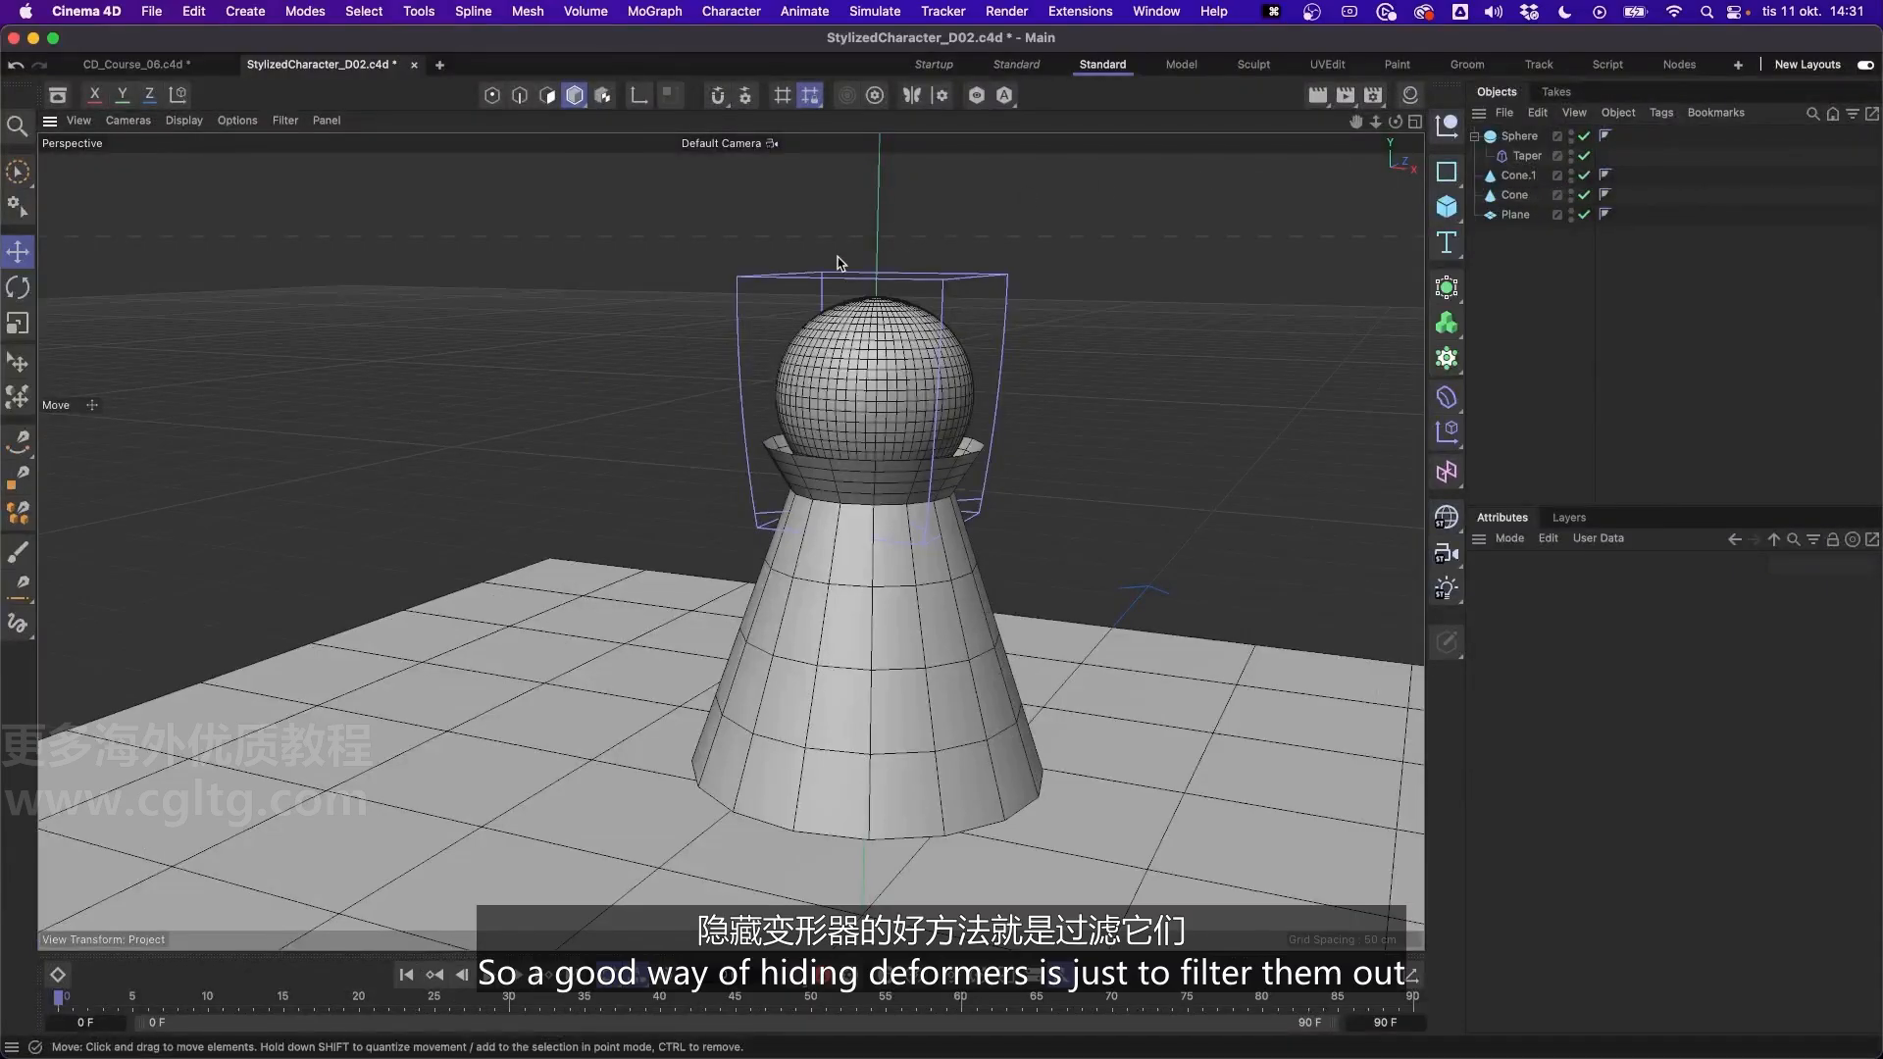
click(286, 122)
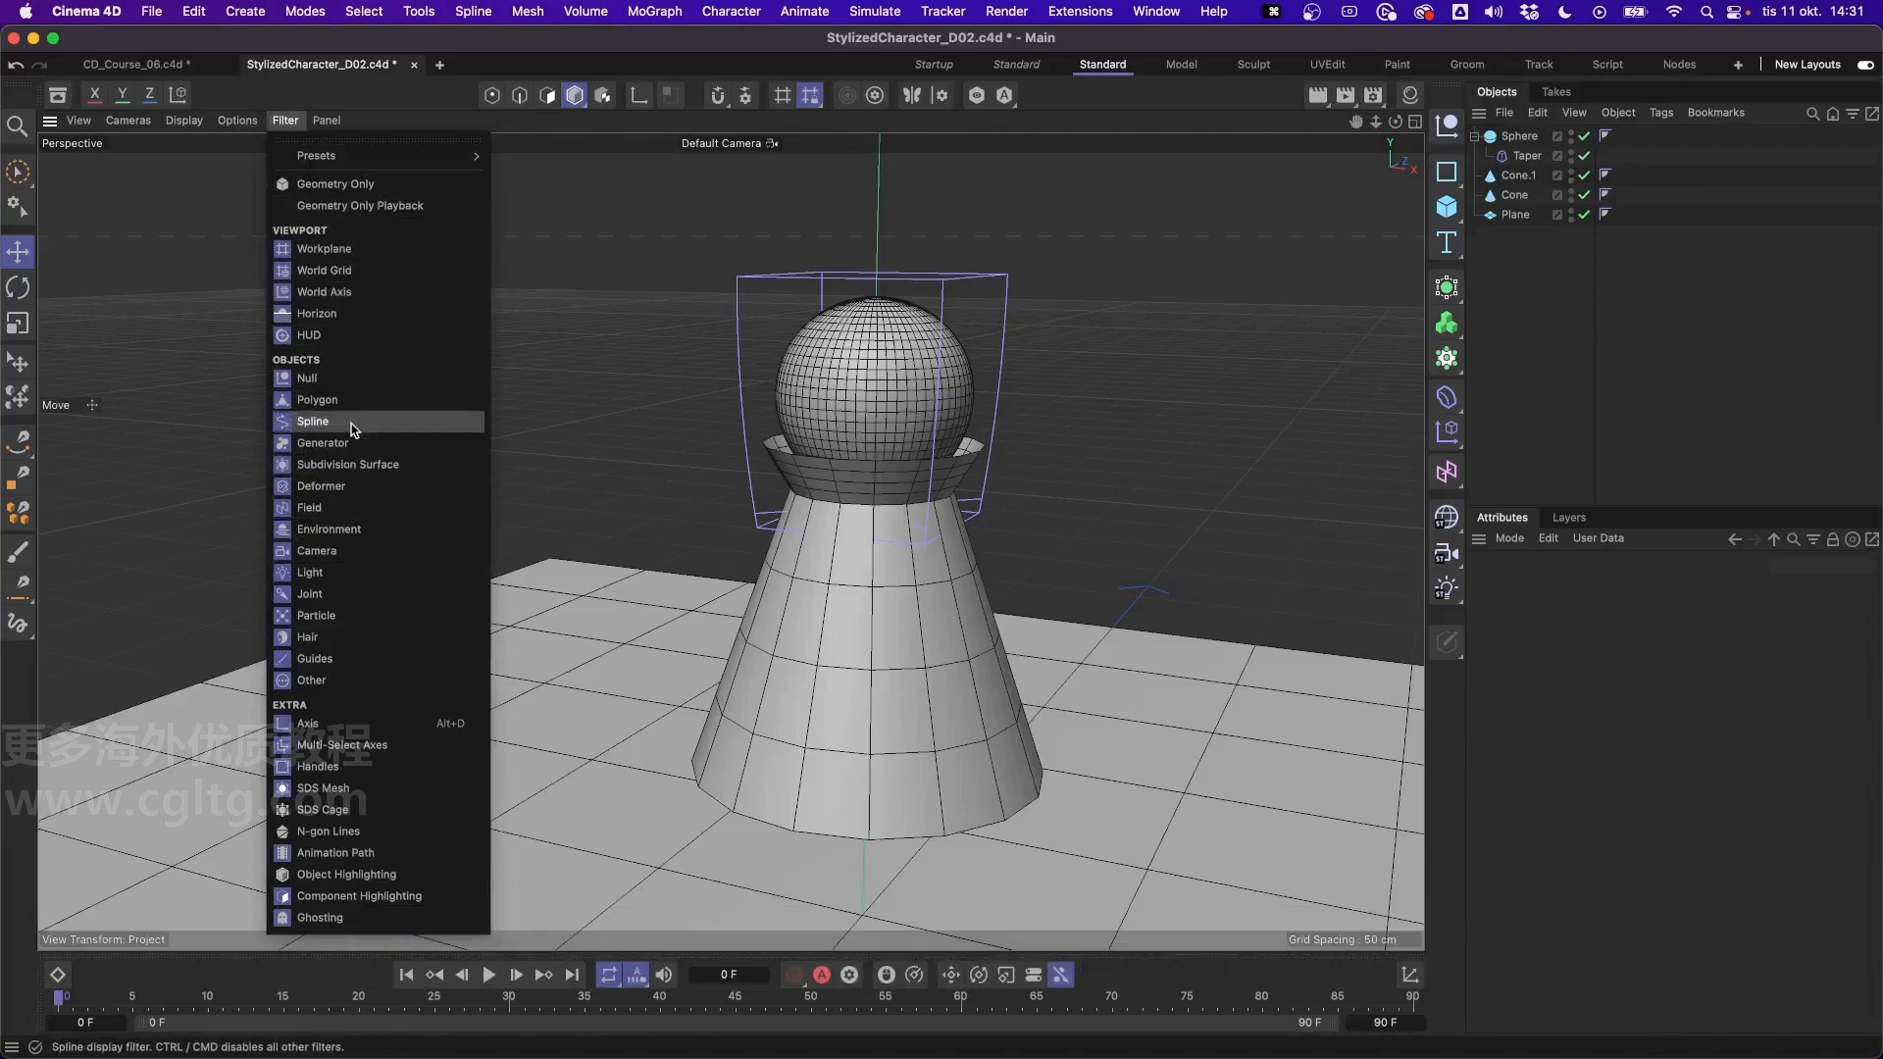
click(333, 488)
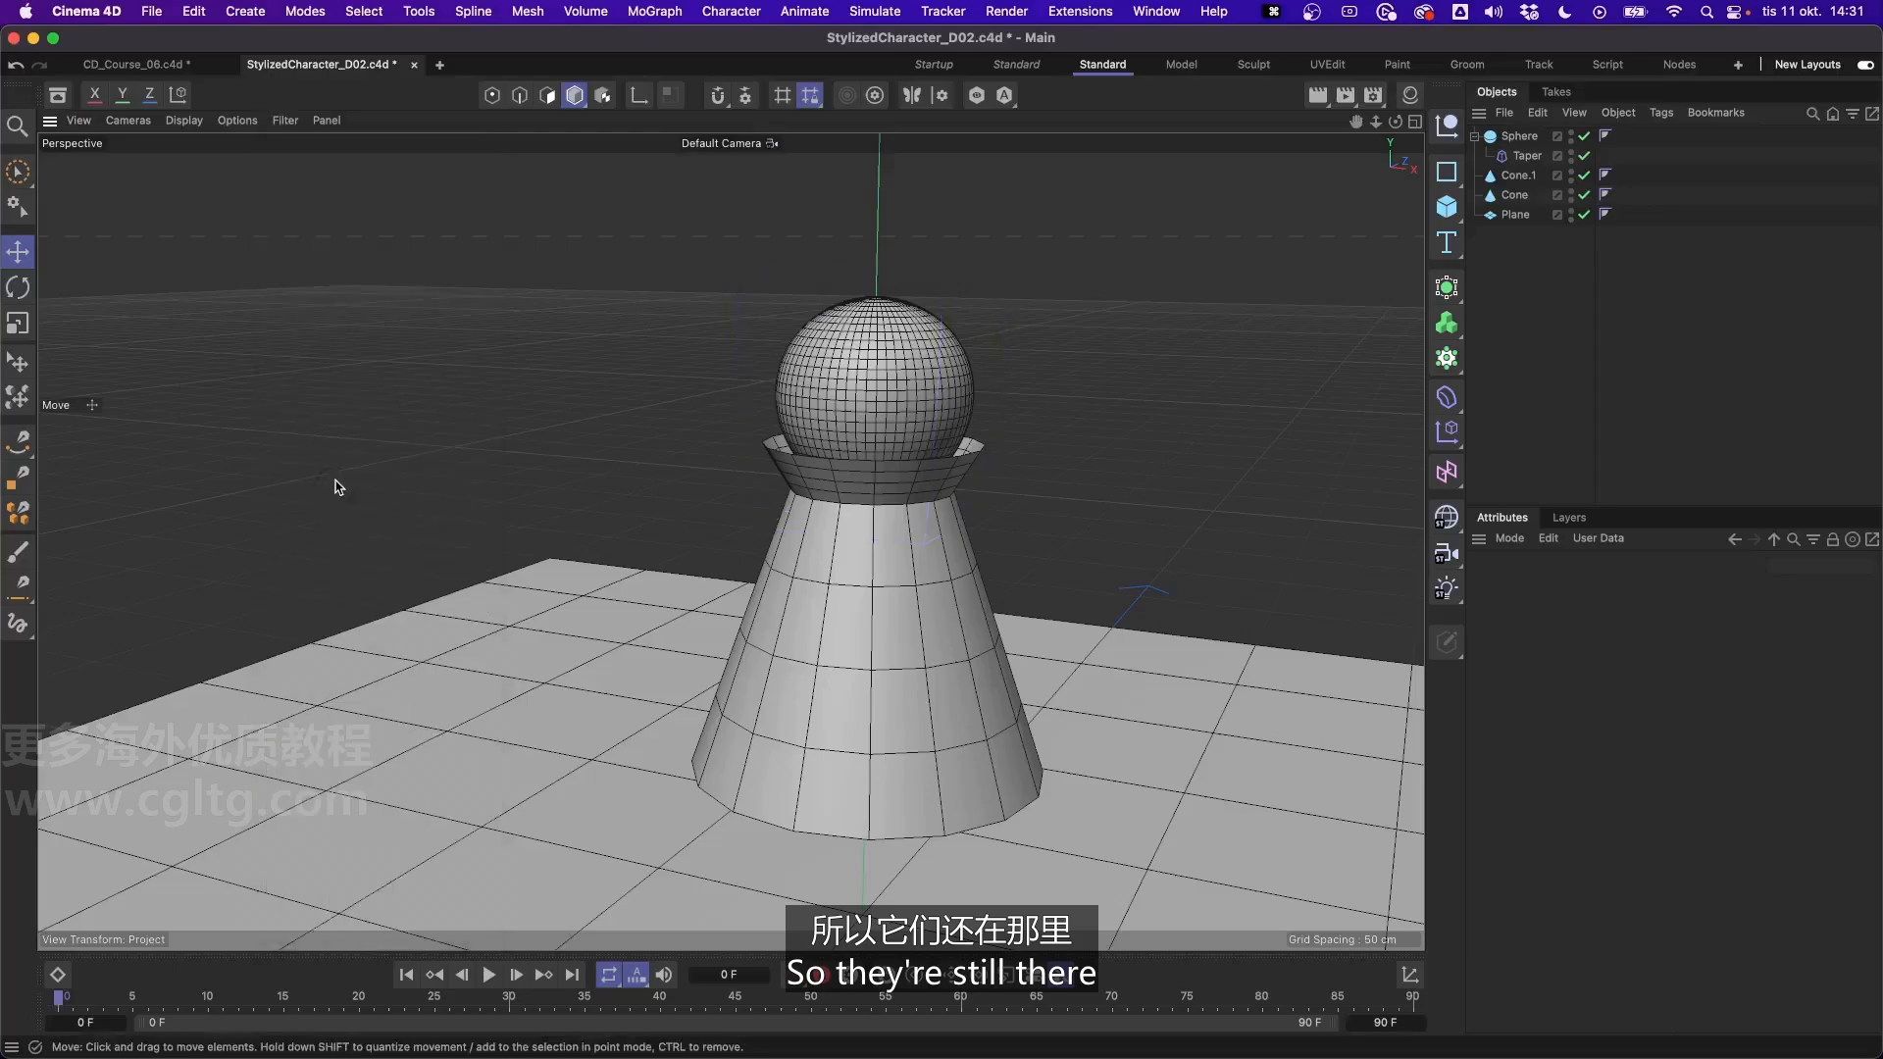
click(1532, 155)
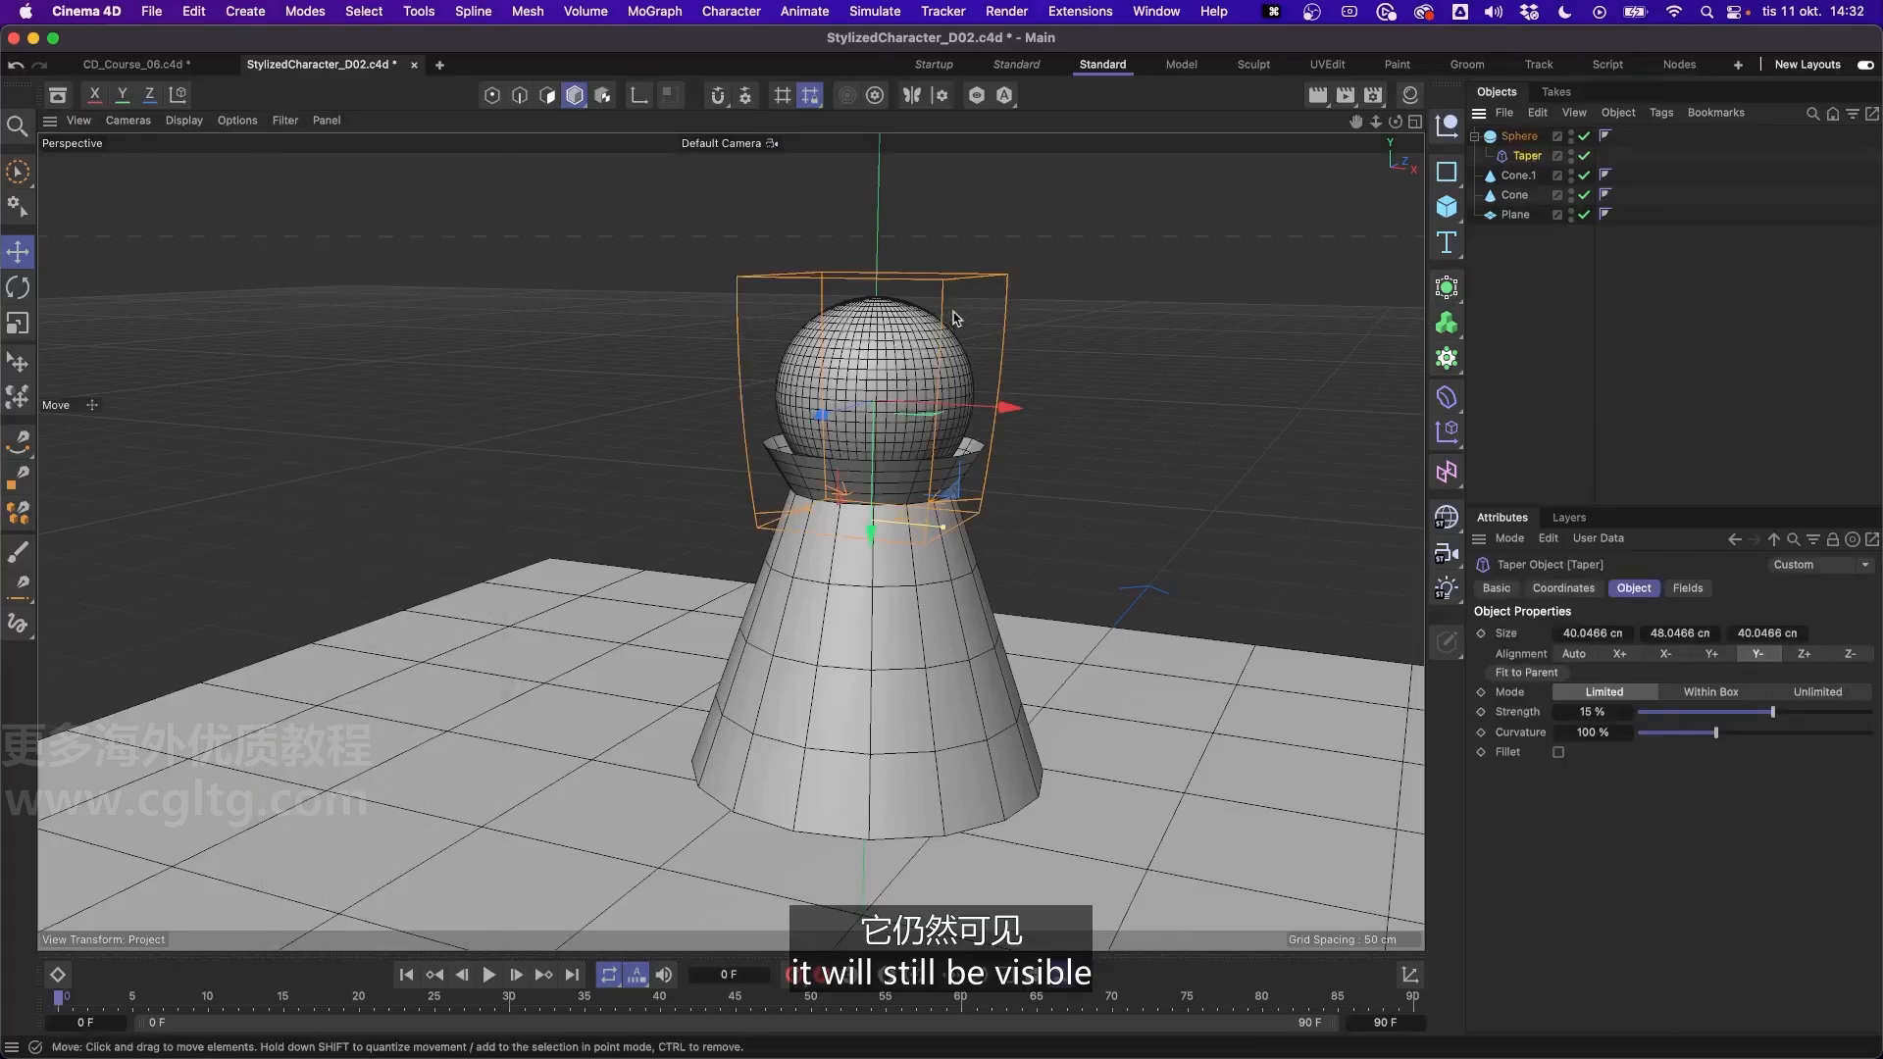
click(1565, 277)
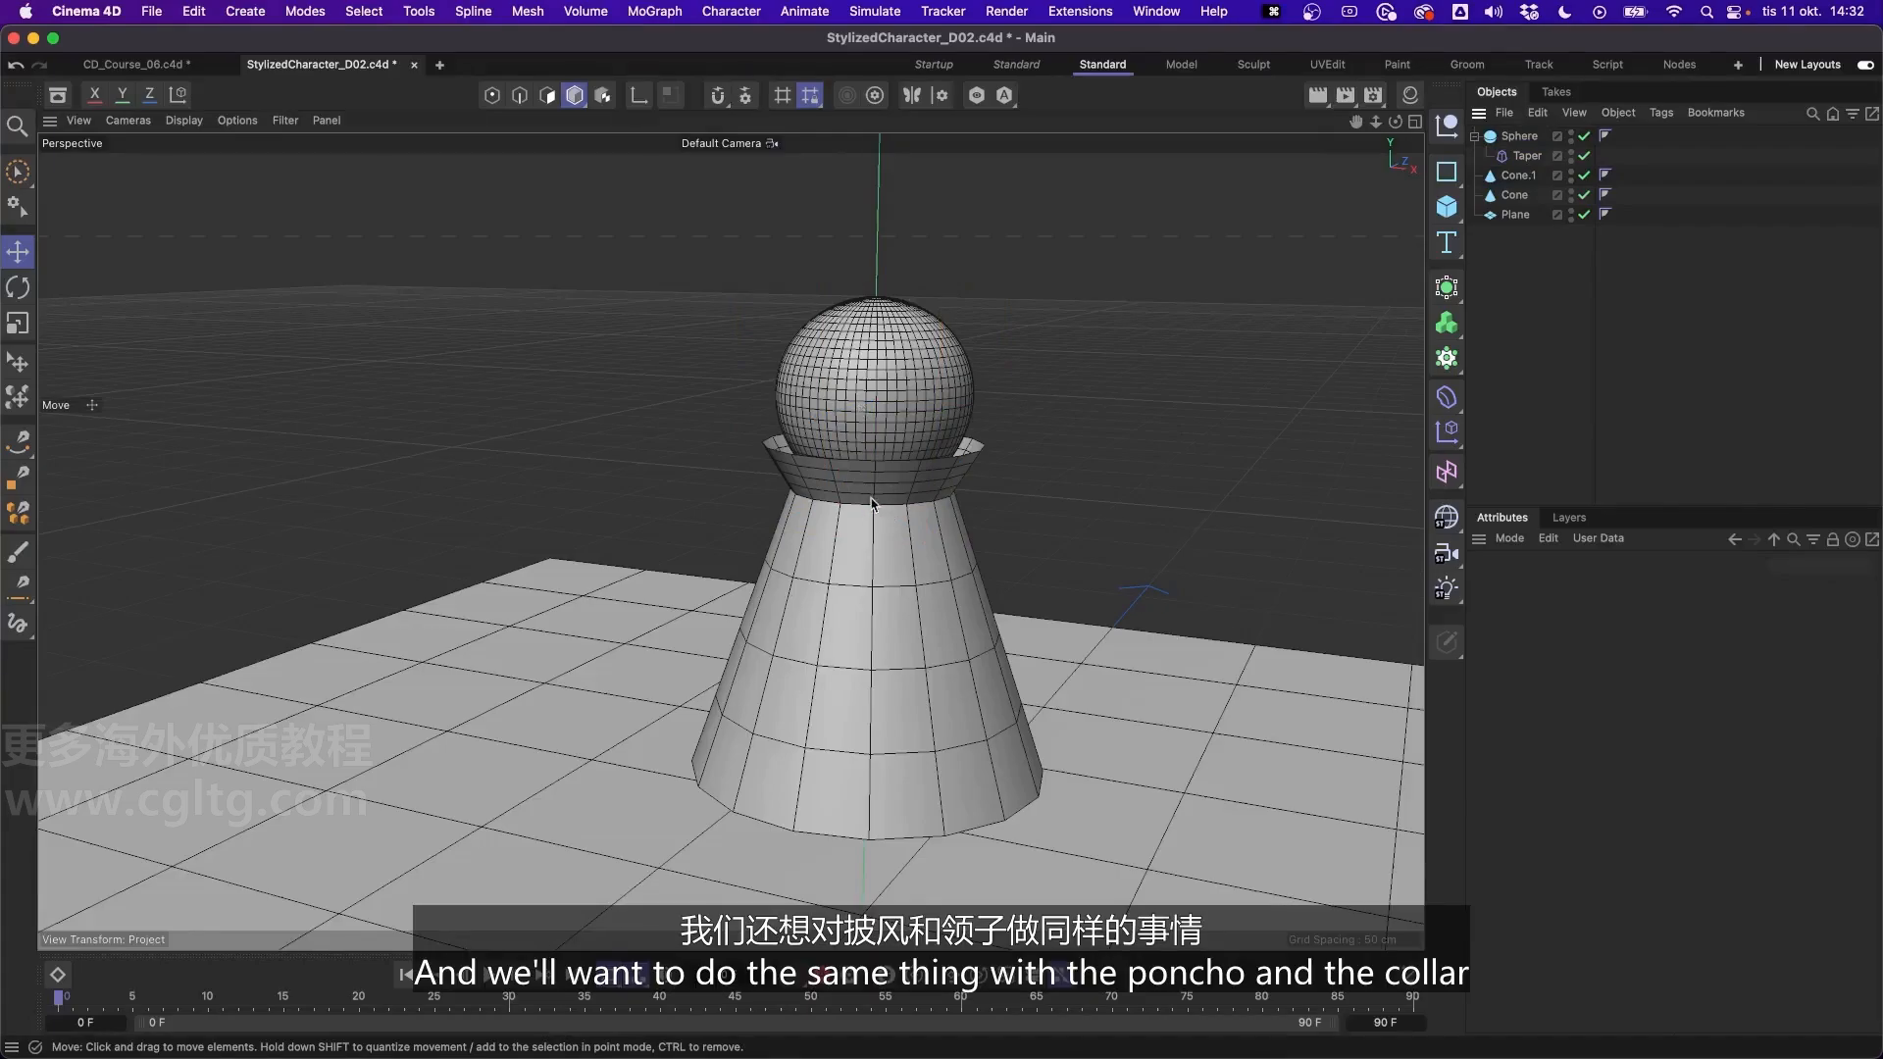
- Set the rotation segments of both the collar cone and the body cone to 48
alt+drag(871, 503, 981, 455)
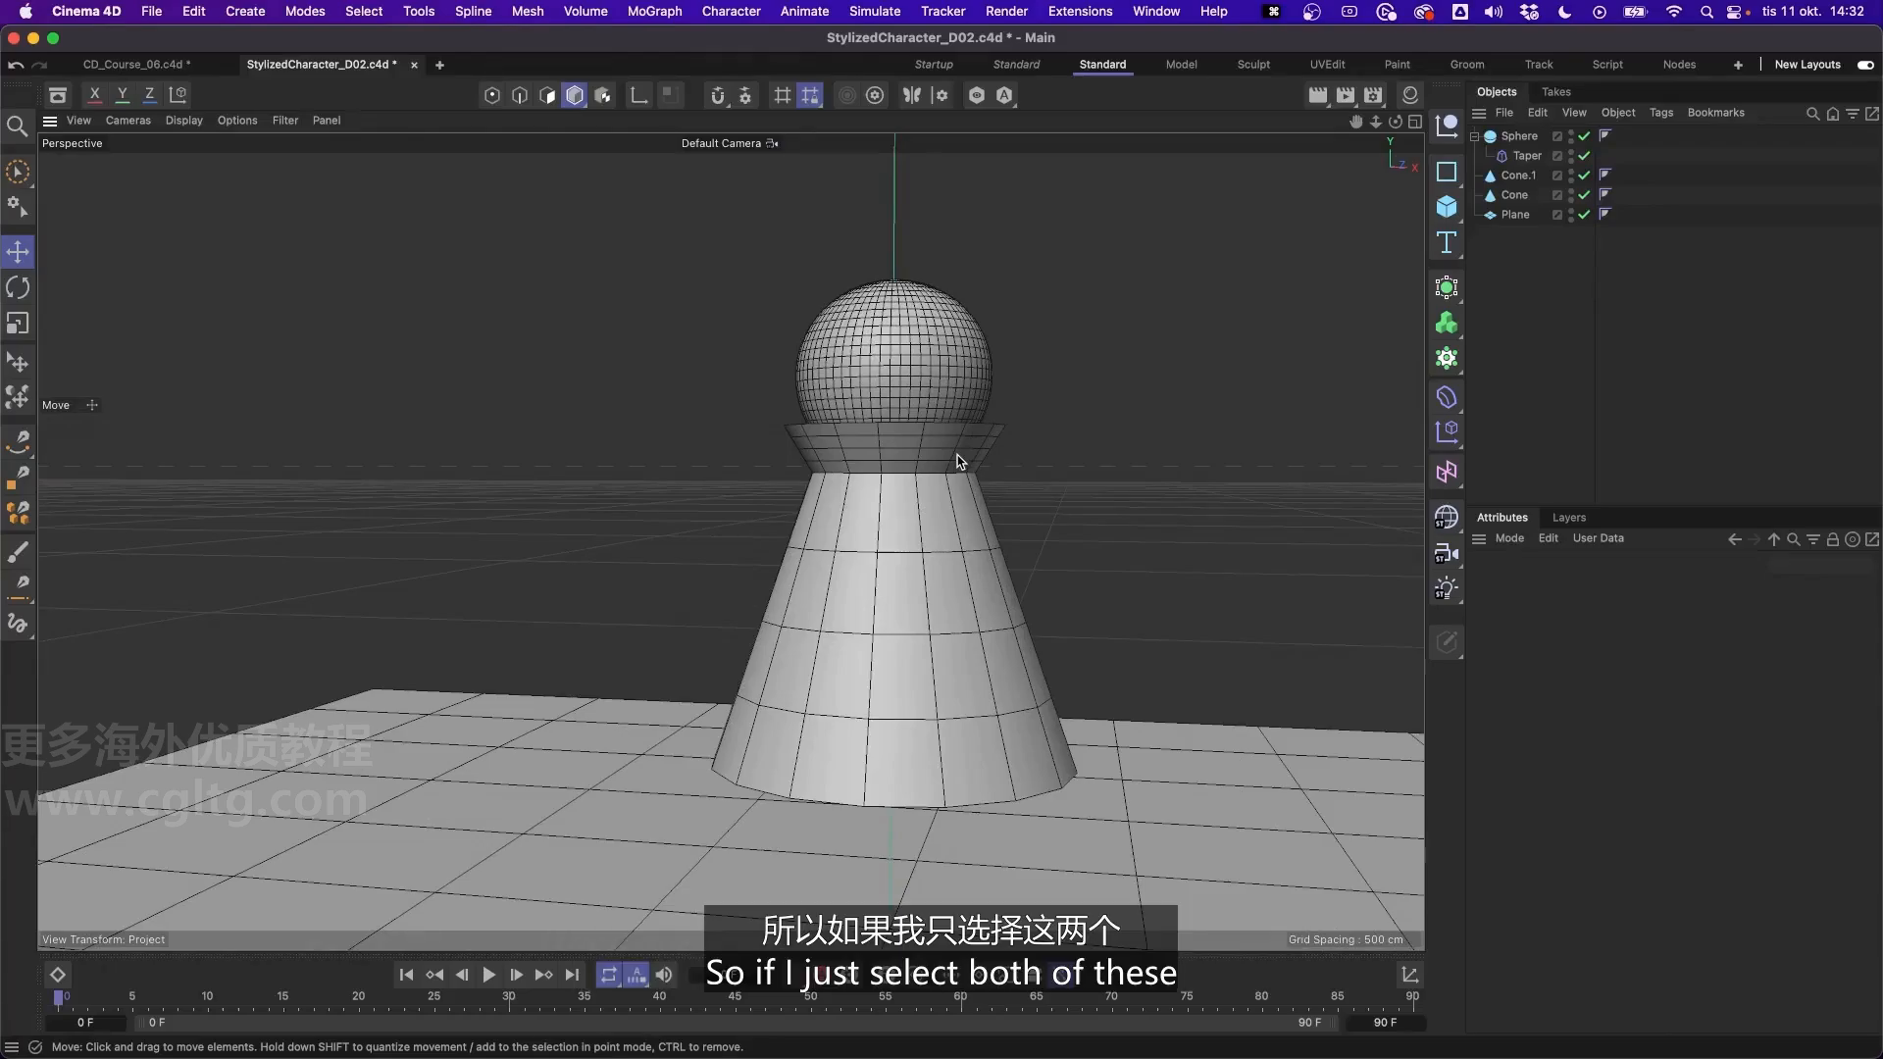
click(959, 460)
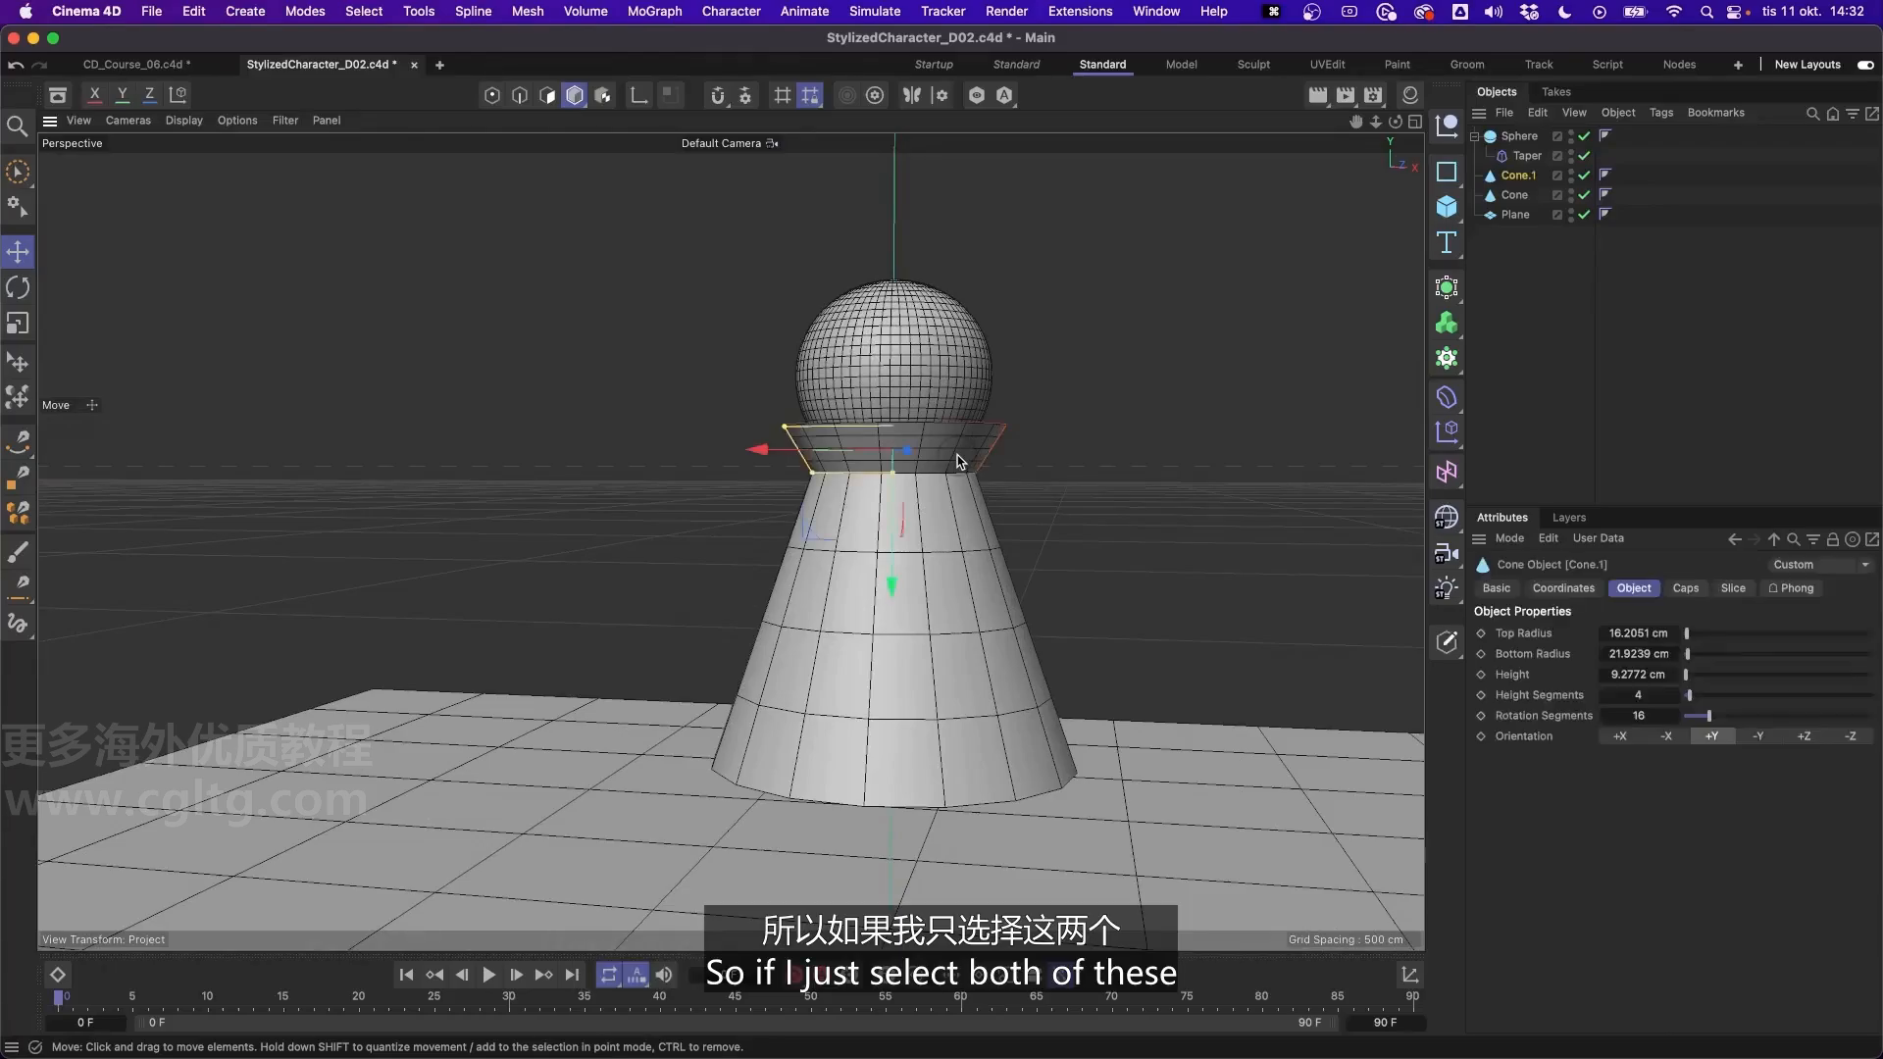
shift+click(978, 588)
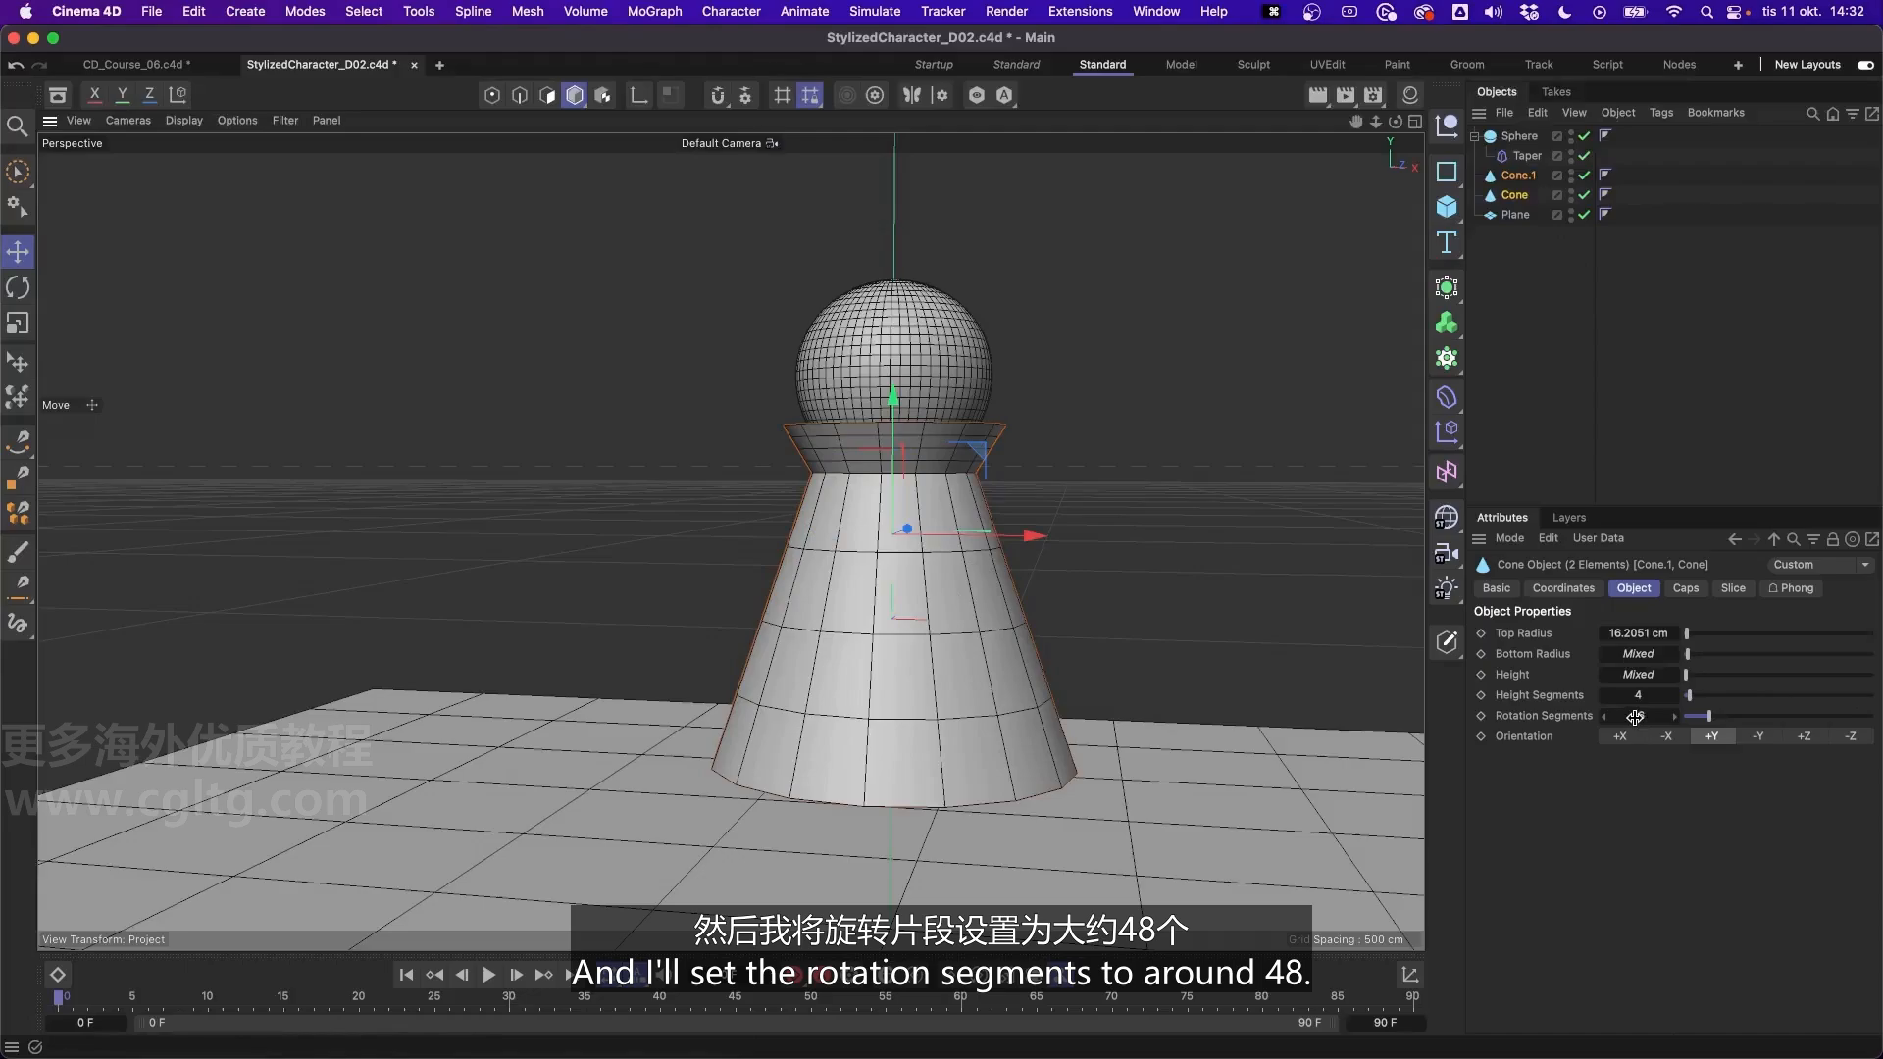
text(48)
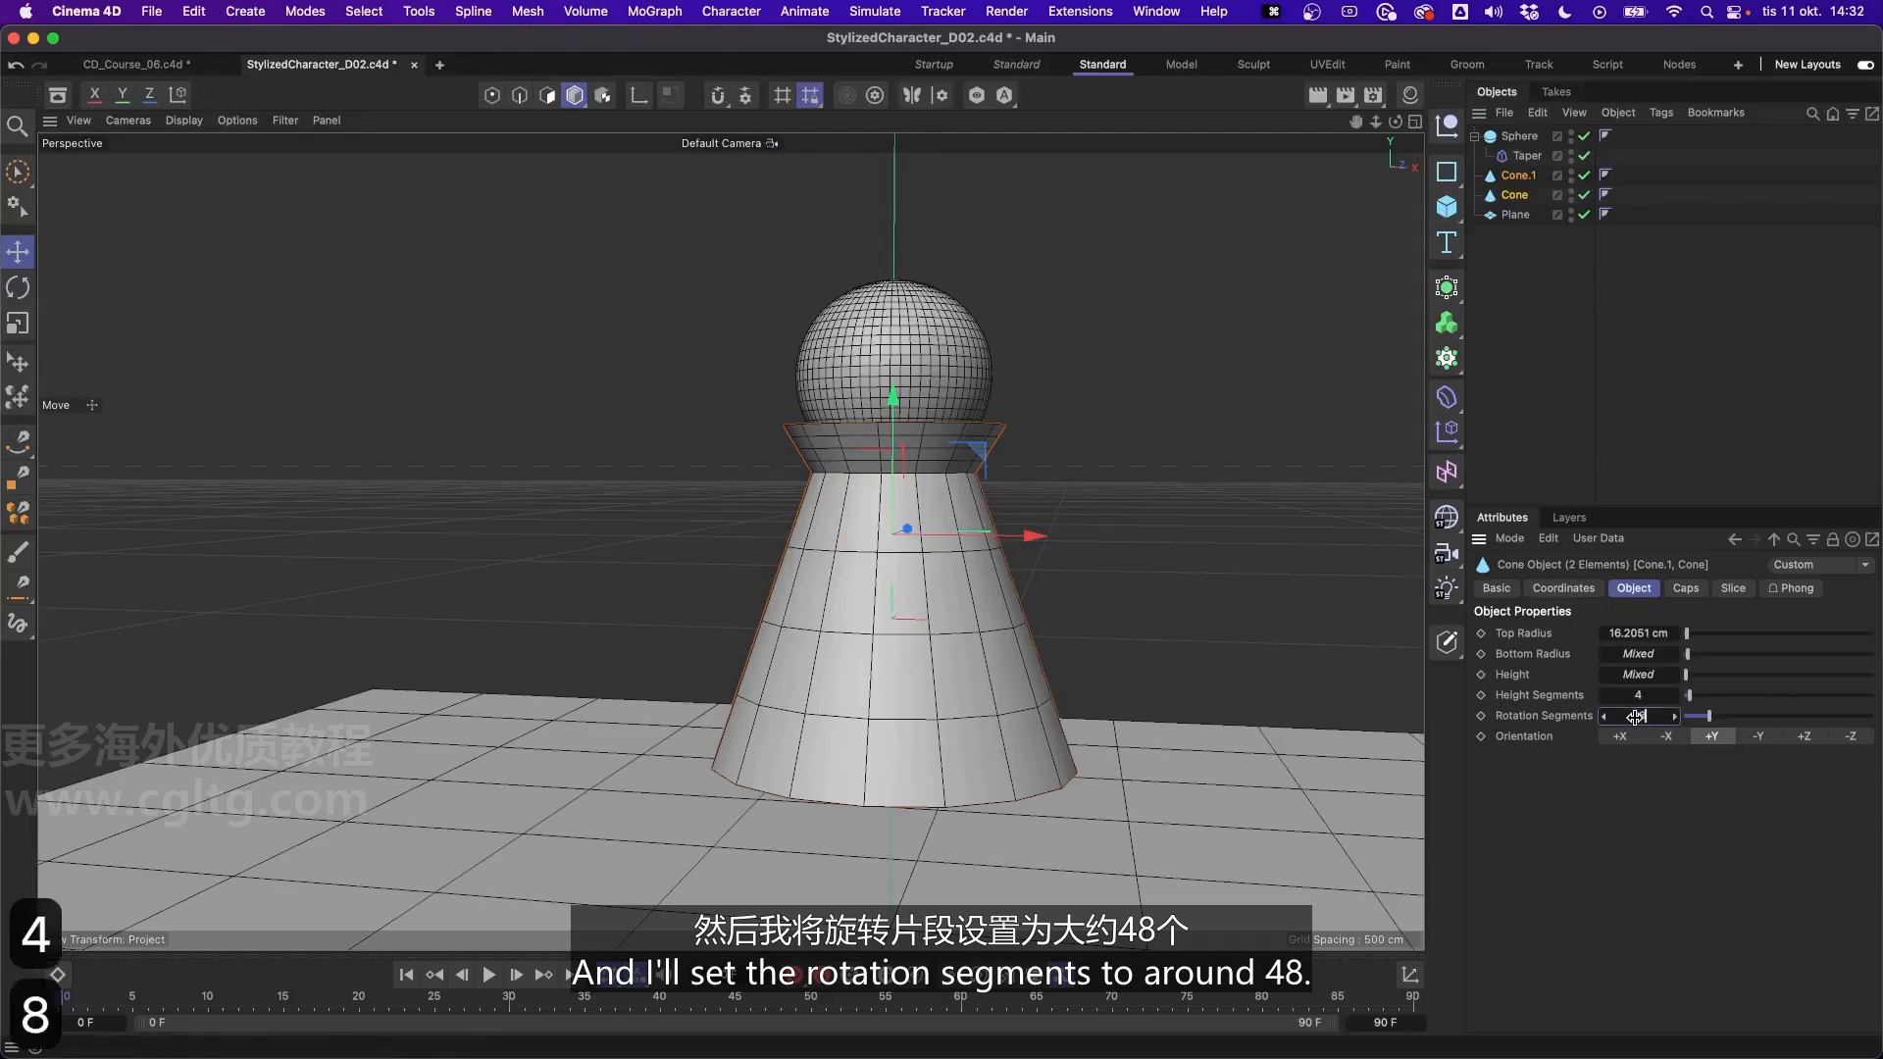
key(Return)
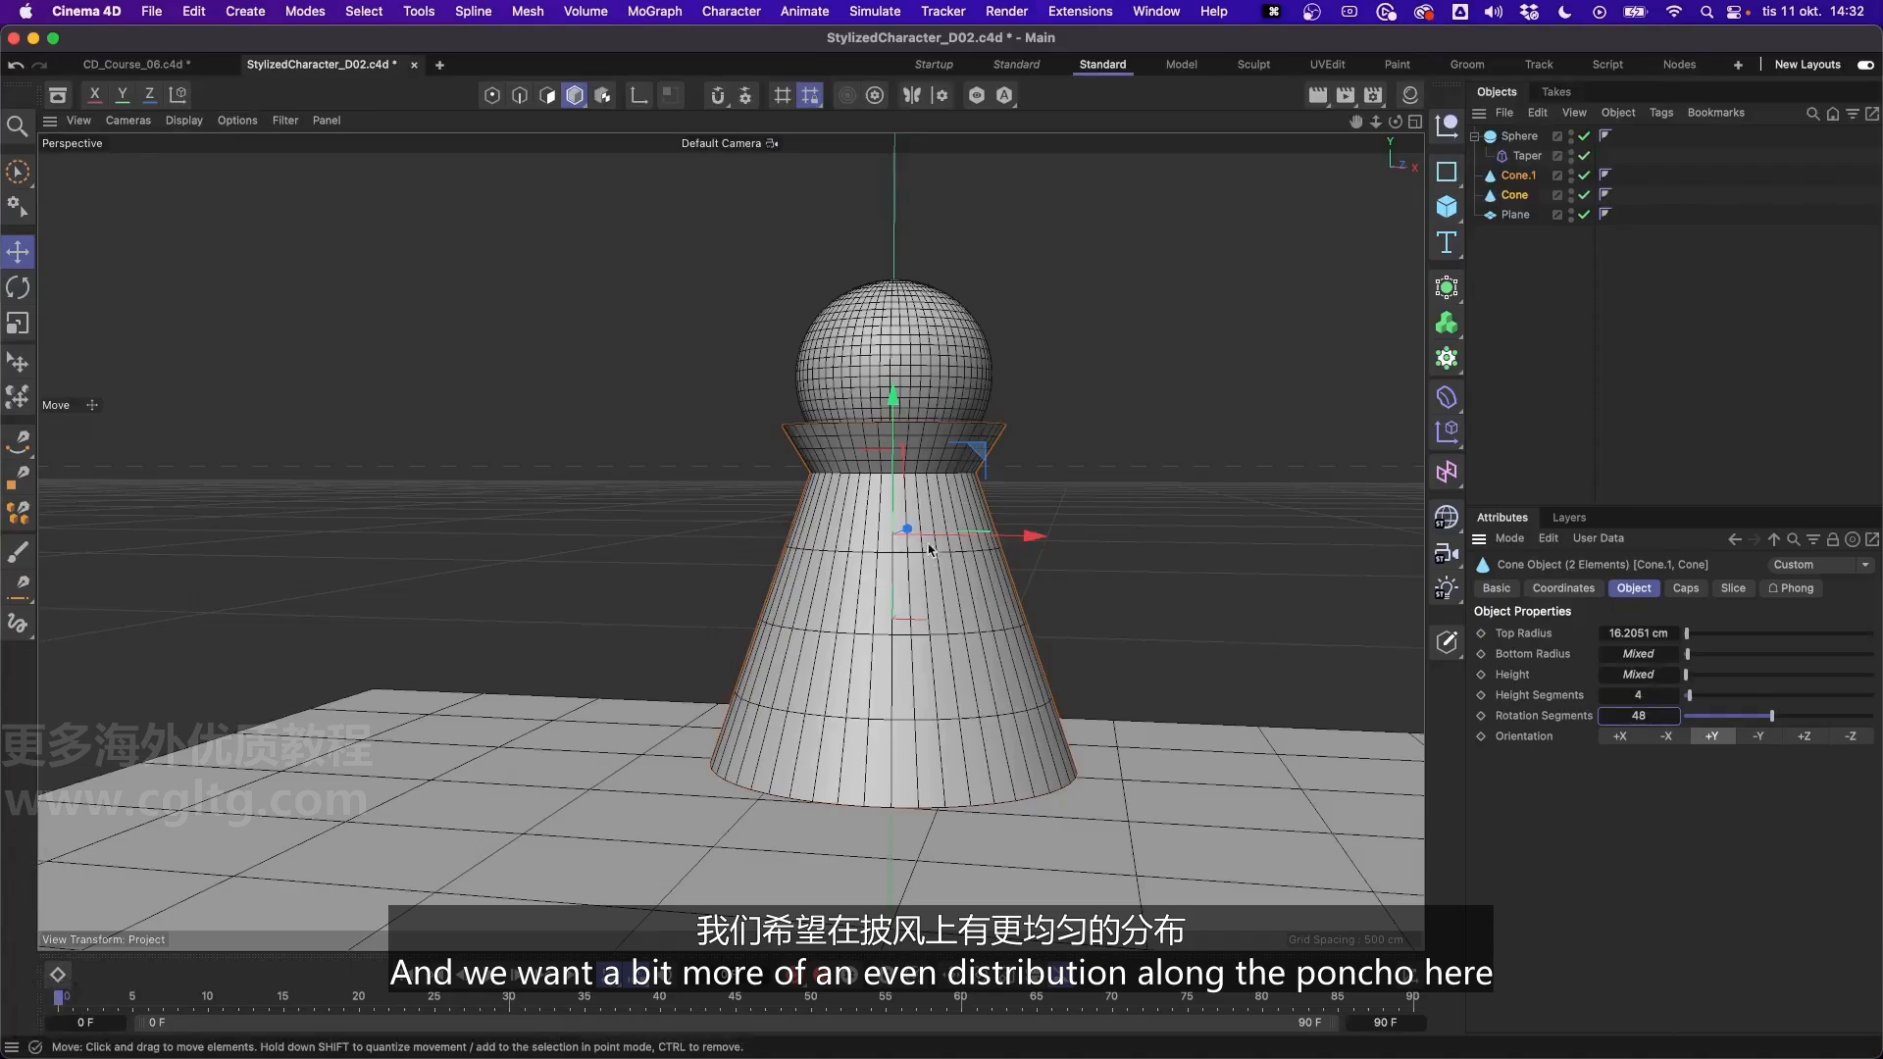
- Set the body cone's height segments to 19 and deselect it
scroll(948, 599, up, 5)
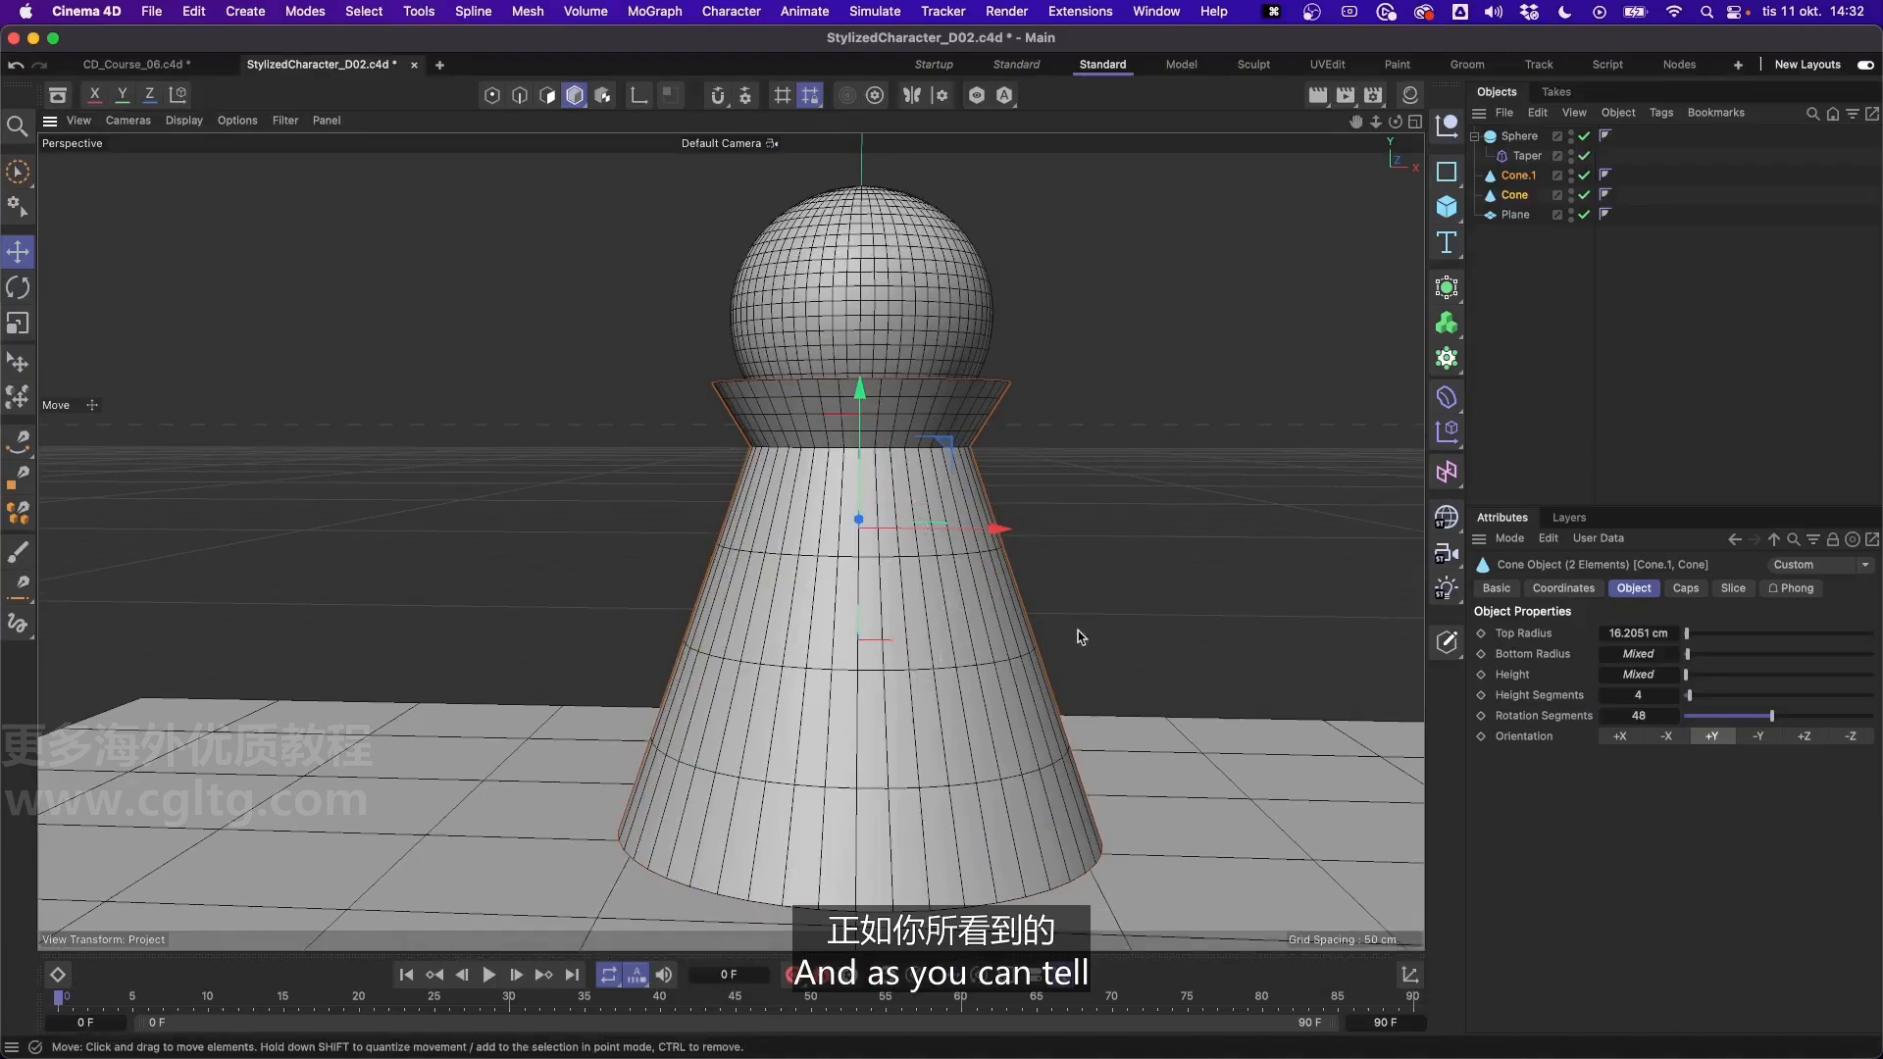
scroll(917, 390, up, 4)
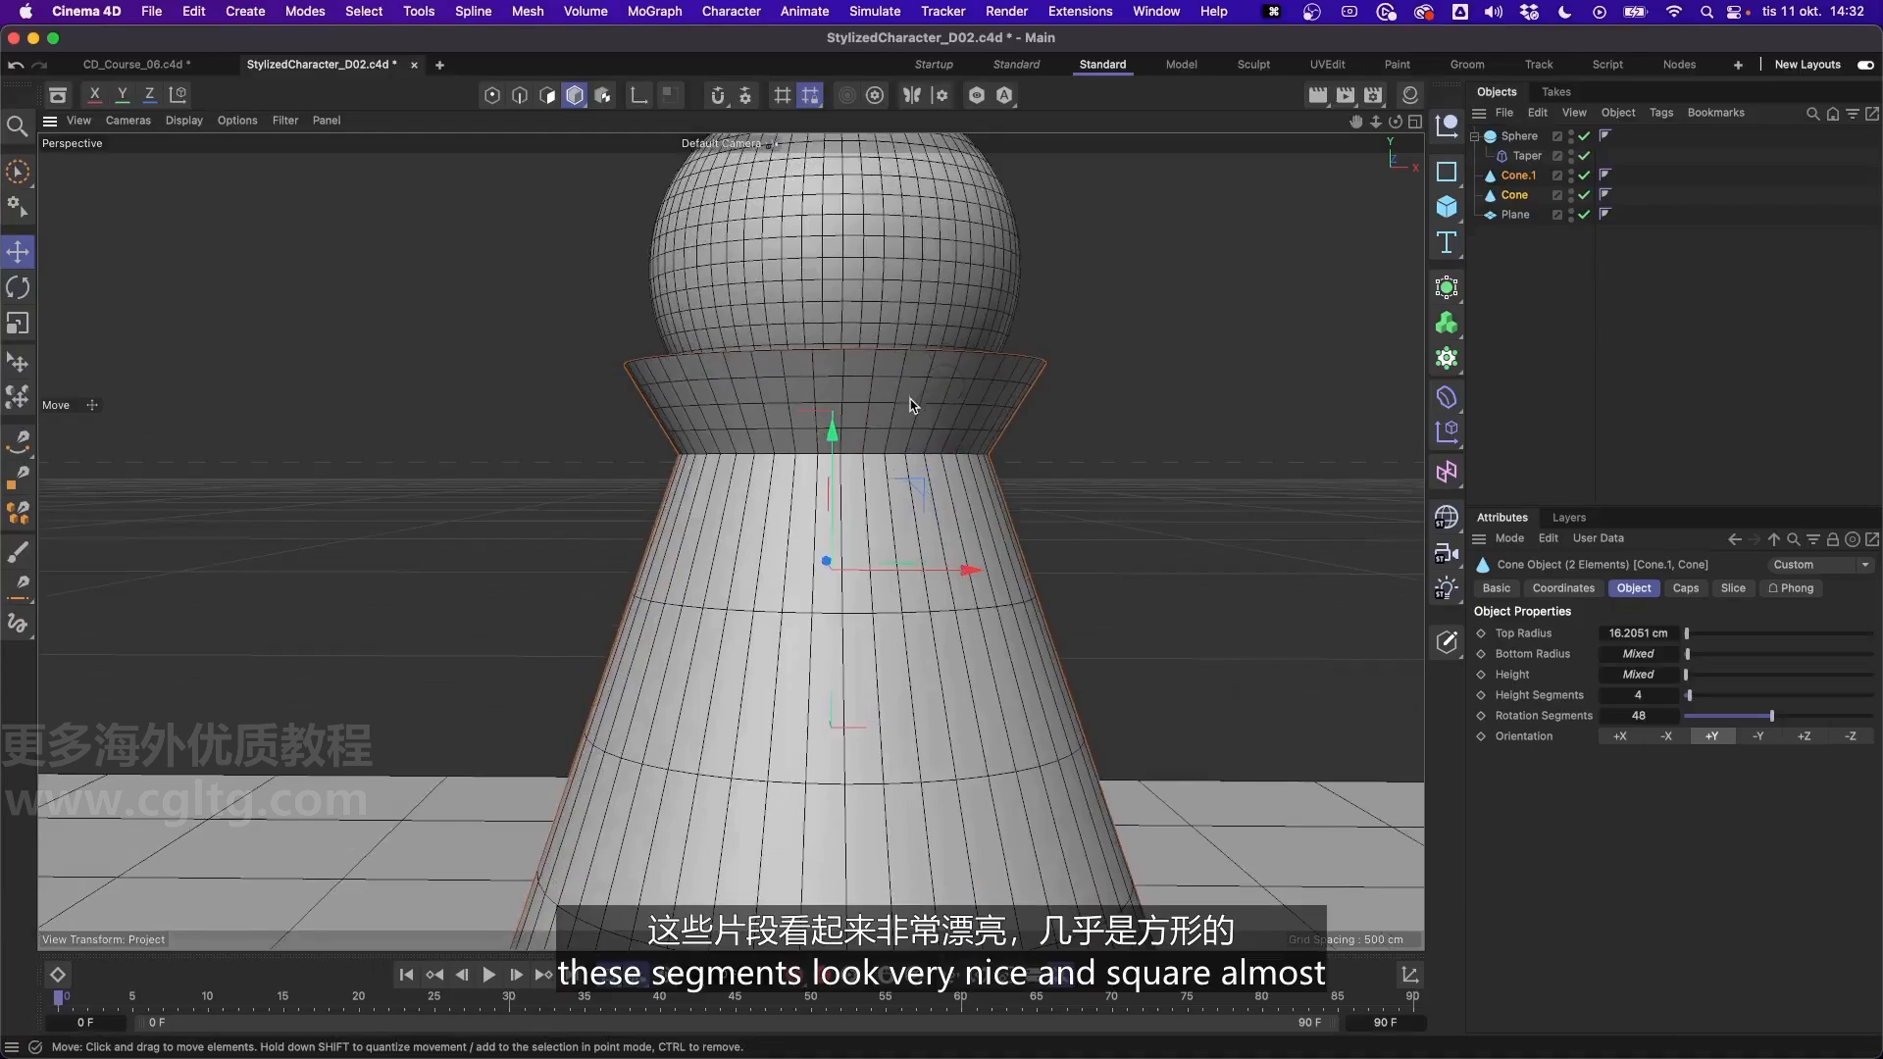
click(1155, 494)
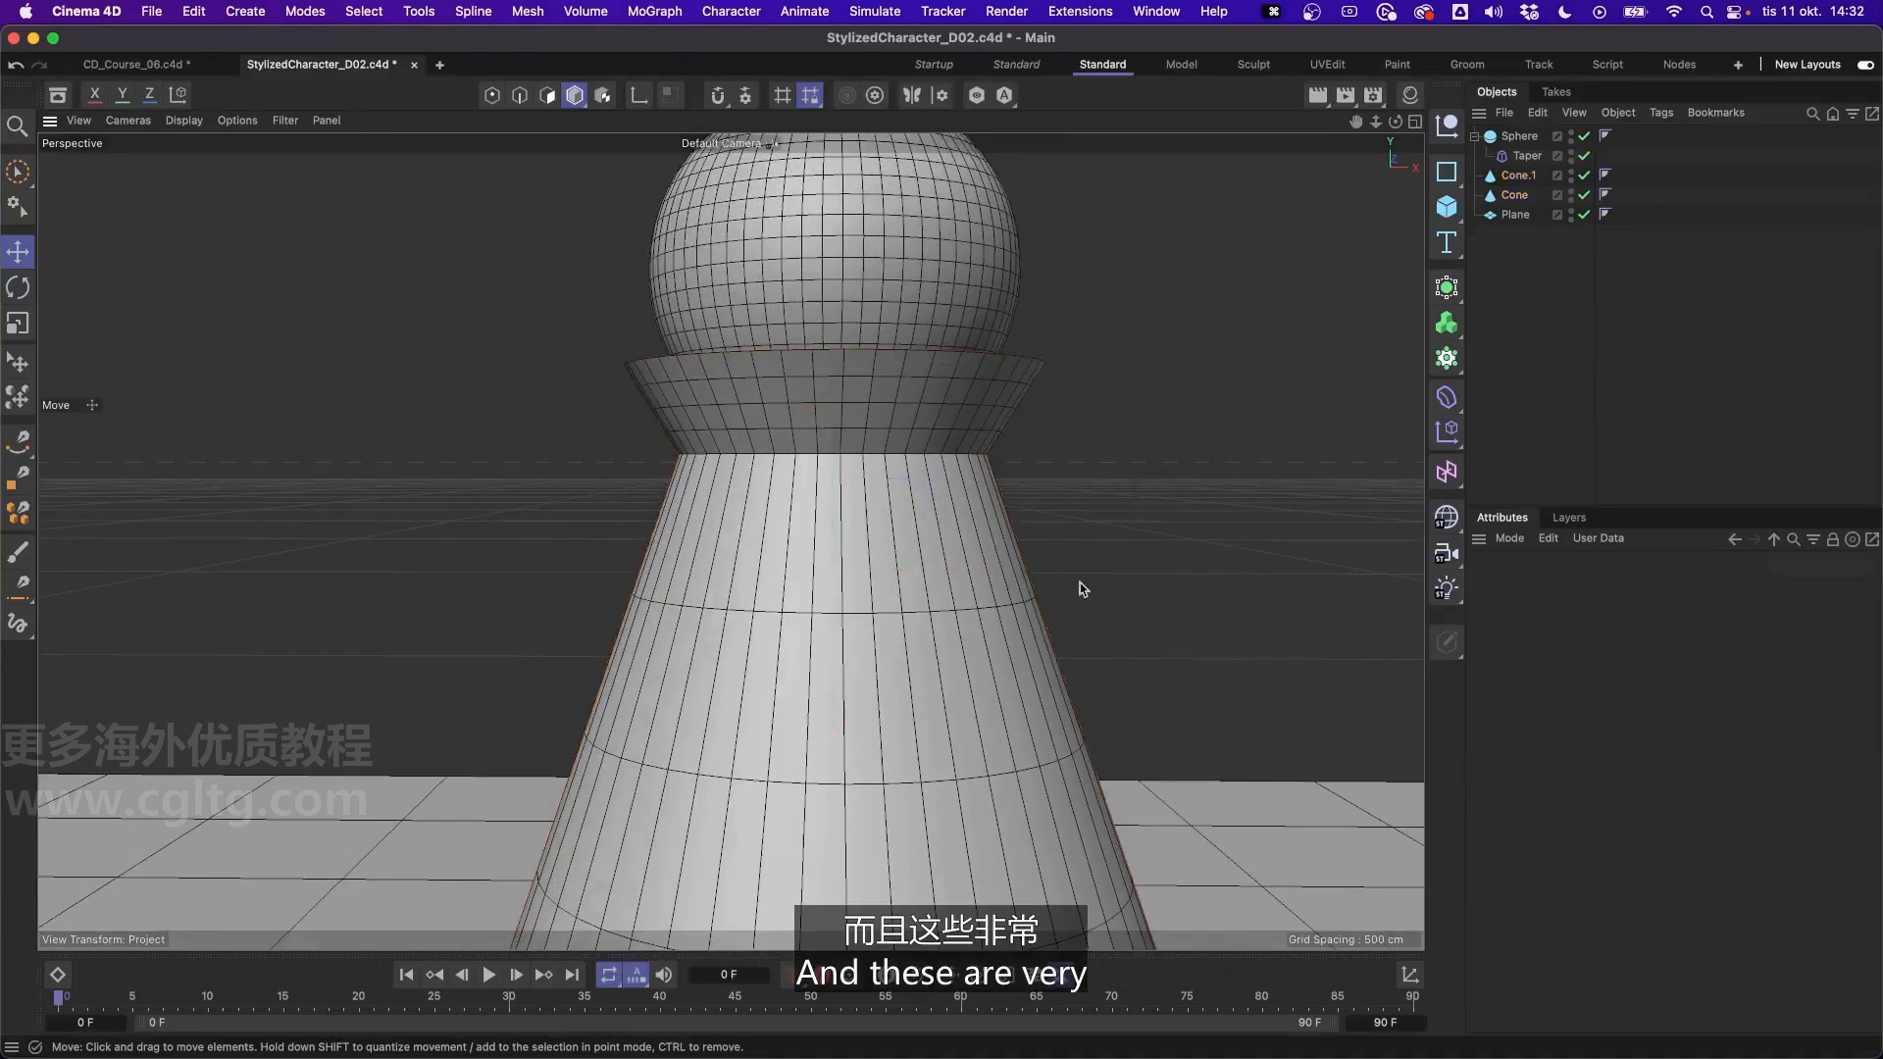
scroll(887, 479, up, 4)
scroll(906, 479, down, 3)
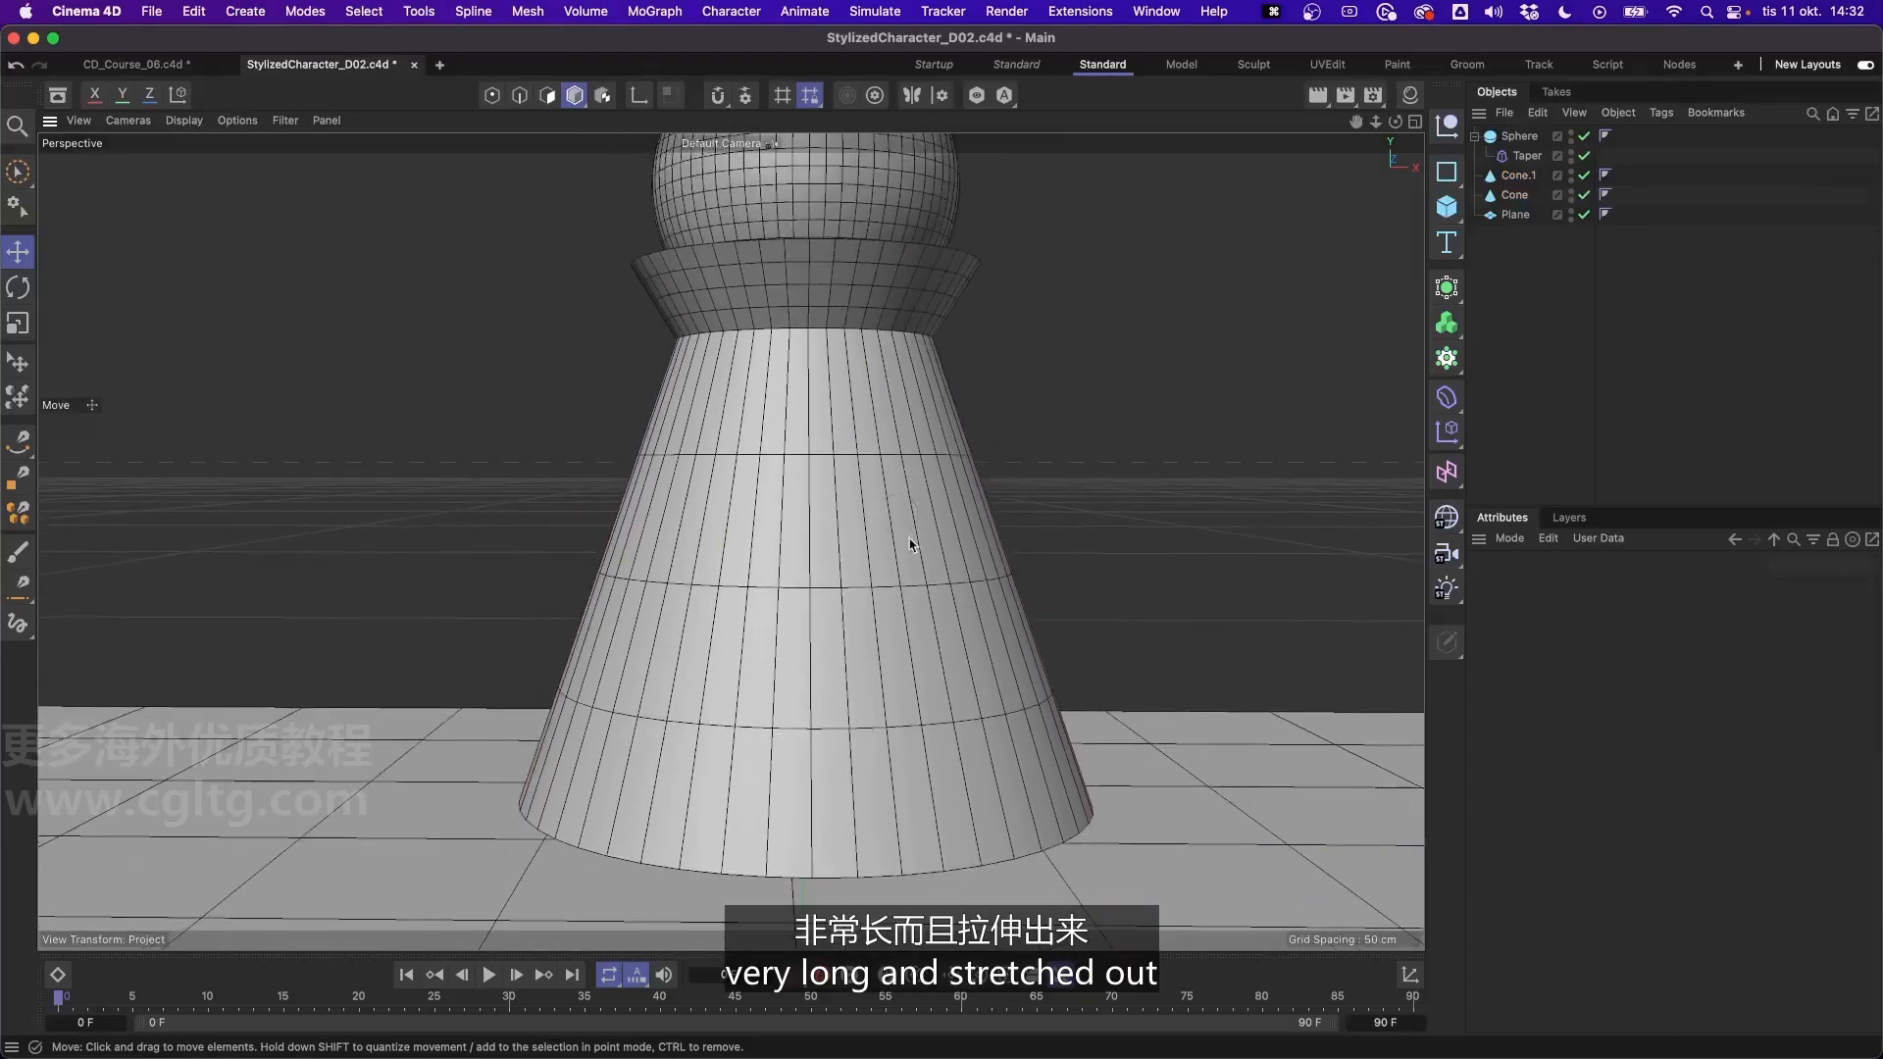
click(910, 543)
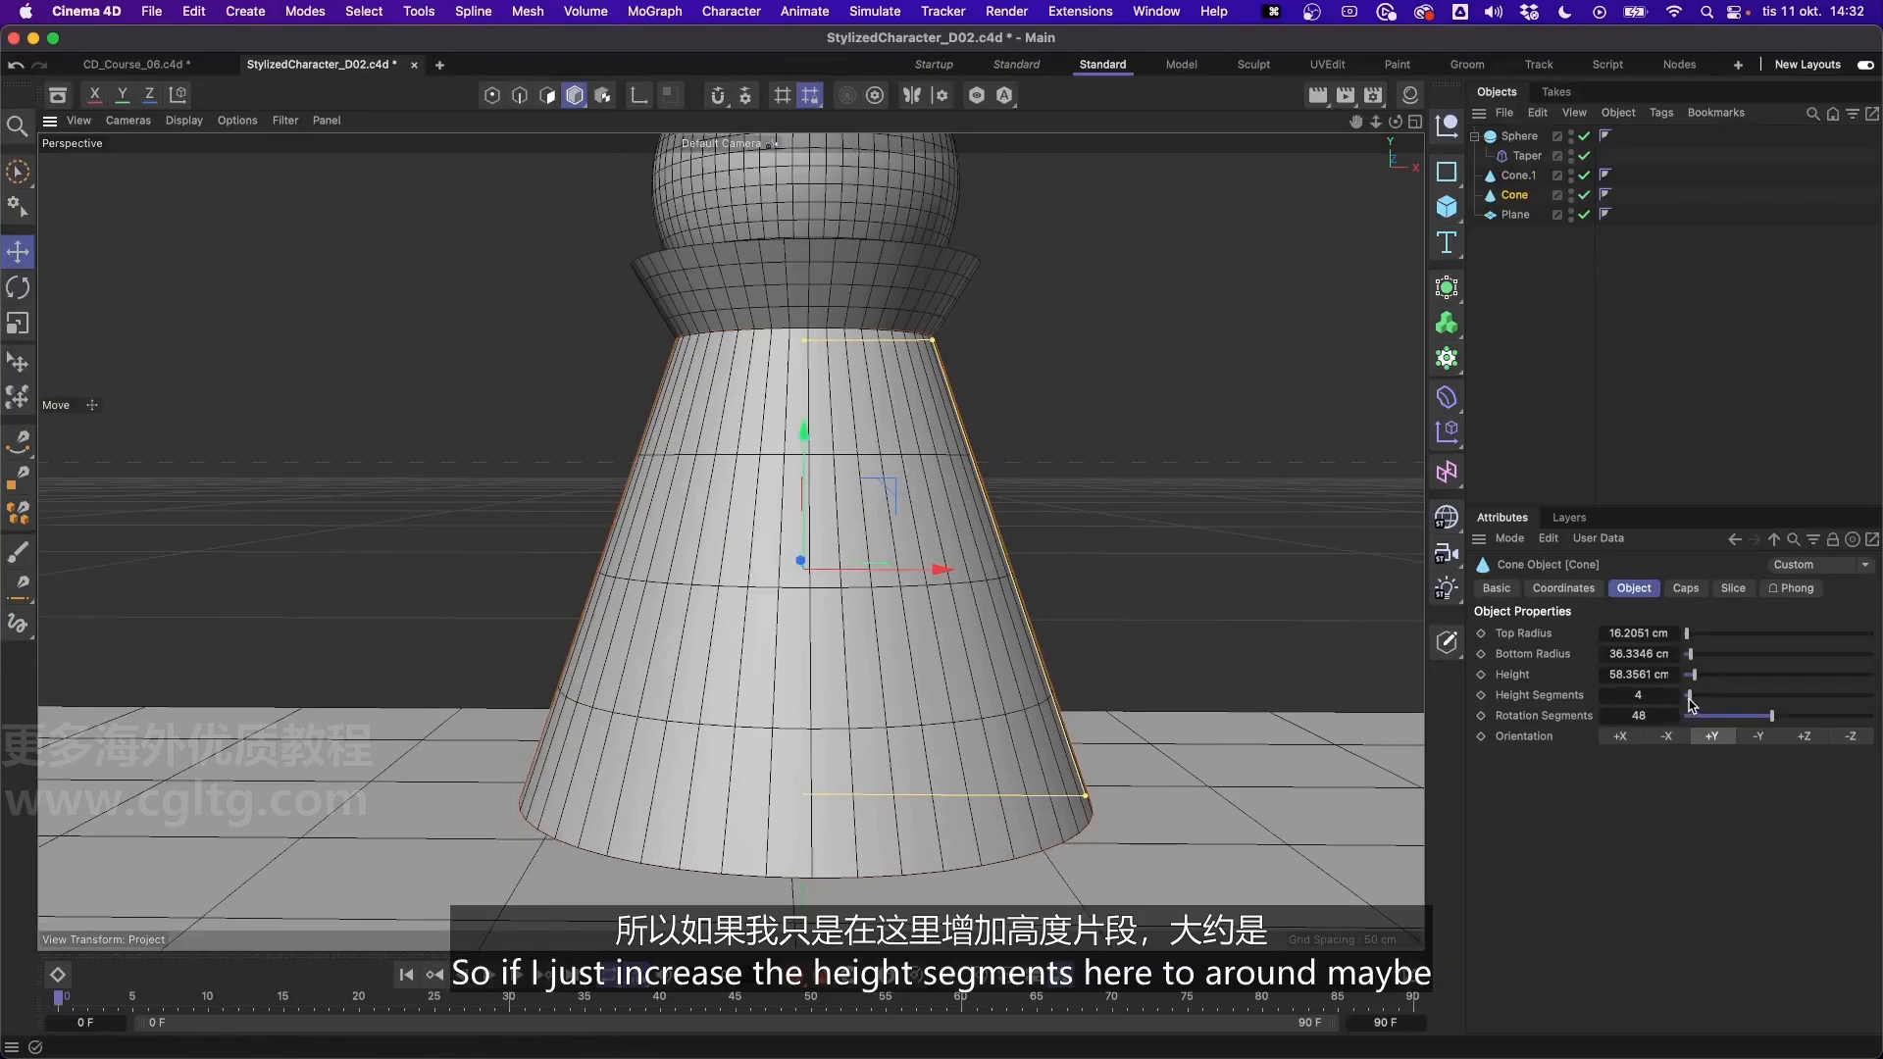
drag(1691, 704, 1722, 704)
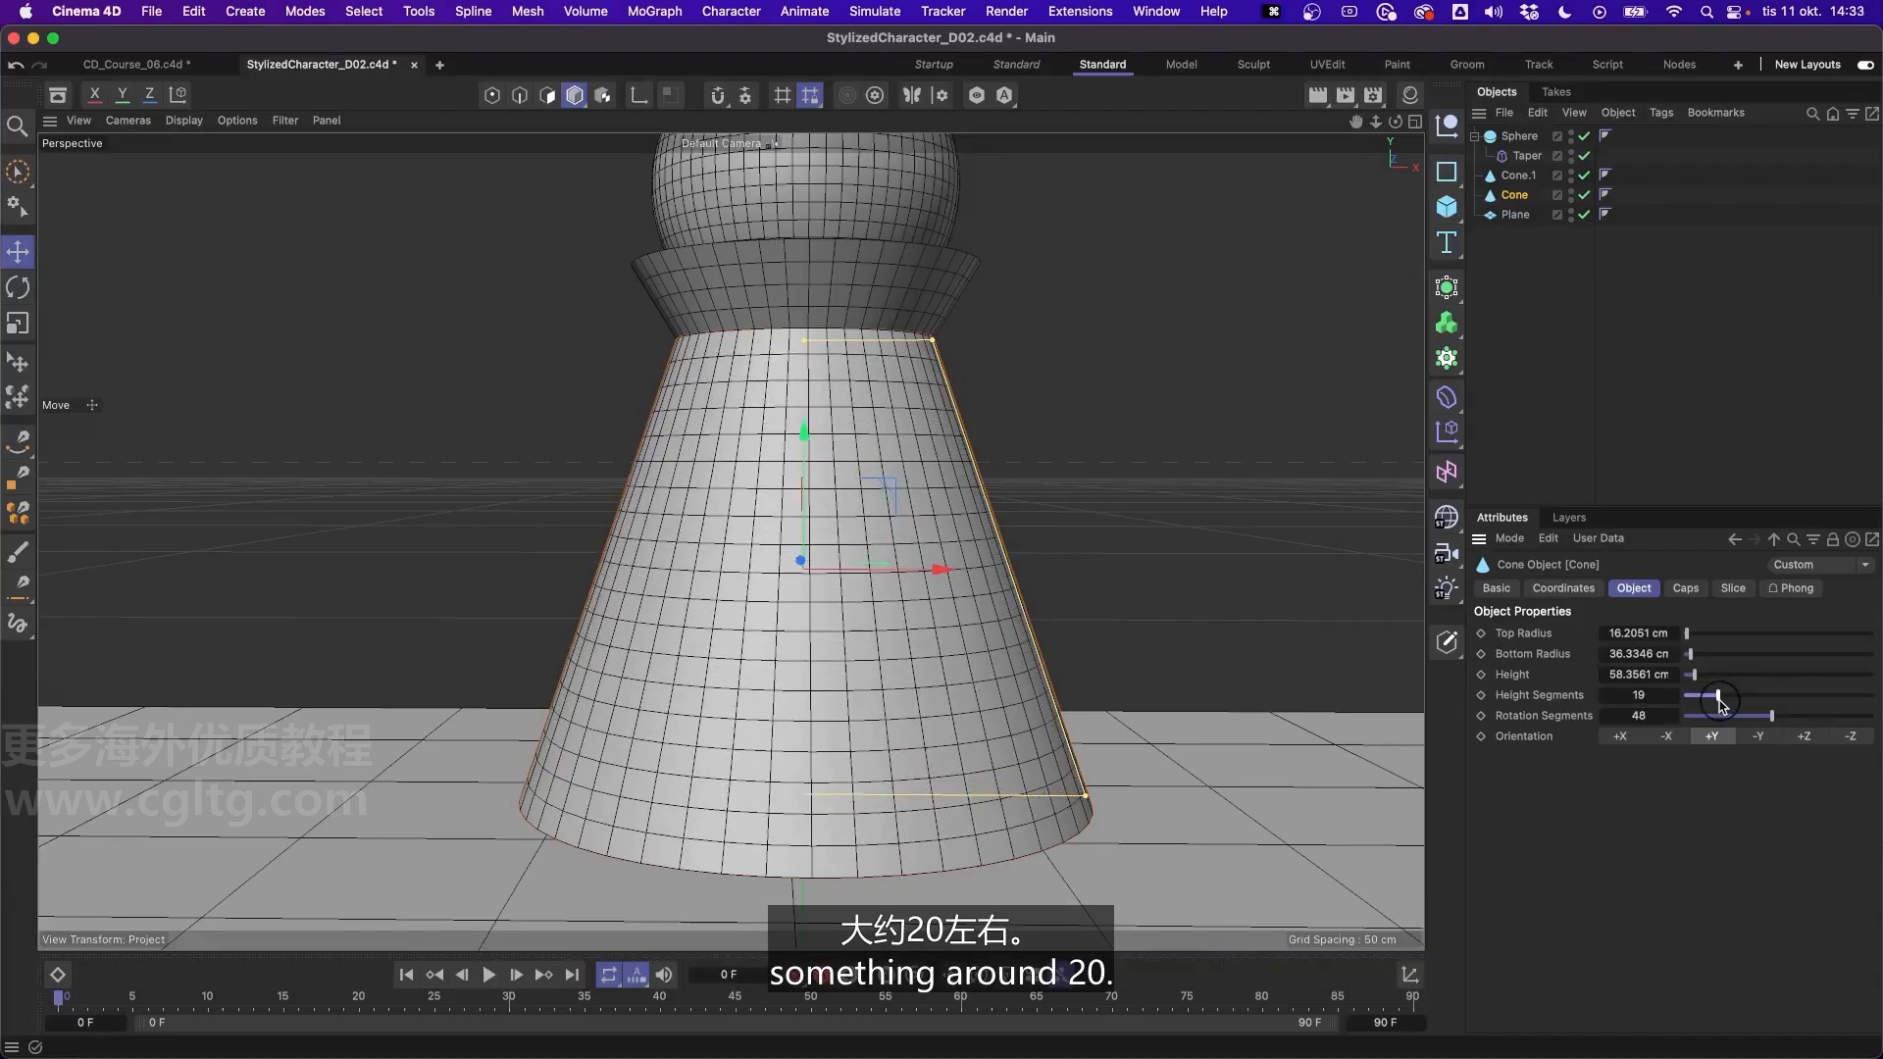
click(1694, 378)
alt+drag(862, 509, 904, 577)
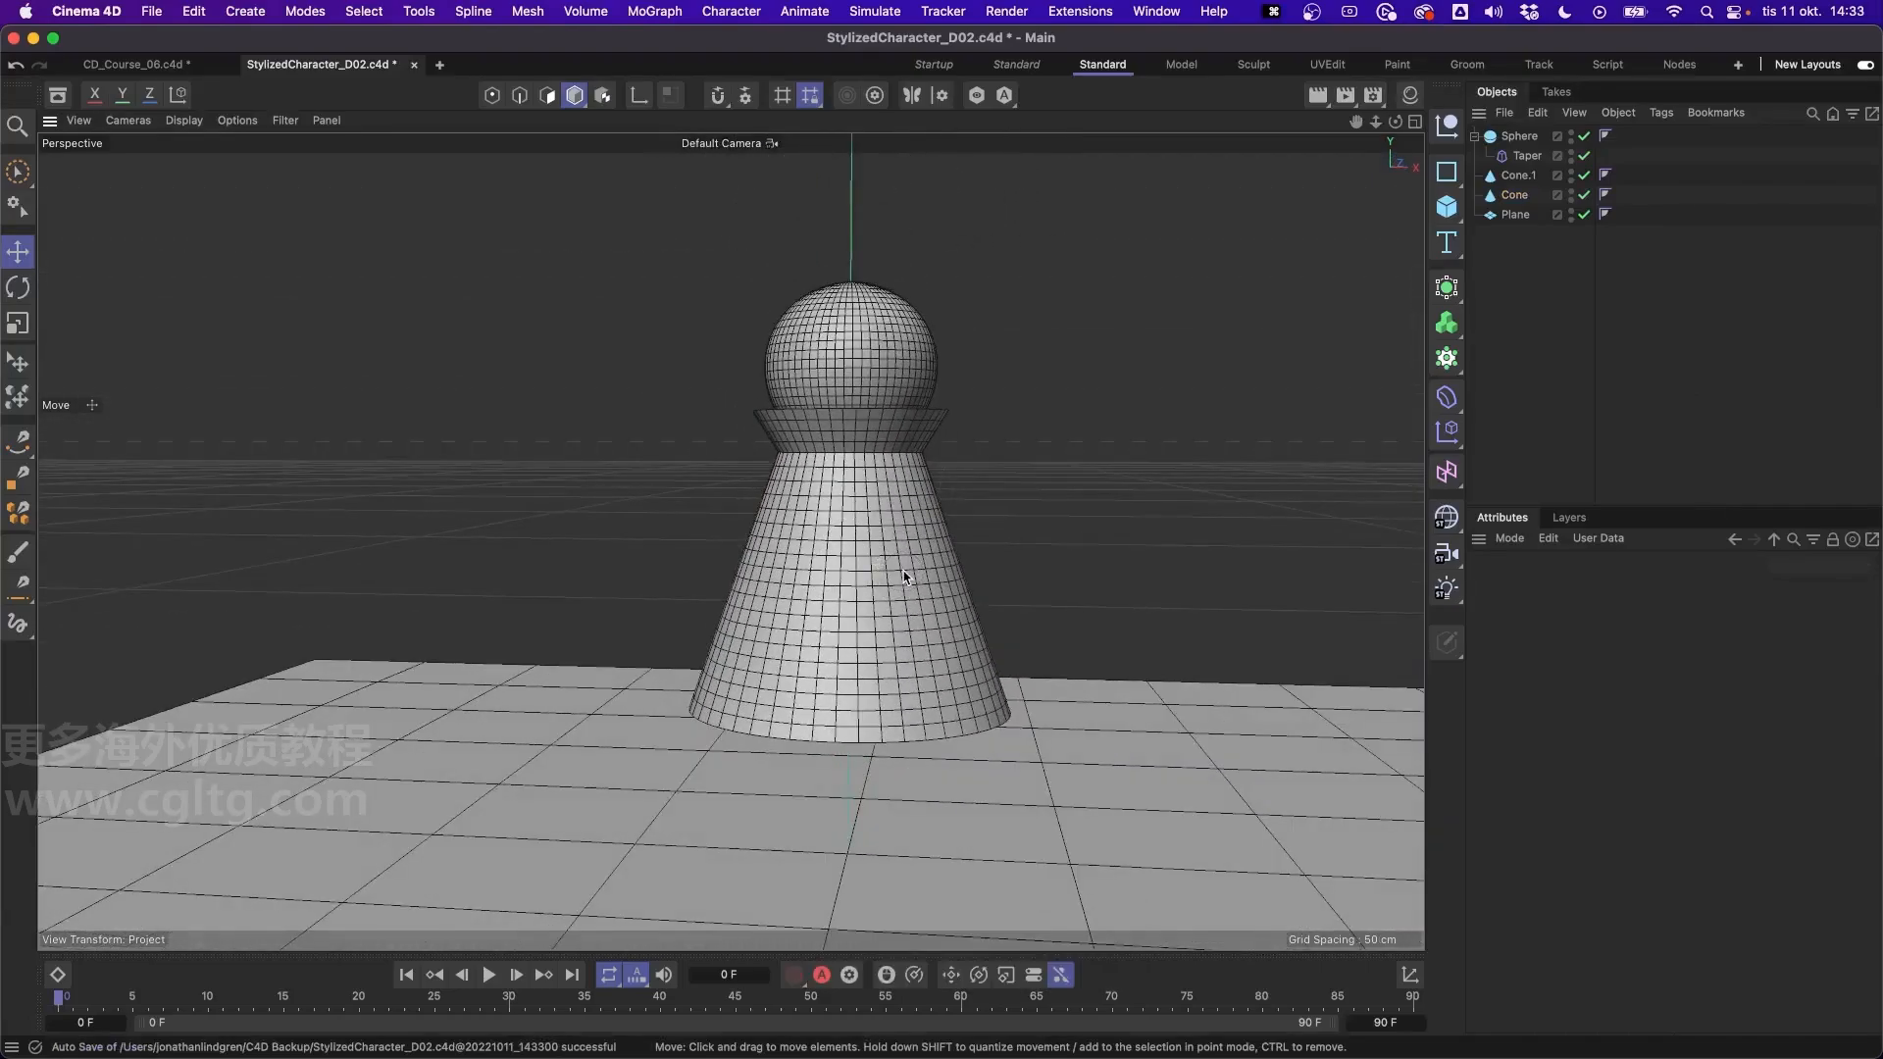
- Collapse the Sphere's hierarchy in the object list, then select and deselect the Sphere
click(1475, 137)
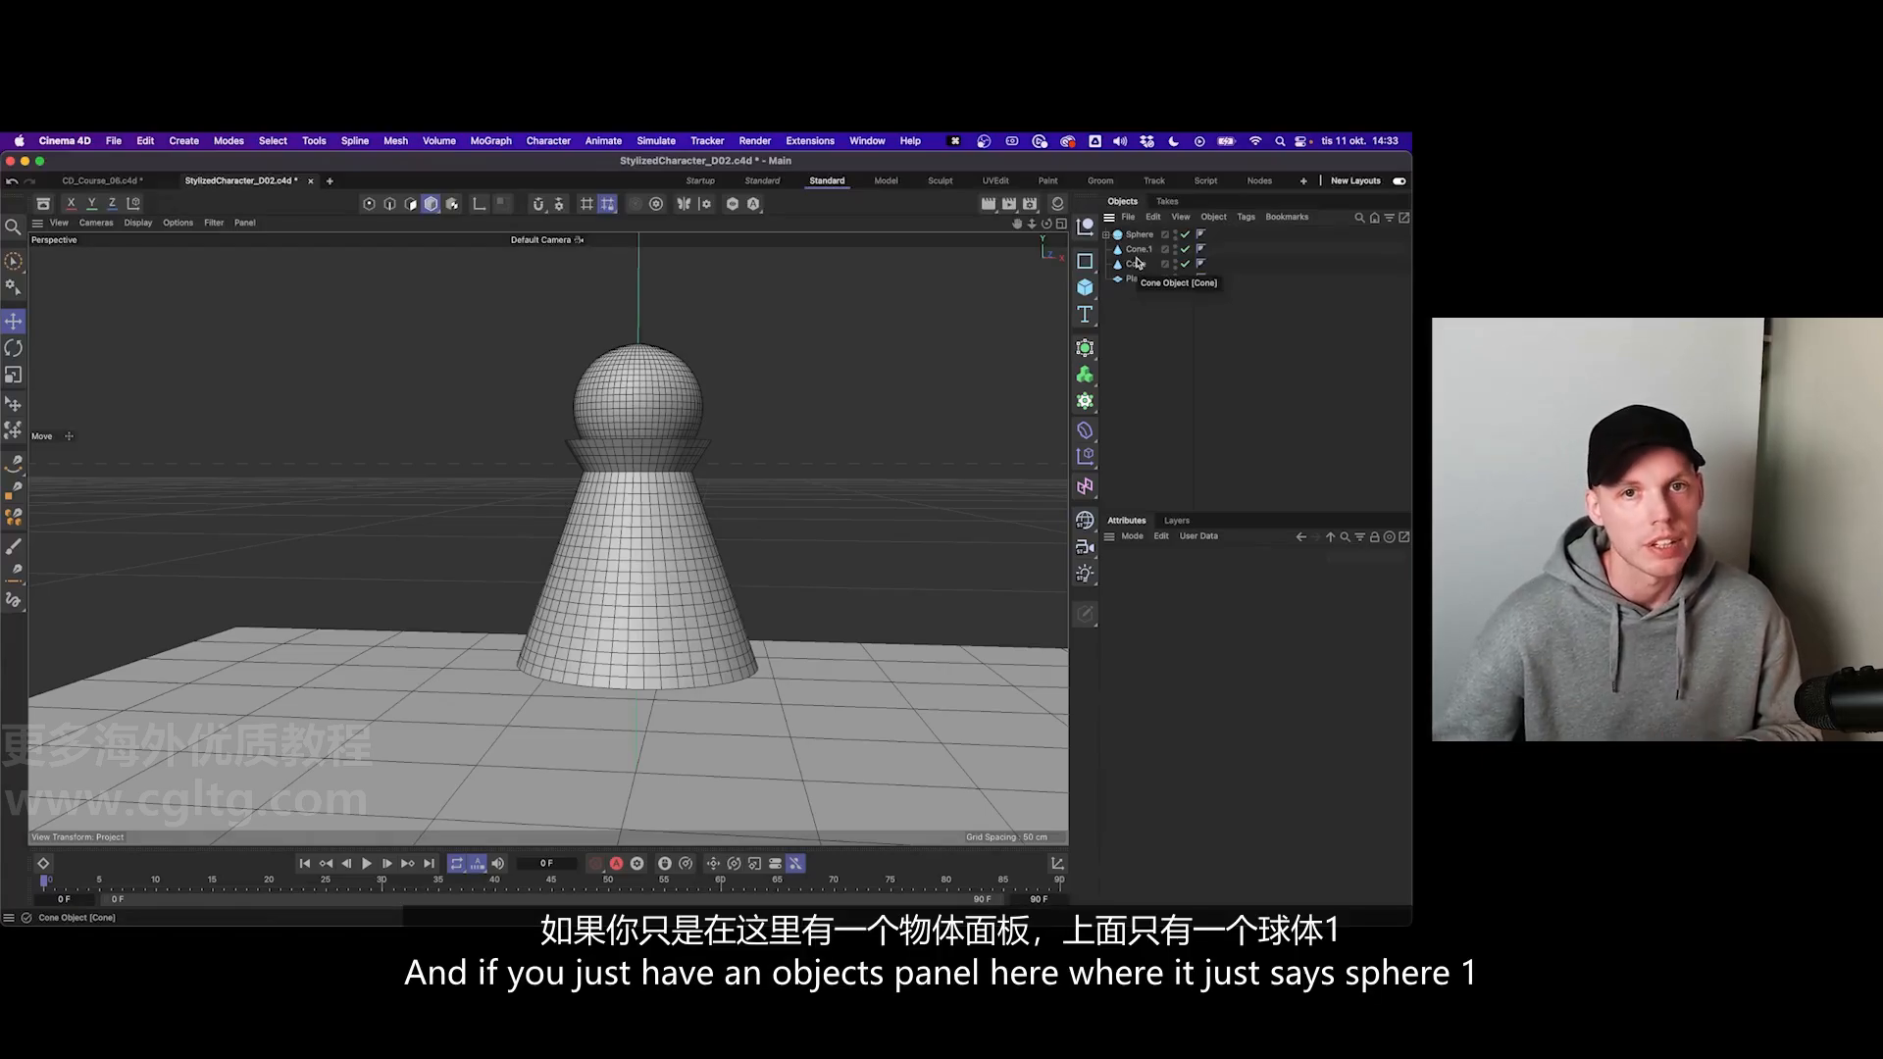
drag(1152, 322, 1152, 242)
click(1147, 238)
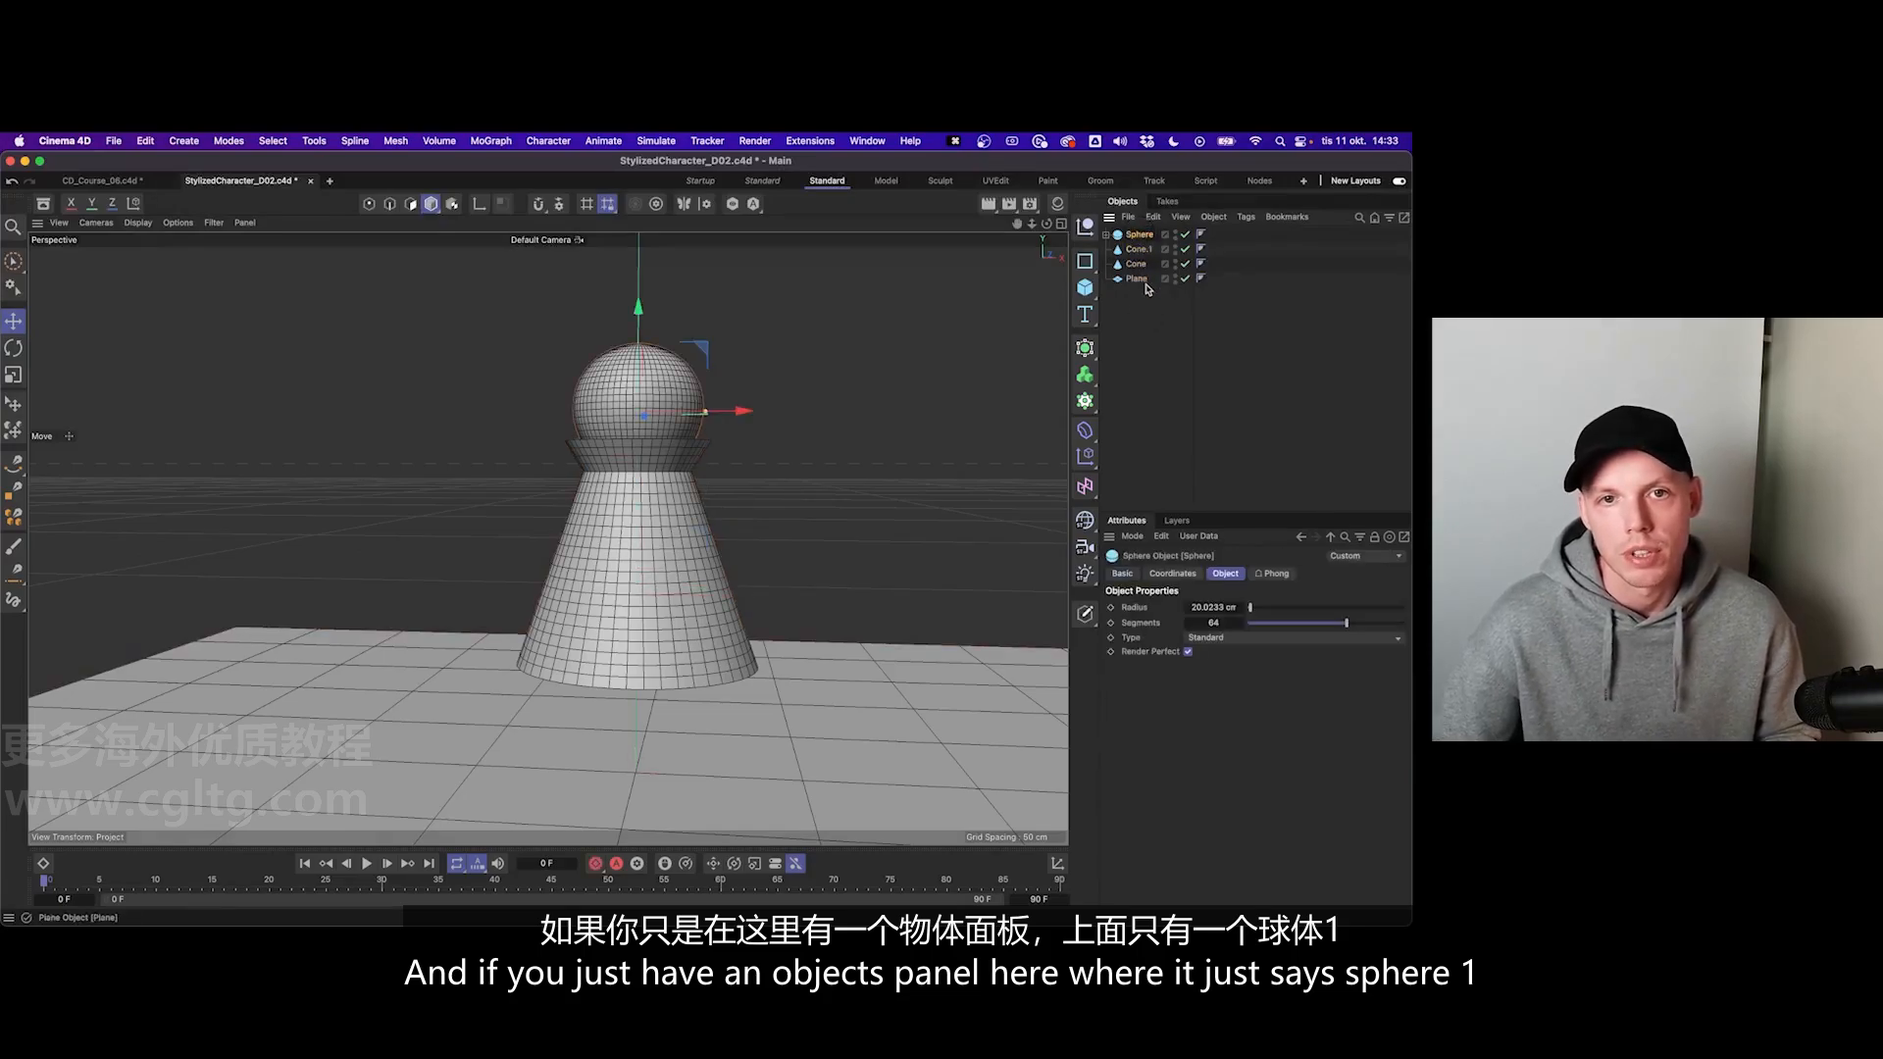
click(1148, 293)
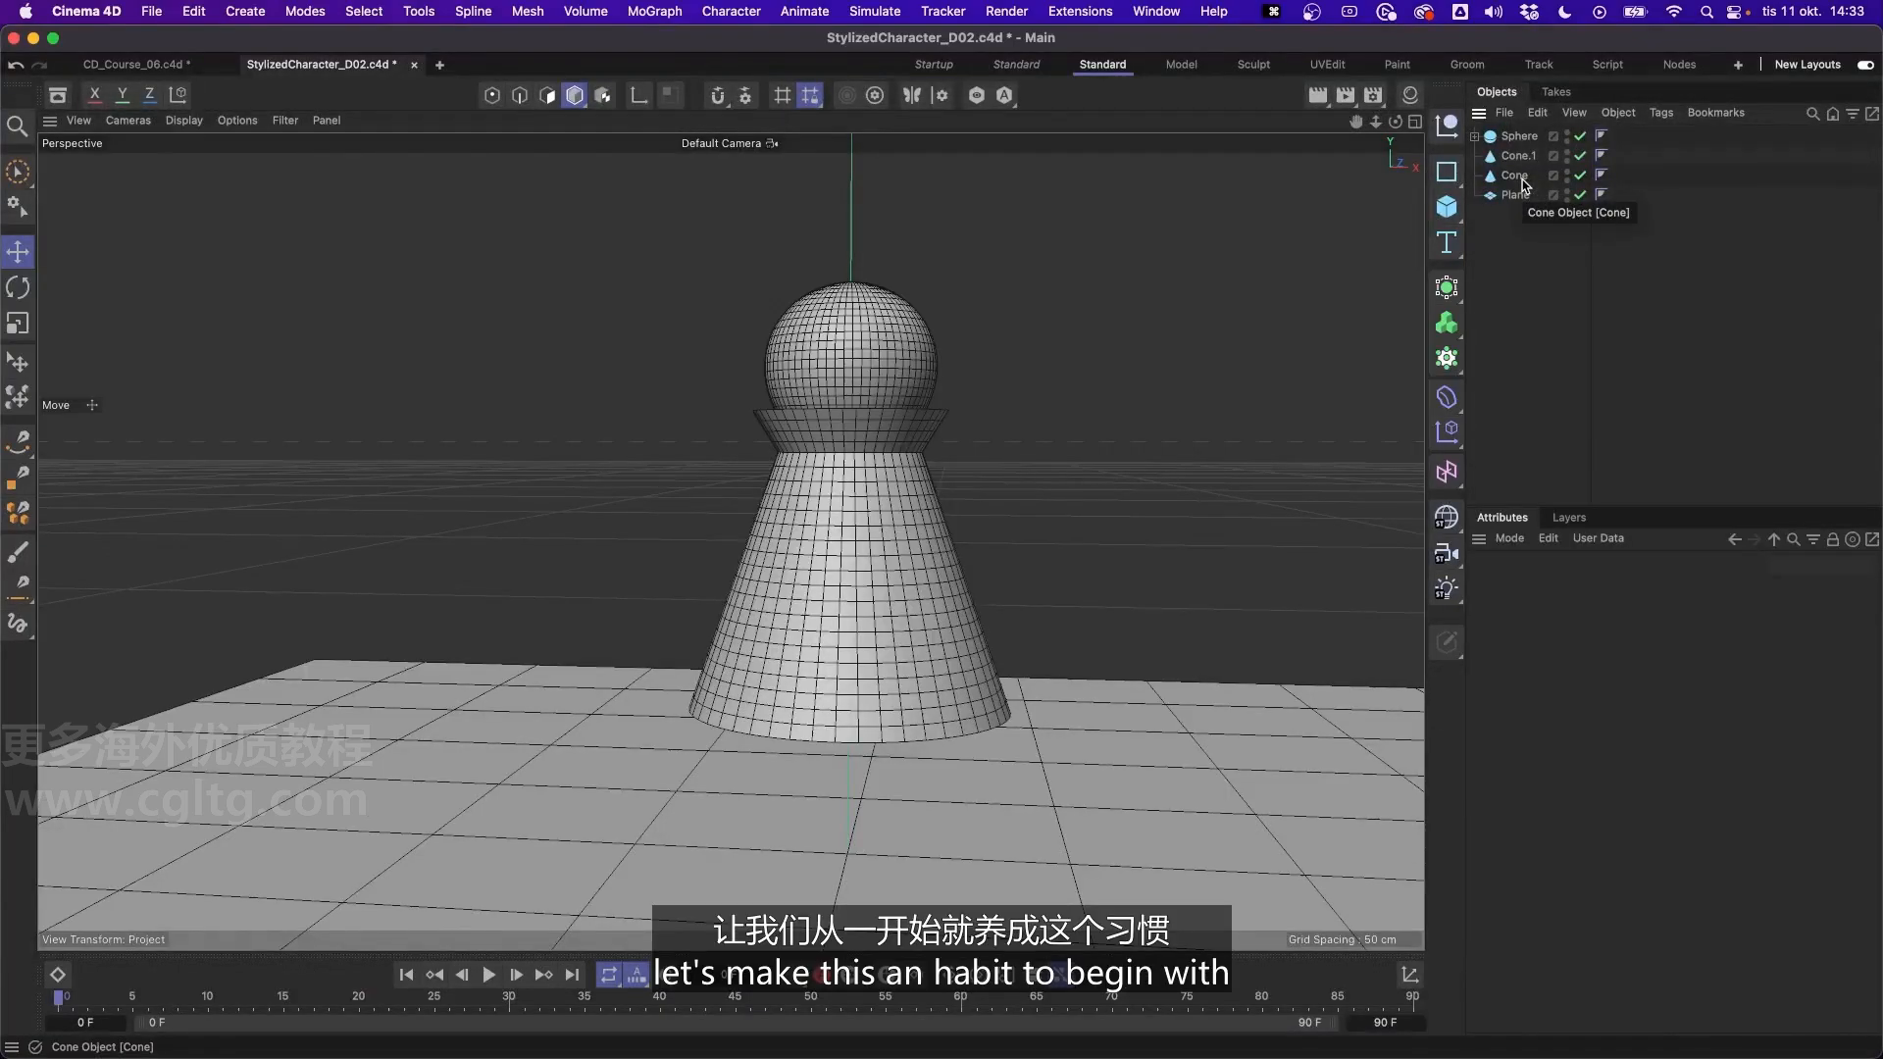
- Group the body cone under a new null and check the parent and child by selecting each
click(1517, 177)
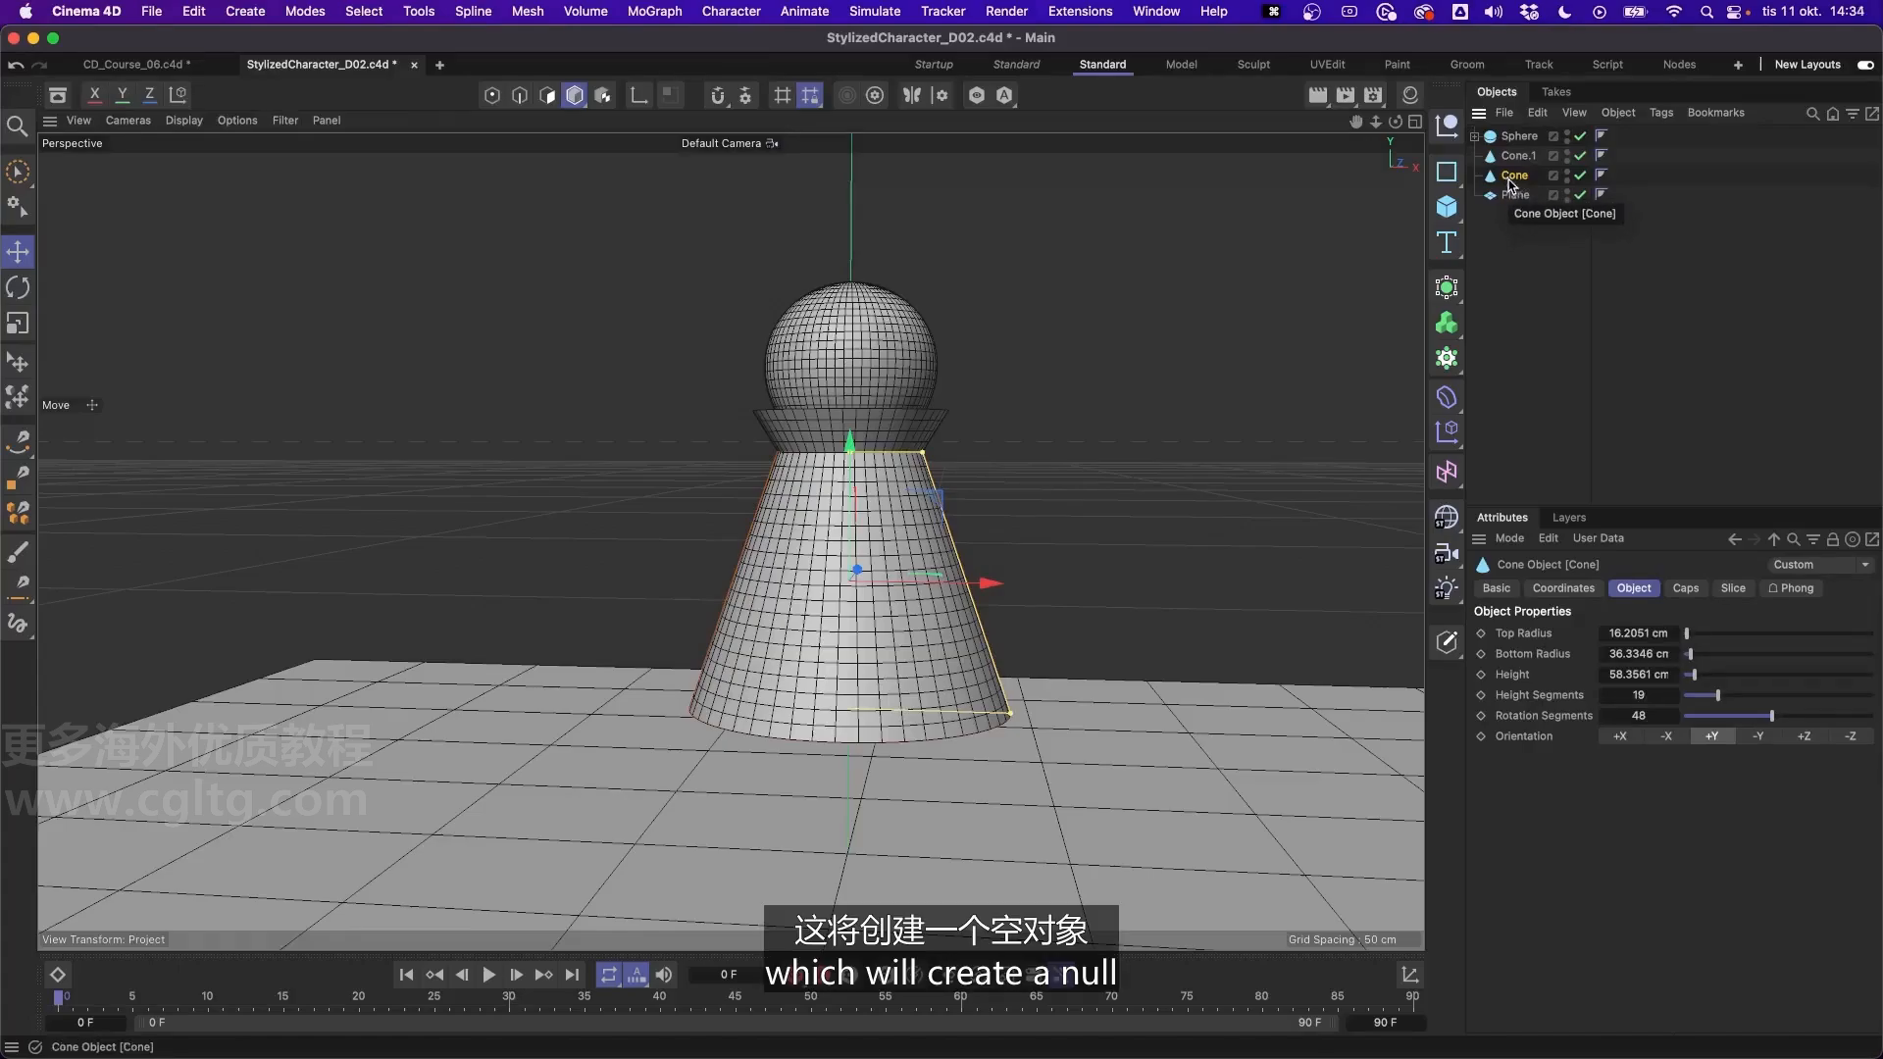
key(alt+g)
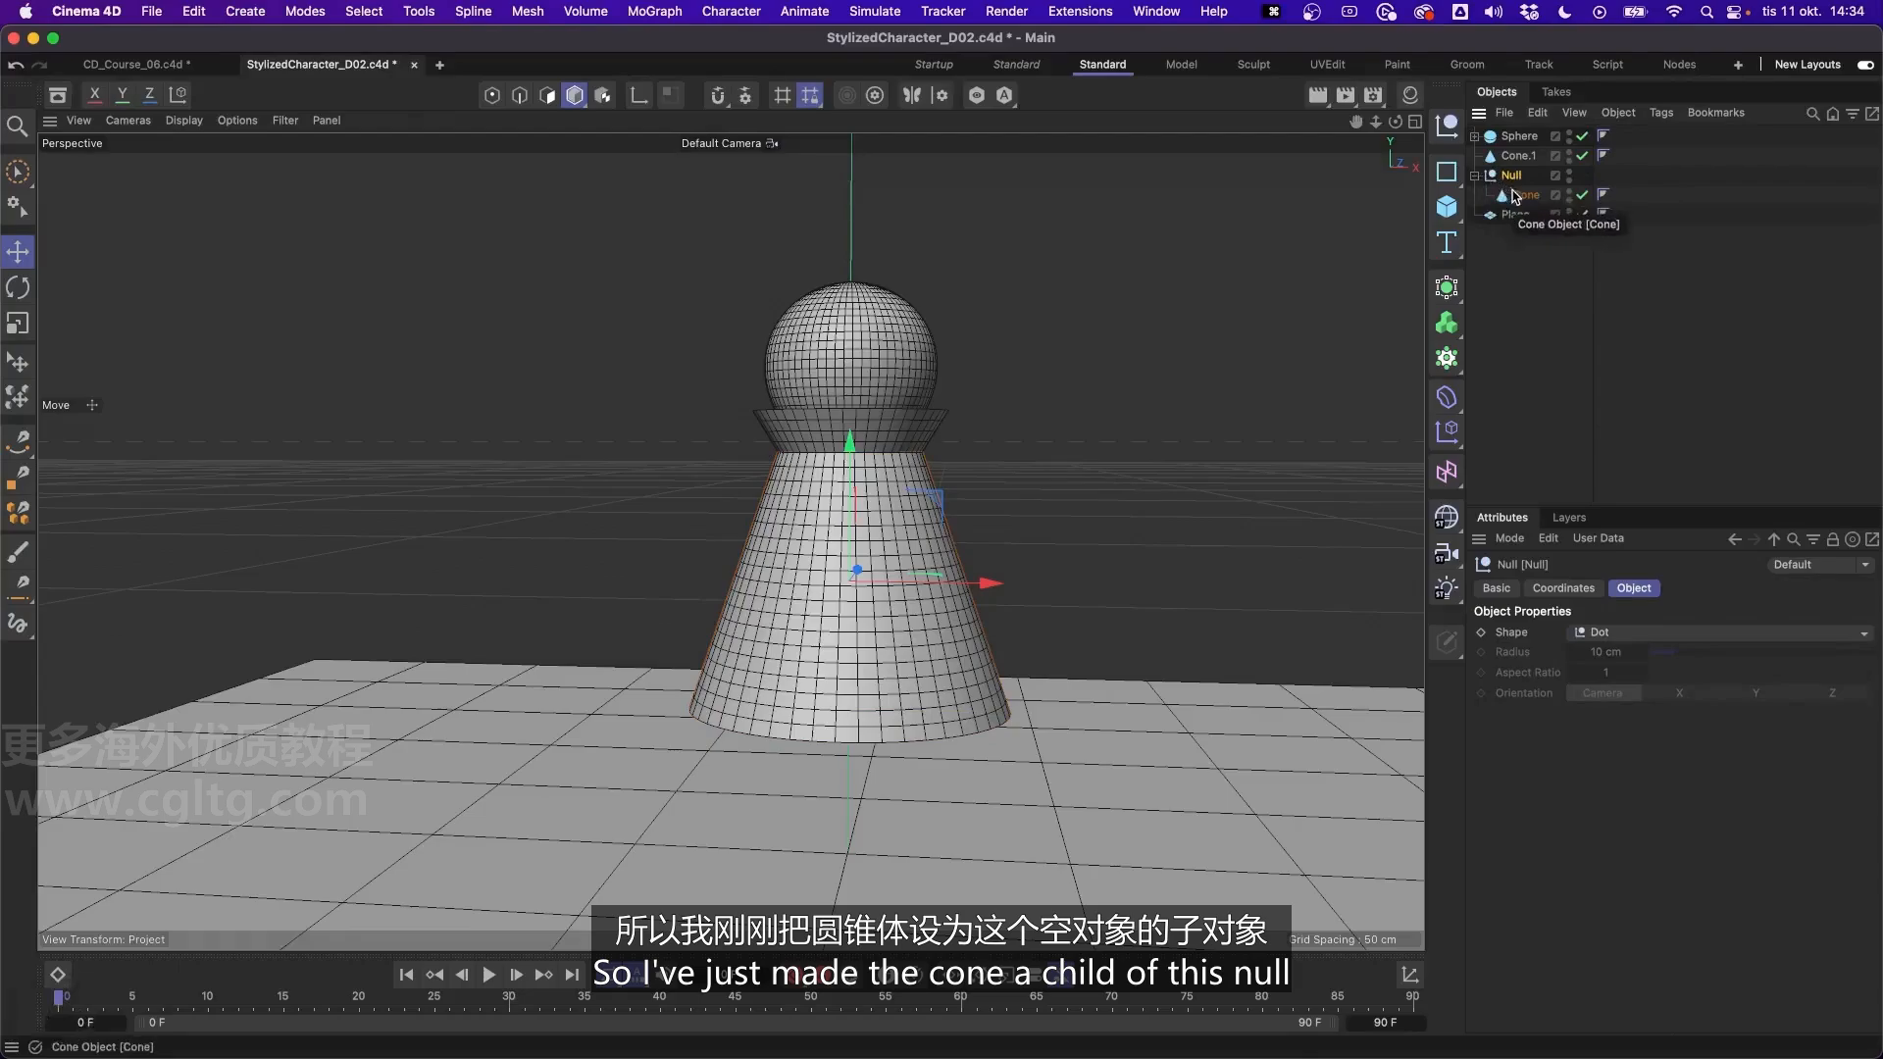
click(1526, 195)
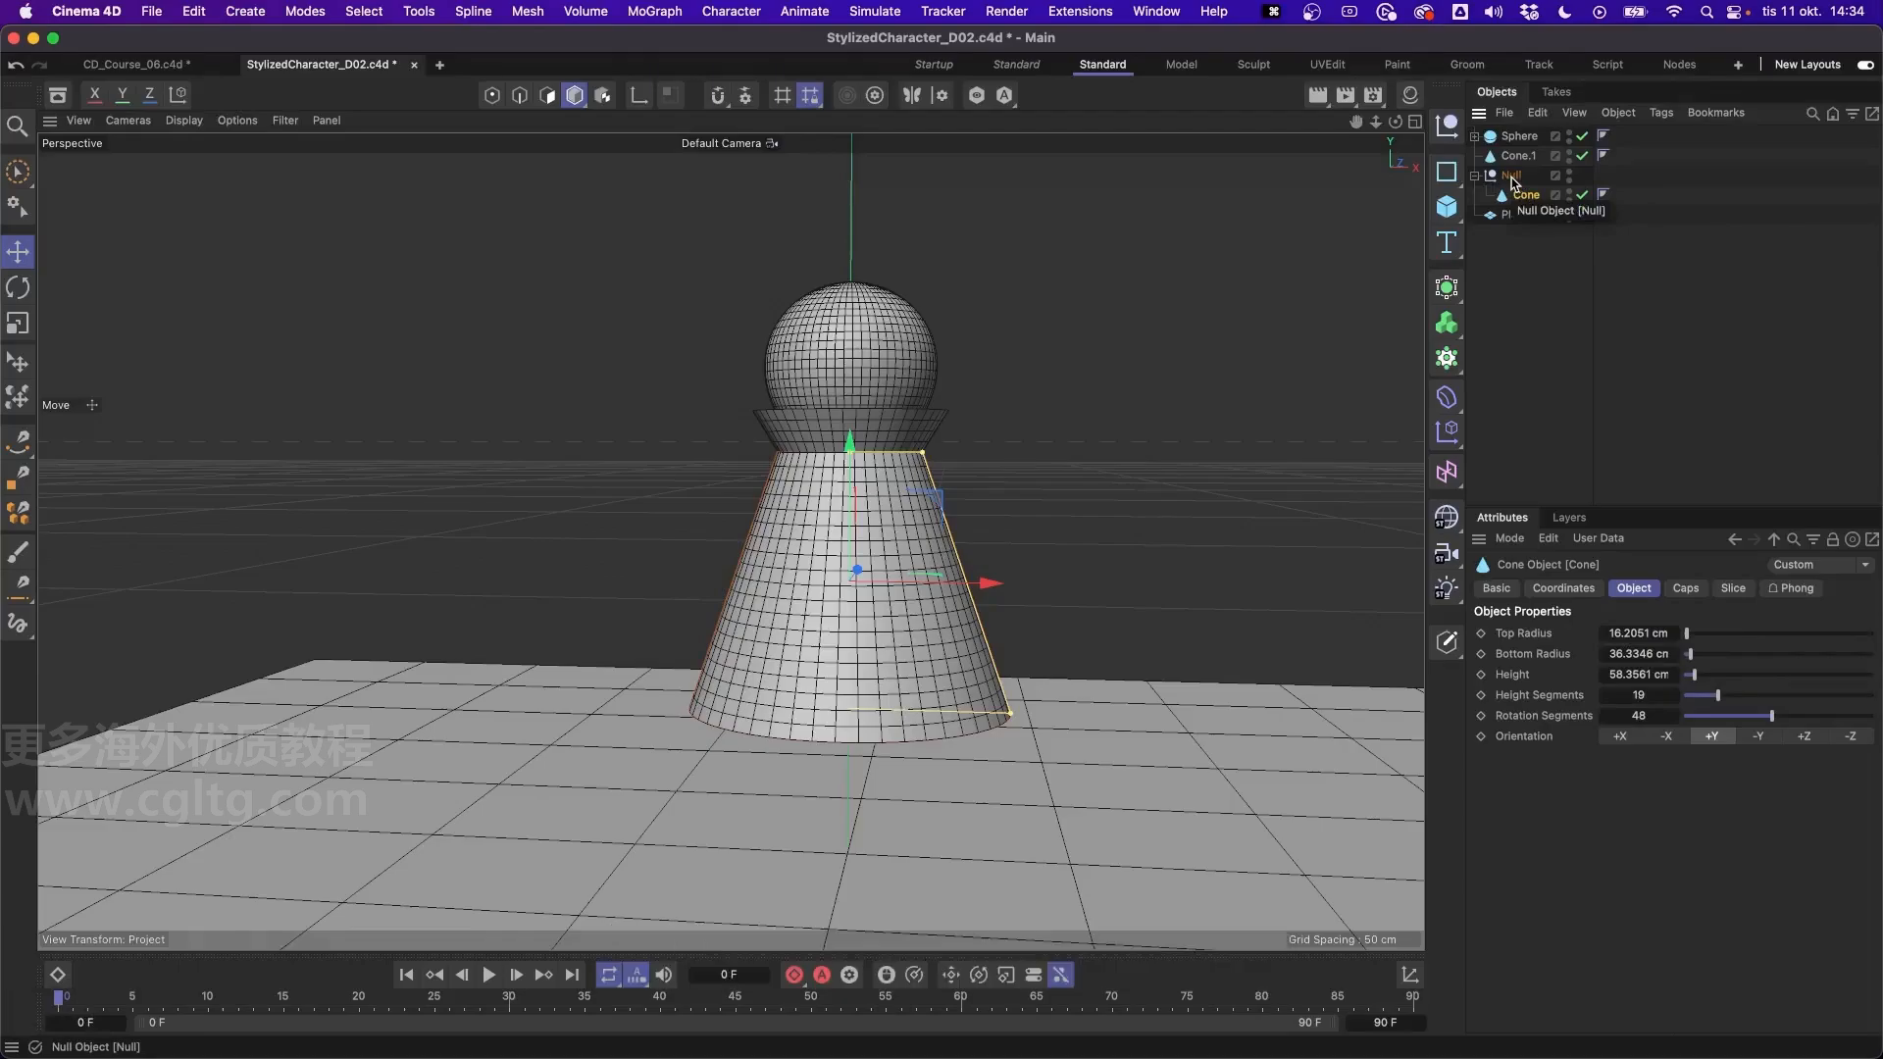
click(1511, 180)
click(1492, 200)
- Try adding a standalone null and nesting the body cone's null inside another null, undoing each attempt
click(1454, 137)
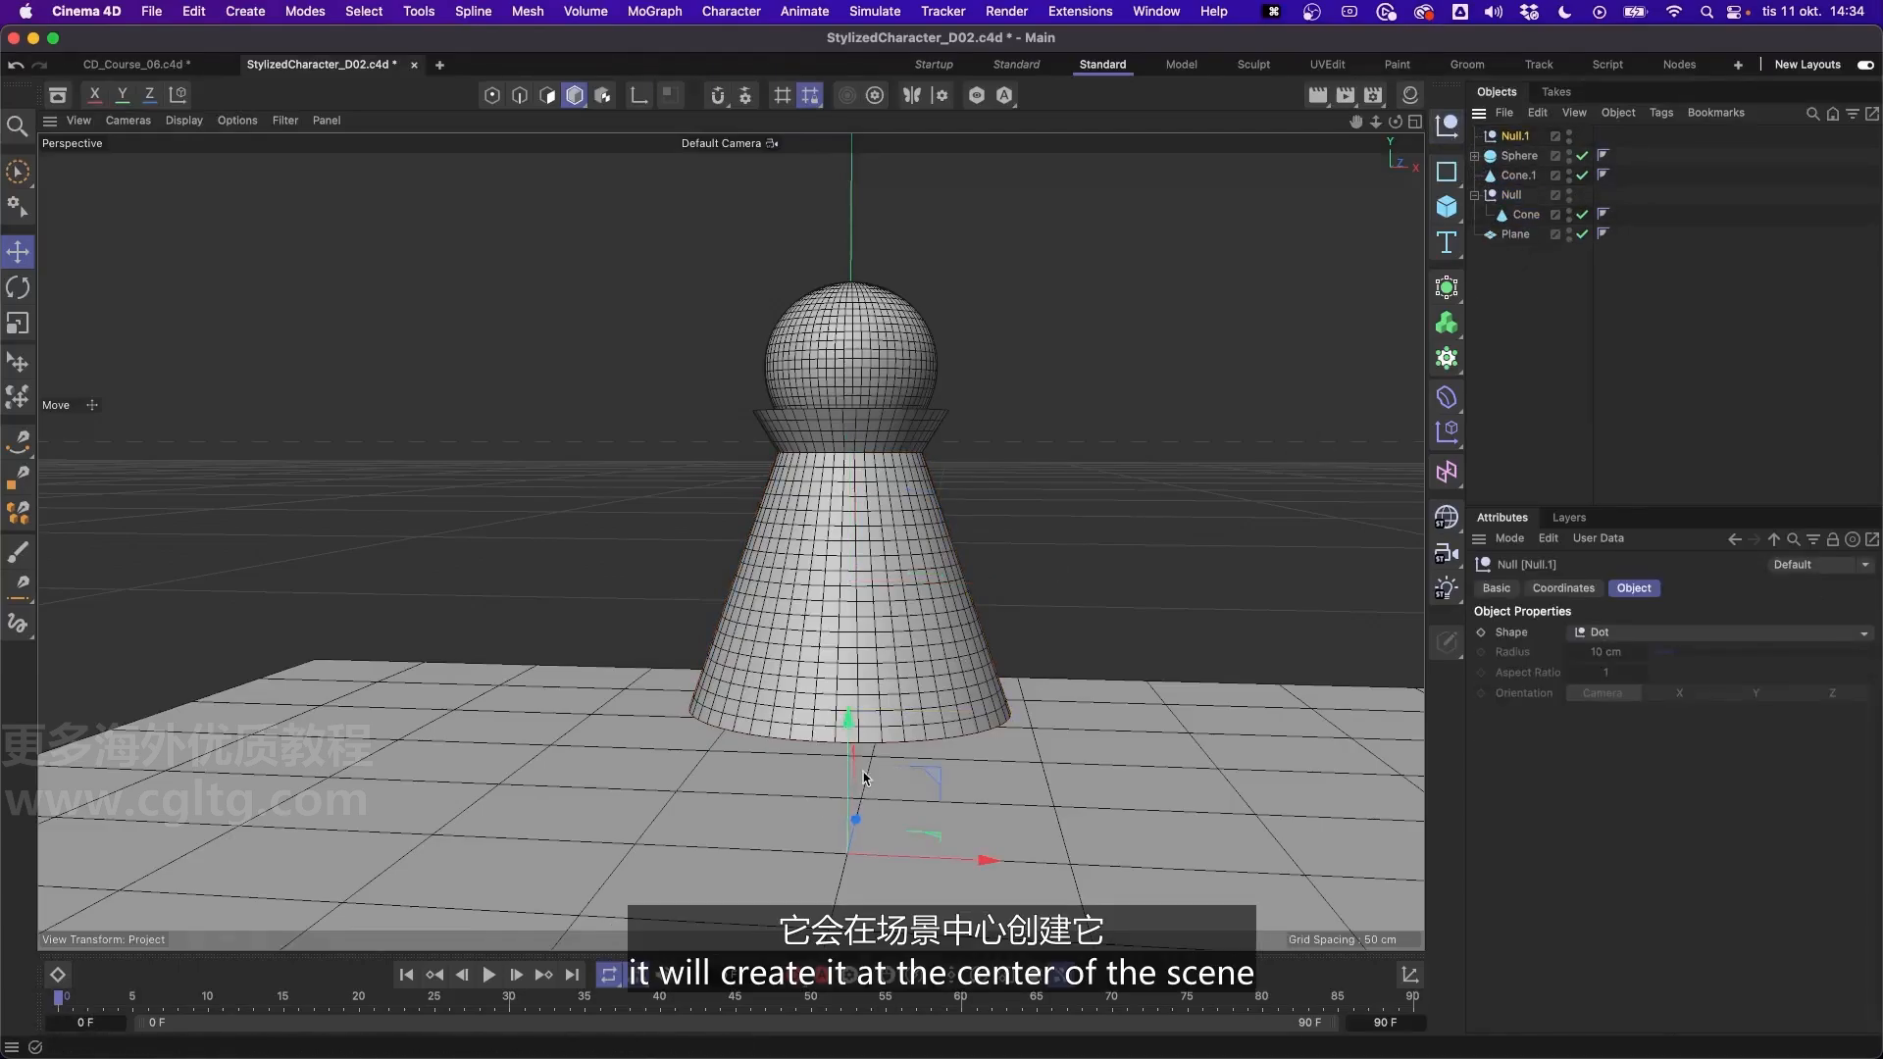
key(super+z)
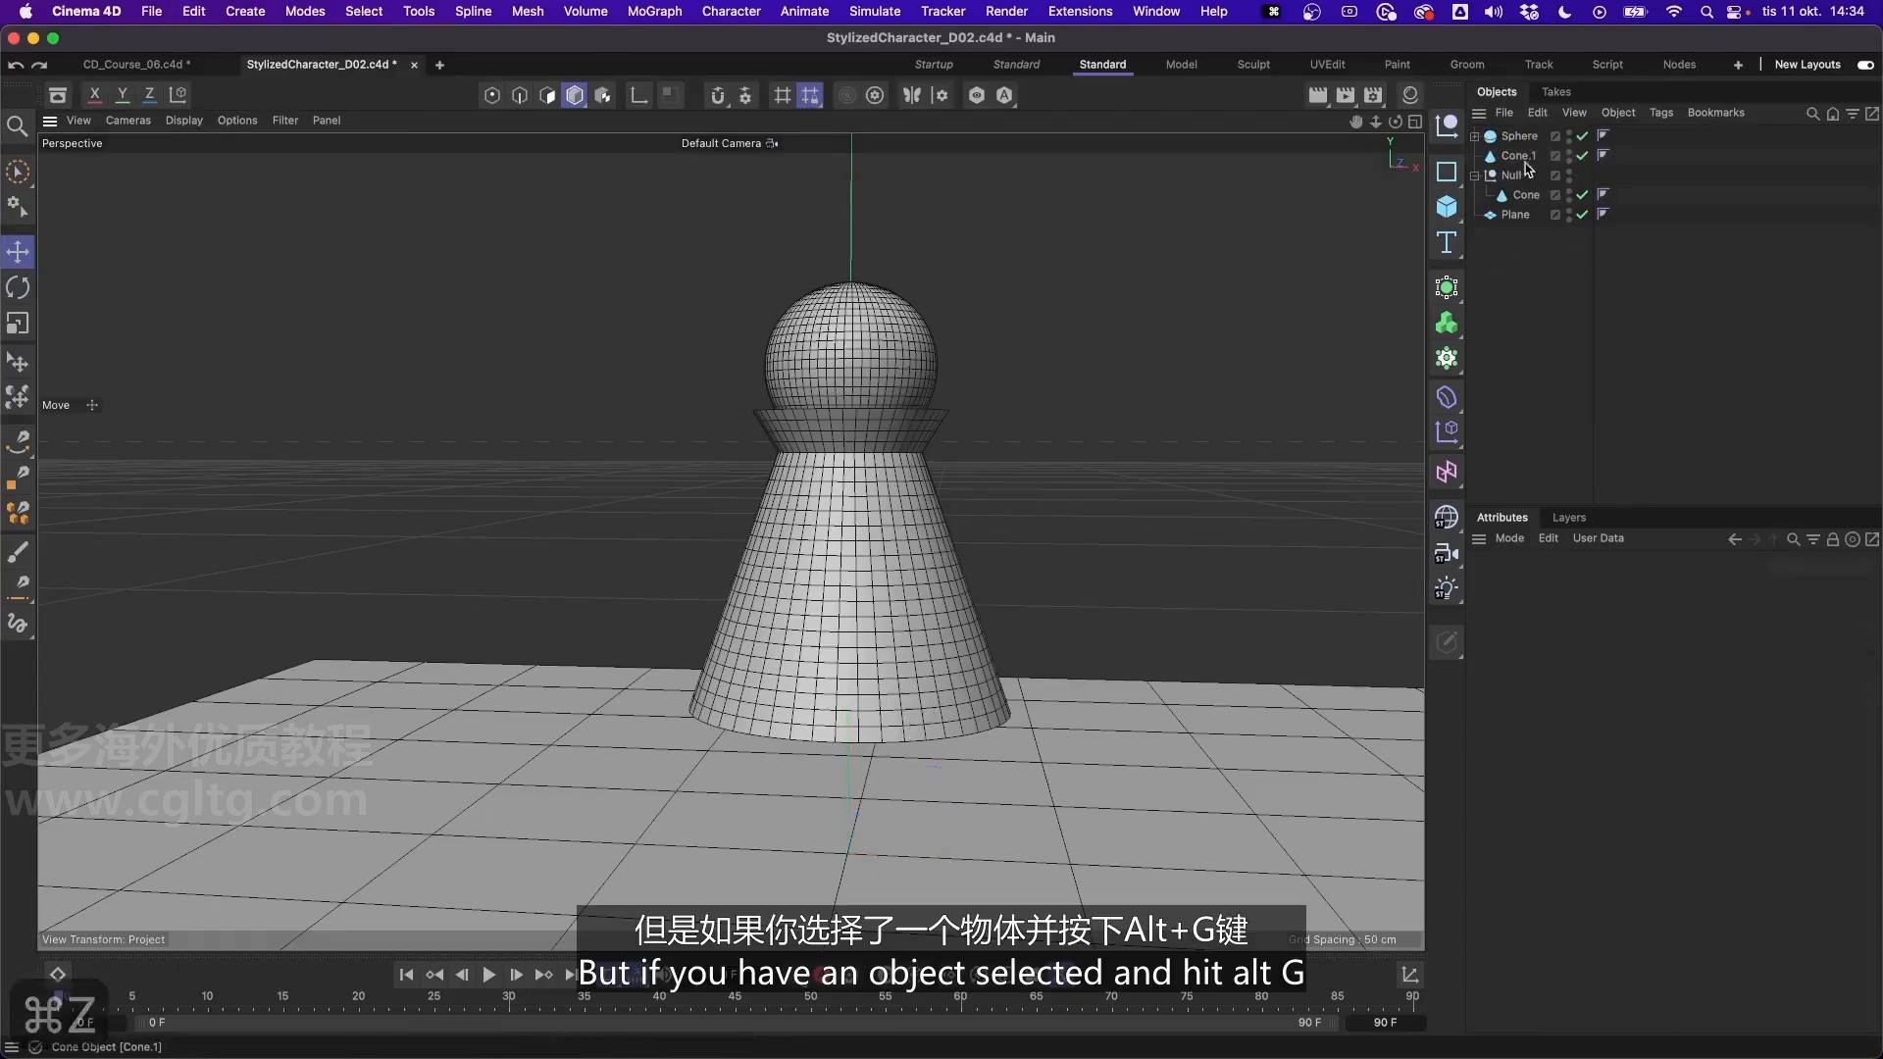
click(1528, 197)
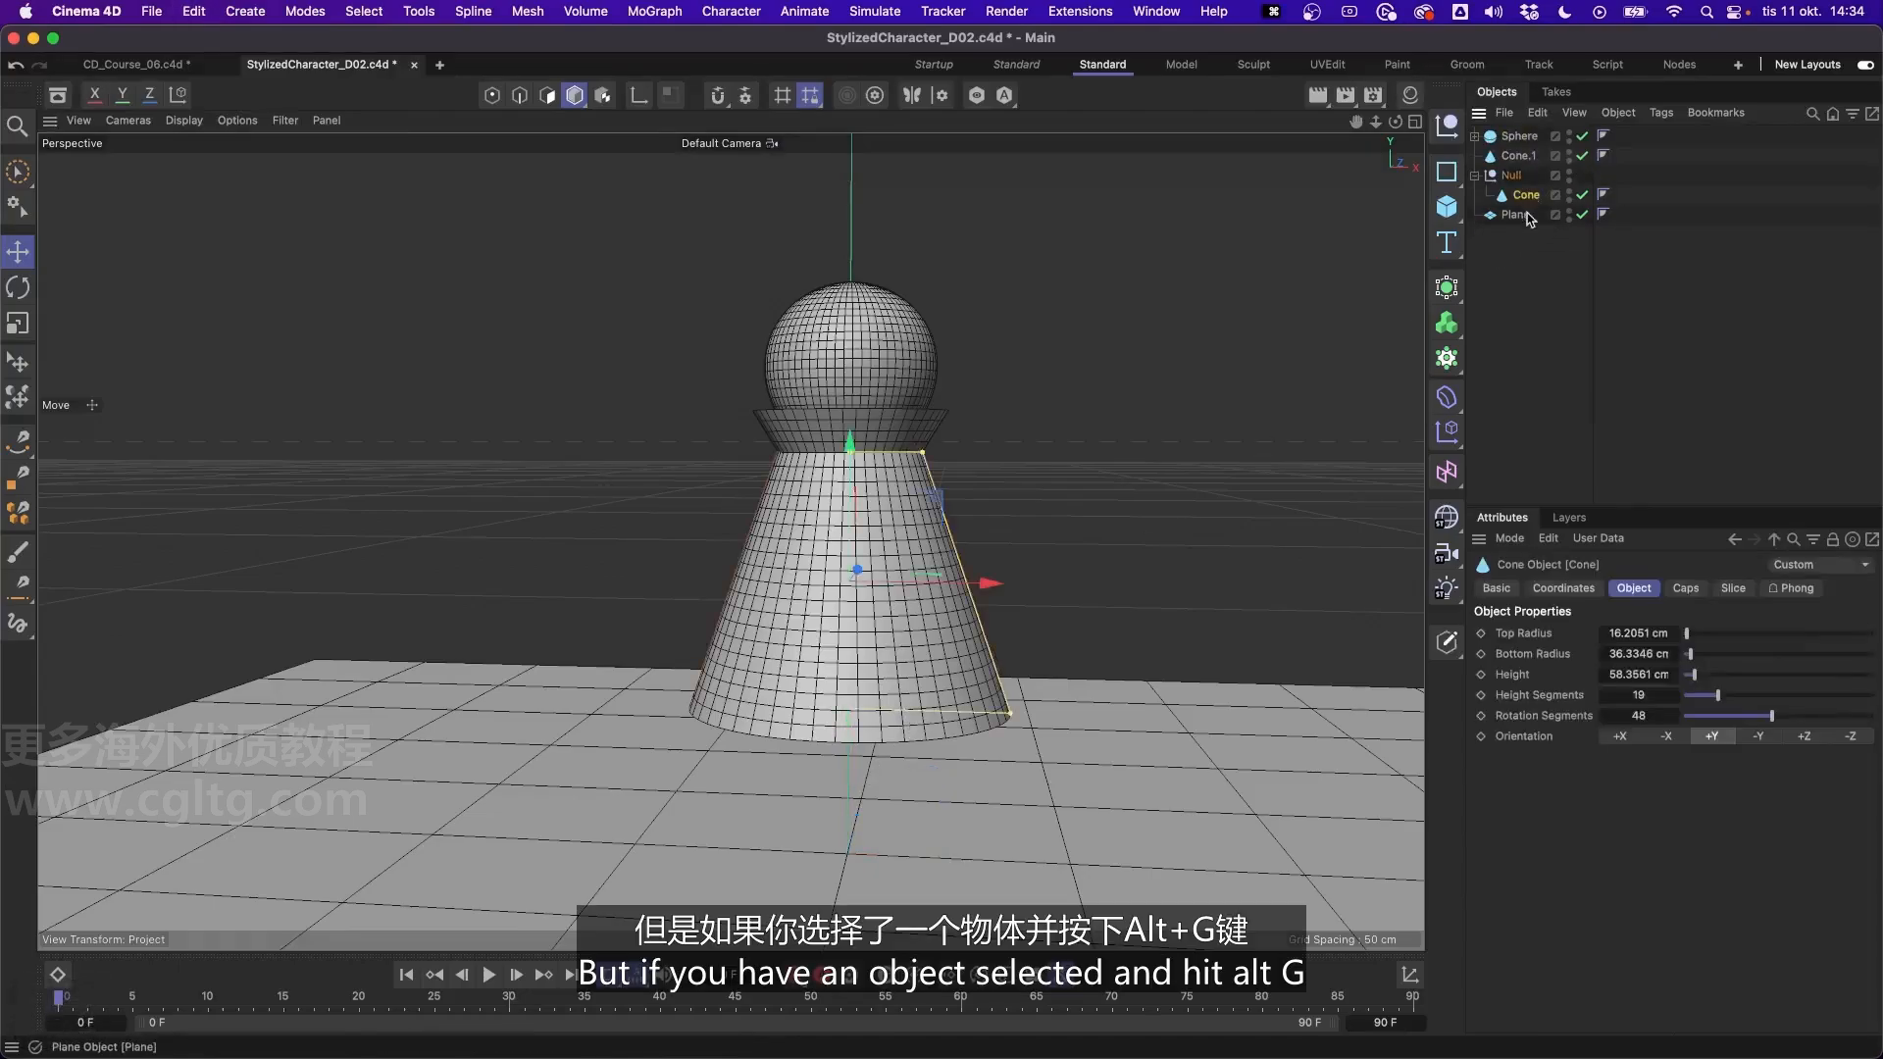
click(1513, 176)
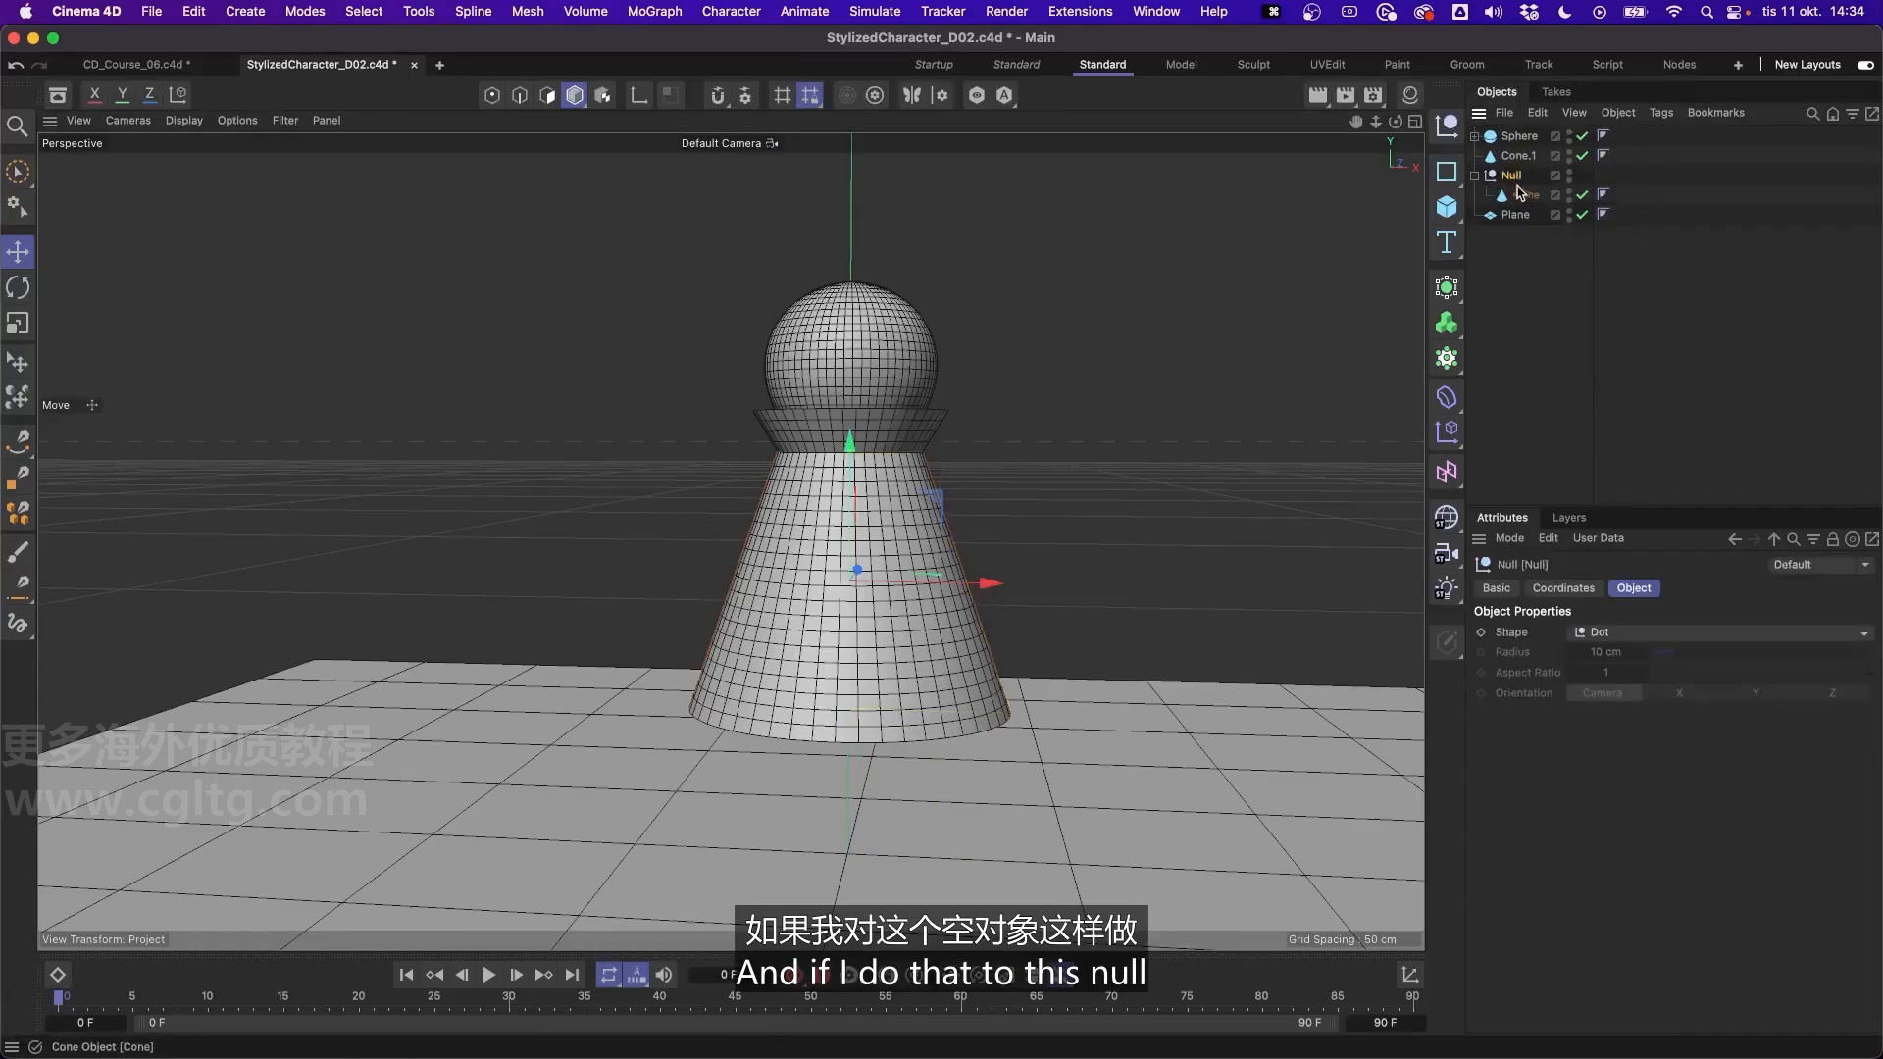
key(alt+g)
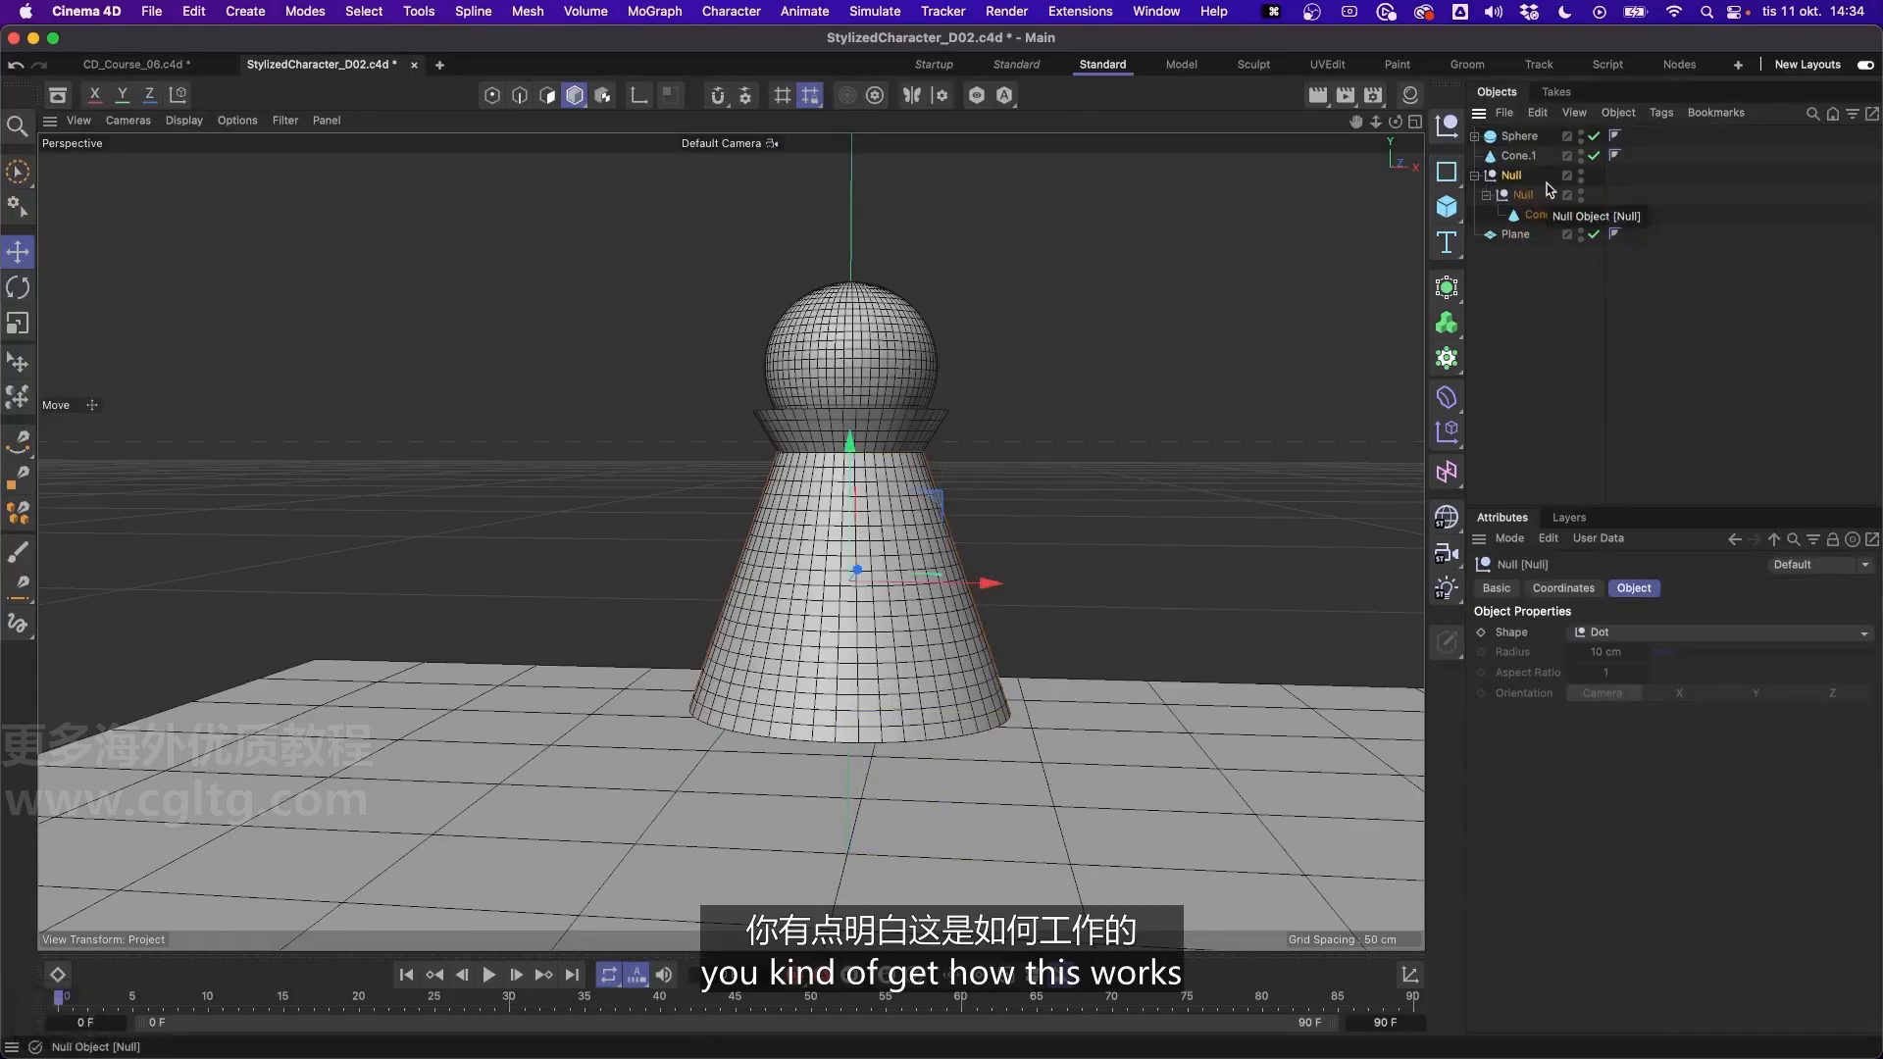
key(super+z)
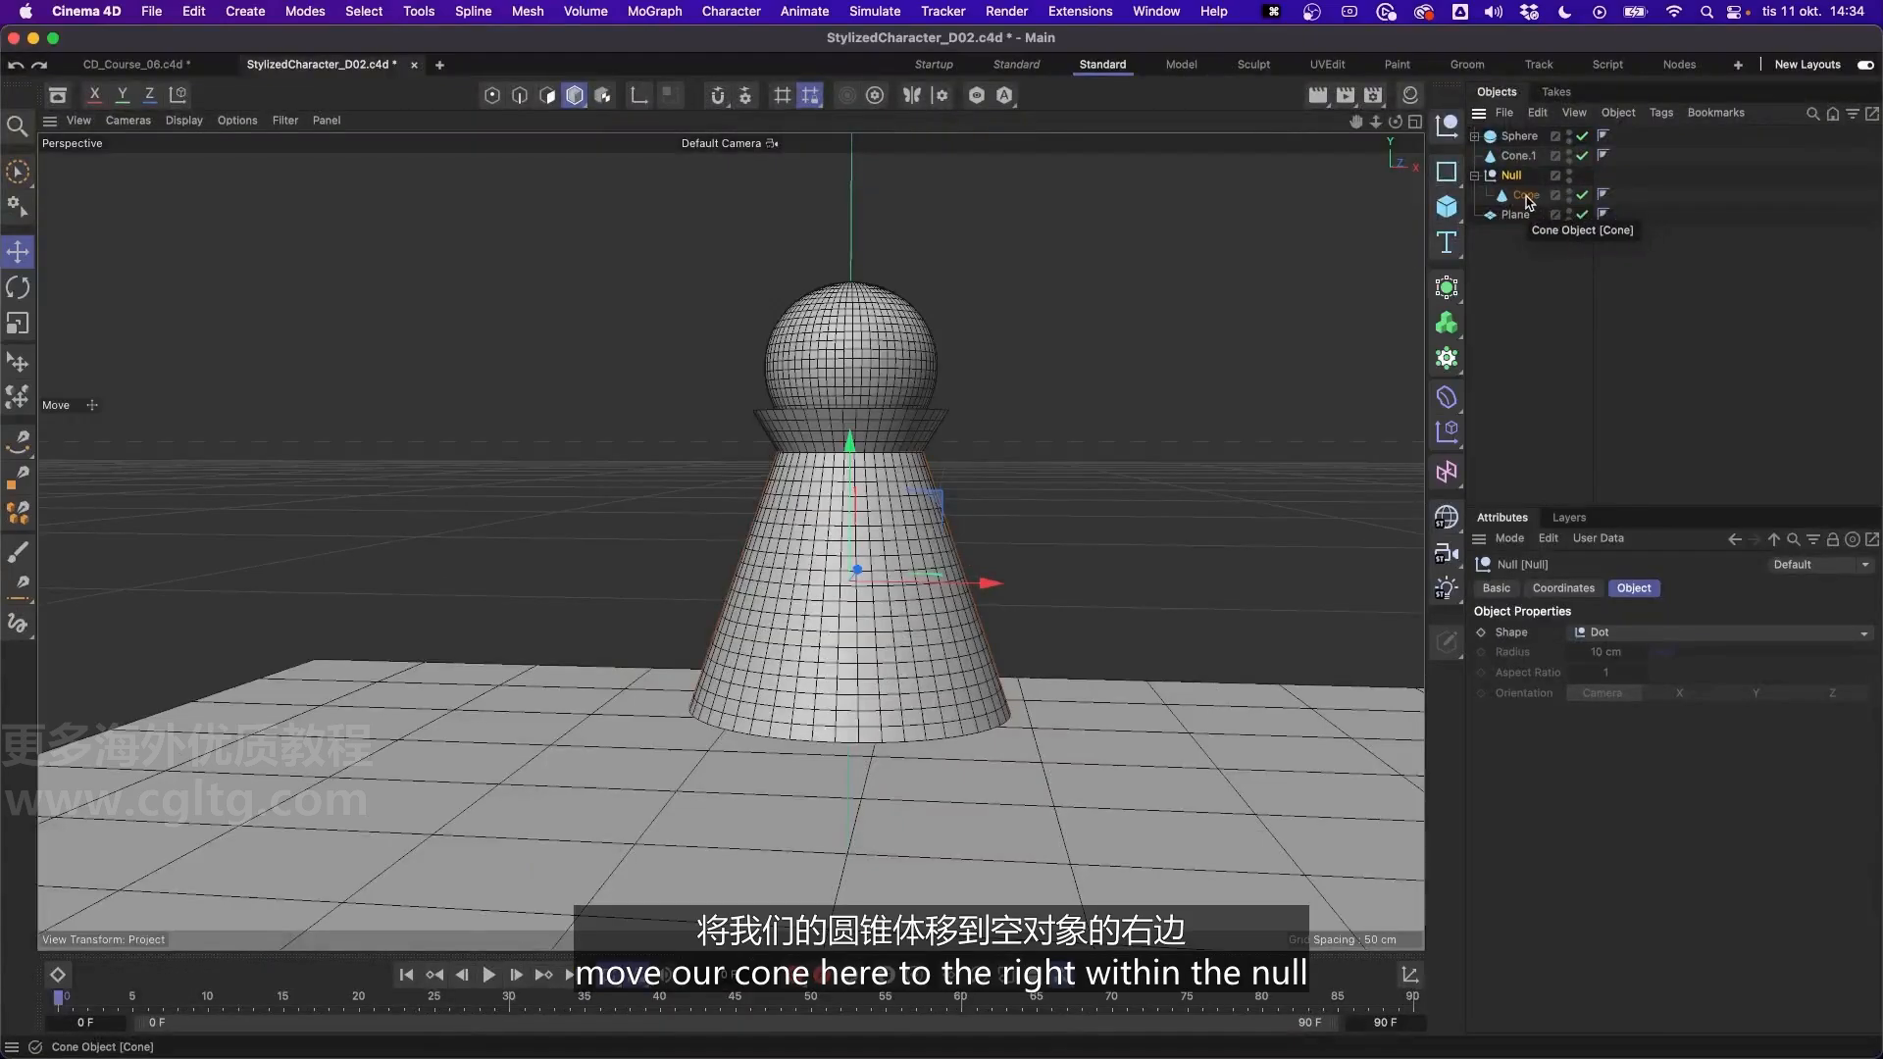
- Try moving the body cone sideways within its null and rotating the null, then undo these changes
click(1527, 196)
drag(976, 583, 731, 579)
click(1522, 180)
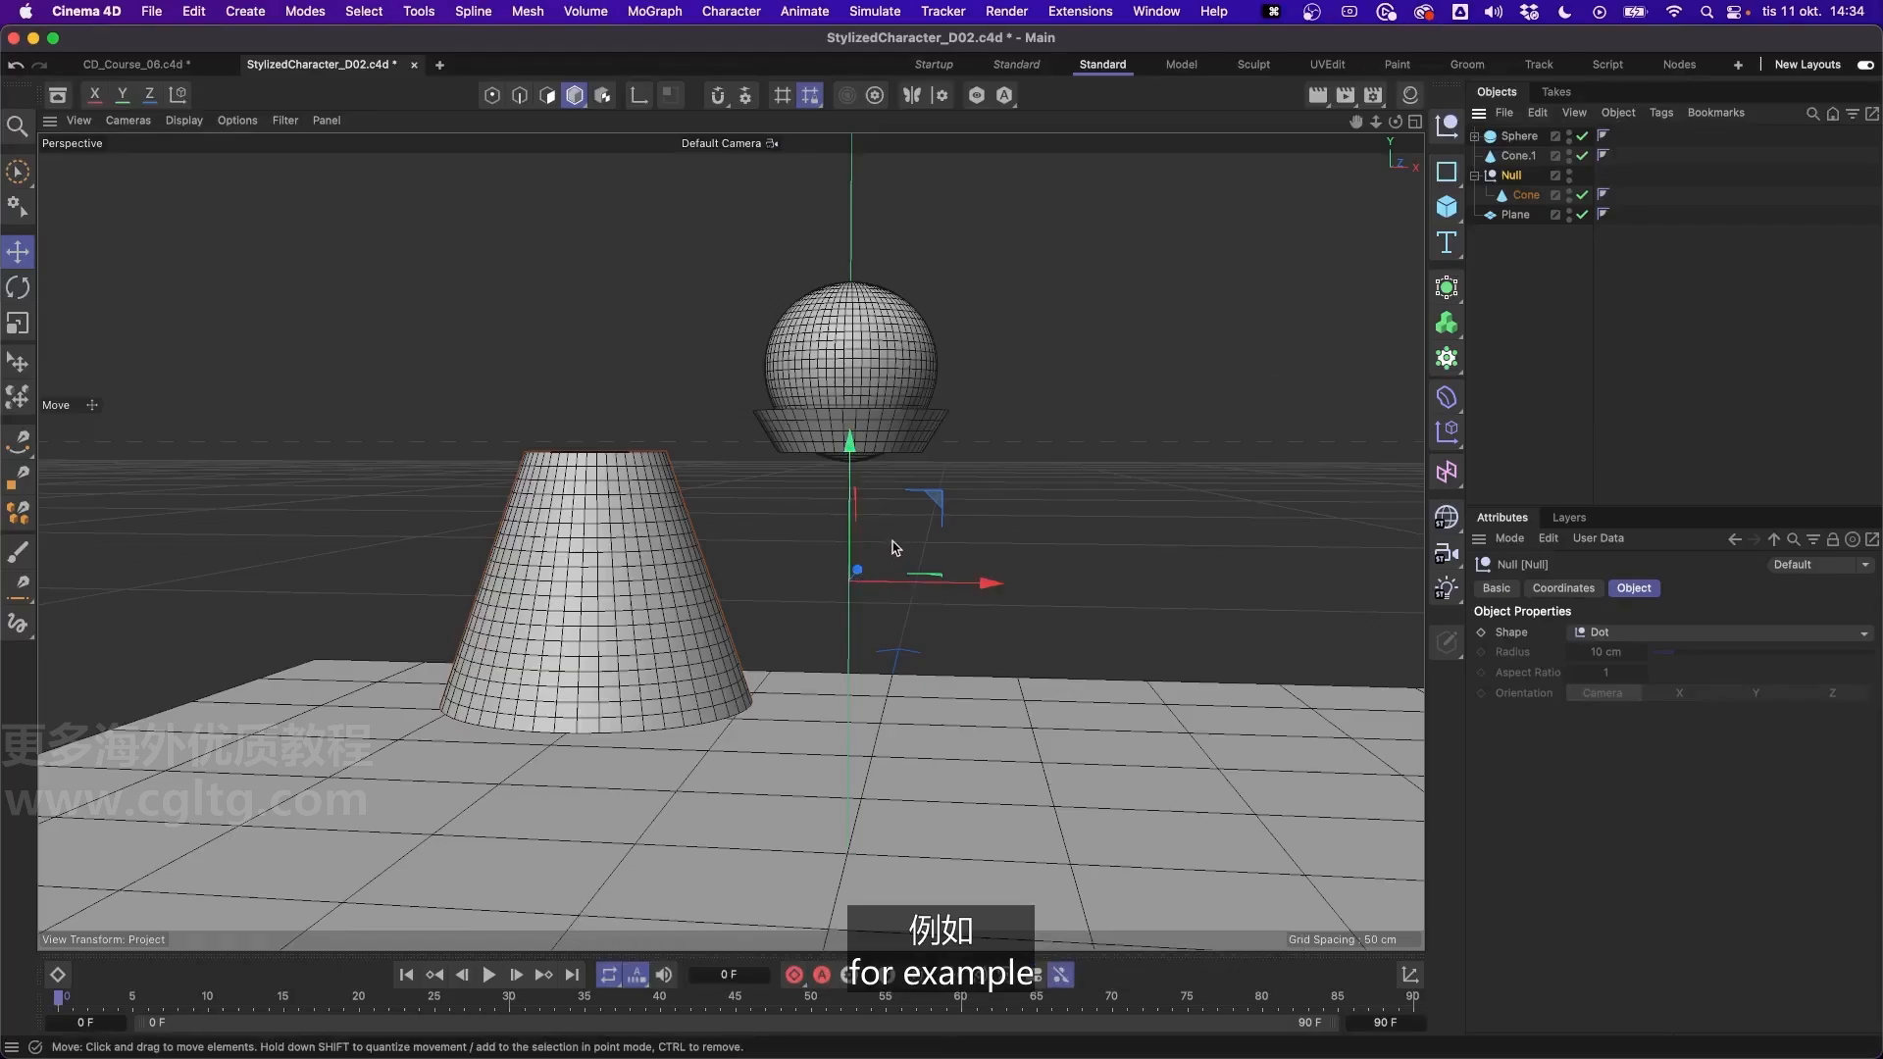
key(r)
mouse_move(893, 545)
mouse_down()
mouse_move(953, 539)
mouse_move(997, 588)
mouse_move(907, 537)
mouse_move(898, 551)
mouse_up()
key(super+z)
key(super+z)
key(super+z)
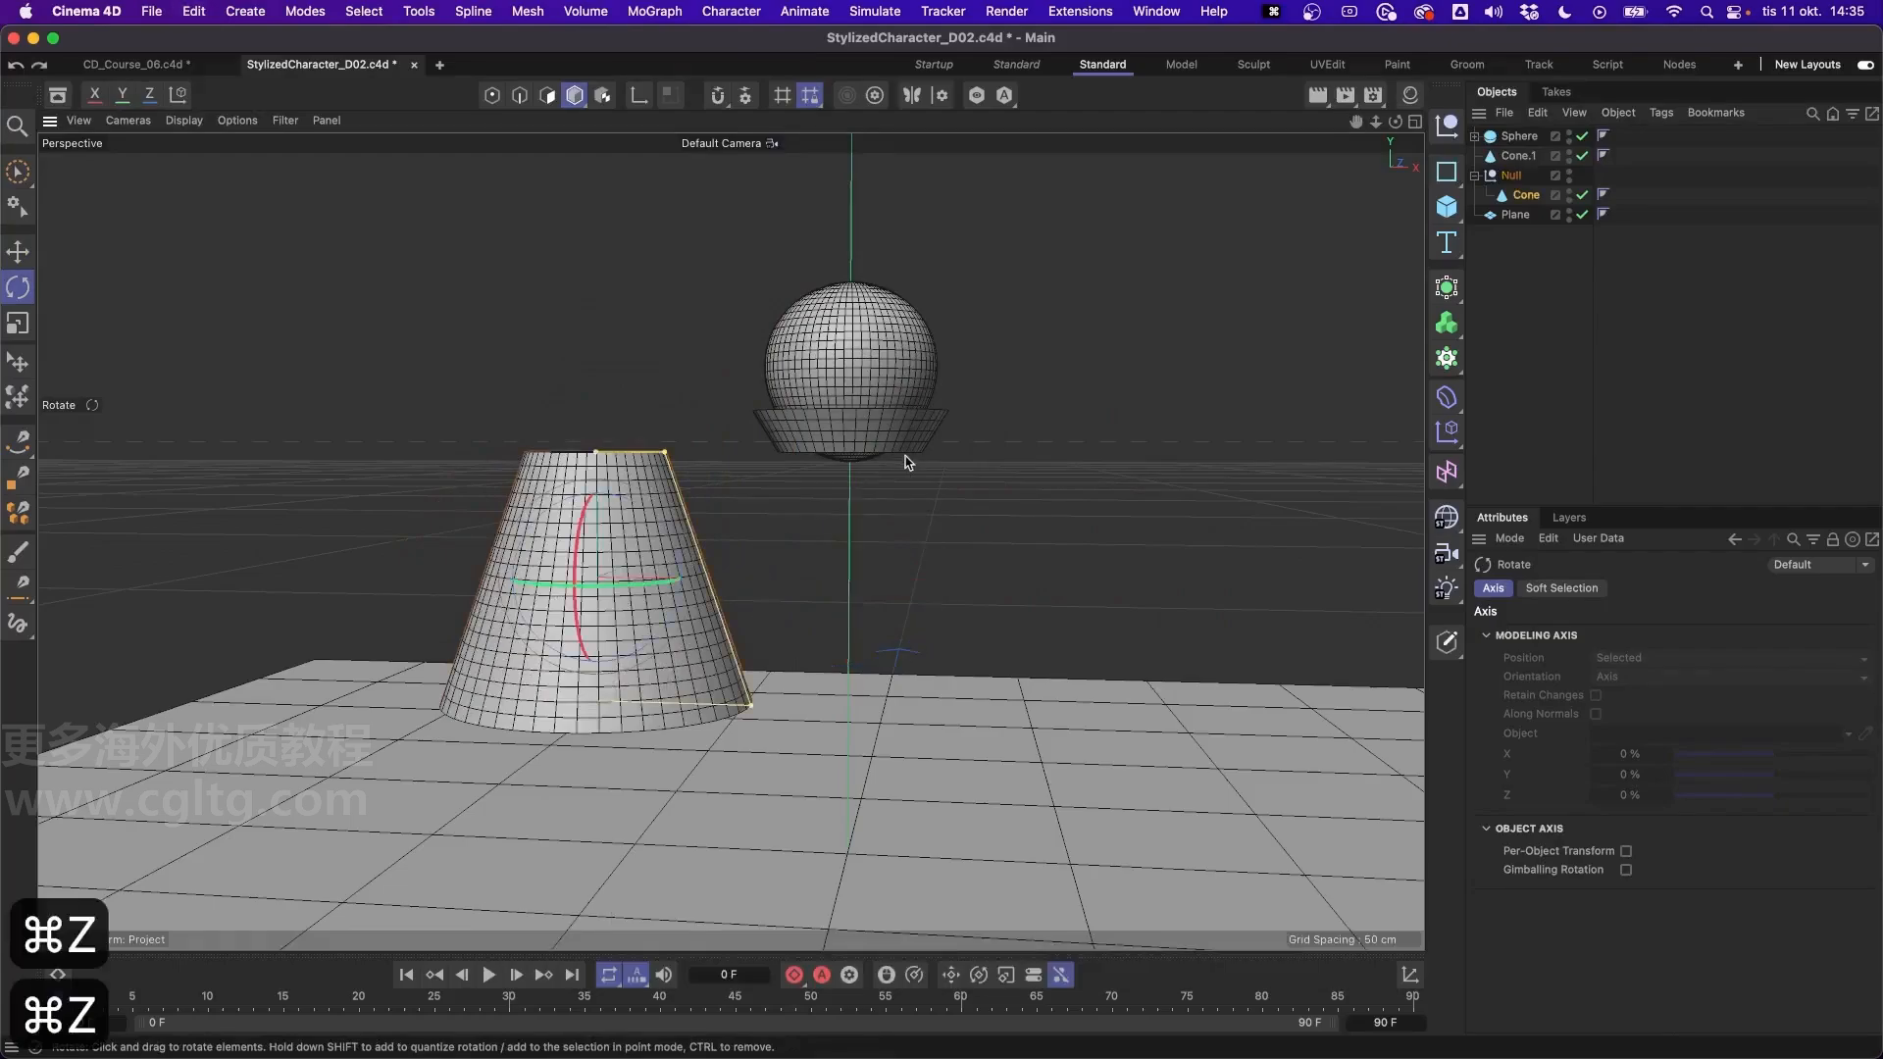
- Try moving the null sideways together with its child cone, then undo the move
click(1518, 178)
key(e)
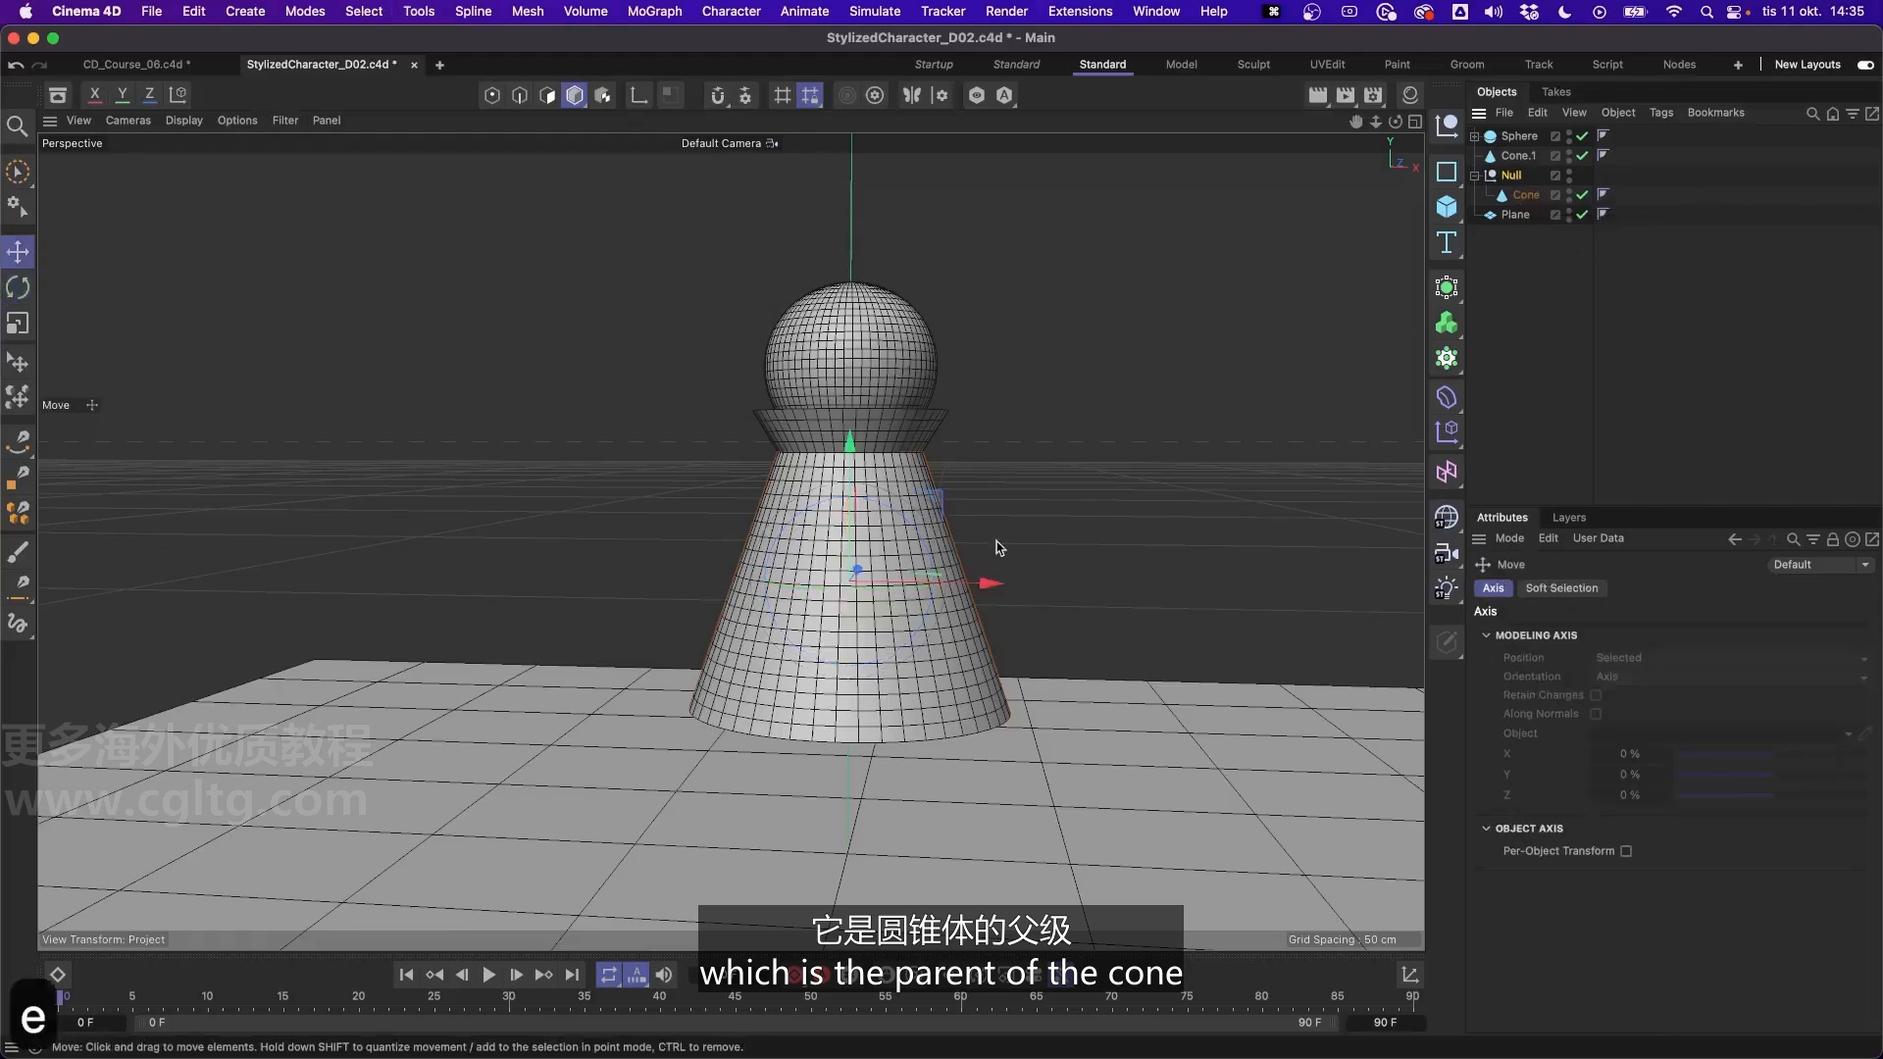
drag(991, 588, 841, 585)
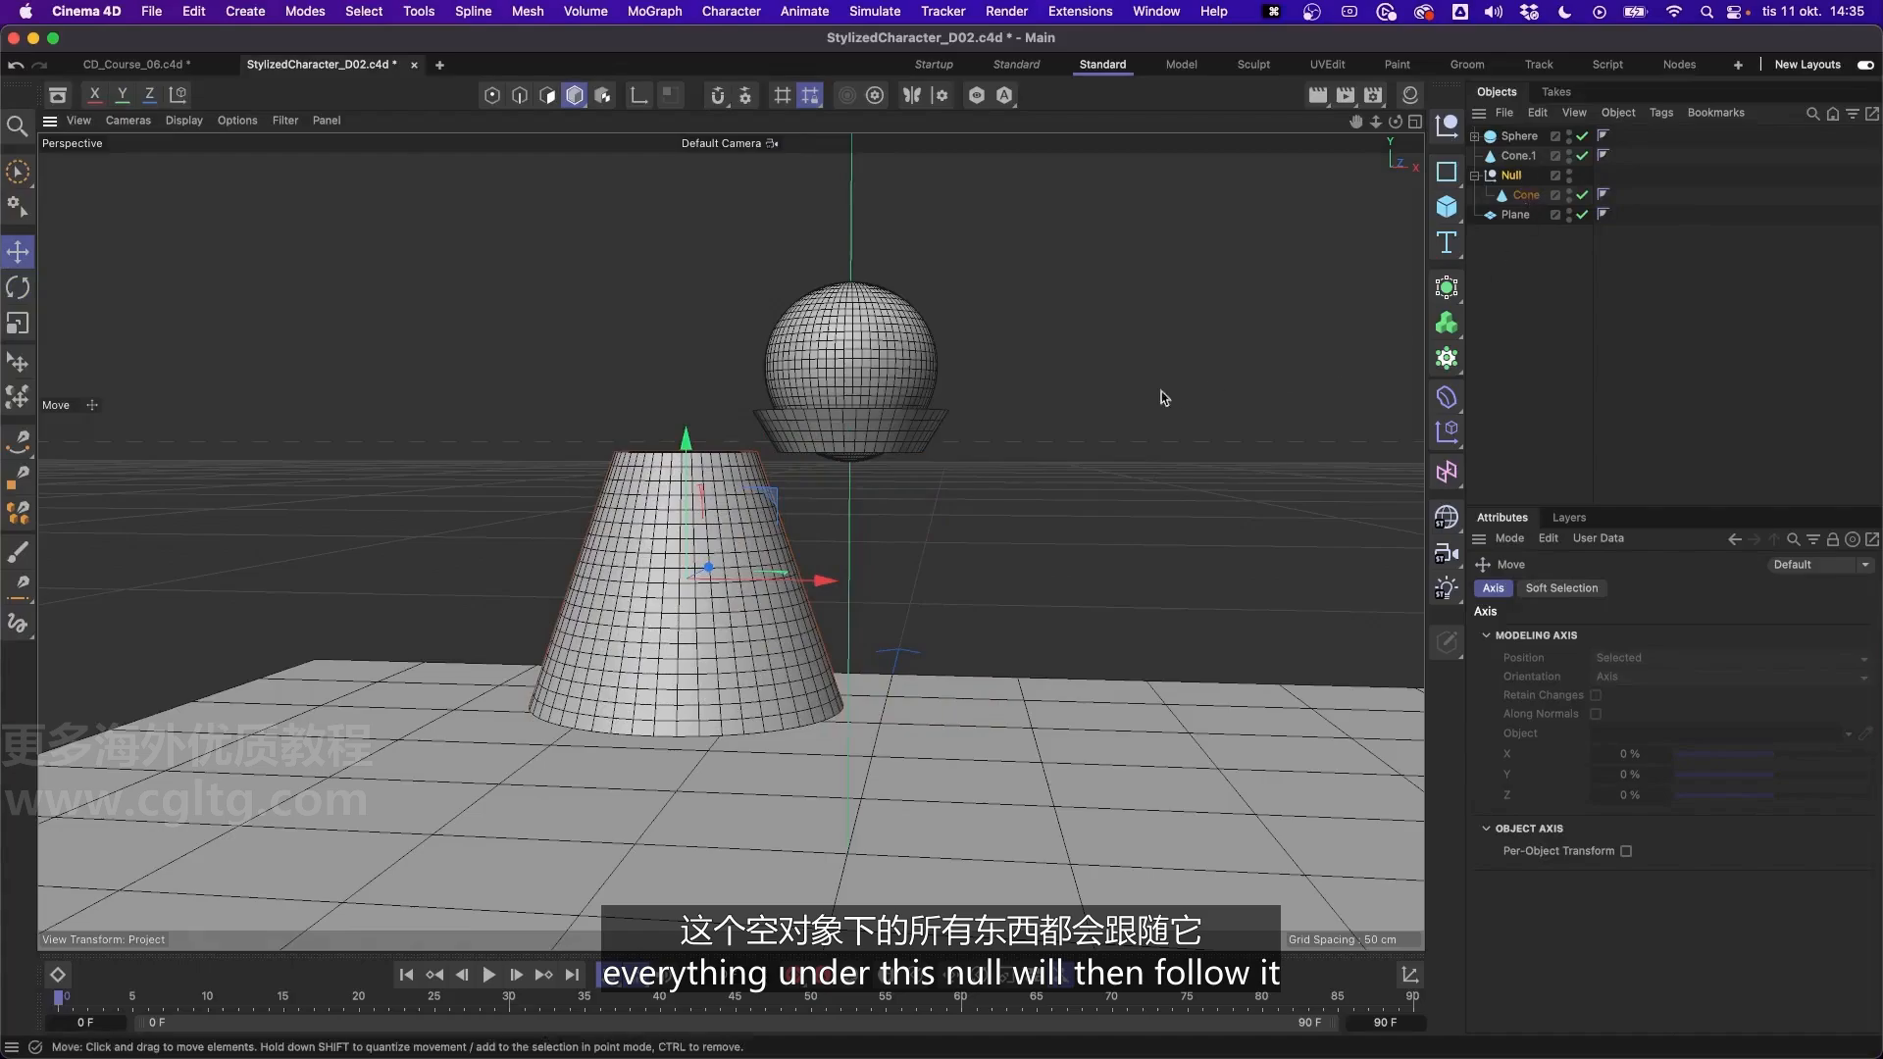
key(super+z)
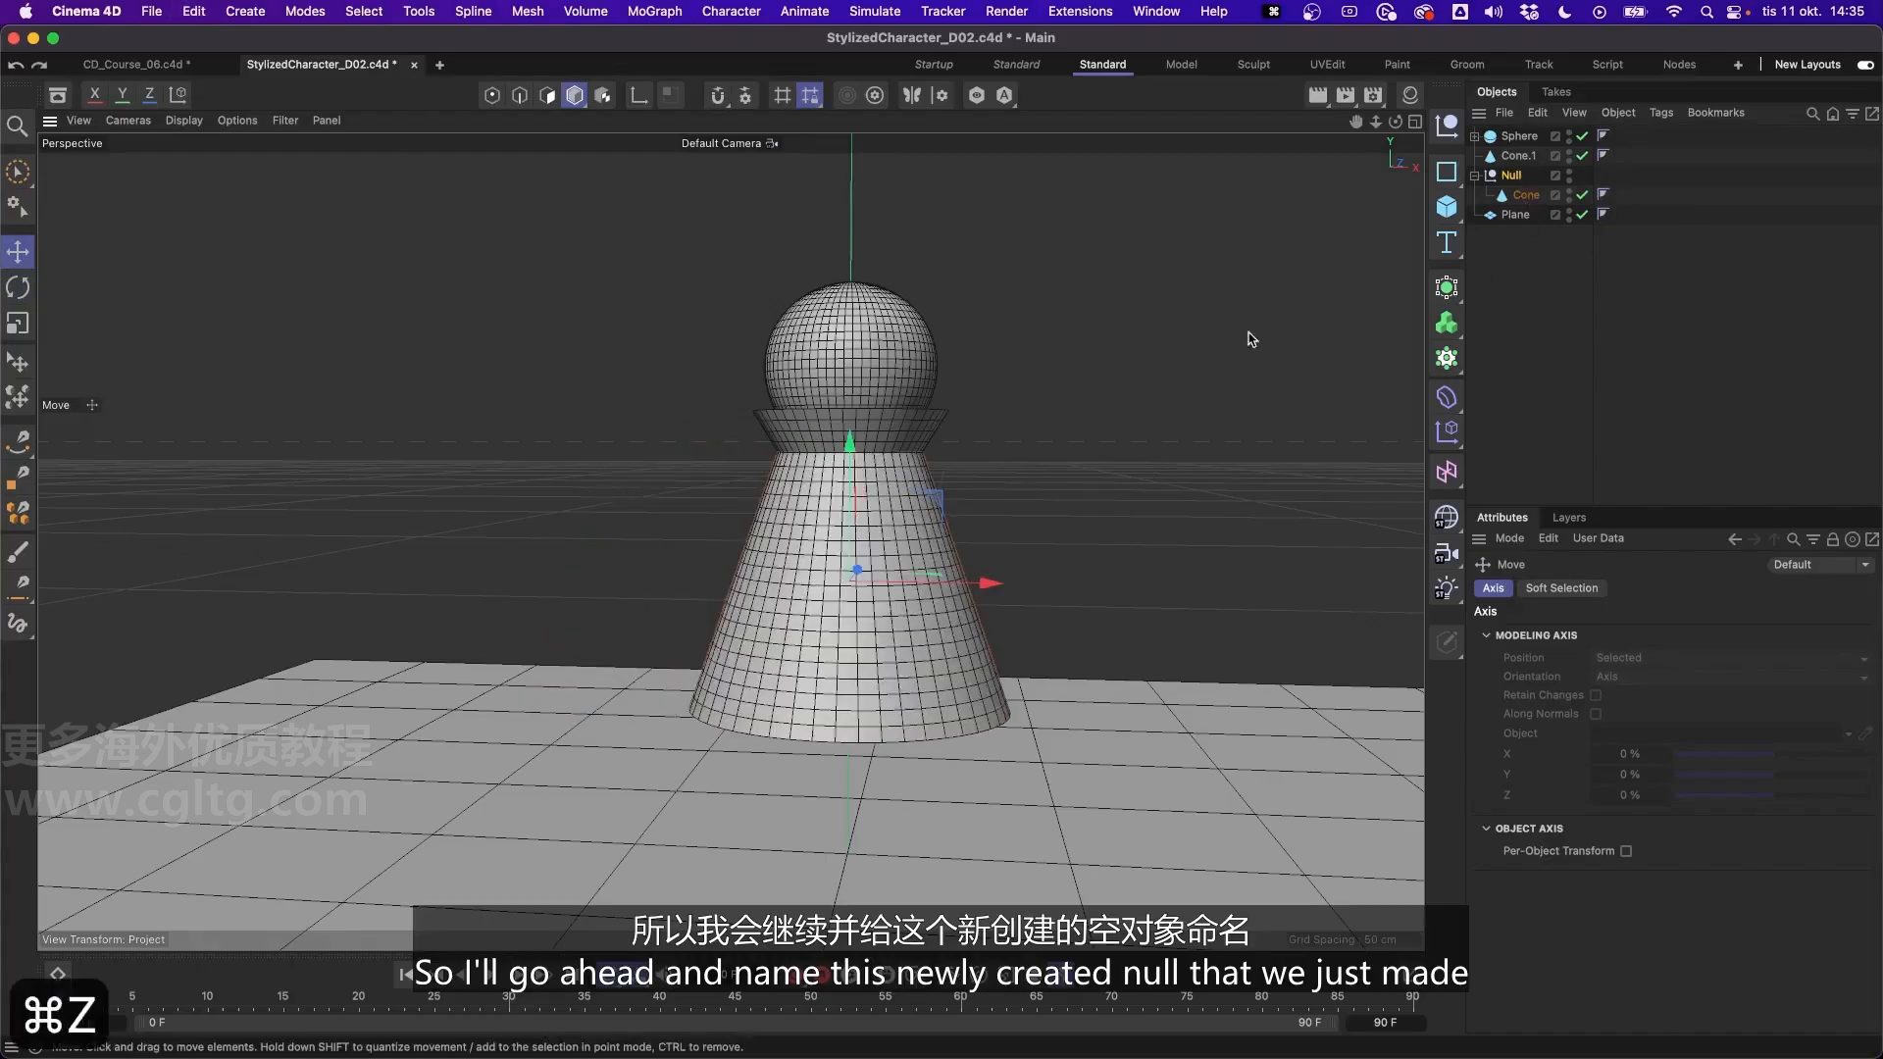
- Rename the body cone's null to PONCHO
double_click(1513, 176)
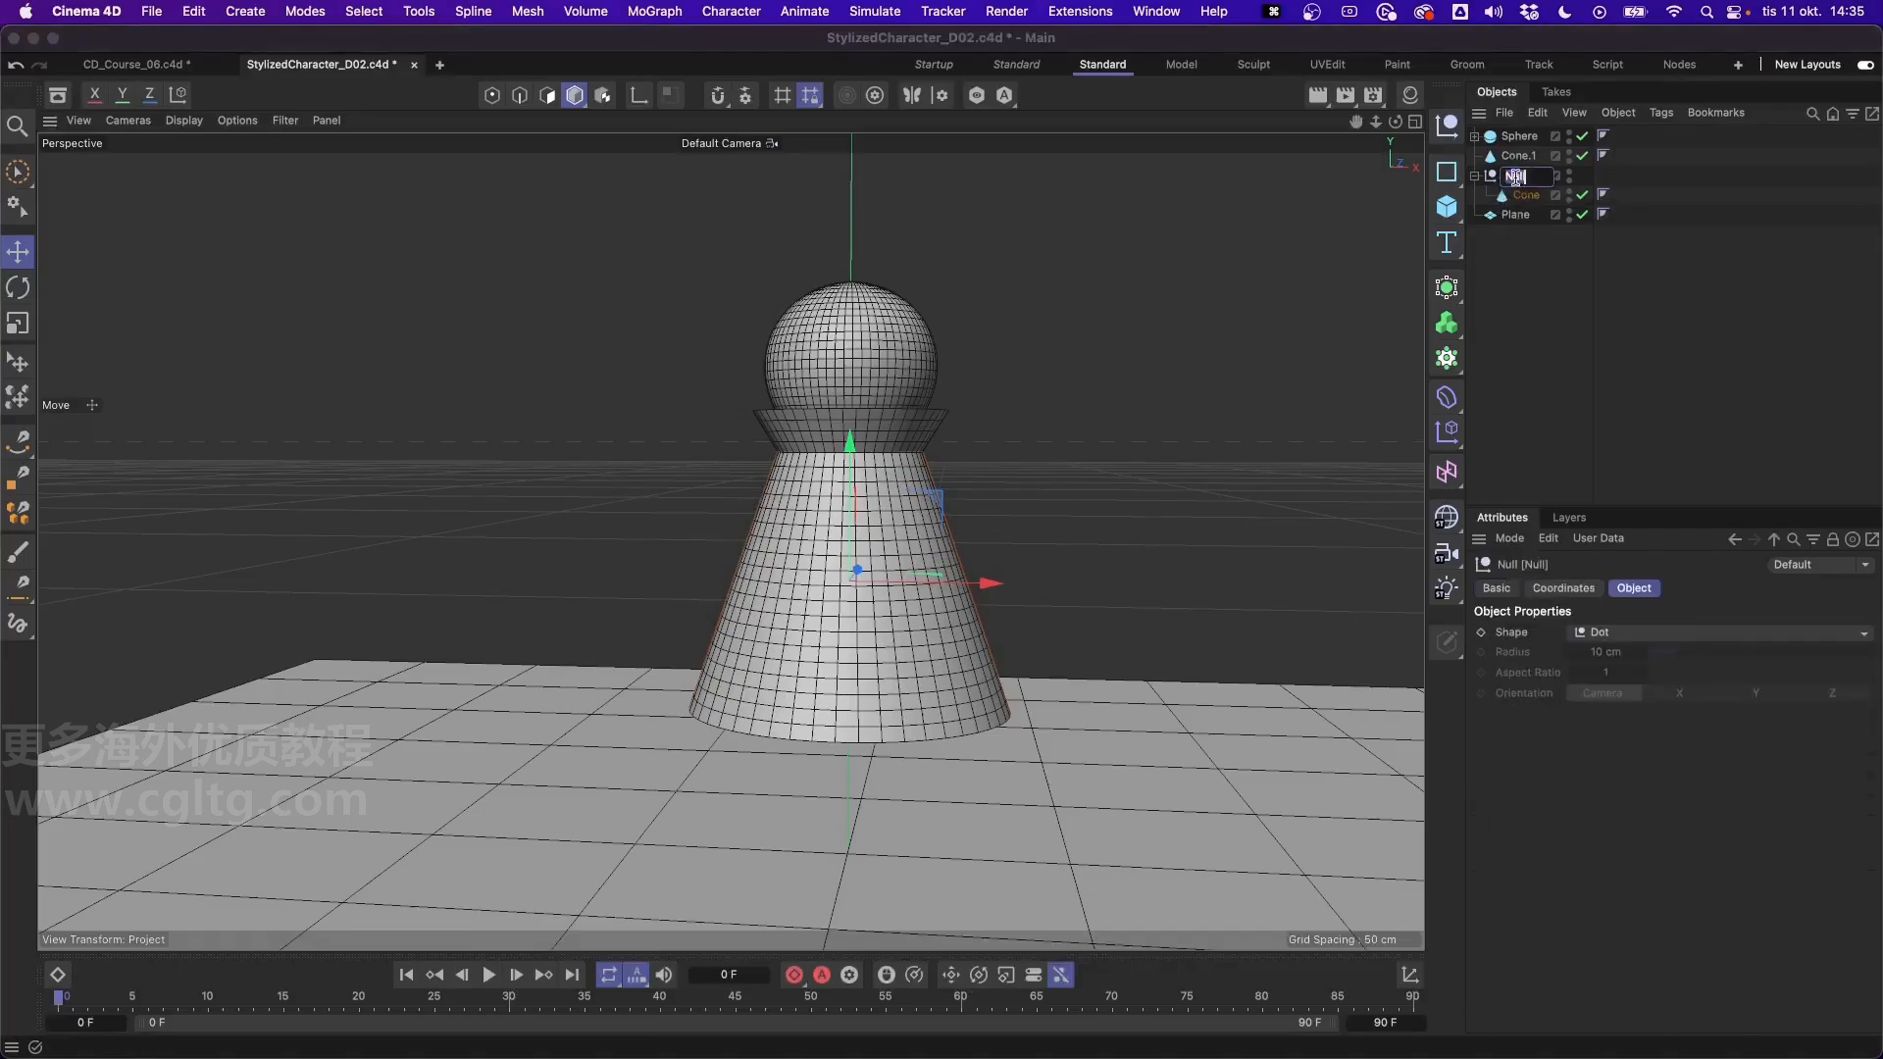
text(PONCHO)
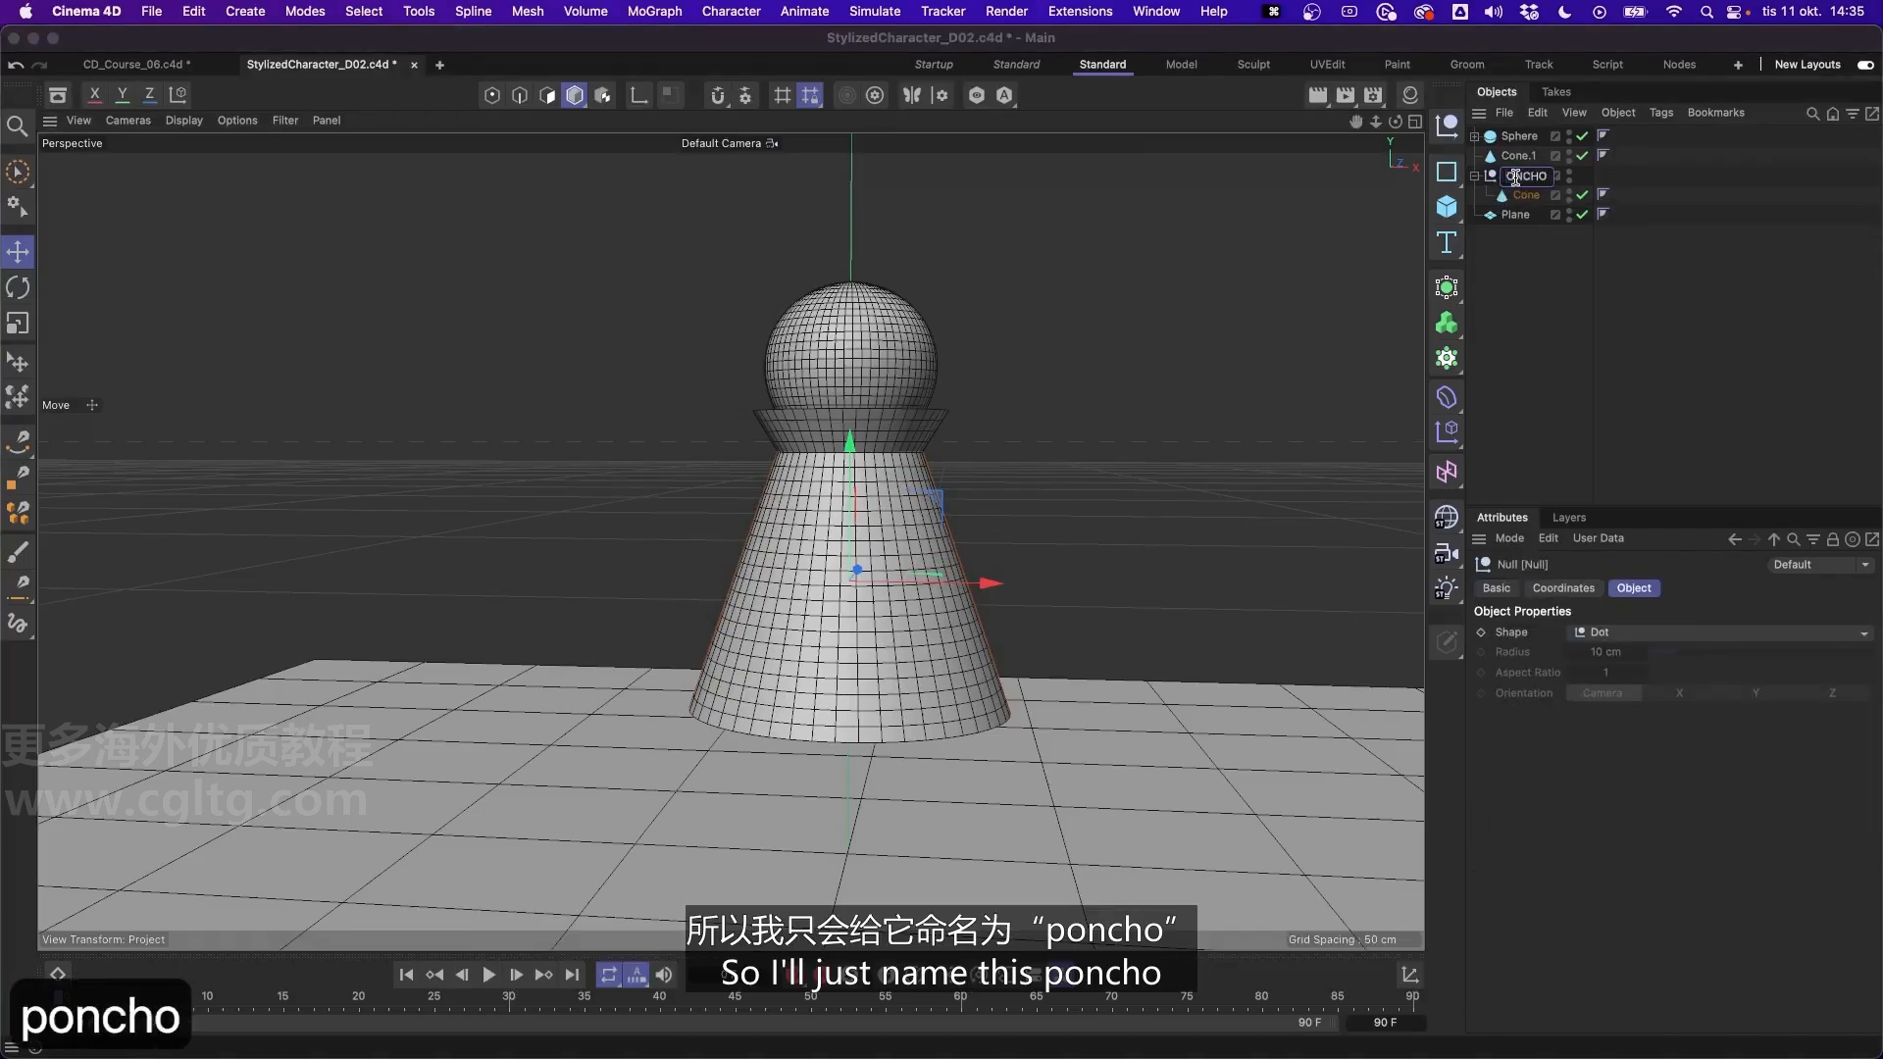
key(Return)
- Group the collar cone under a new null and name it COLLAR
click(1518, 156)
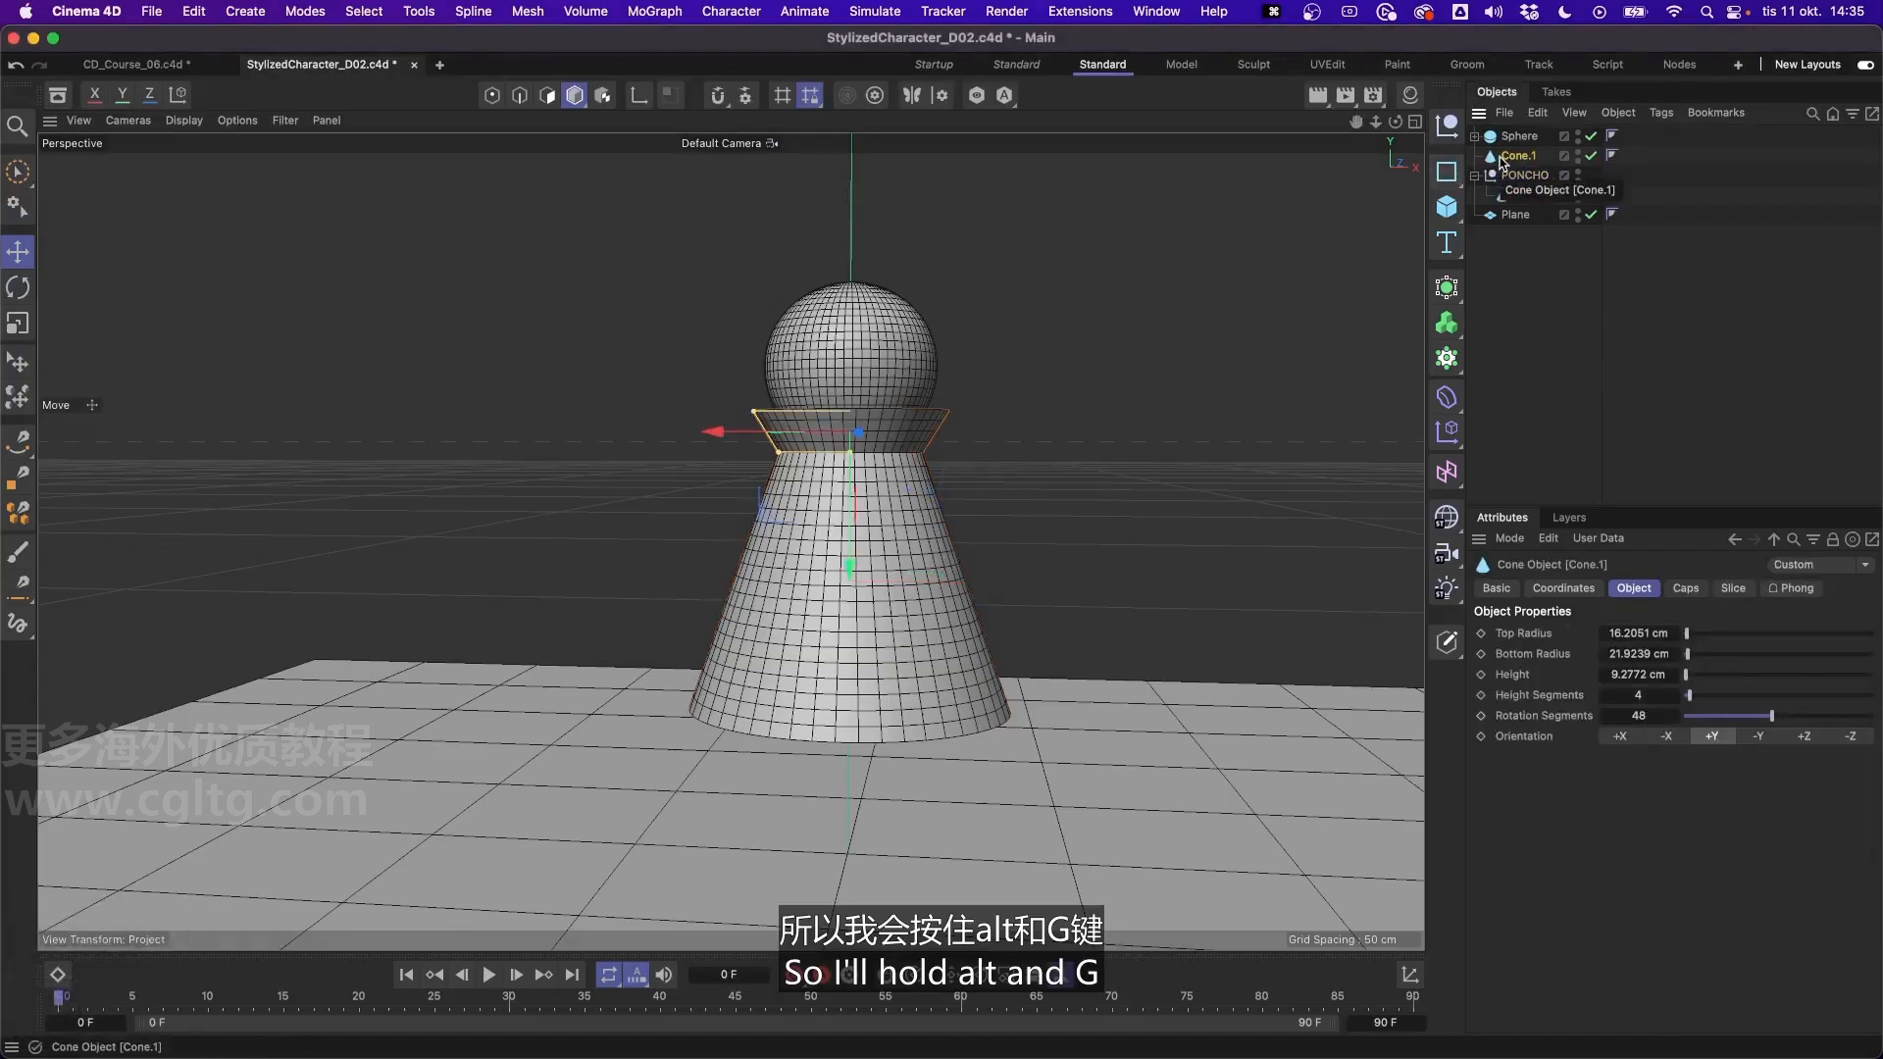
key(alt+g)
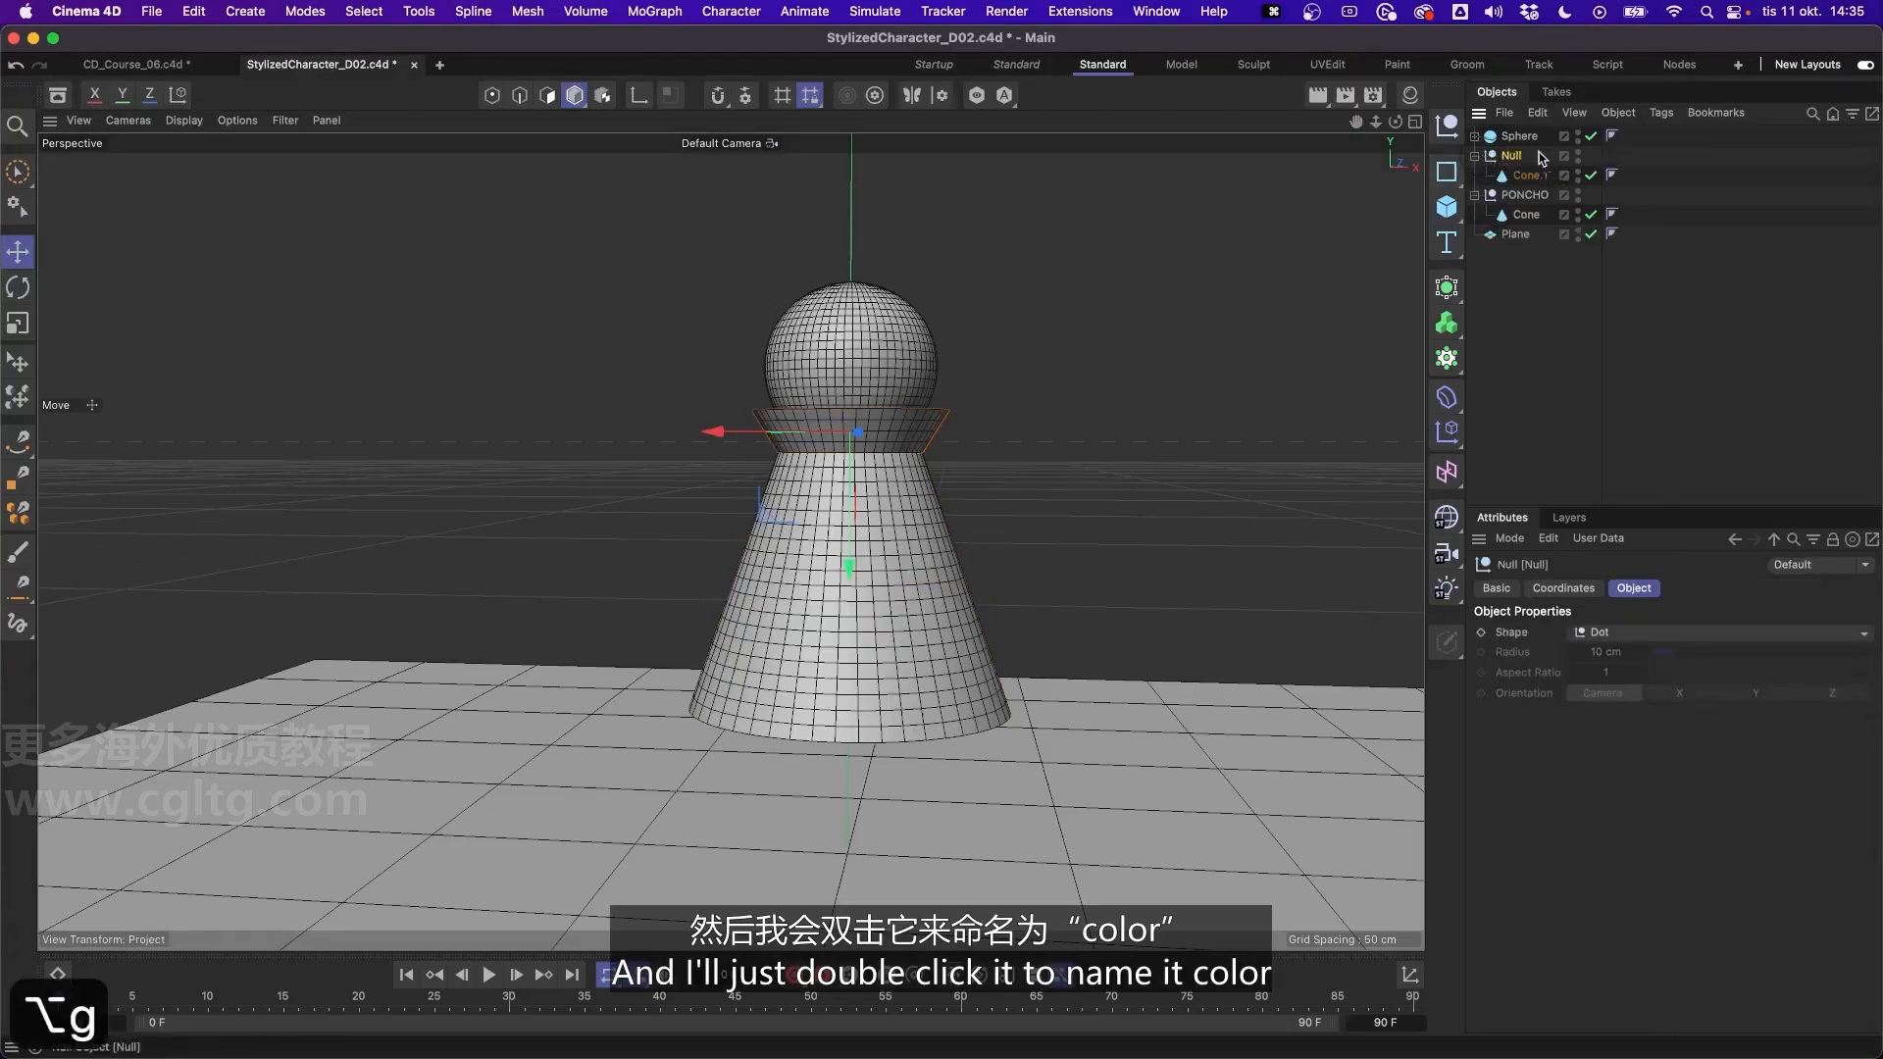
double_click(1518, 156)
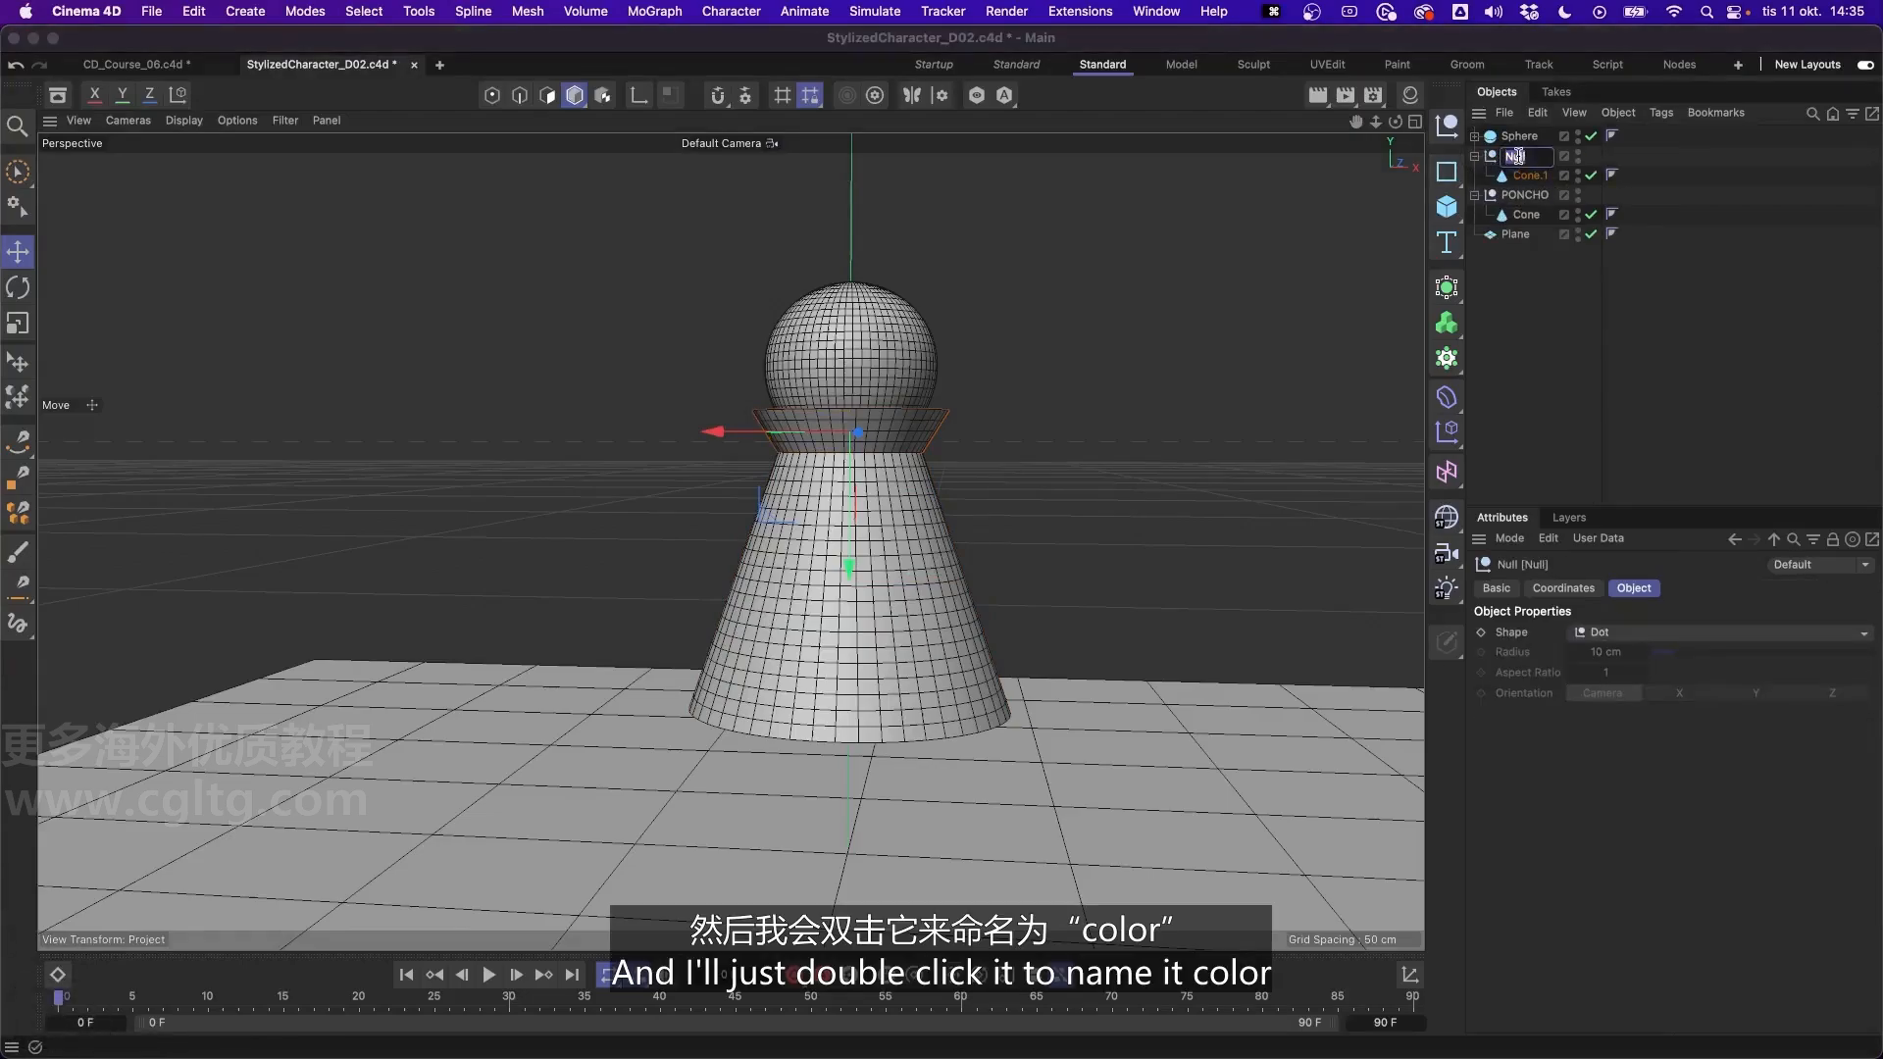
text(COLLAR)
key(Return)
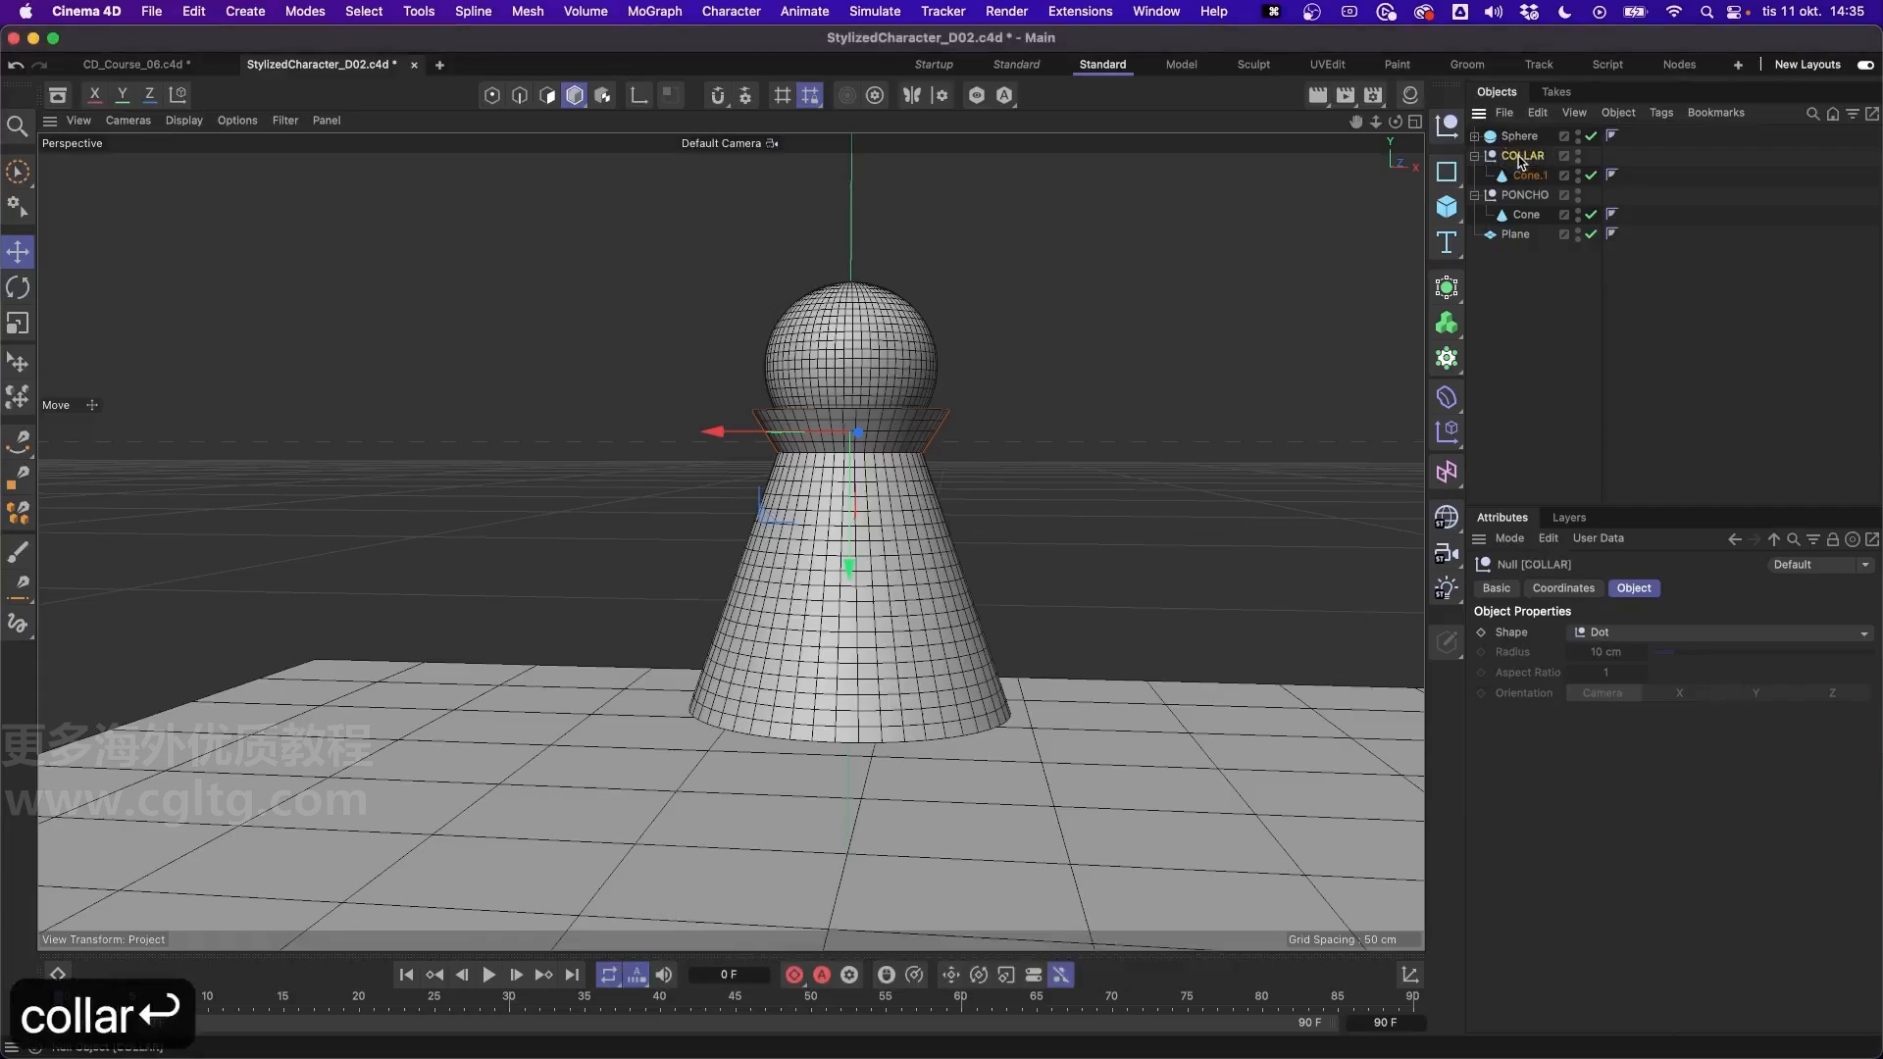
- Group the head sphere under a new null and name it HEAD
click(1519, 138)
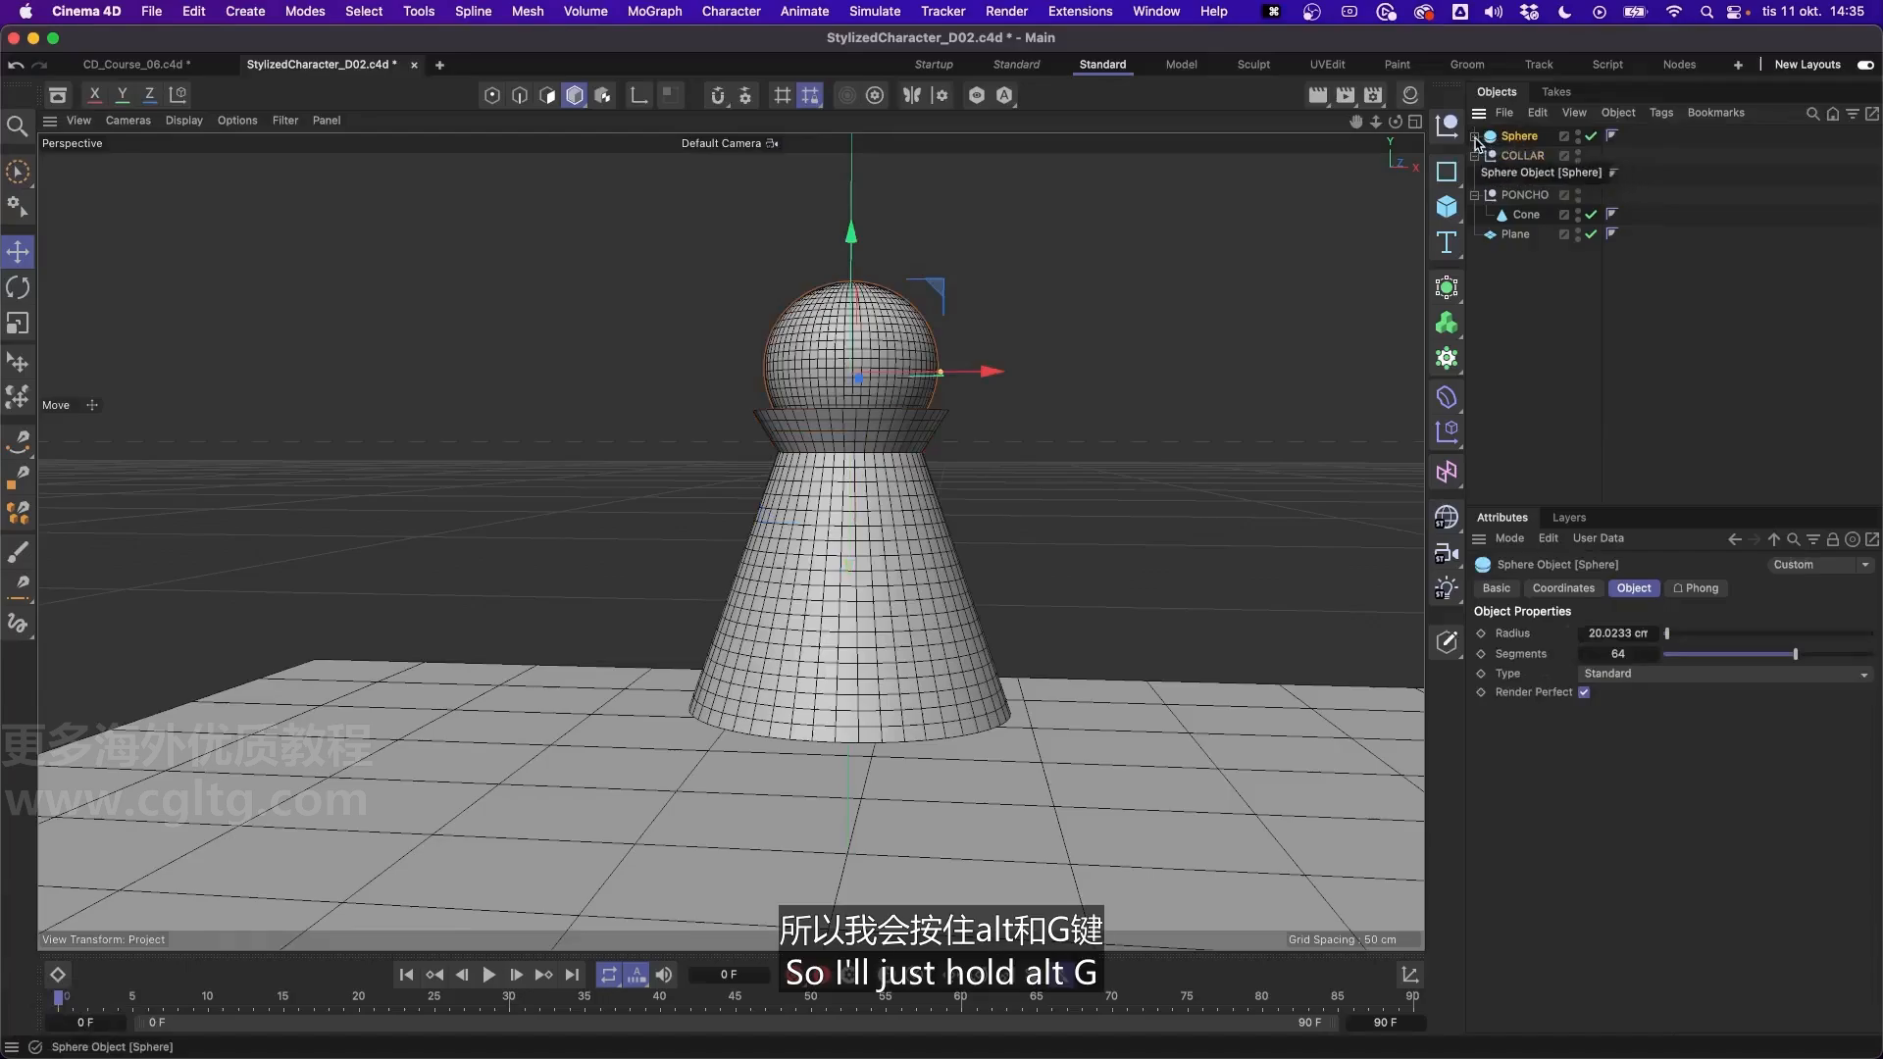
key(alt+g)
double_click(1526, 140)
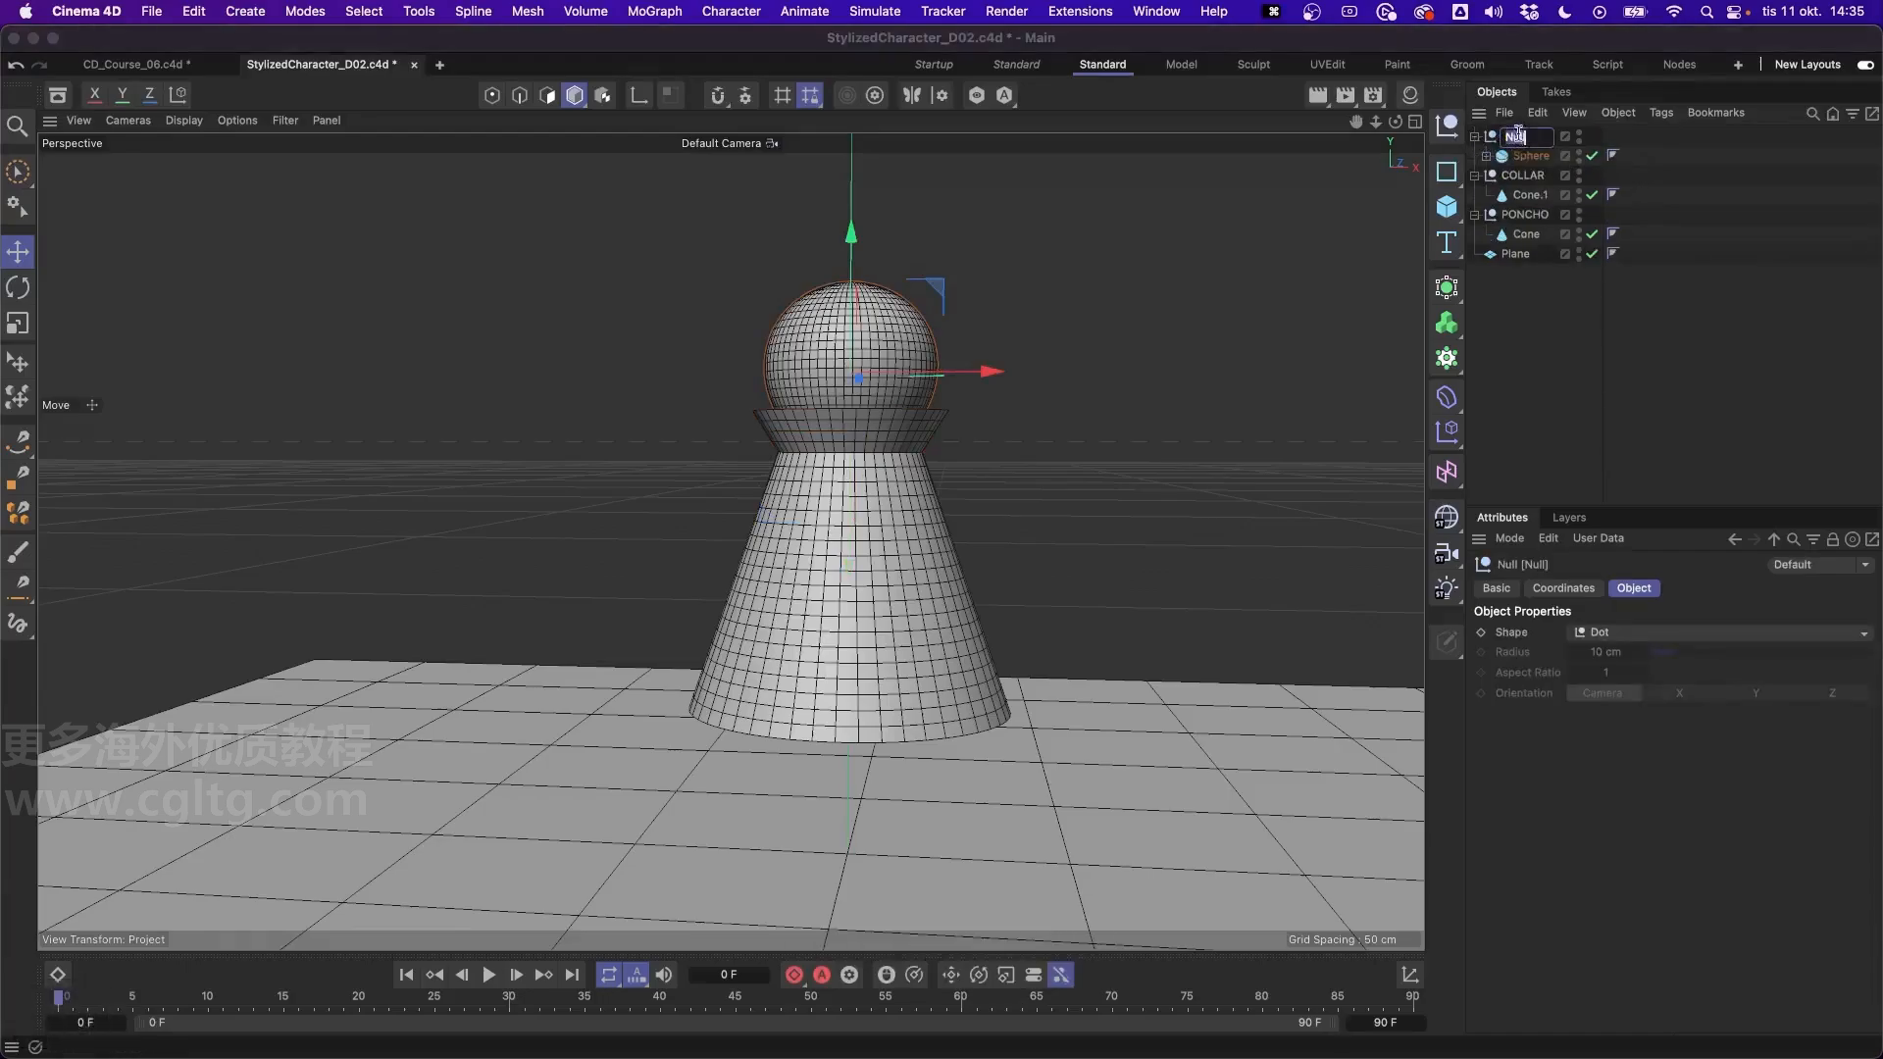
text(HEAD)
key(Return)
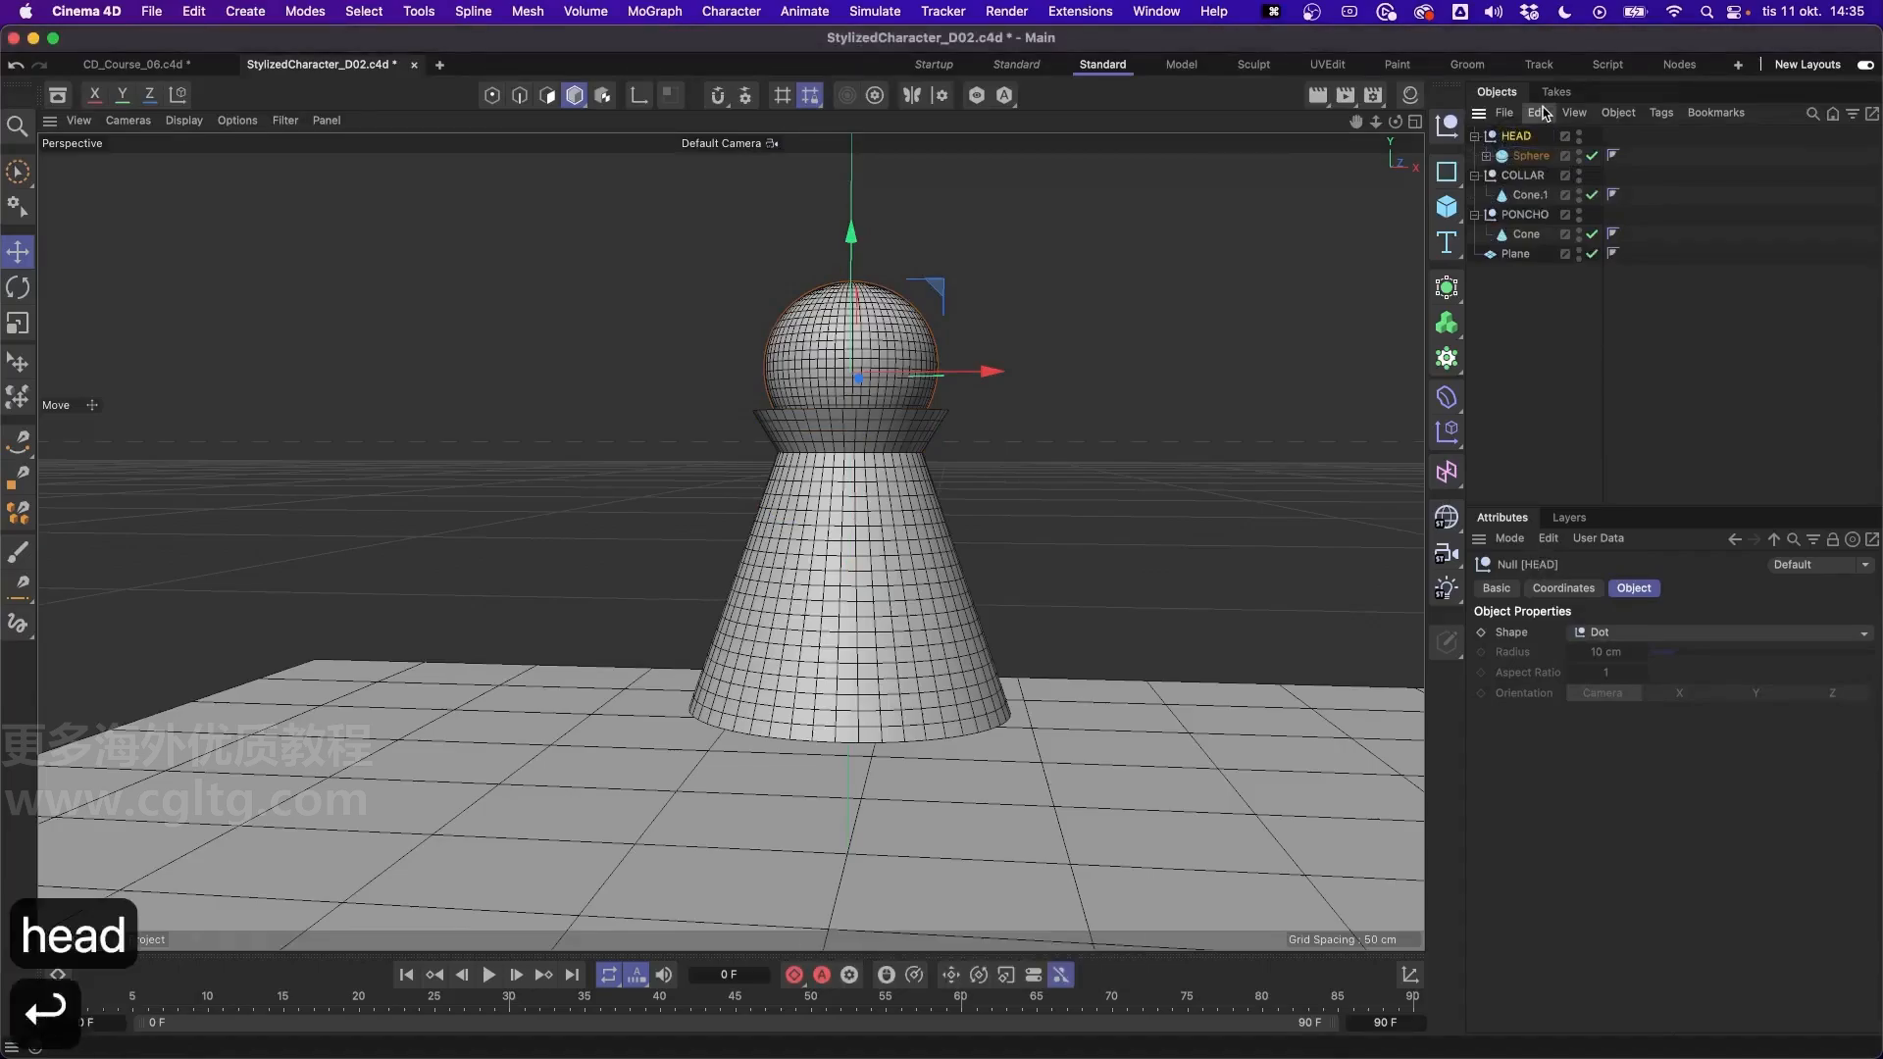
- Deselect everything and collapse the PONCHO, COLLAR and HEAD groups in the object list
click(1532, 312)
click(1474, 214)
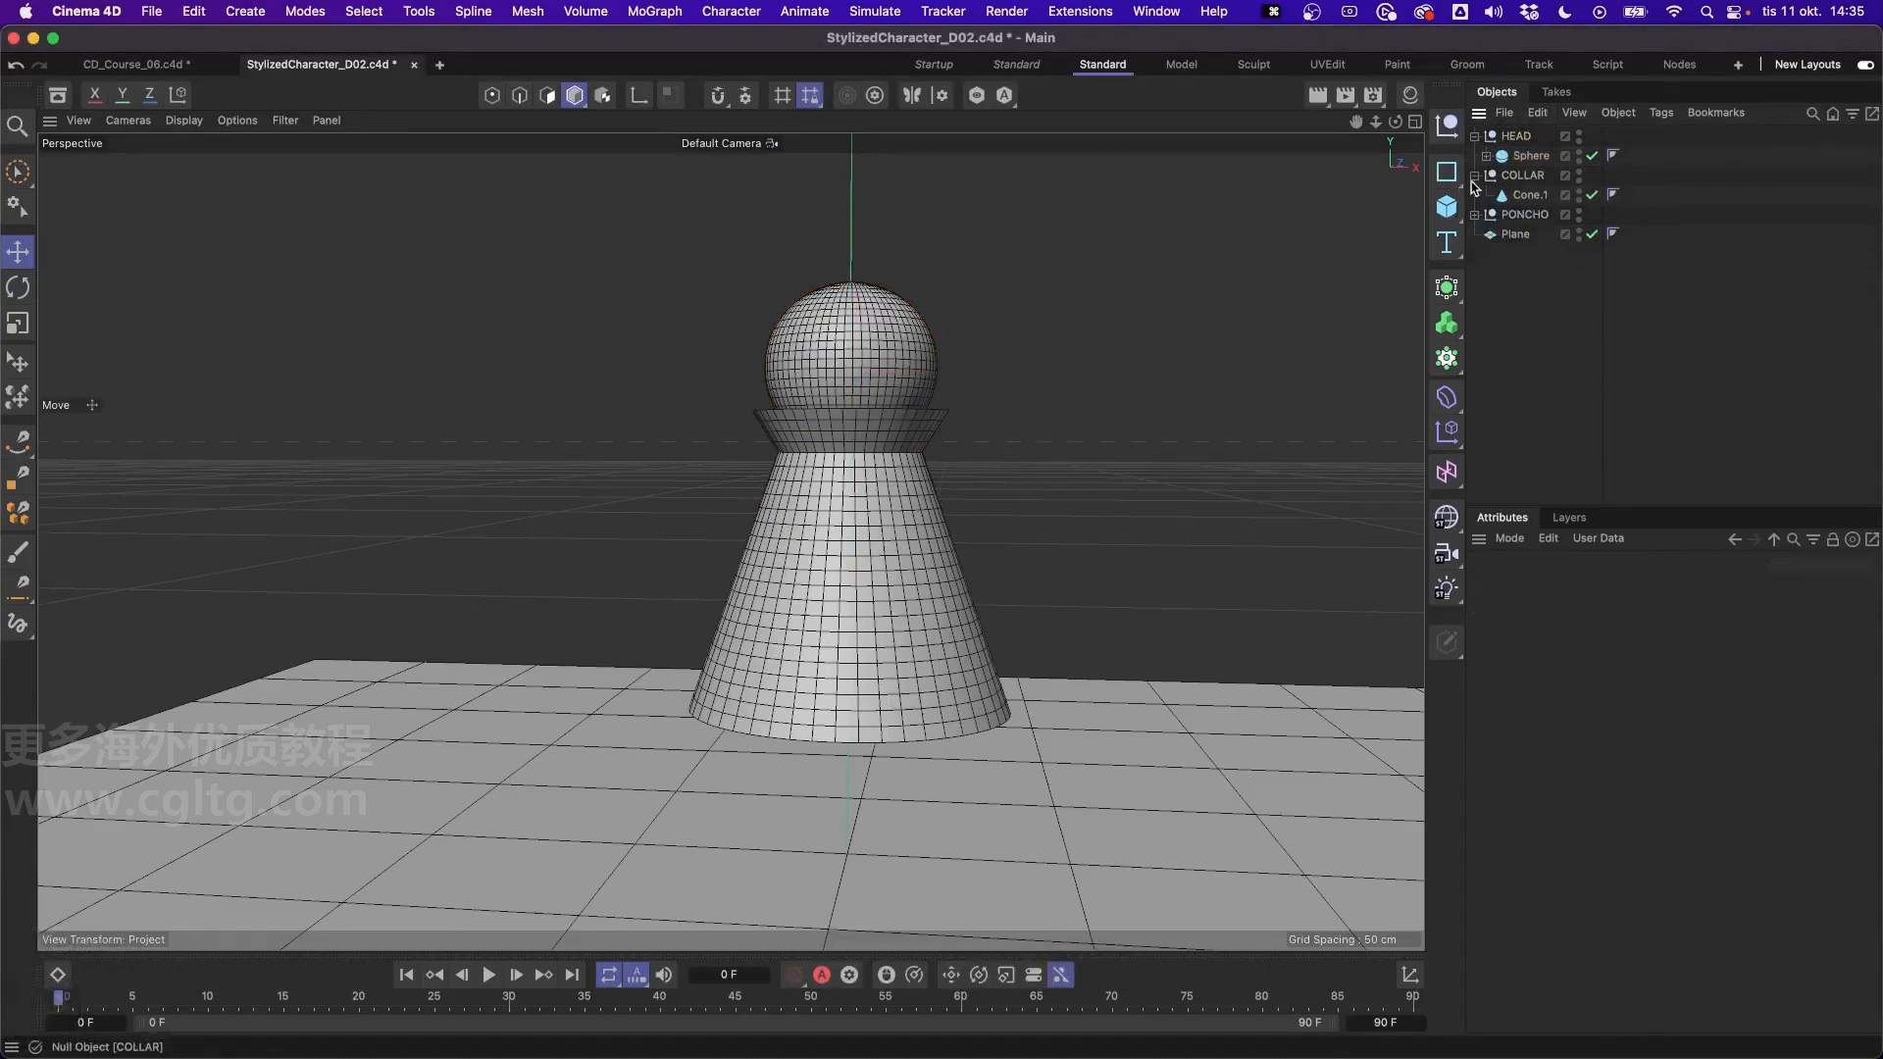
click(1474, 174)
click(1473, 135)
- Group the floor plane under a new null and name it GROUND
click(1517, 195)
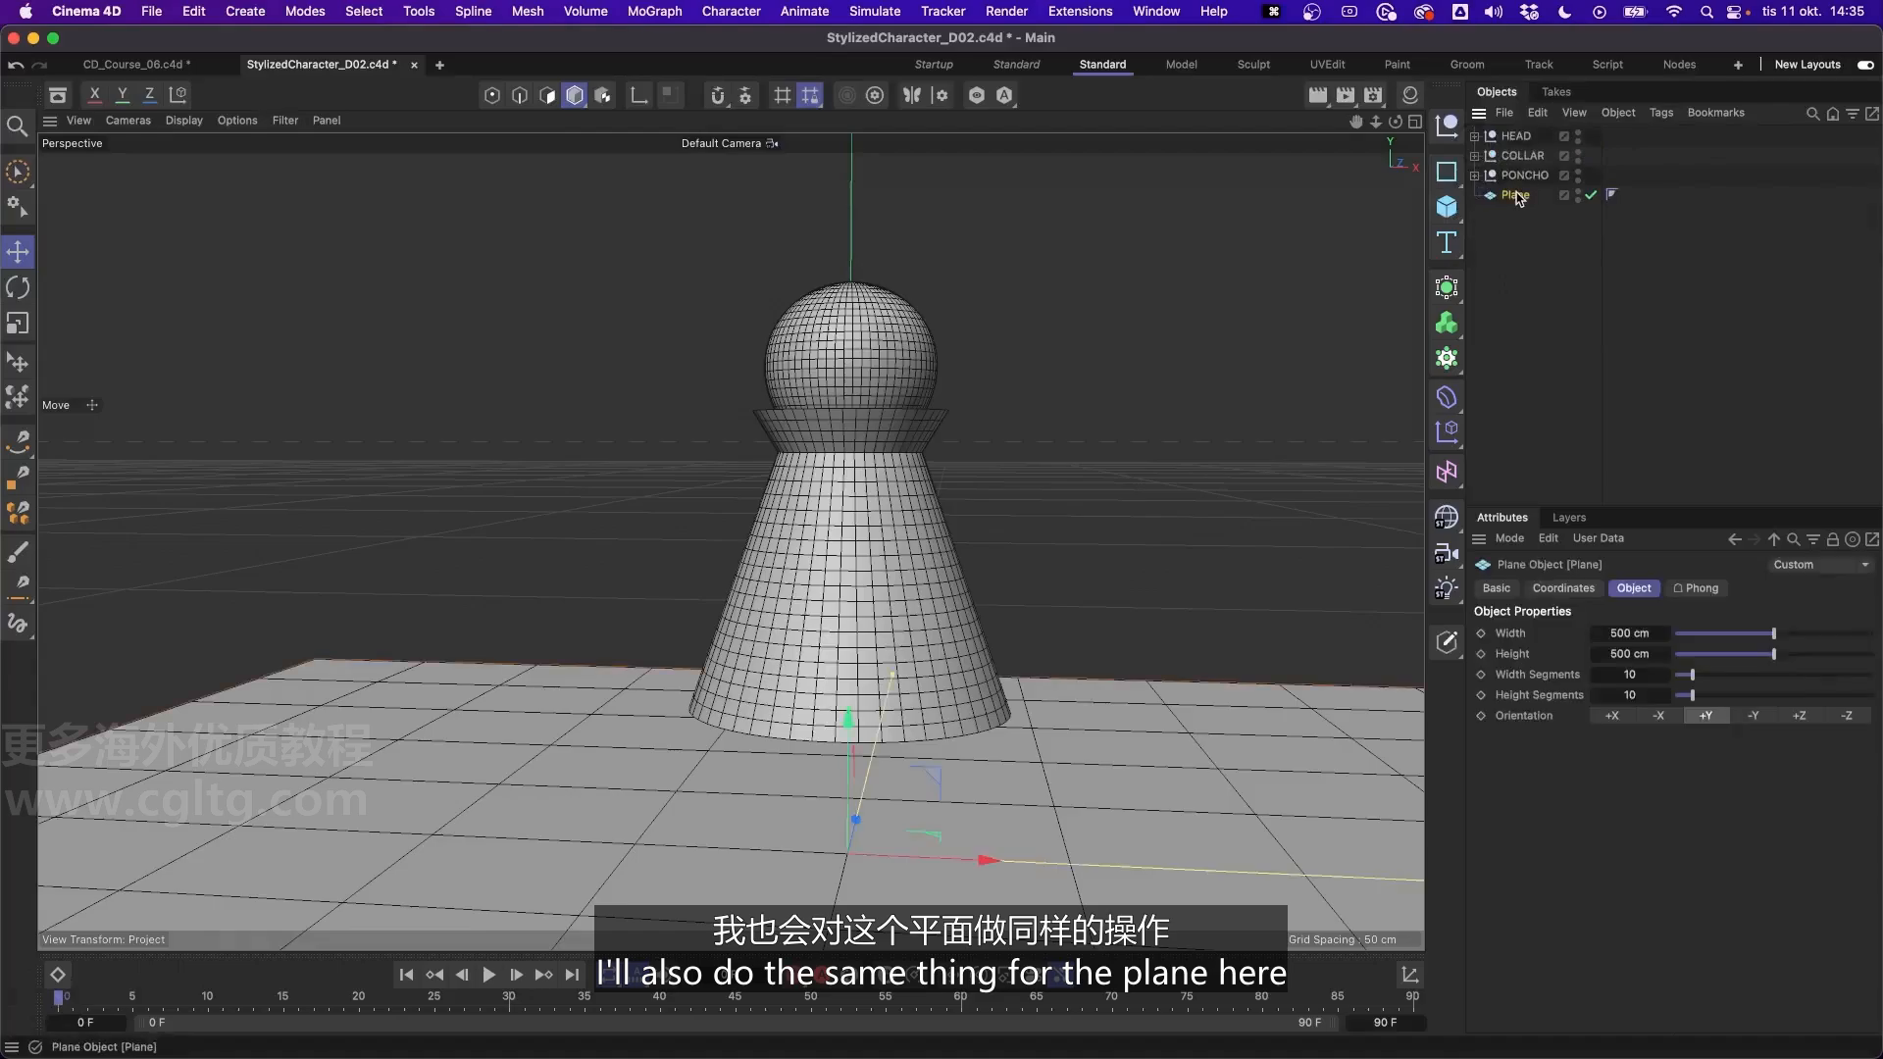
key(alt+g)
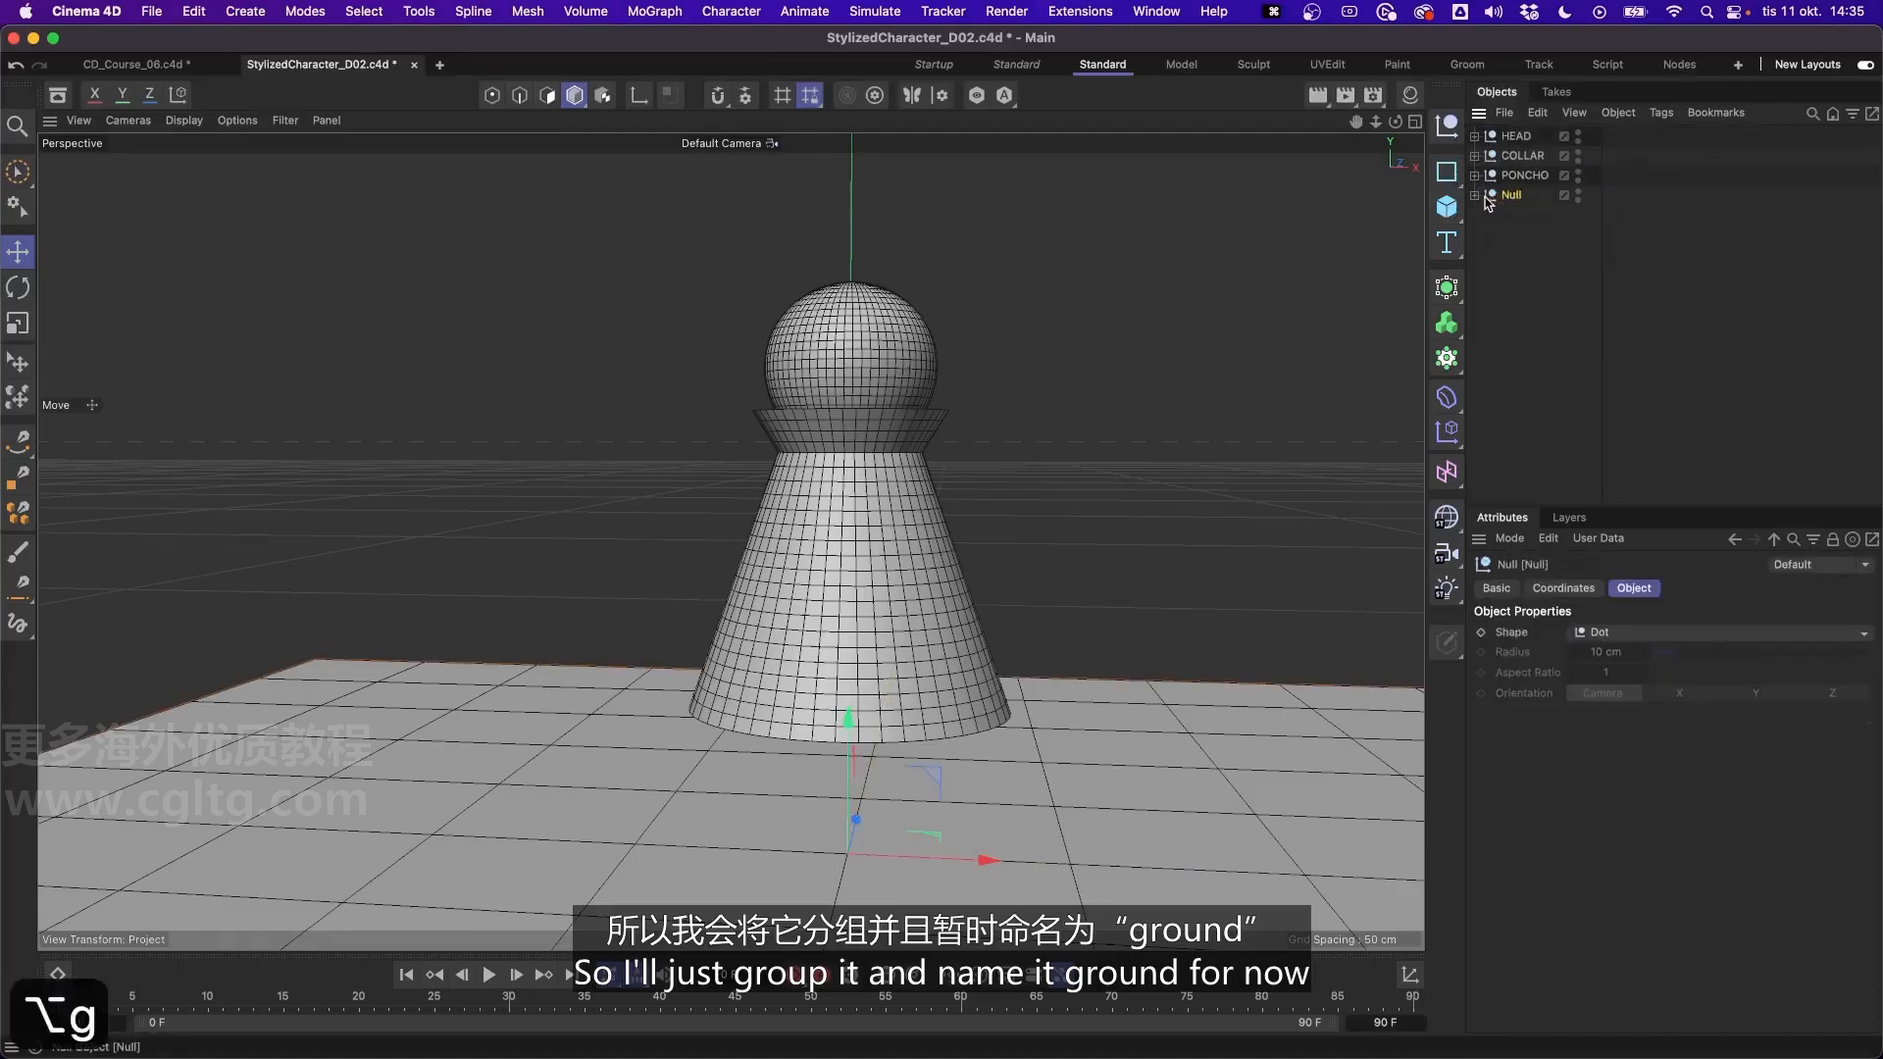
double_click(1508, 196)
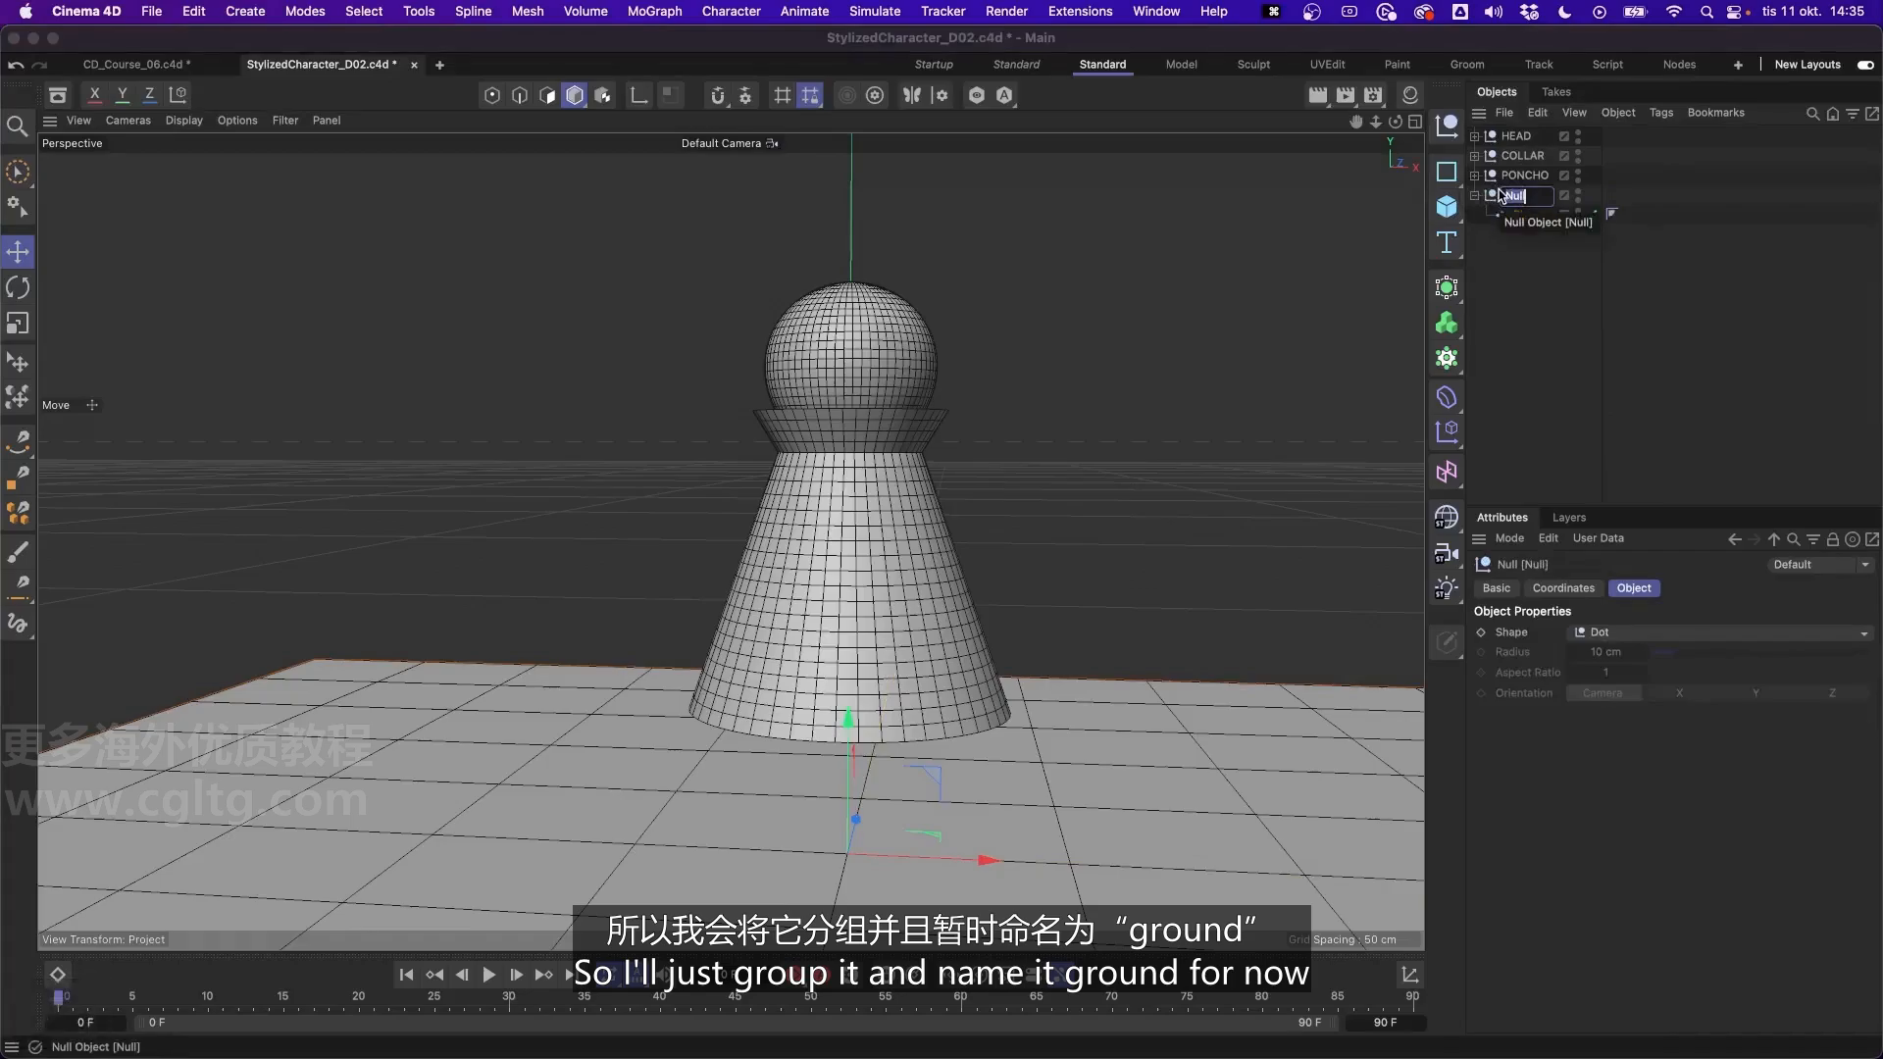
text(GROUND)
key(Return)
click(1522, 275)
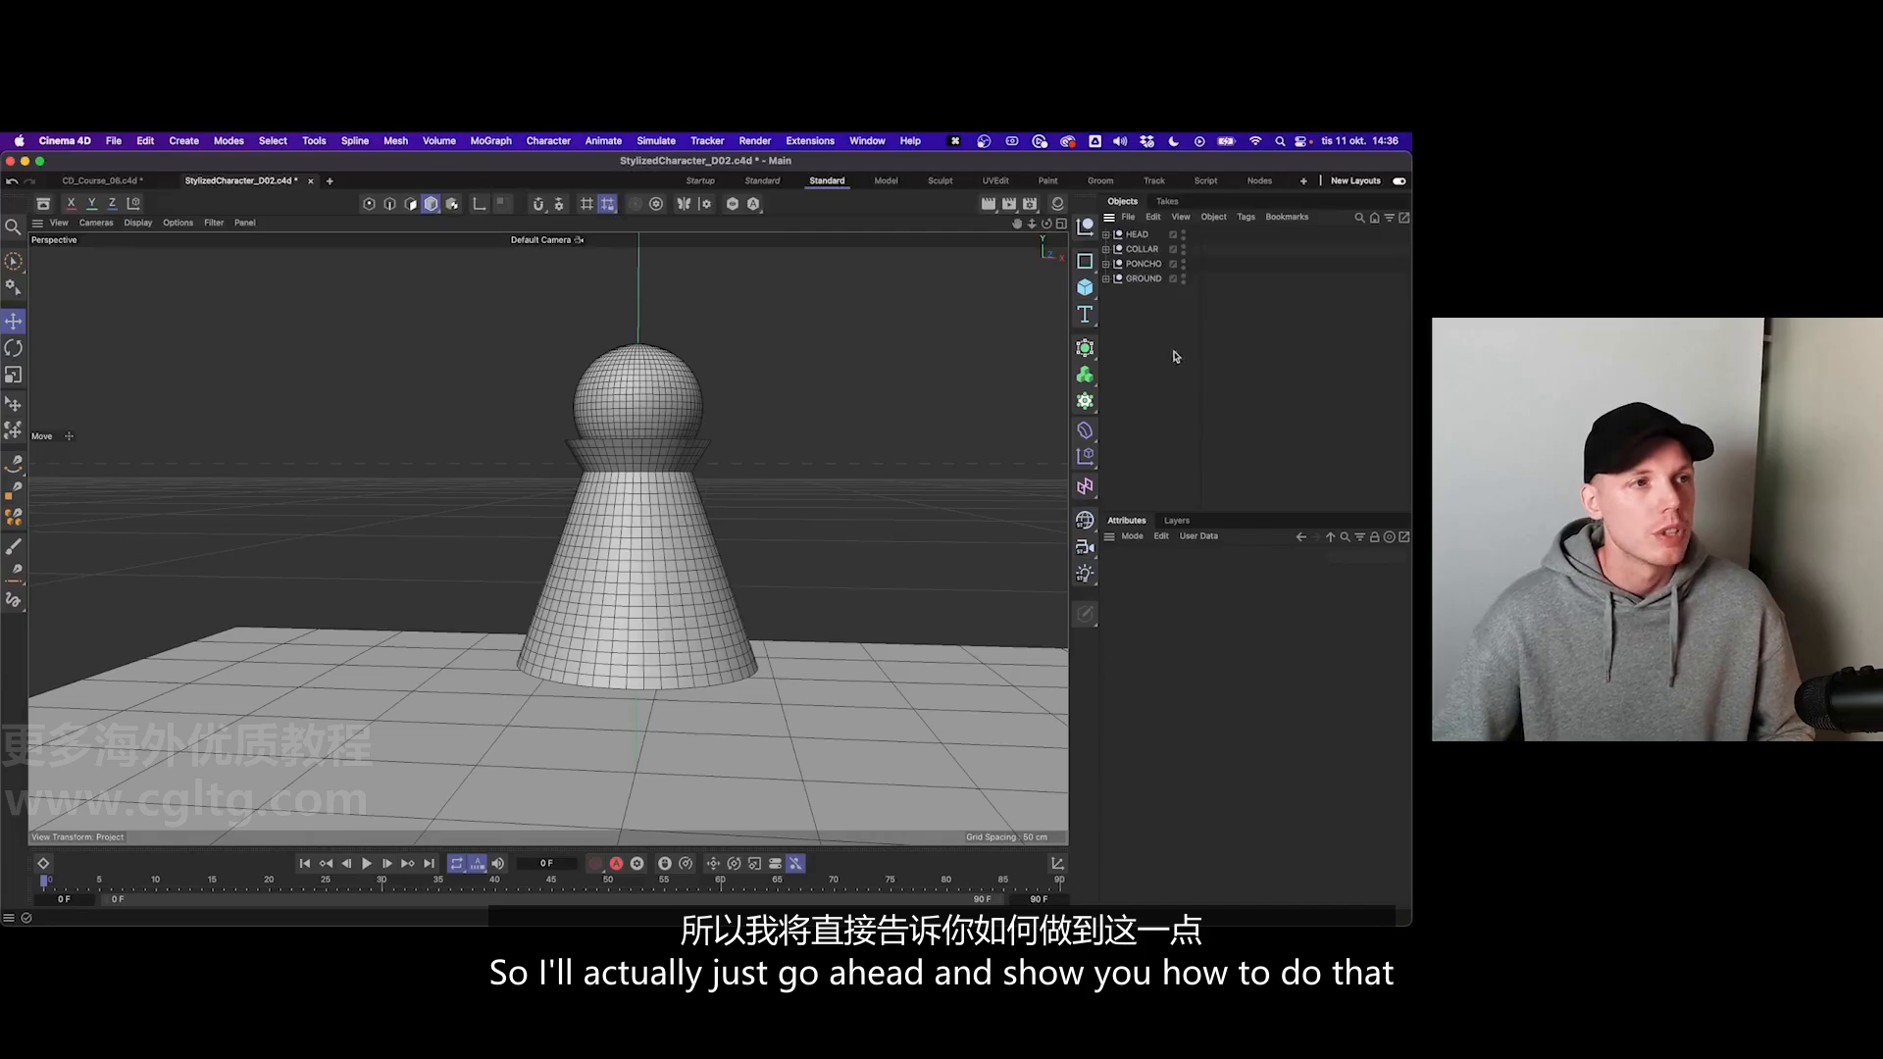
- In the Files preferences, toggle auto-save off and on again, and switch its save folder to Project and back to Custom
click(146, 141)
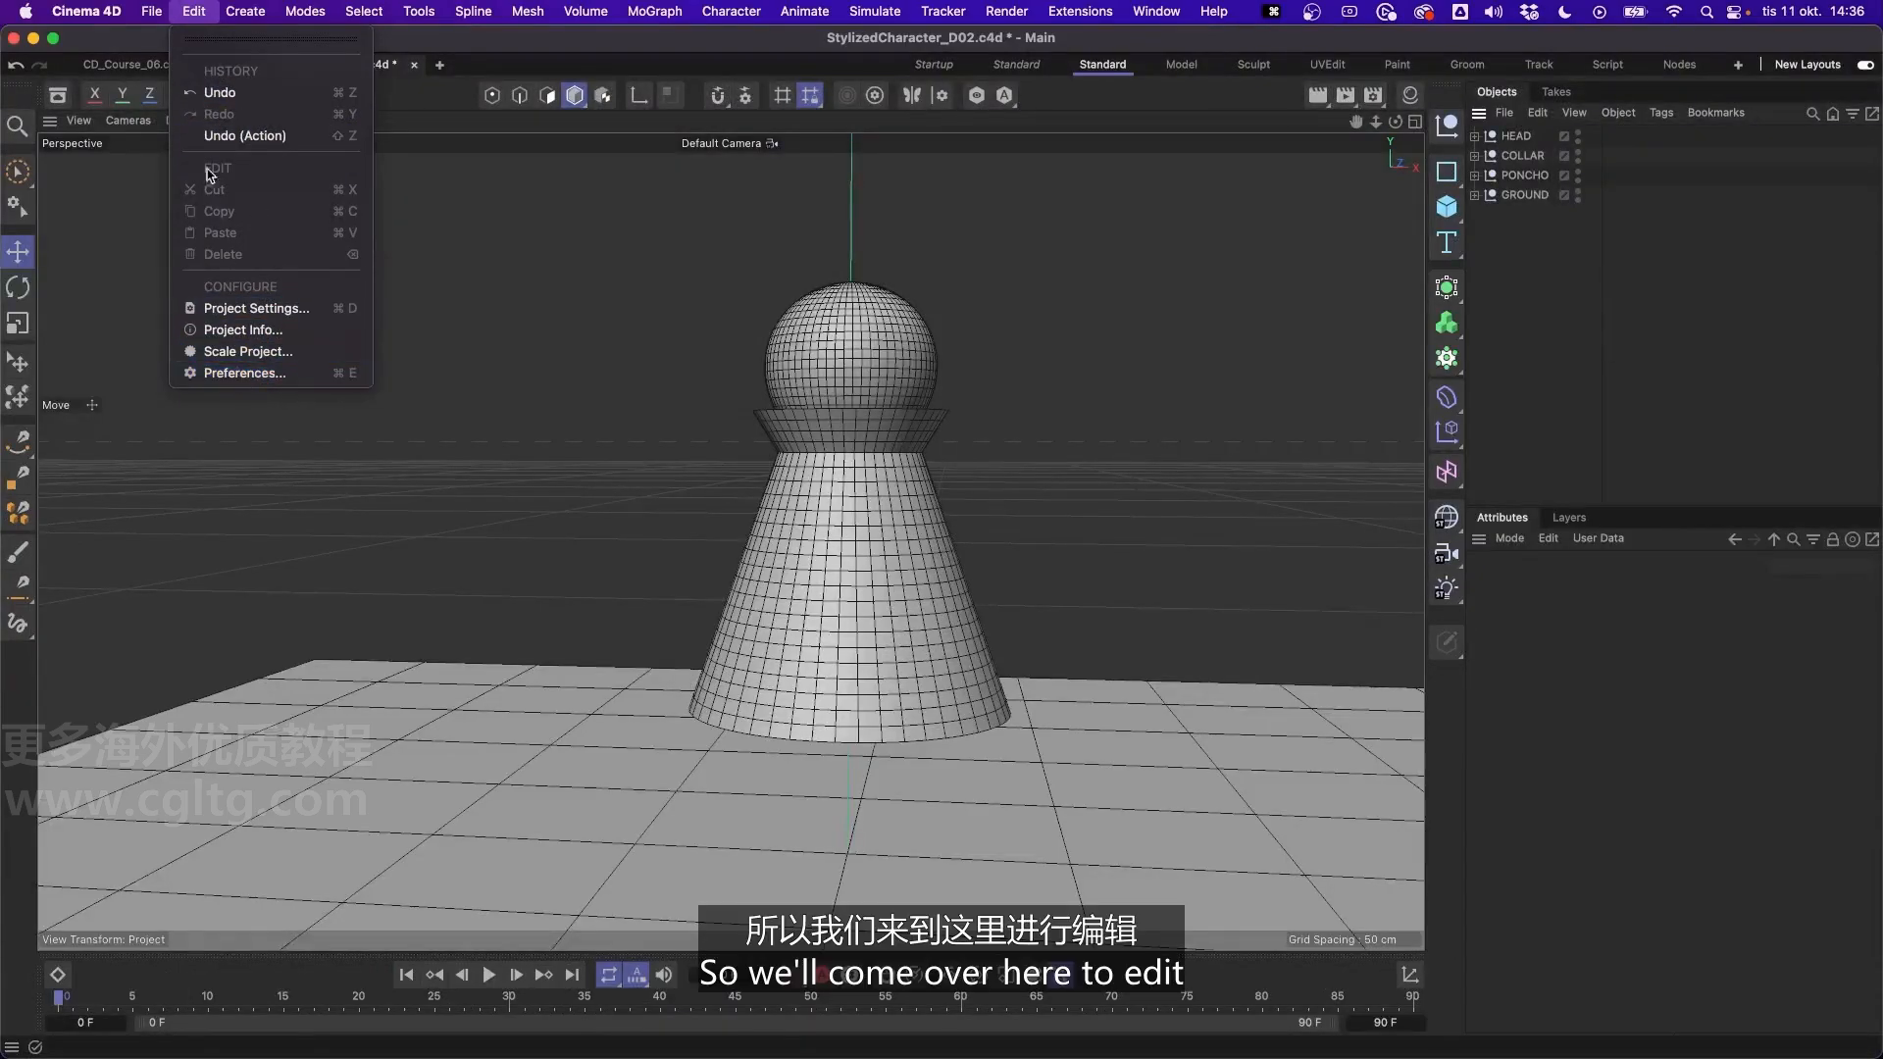
click(237, 371)
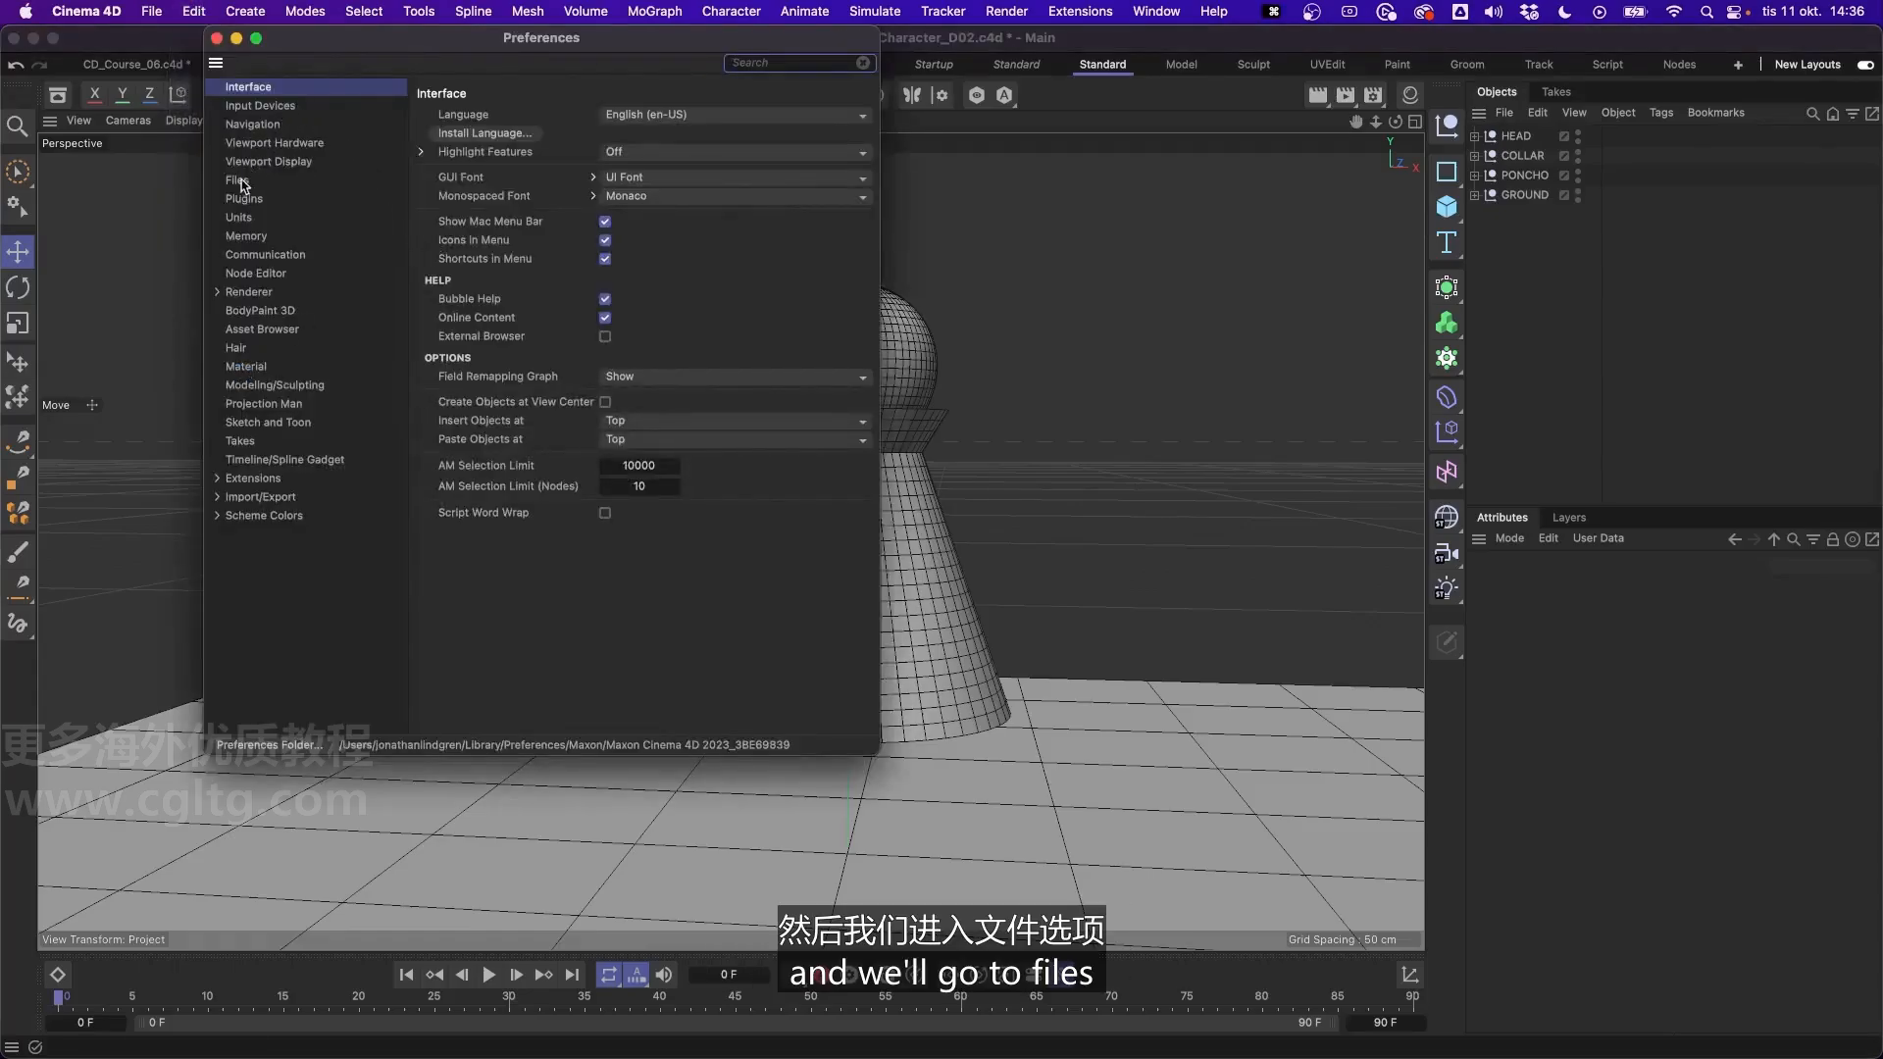
click(240, 182)
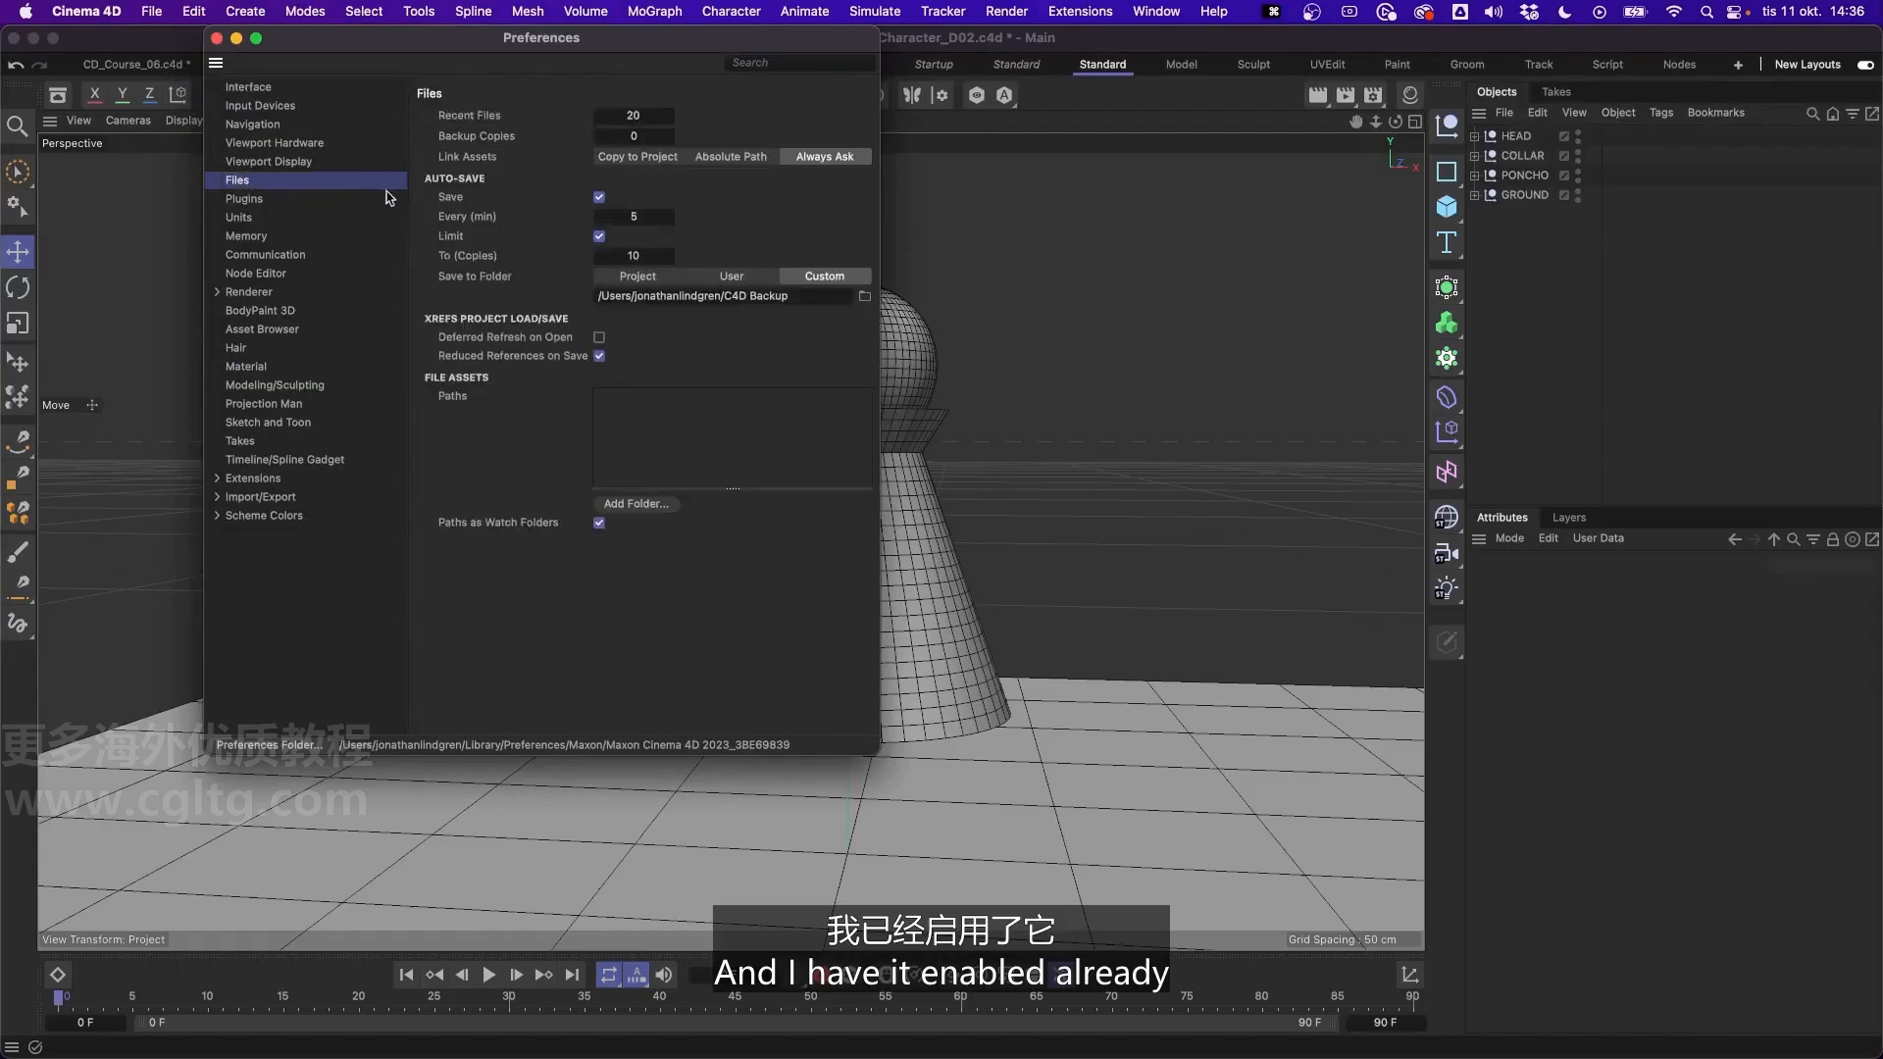
click(599, 199)
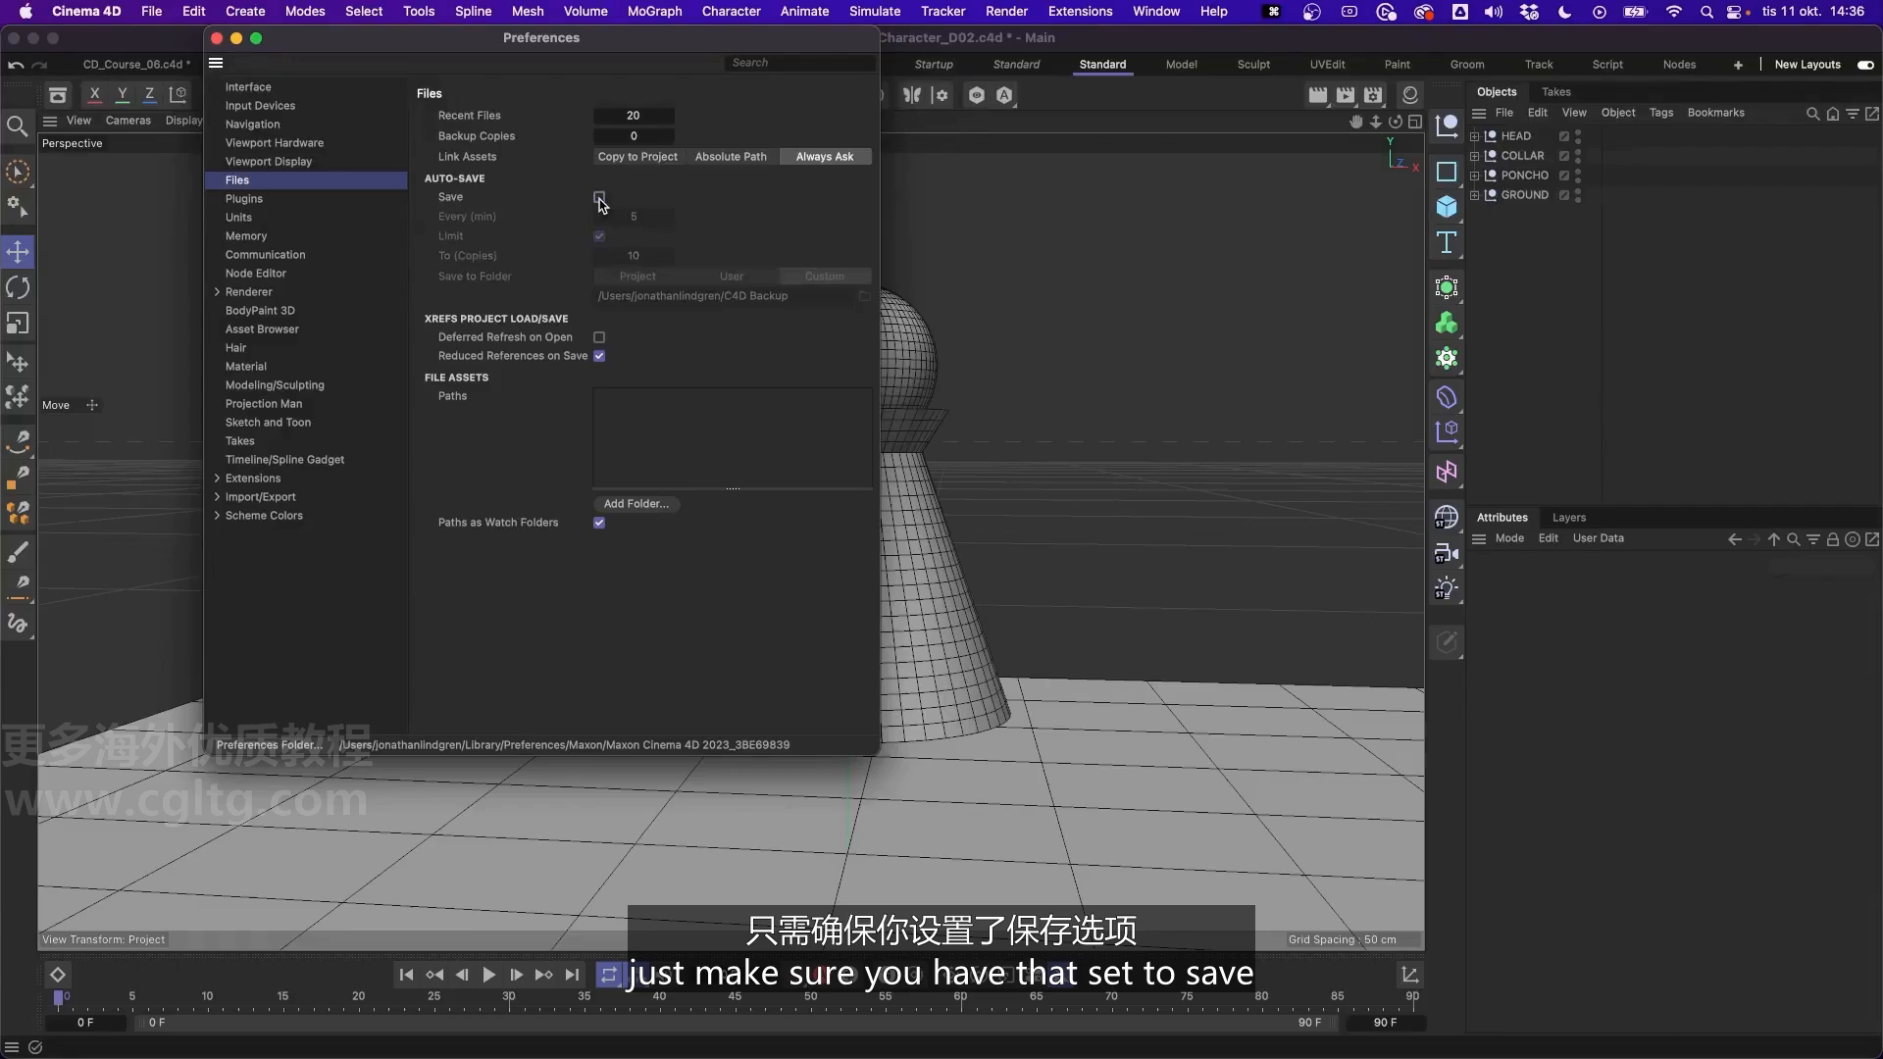
click(599, 198)
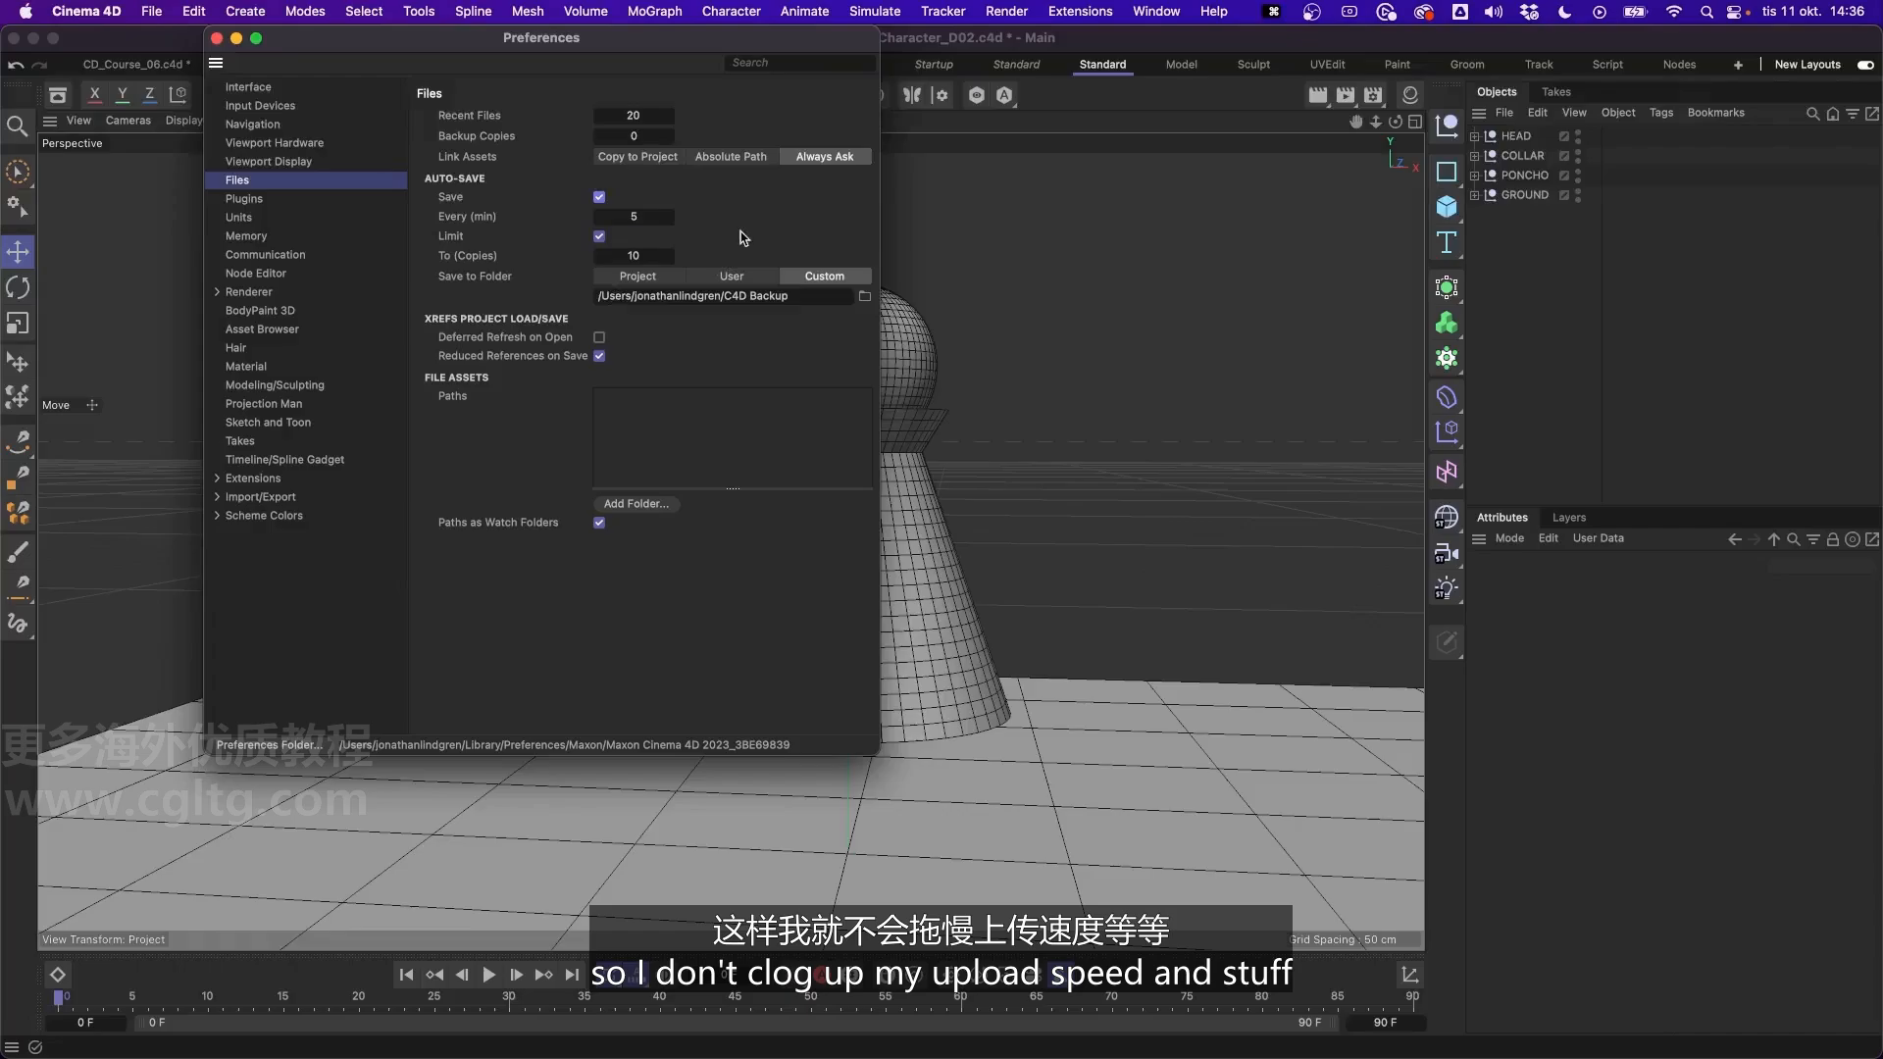
click(651, 279)
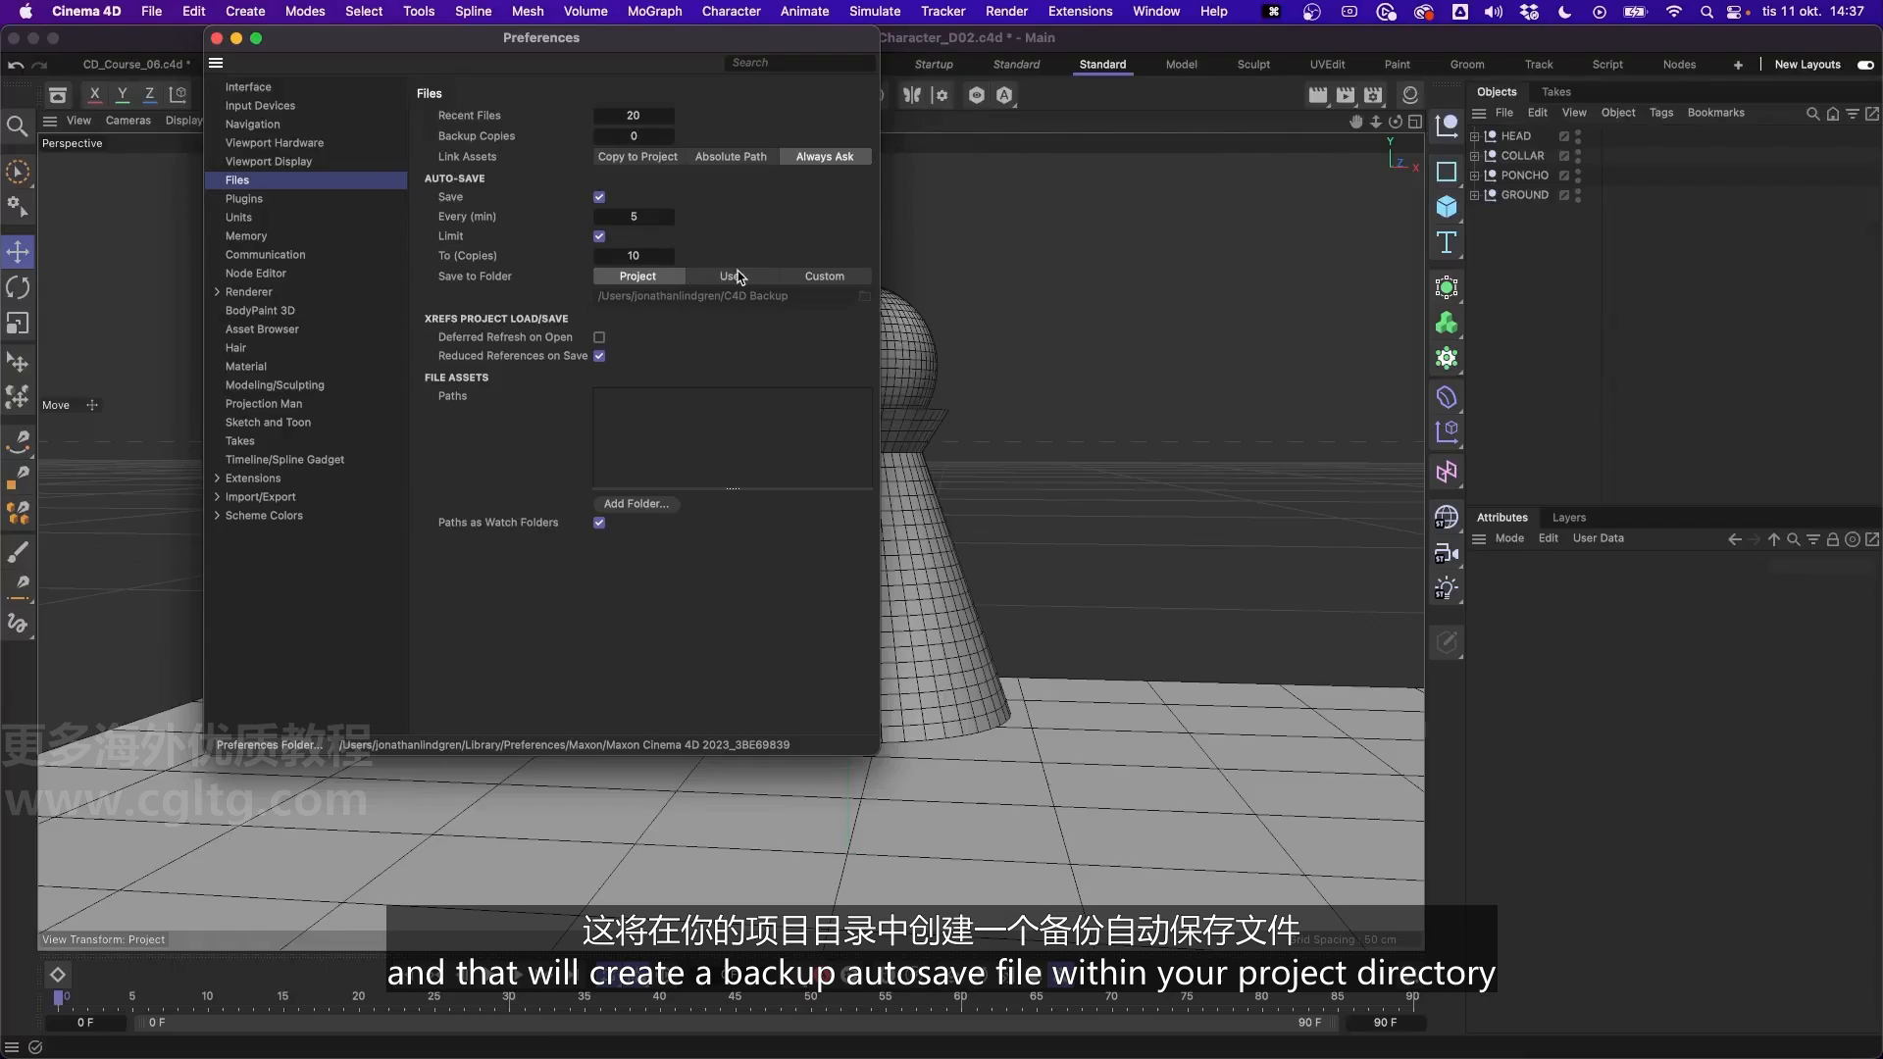
click(824, 278)
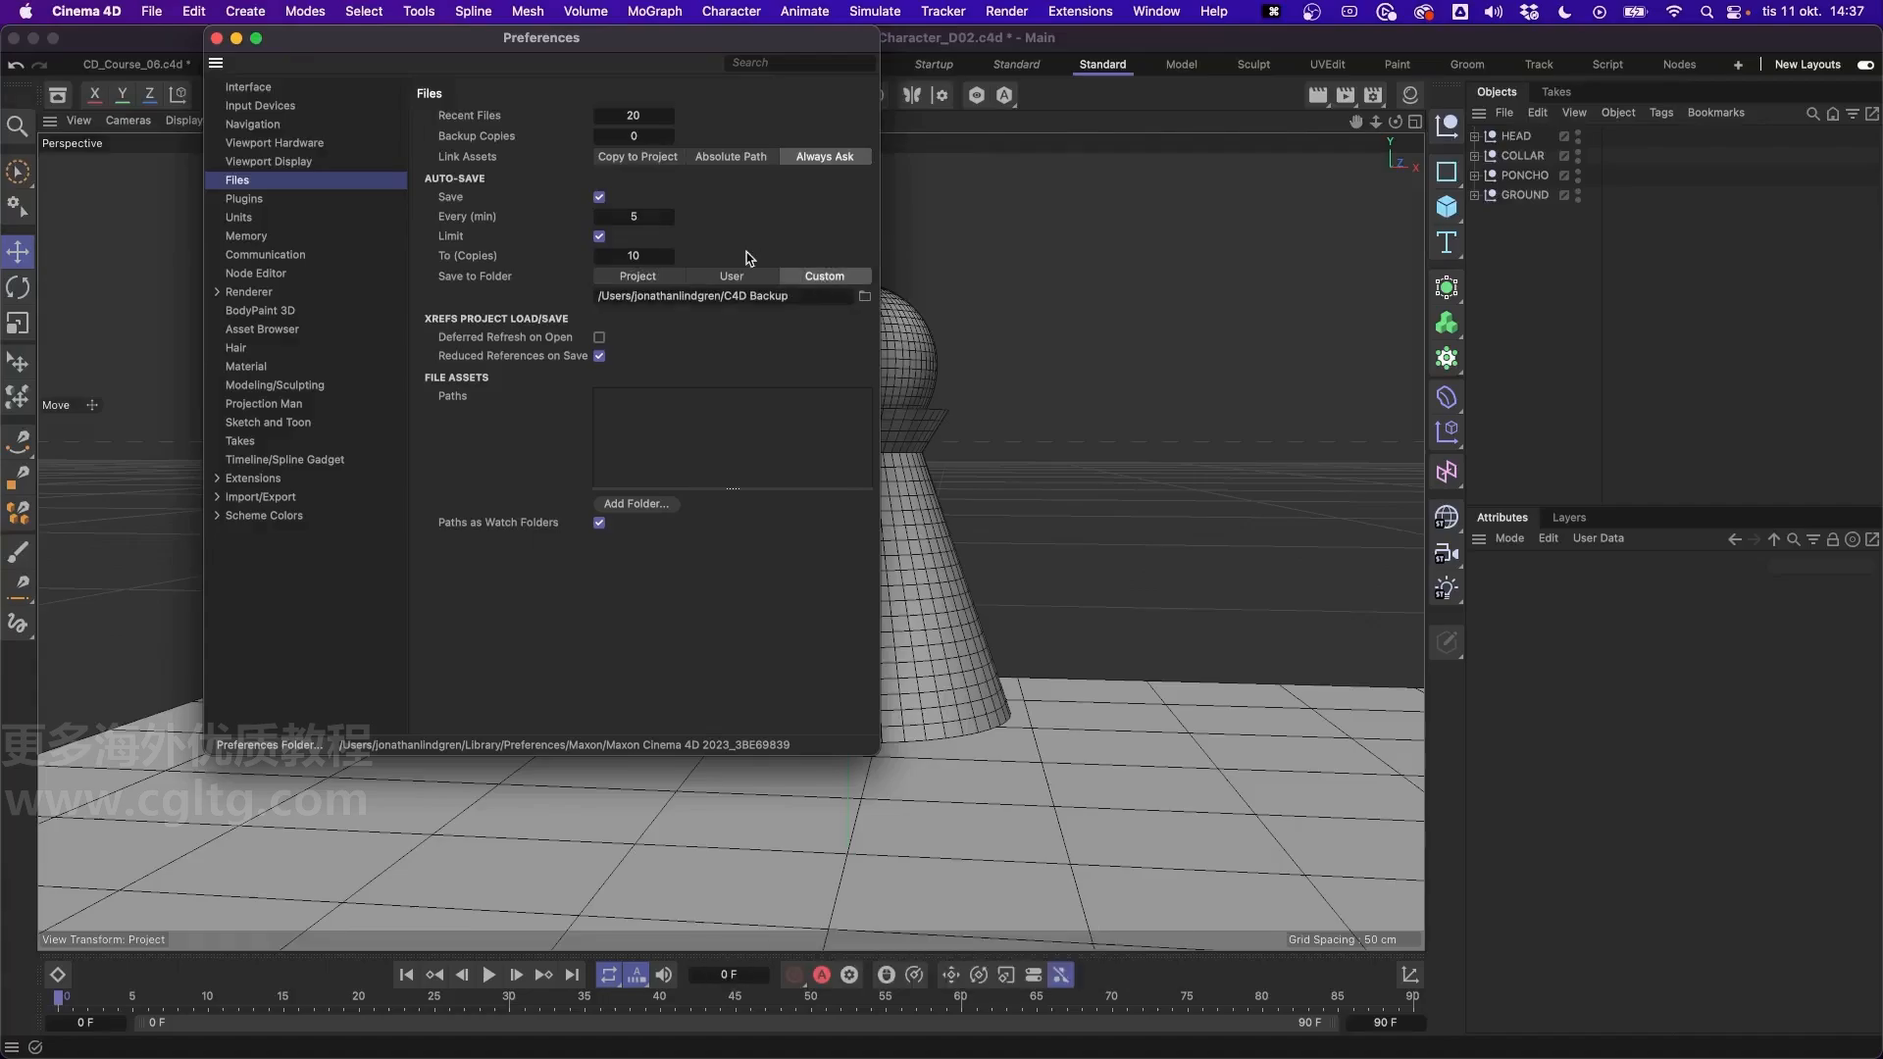
- Close the preferences and save the project
click(218, 38)
key(super+s)
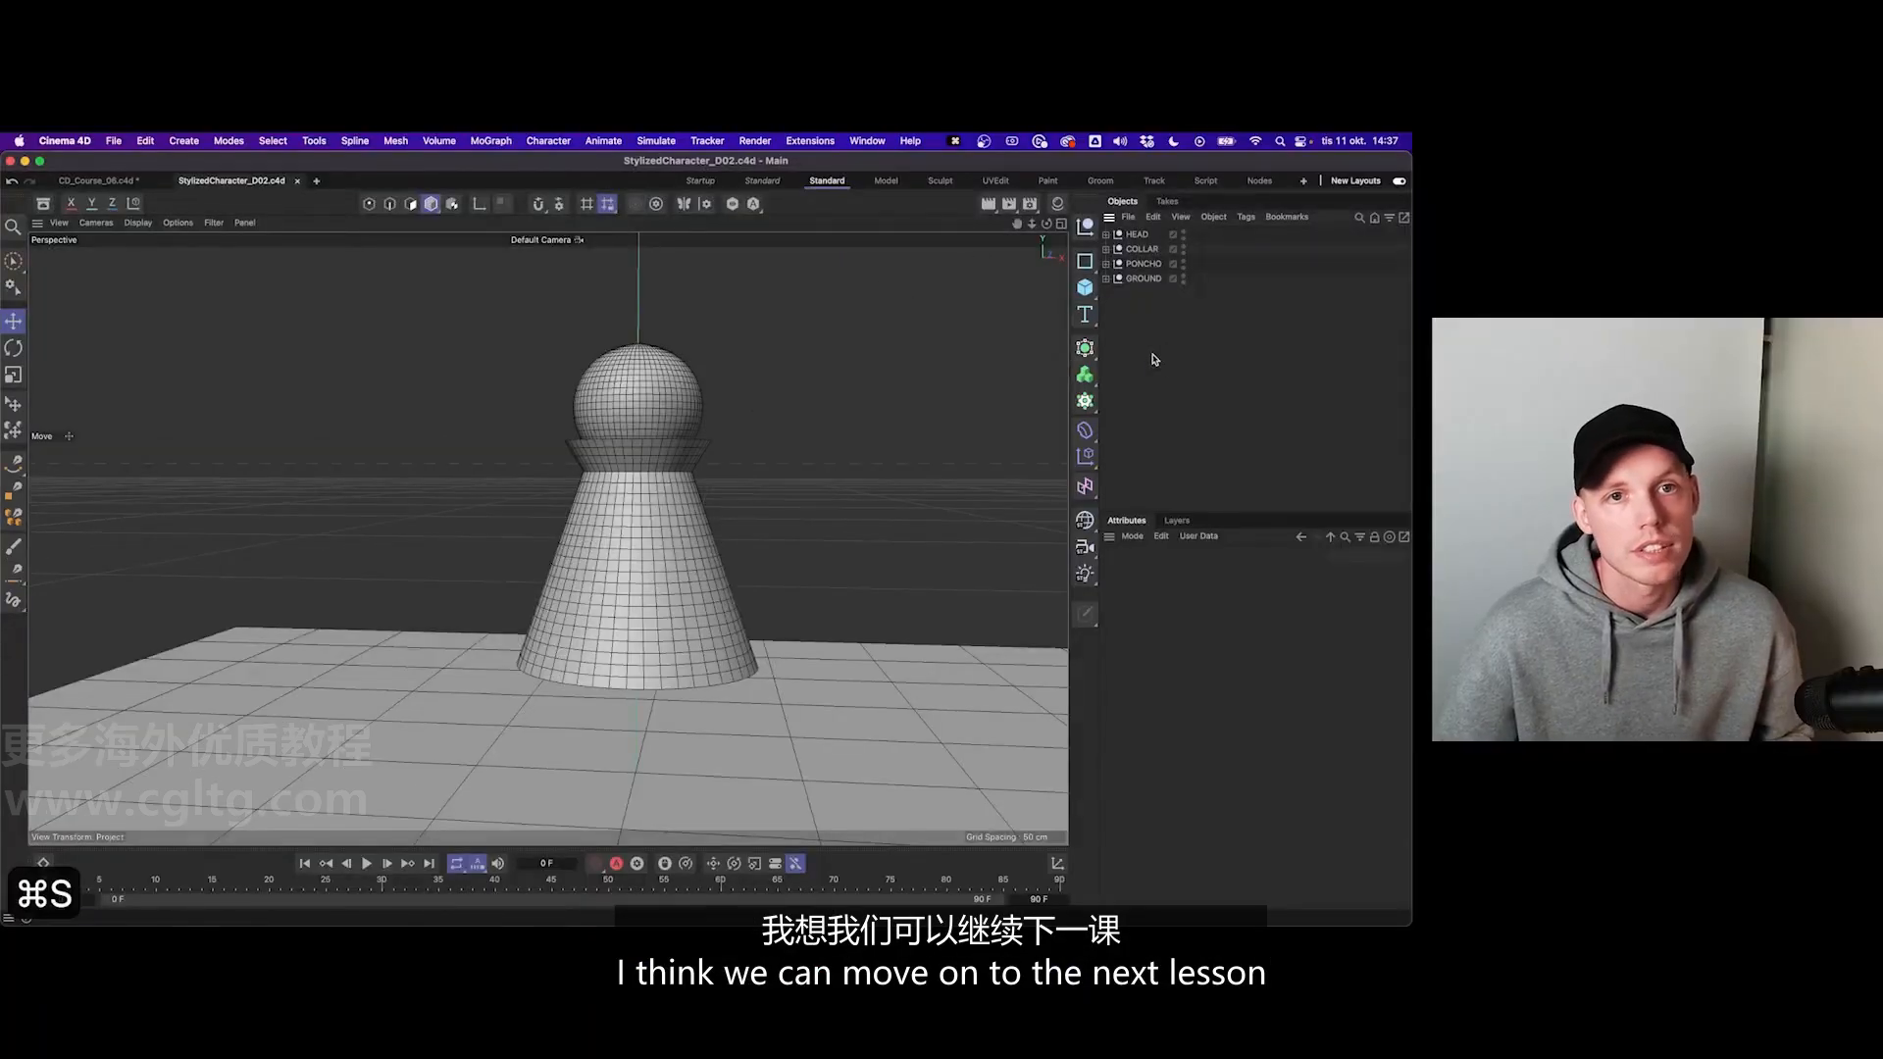